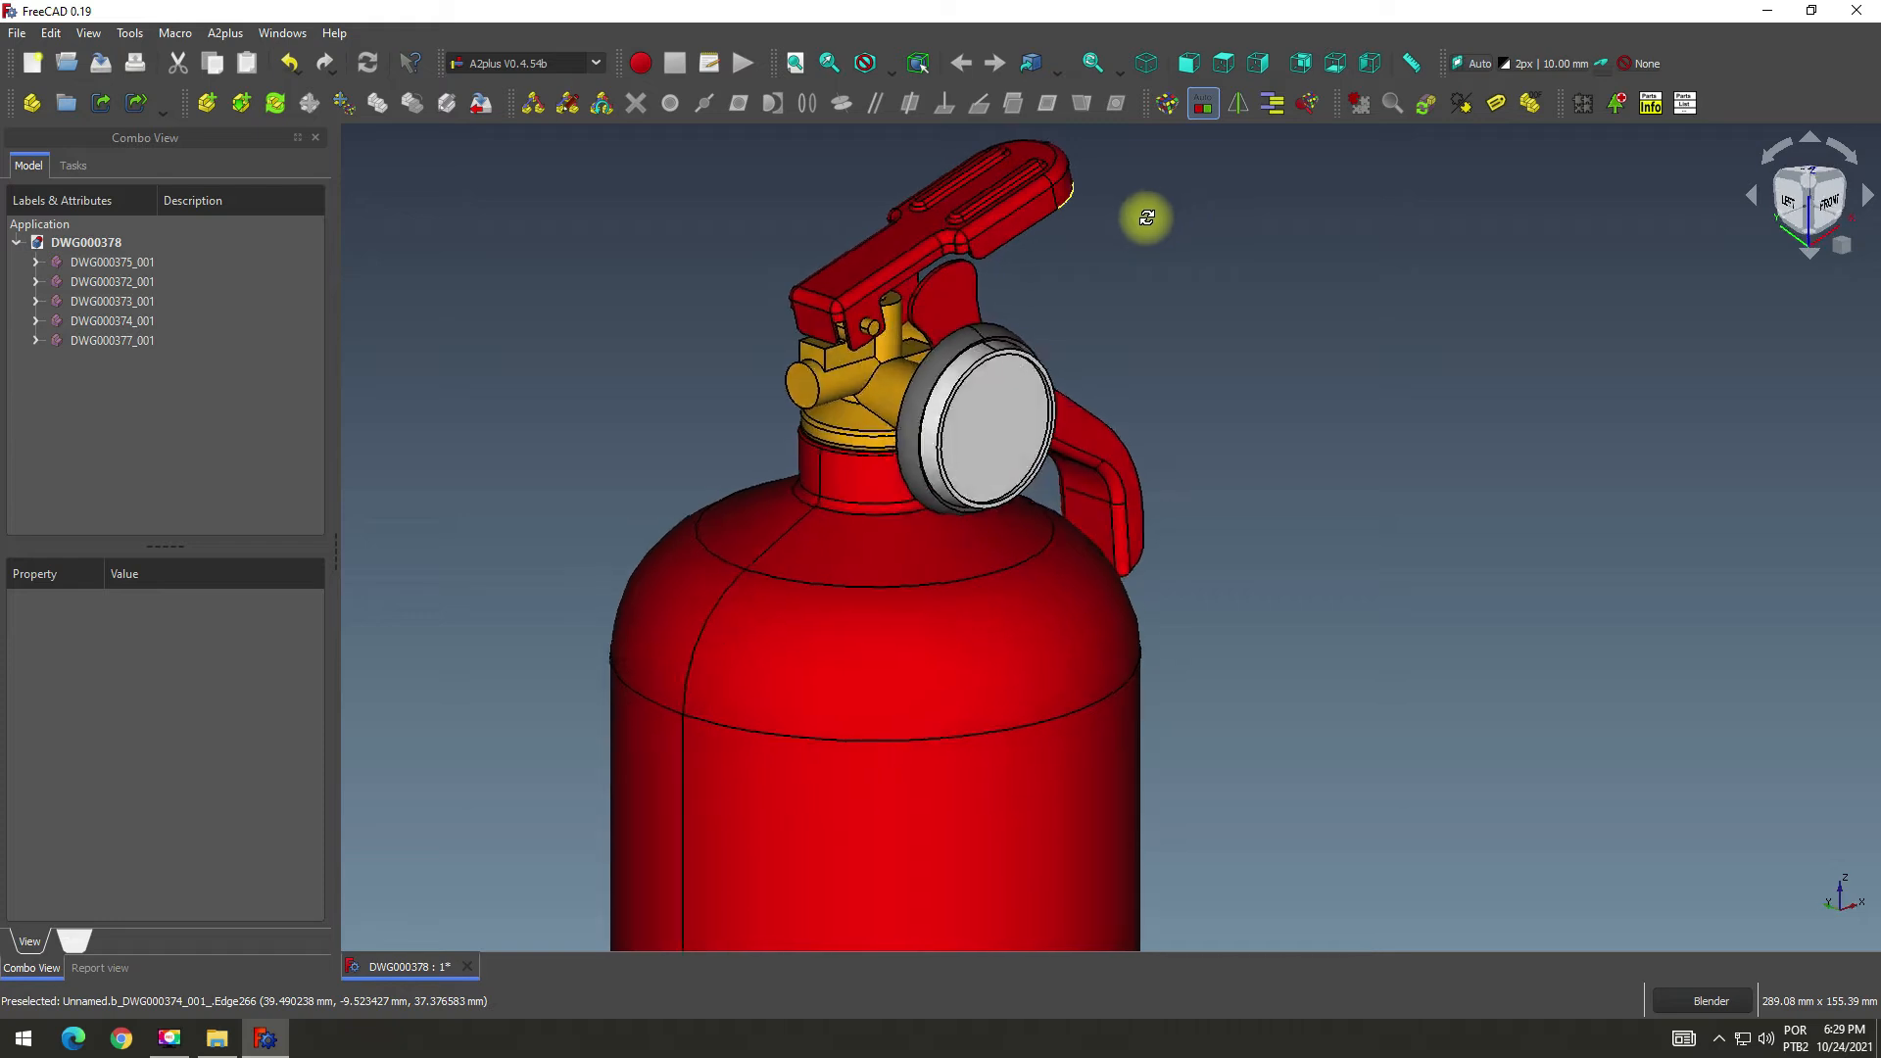
{"action": "middle_click_drag", "start_coordinate": [1088, 373], "coordinate": [809, 398]}
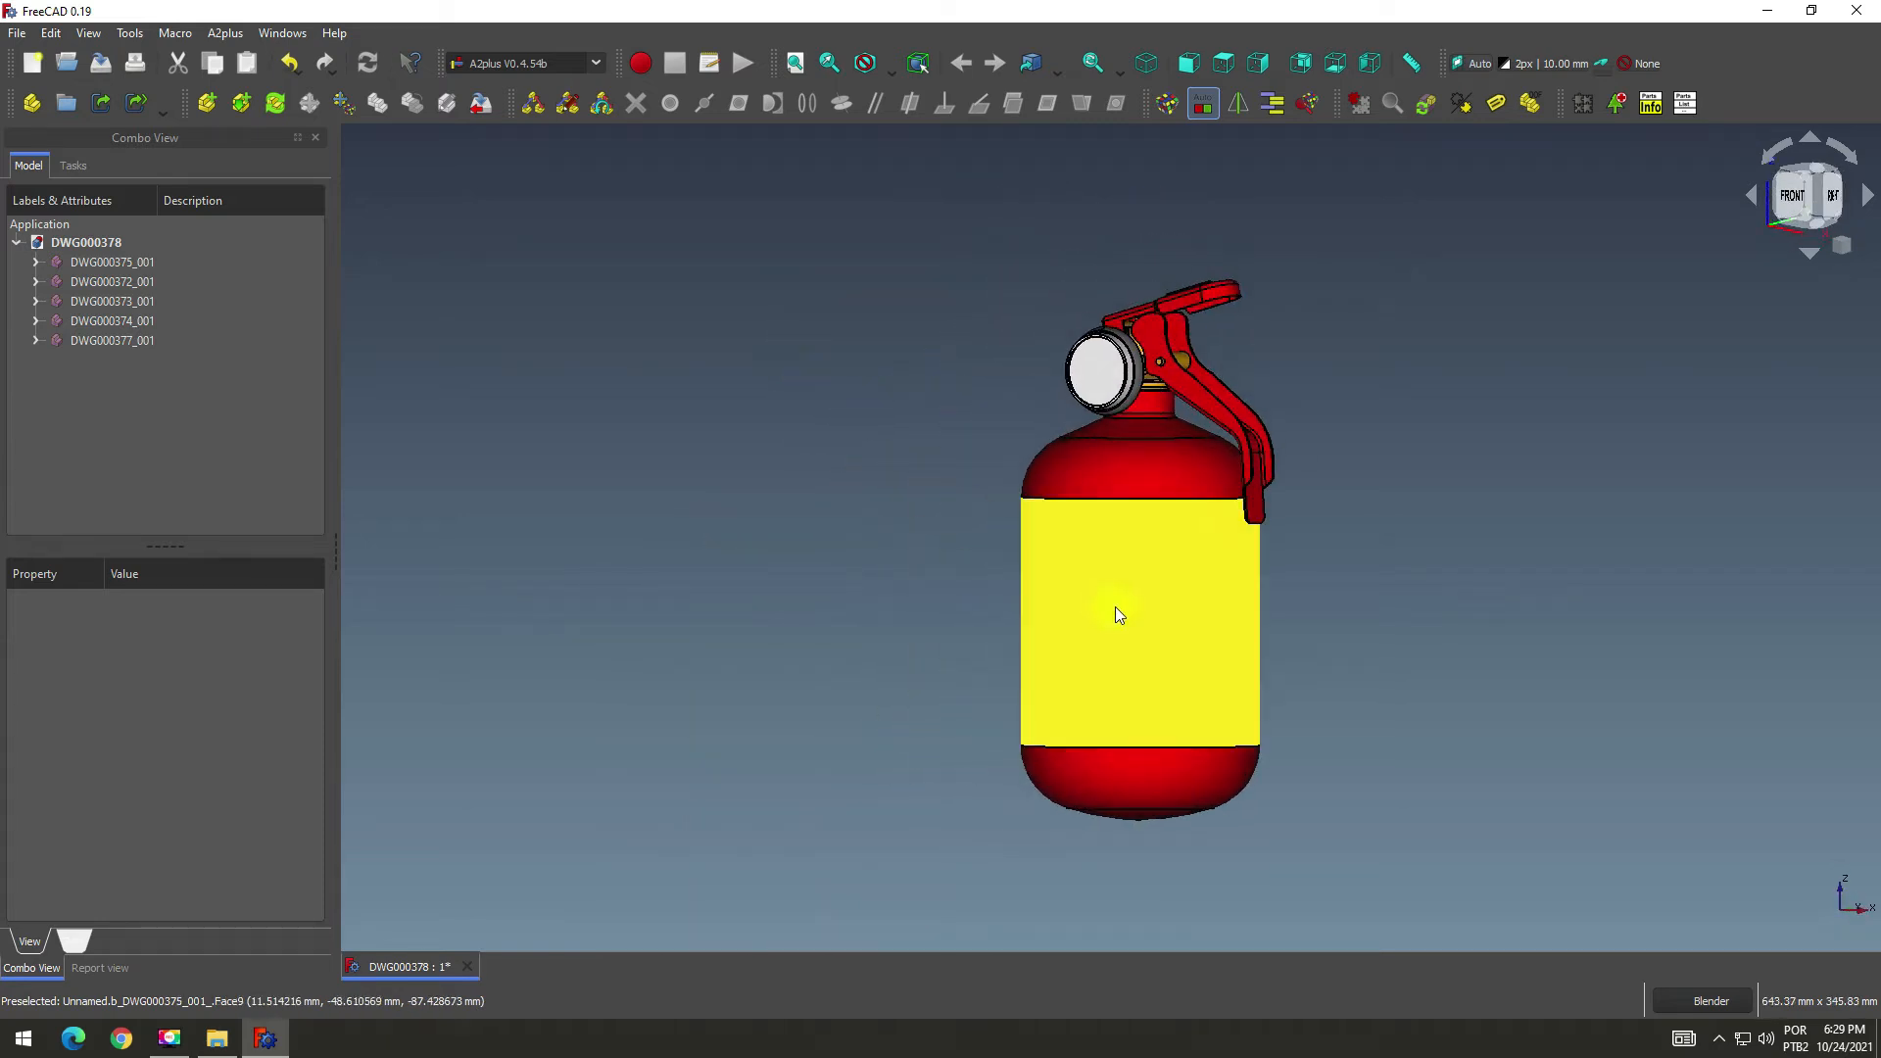
{"action": "key", "text": "0"}
{"action": "left_click", "coordinate": [1132, 65]}
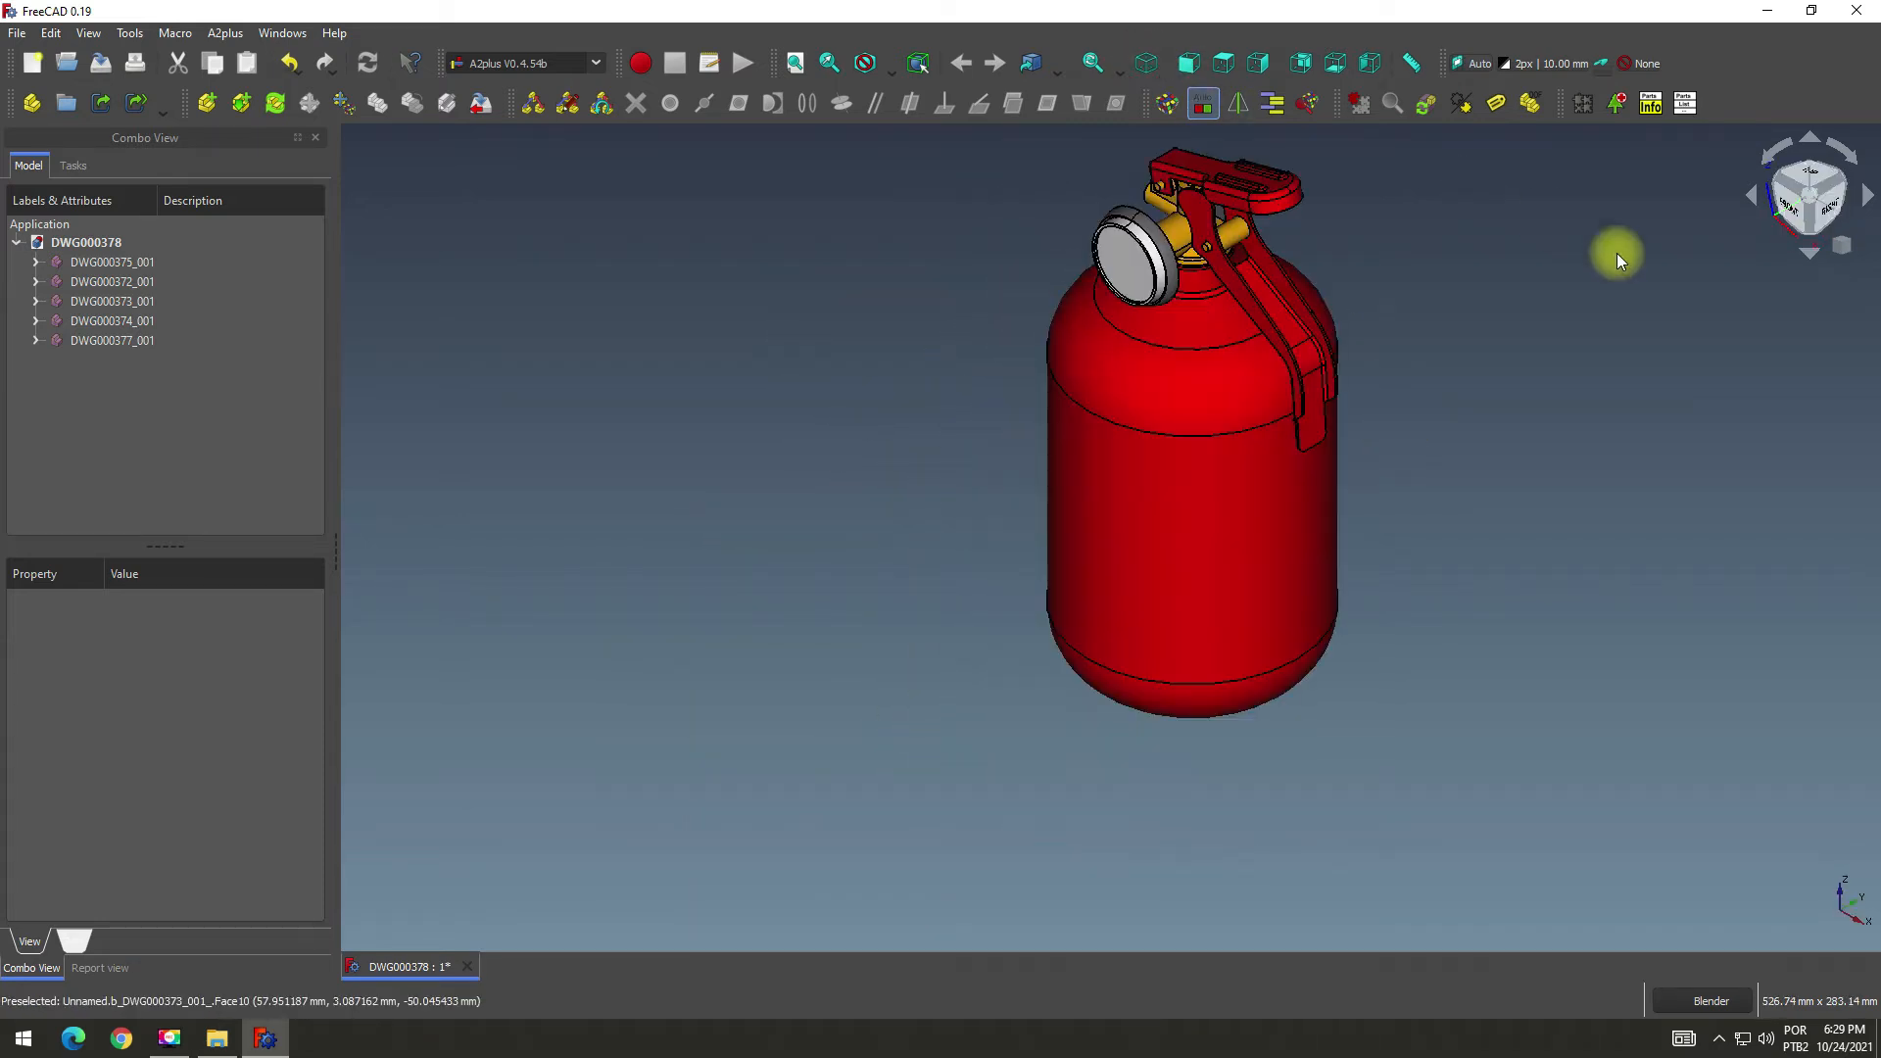
{"action": "left_click", "coordinate": [795, 63]}
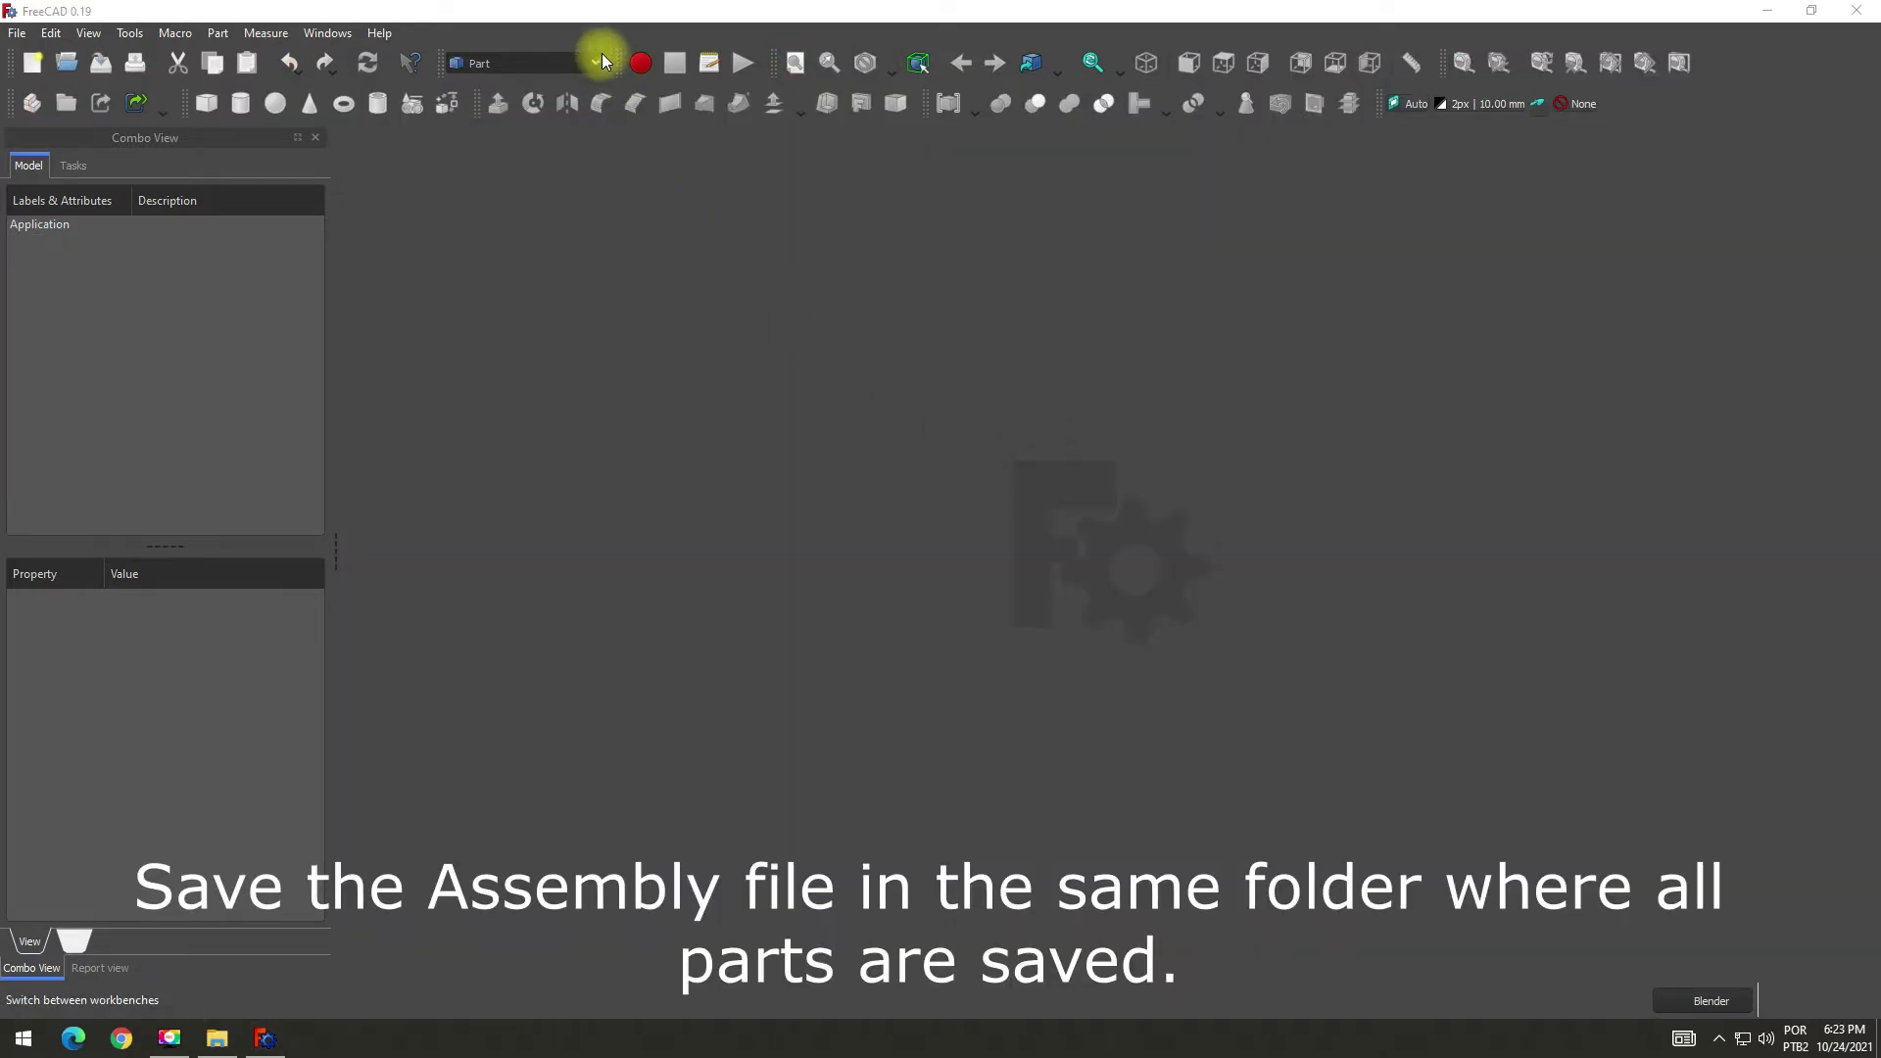
Create a new document in the A2plus workbench and save it as DWG000378 in the PRODUTOS folder.
{"action": "left_click", "coordinate": [598, 61]}
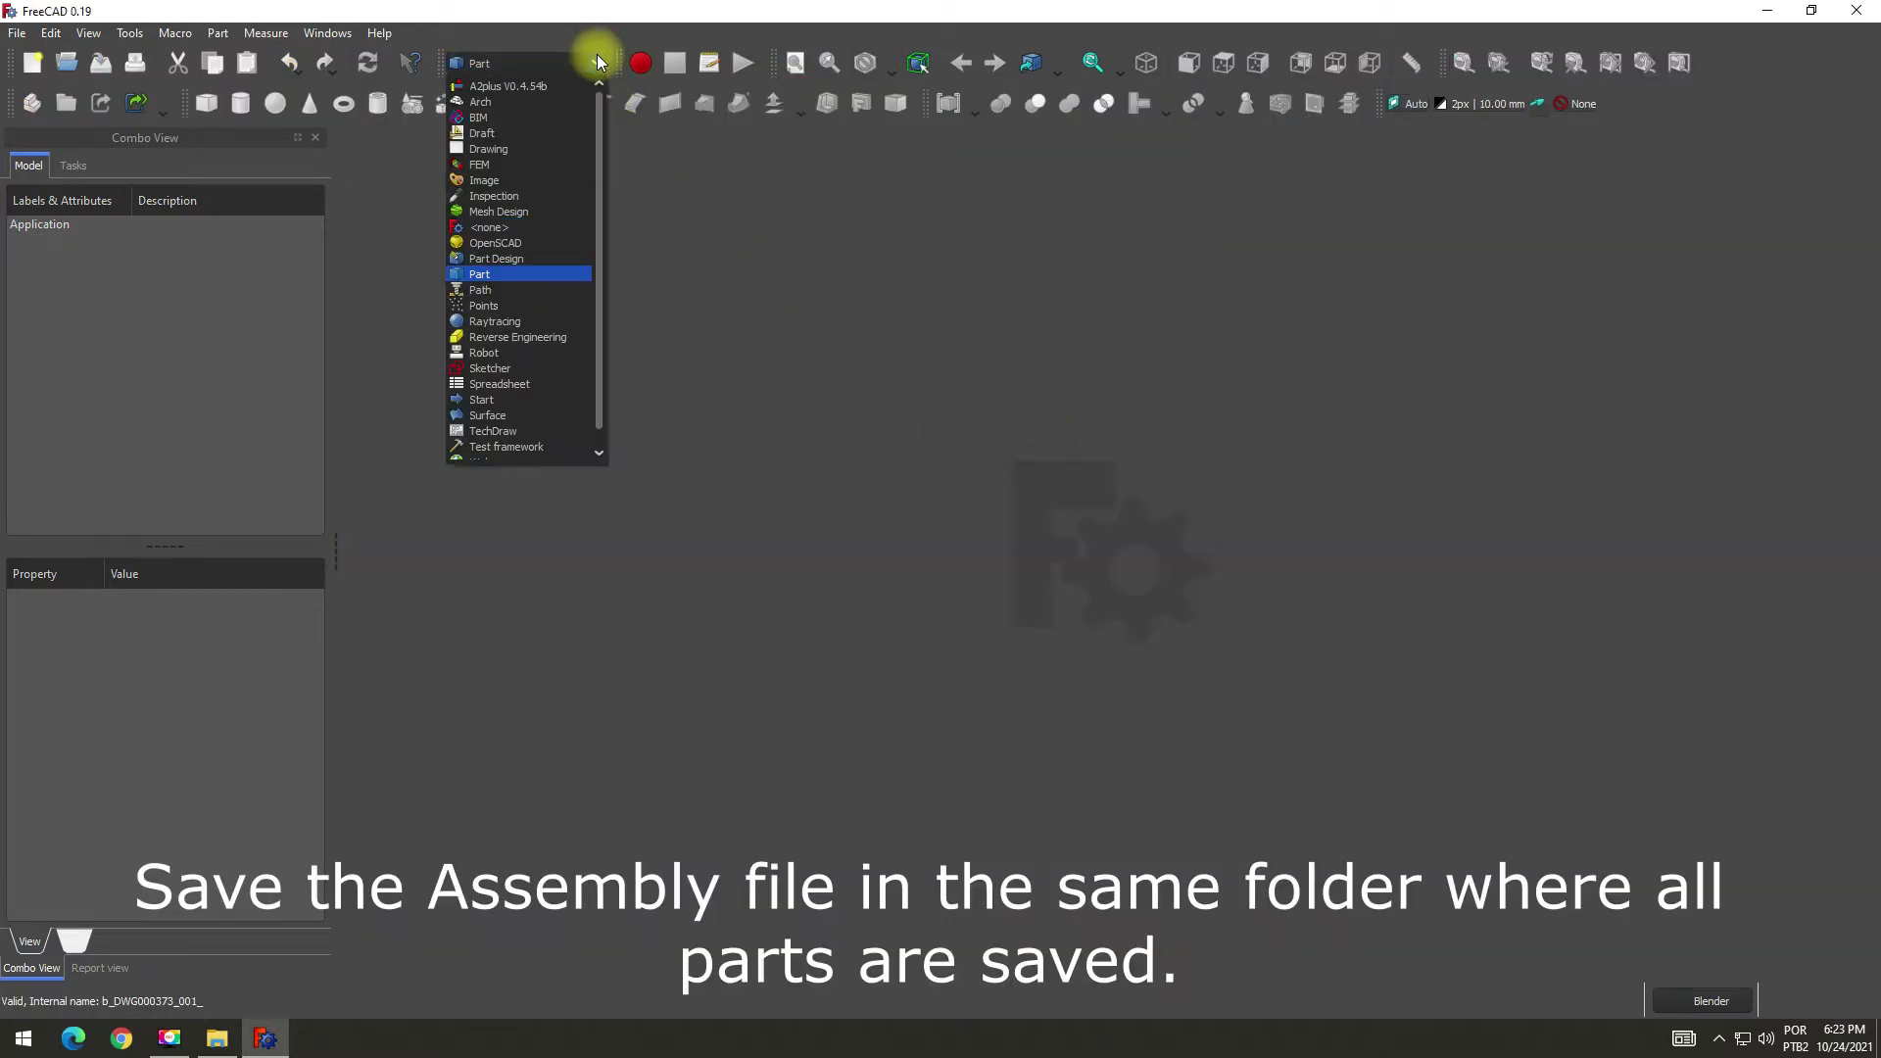
{"action": "left_click", "coordinate": [519, 85]}
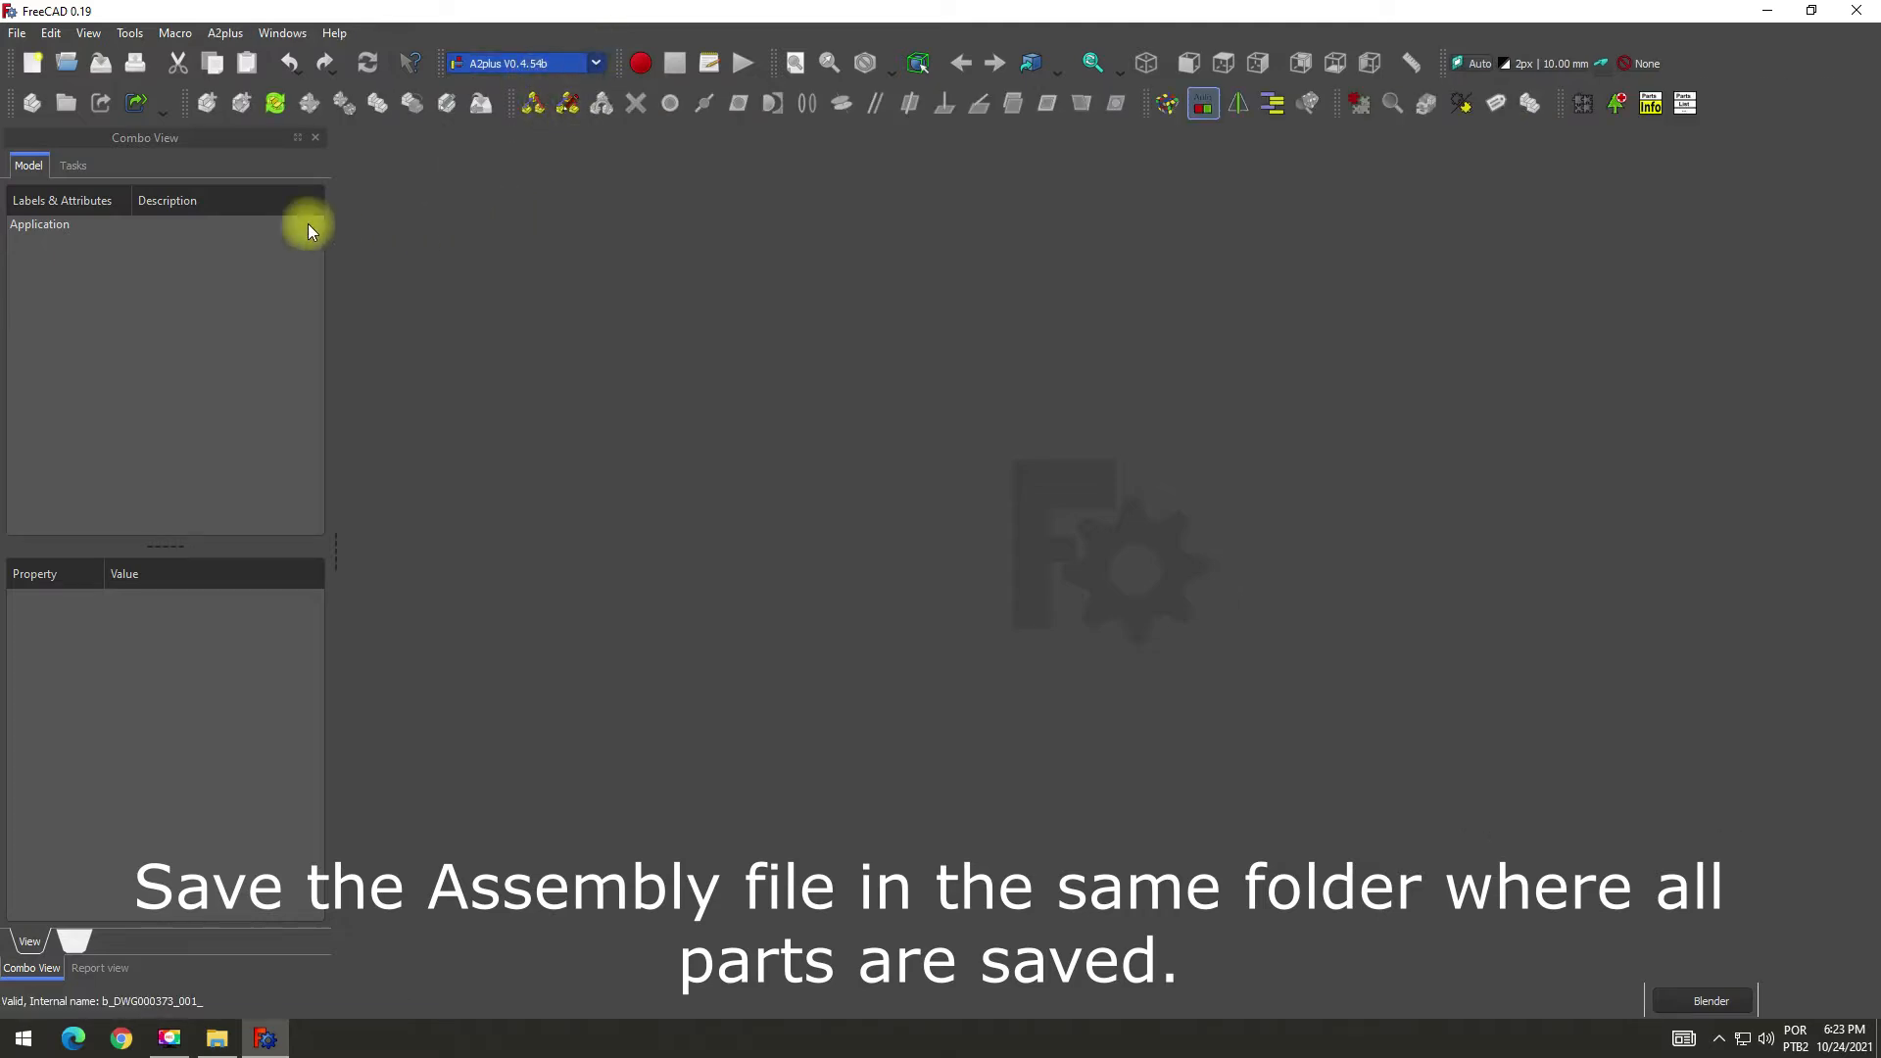
{"action": "left_click", "coordinate": [35, 67]}
{"action": "left_click", "coordinate": [103, 67]}
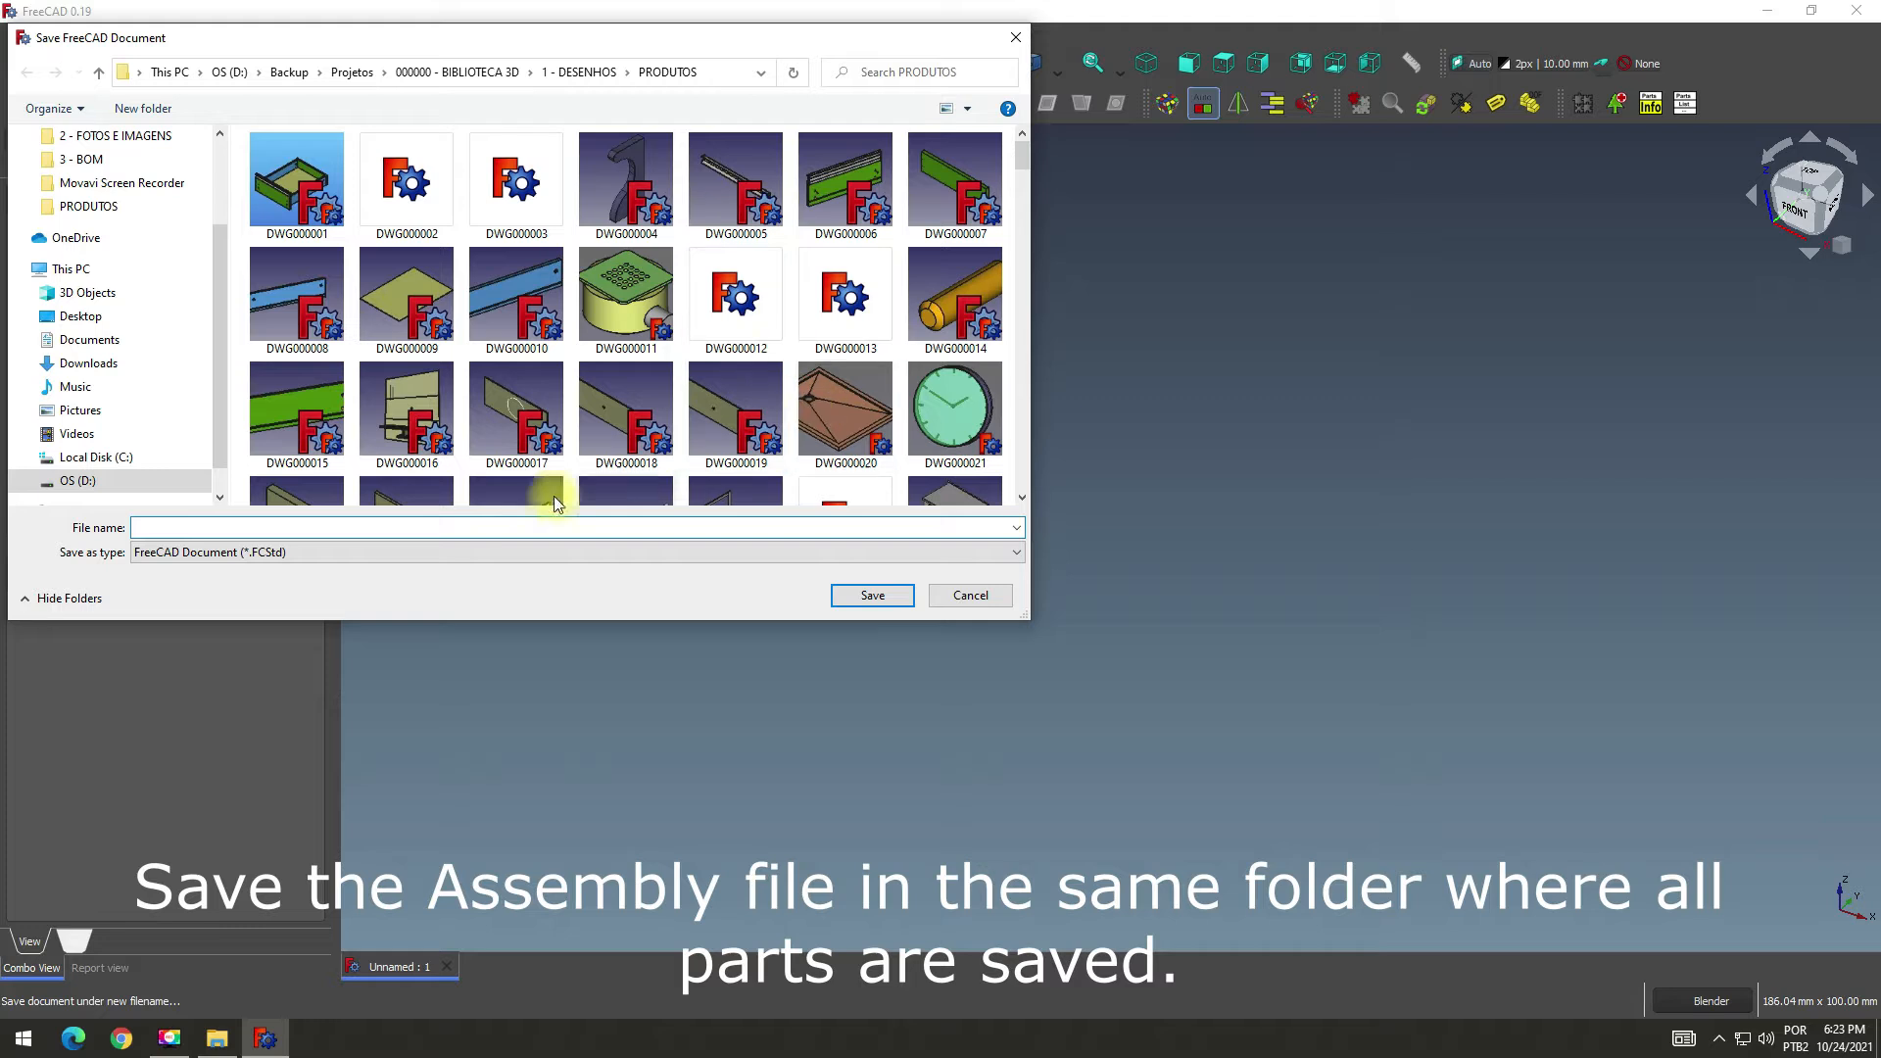
{"action": "type", "text": "DWG000378"}
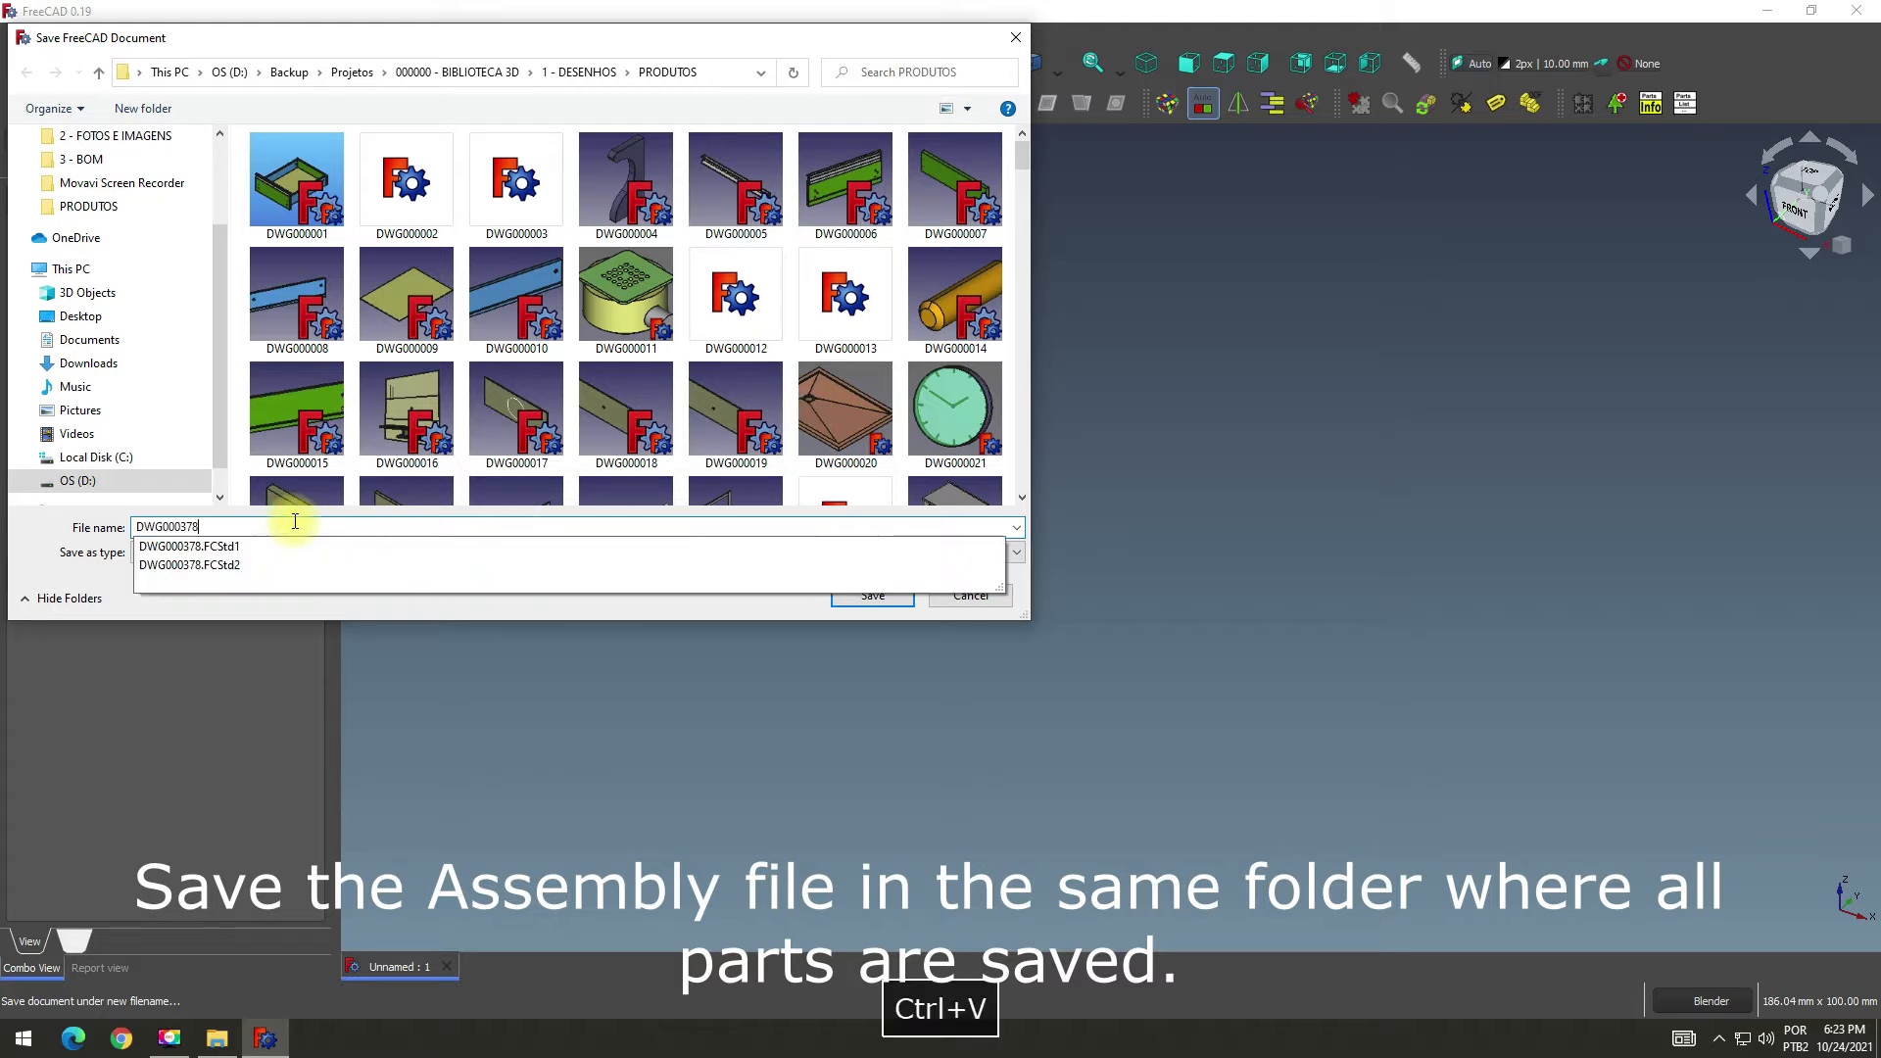
{"action": "left_click", "coordinate": [39, 553]}
{"action": "left_click", "coordinate": [883, 592]}
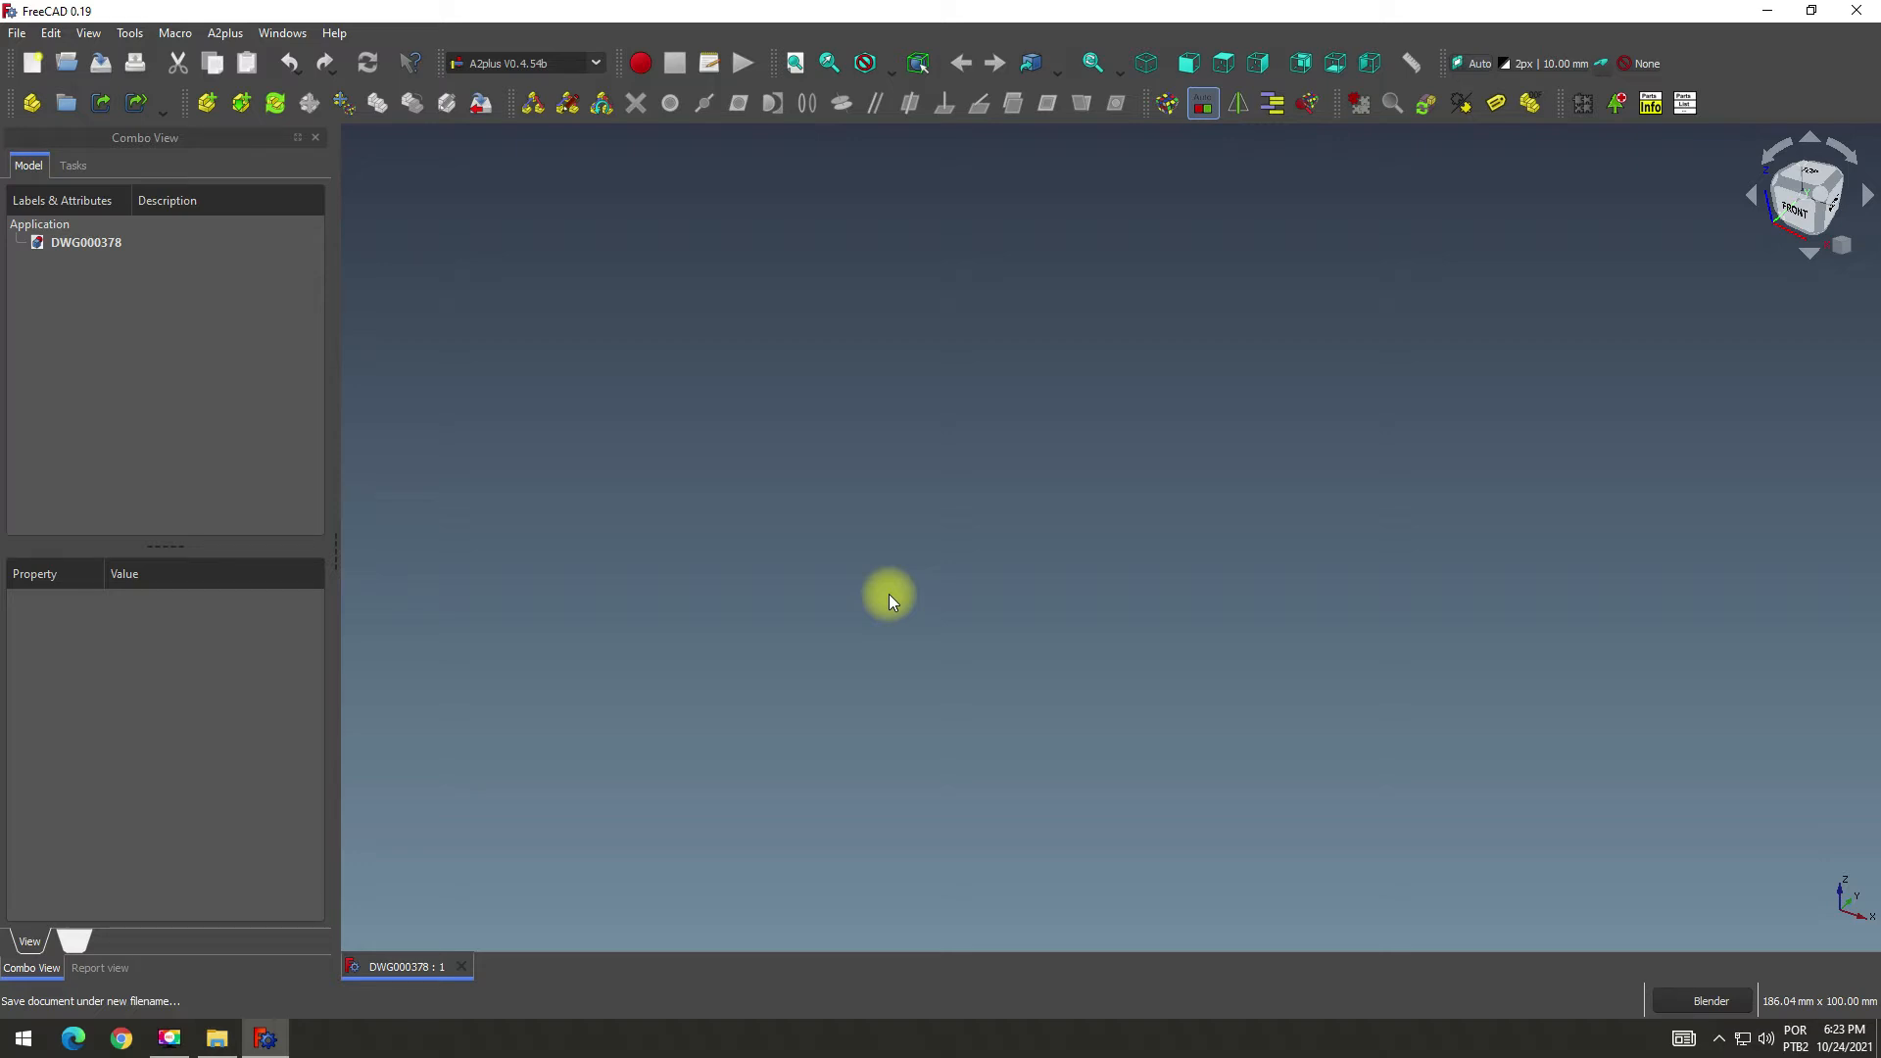
Import the cylinder body from DWG000375.FCStd as the first part of the assembly.
{"action": "left_click", "coordinate": [206, 102]}
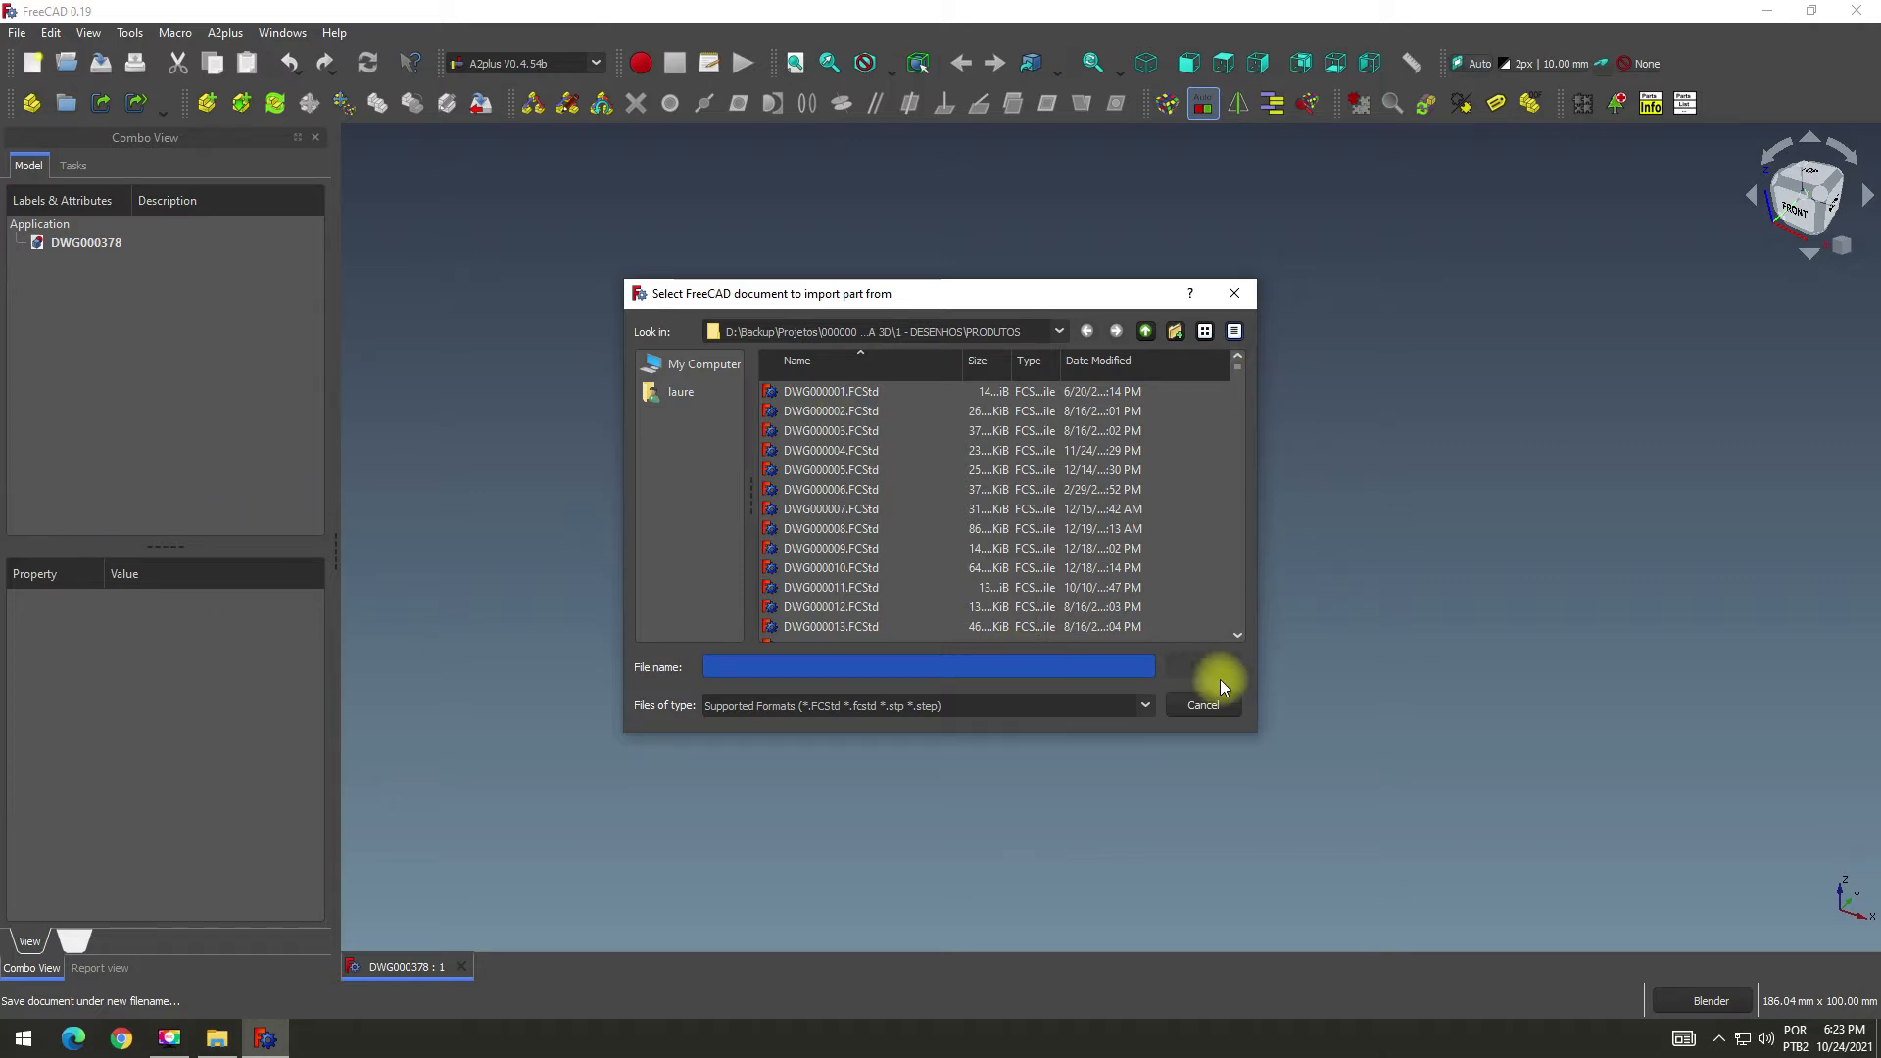
{"action": "left_click_drag", "start_coordinate": [1238, 368], "coordinate": [1244, 644]}
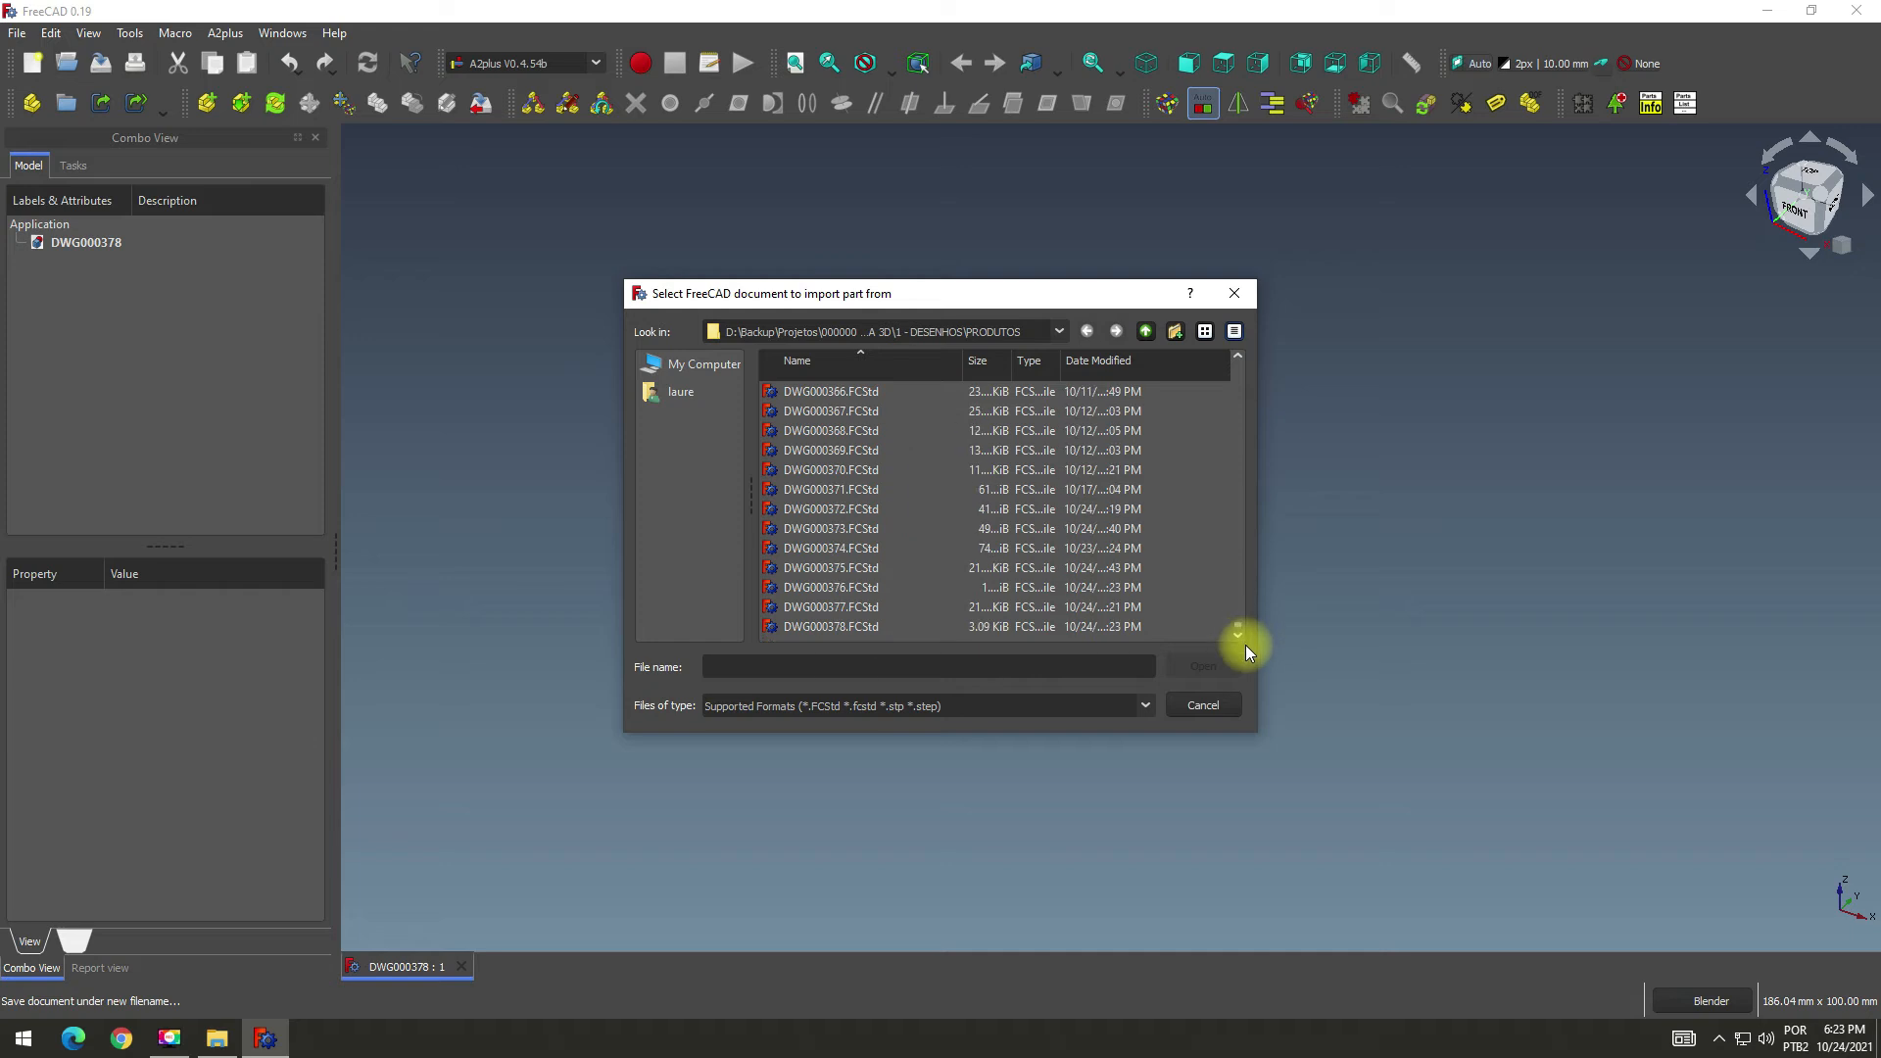
{"action": "left_click", "coordinate": [809, 568]}
{"action": "left_click", "coordinate": [1203, 666]}
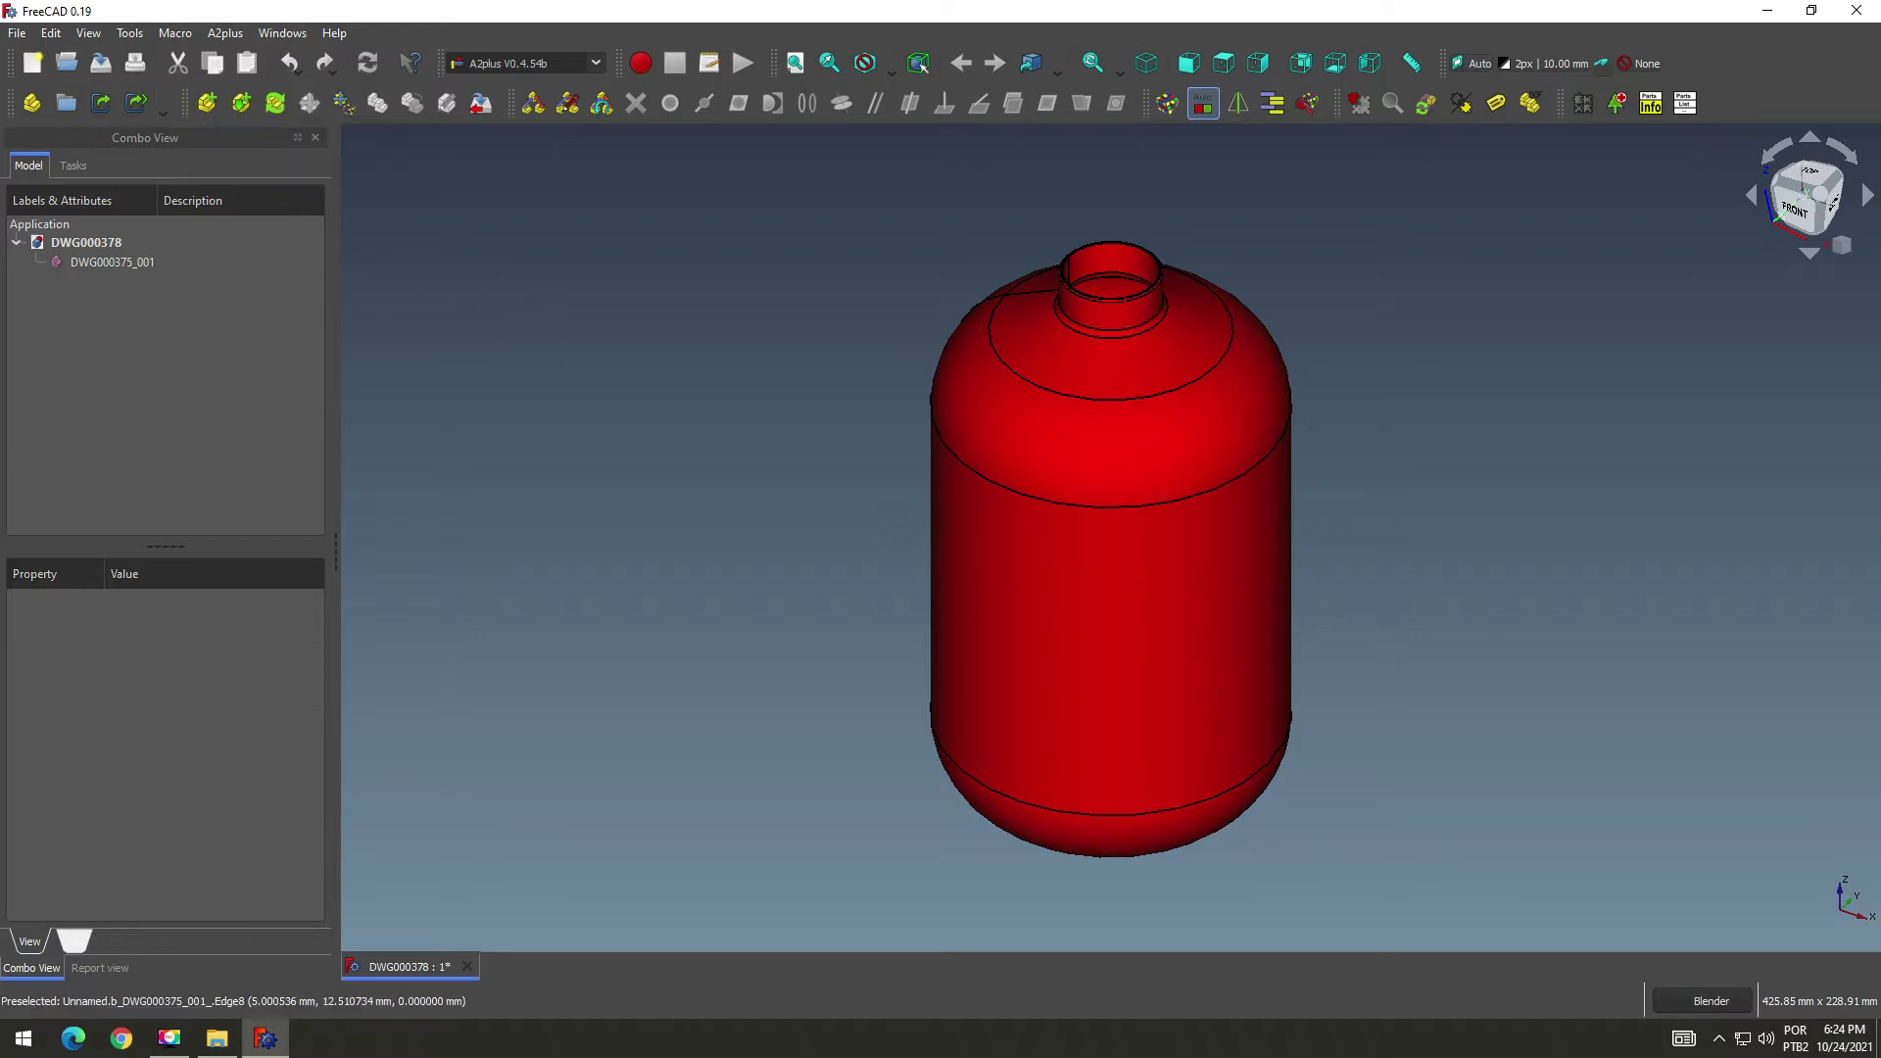
Import the valve from DWG000372.FCStd and place it to the upper left of the cylinder.
{"action": "left_click", "coordinate": [206, 103]}
{"action": "left_click_drag", "start_coordinate": [1236, 364], "coordinate": [1222, 666]}
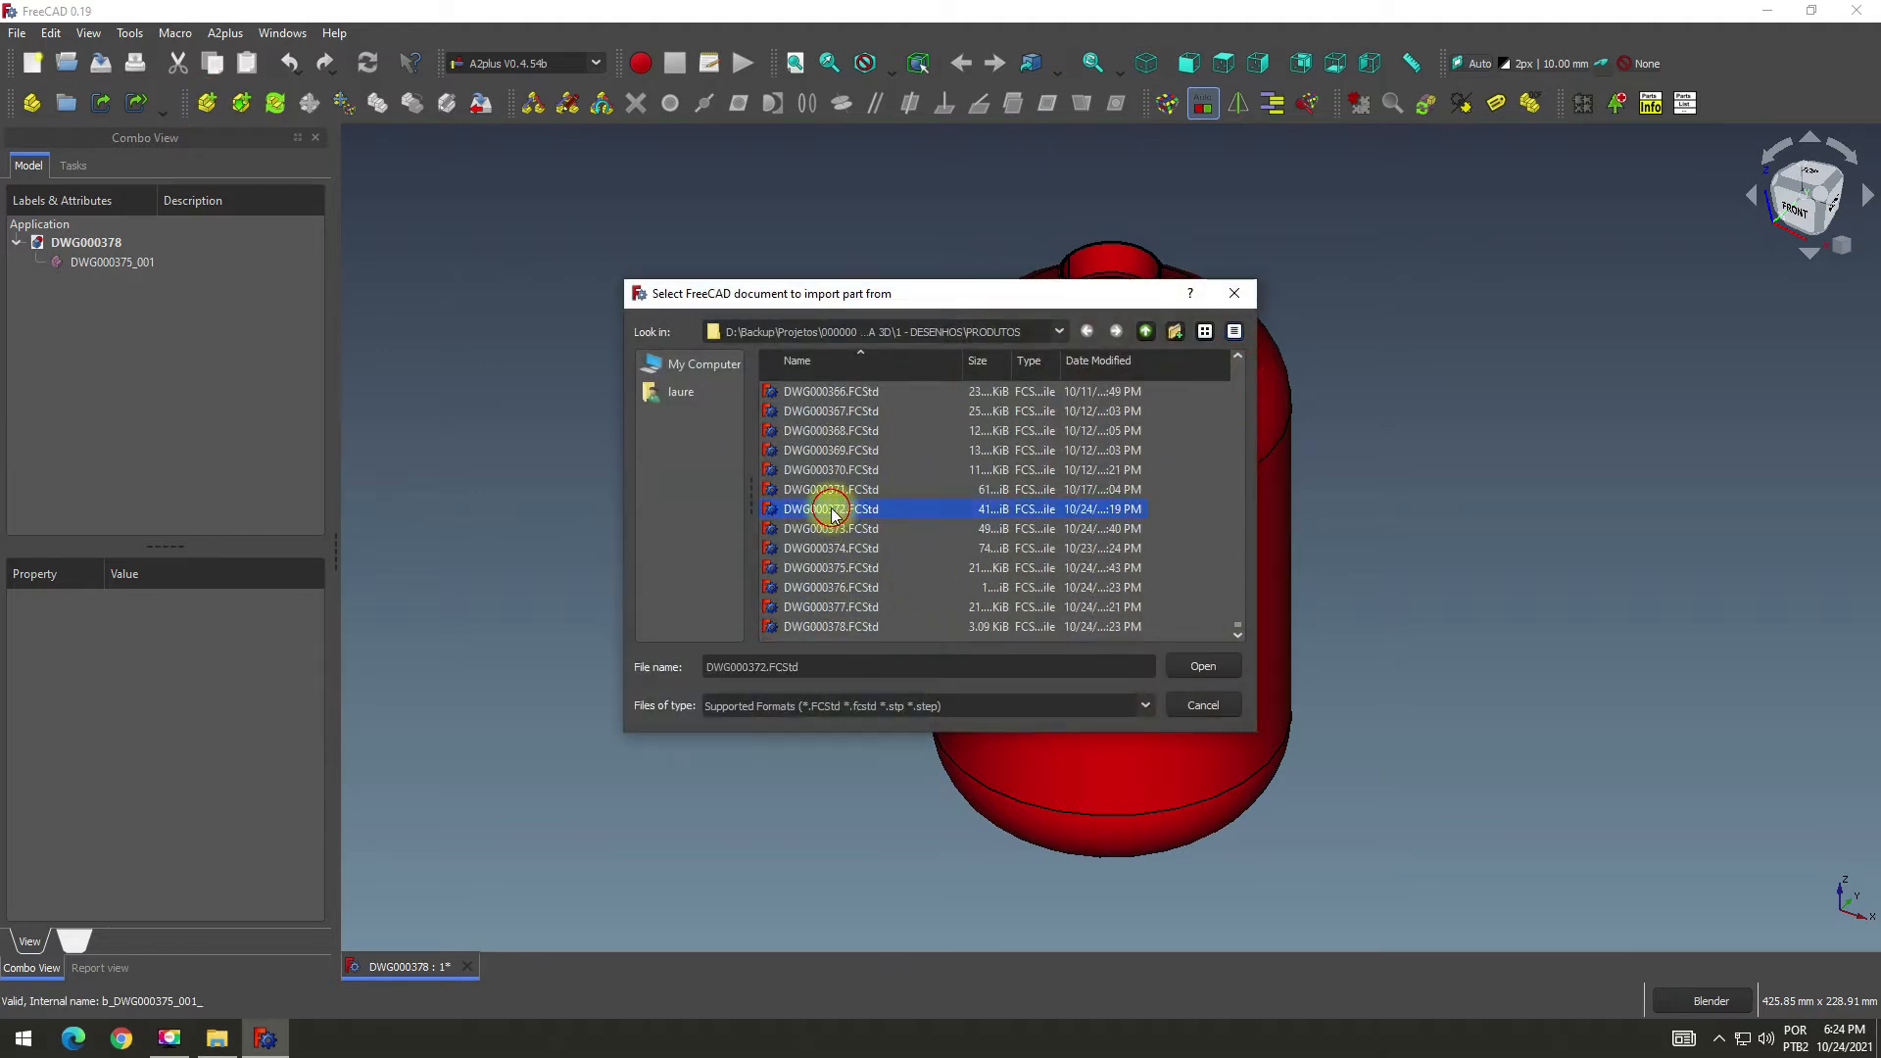
{"action": "left_click", "coordinate": [1194, 668]}
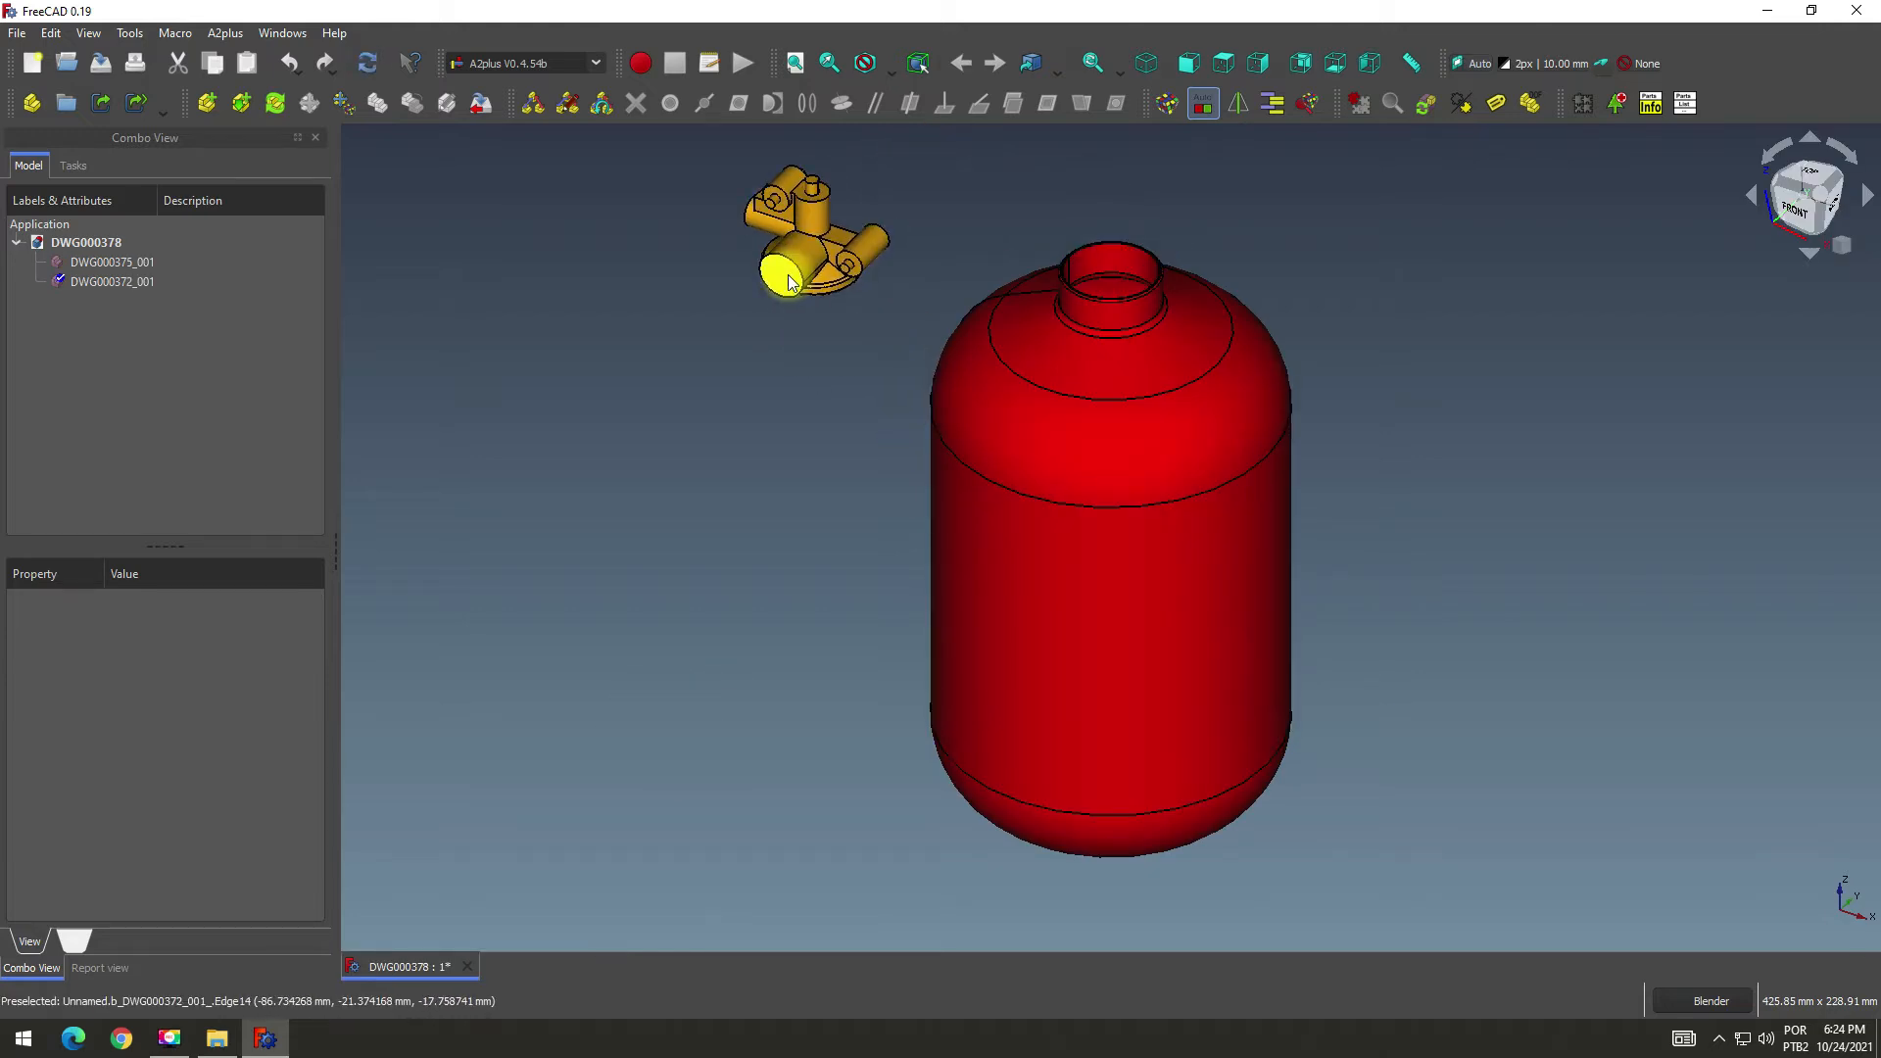
{"action": "left_click", "coordinate": [788, 291]}
Import the handle from DWG000373.FCStd and place it to the upper right of the cylinder.
{"action": "left_click", "coordinate": [207, 102]}
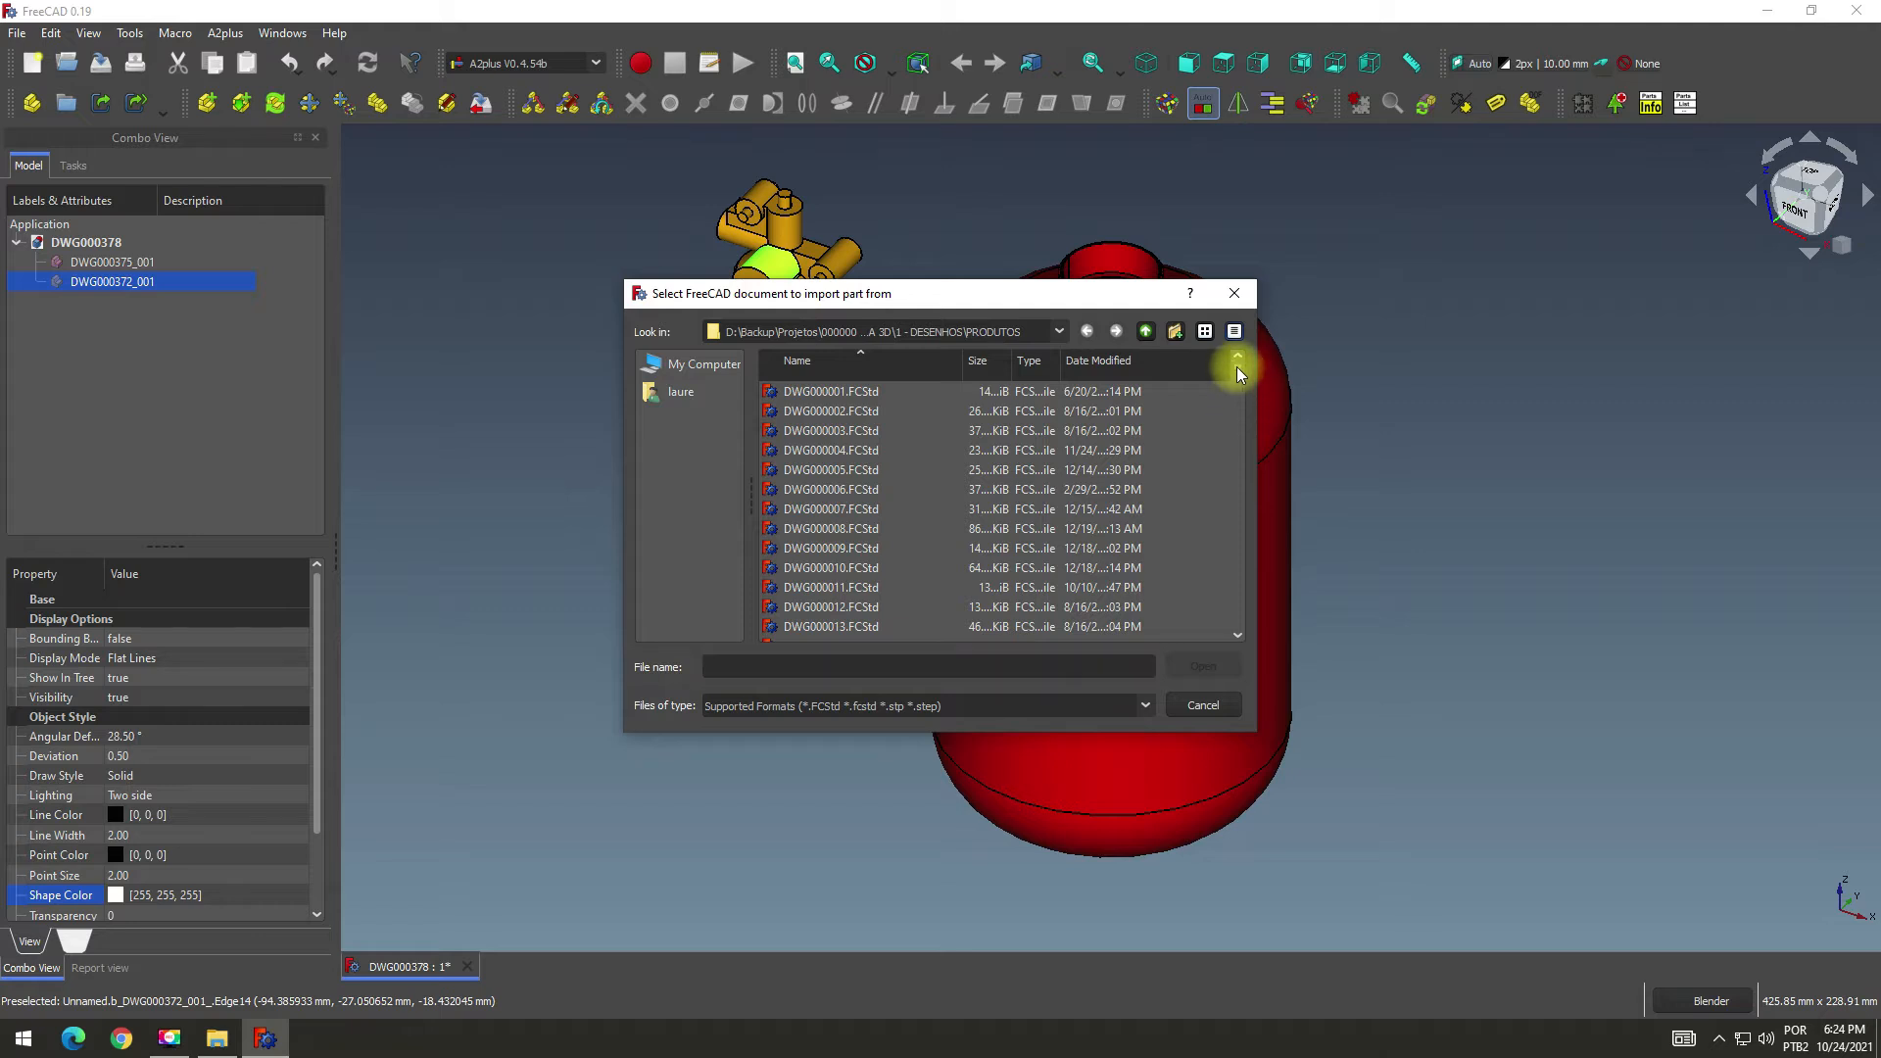
{"action": "left_click_drag", "start_coordinate": [1238, 372], "coordinate": [1231, 639]}
{"action": "left_click", "coordinate": [801, 528]}
{"action": "left_click", "coordinate": [1190, 665]}
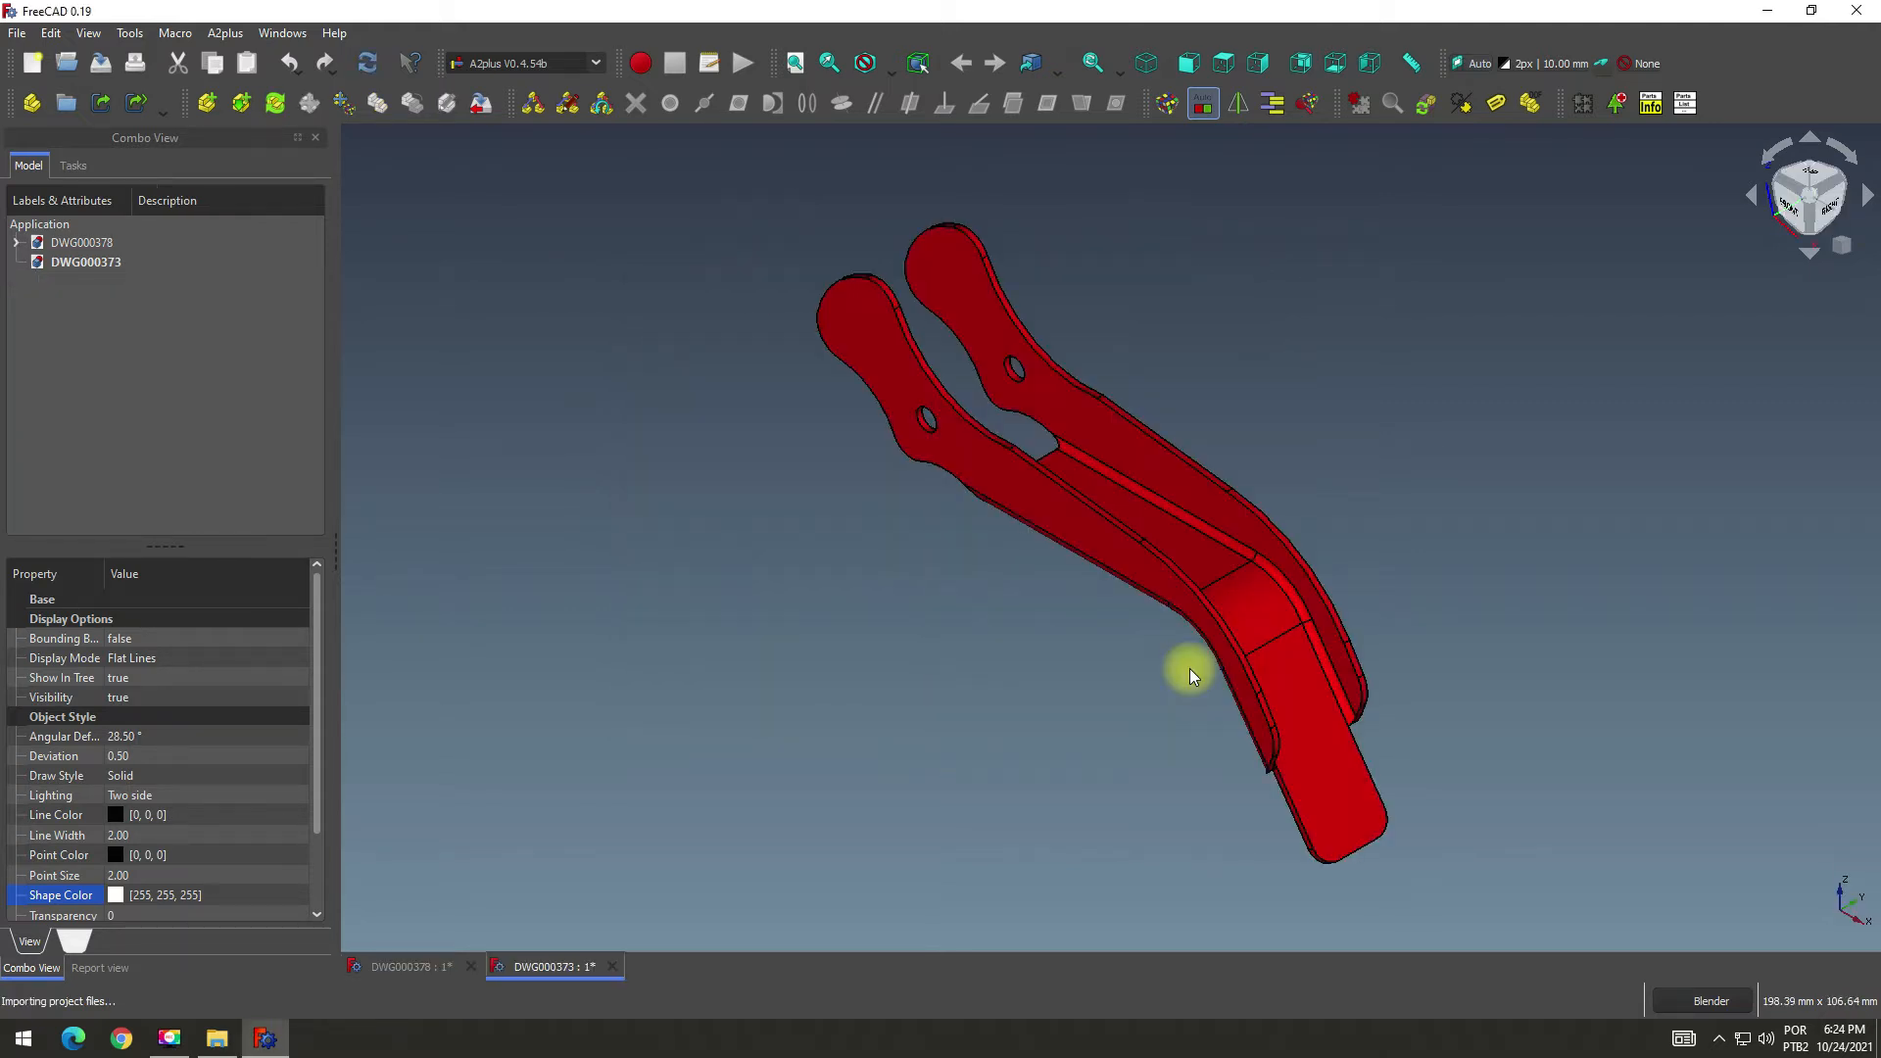
{"action": "left_click", "coordinate": [1492, 343]}
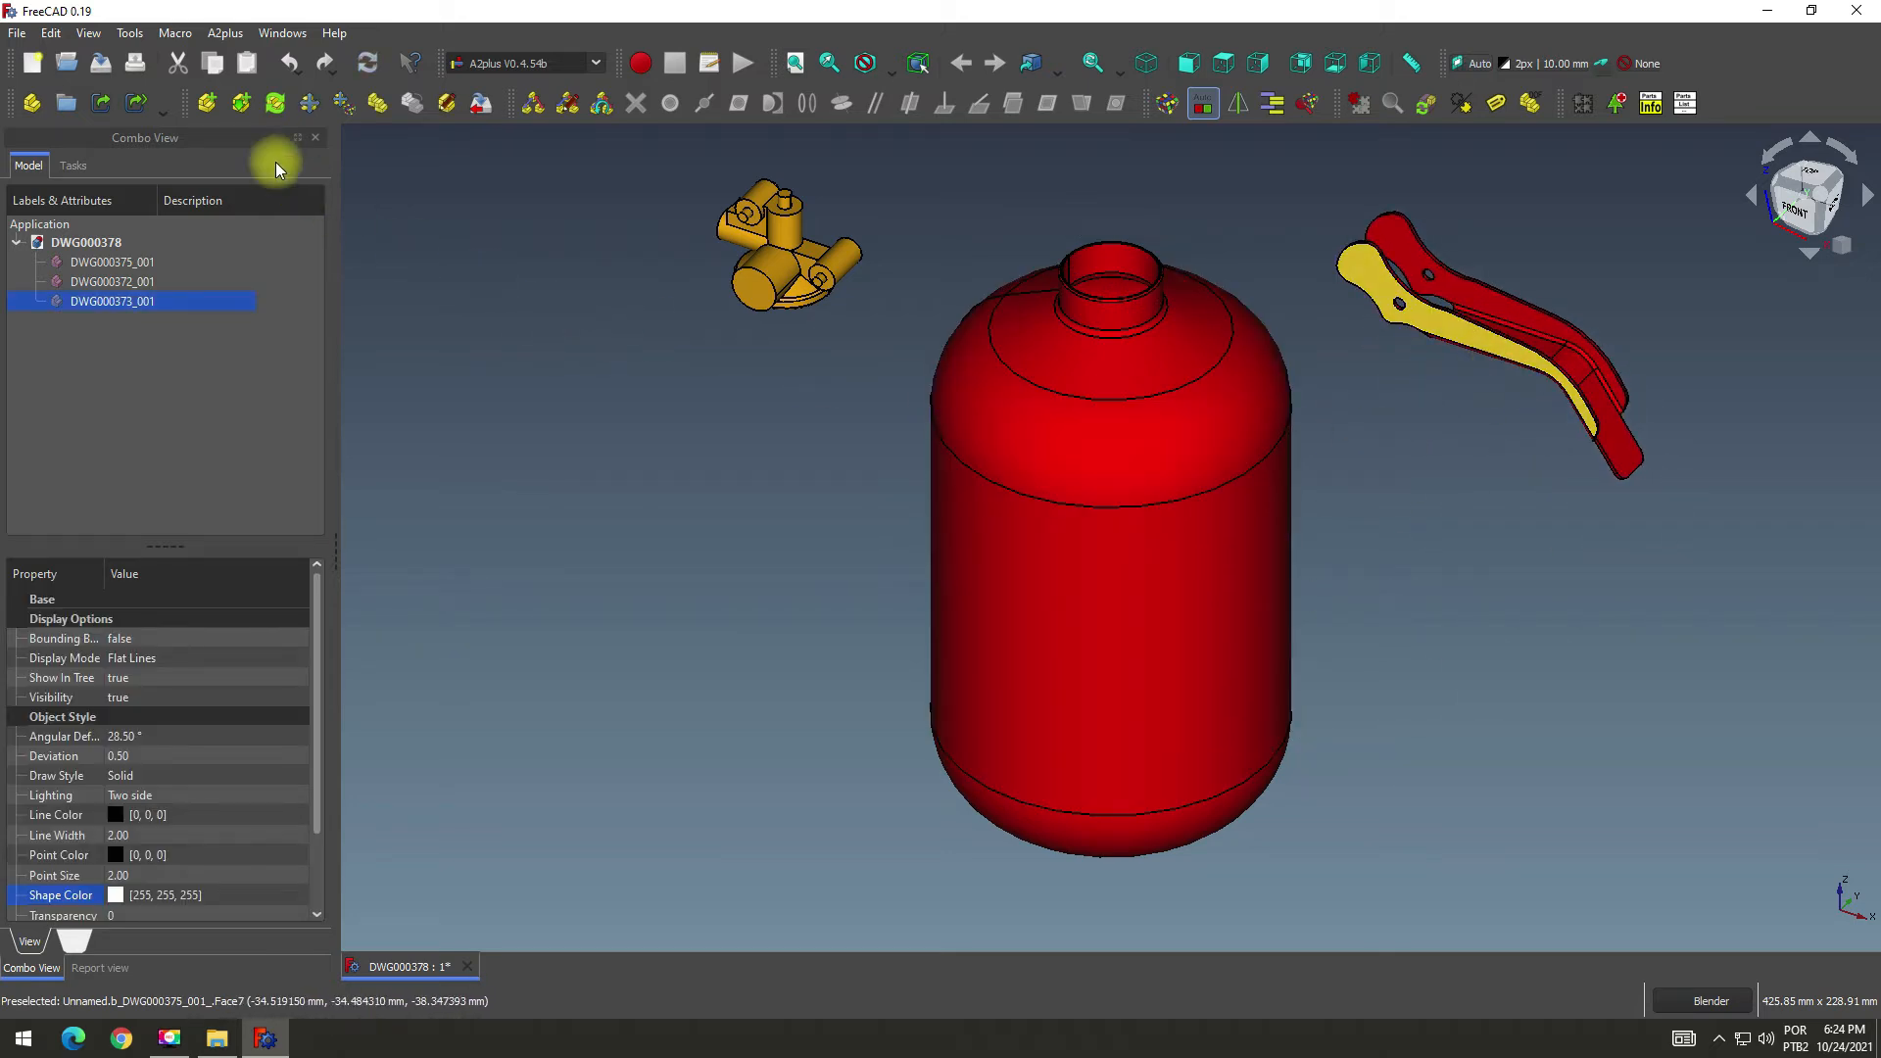
Import the lever from DWG000374.FCStd and place it left of the cylinder, below the valve.
{"action": "left_click", "coordinate": [207, 103]}
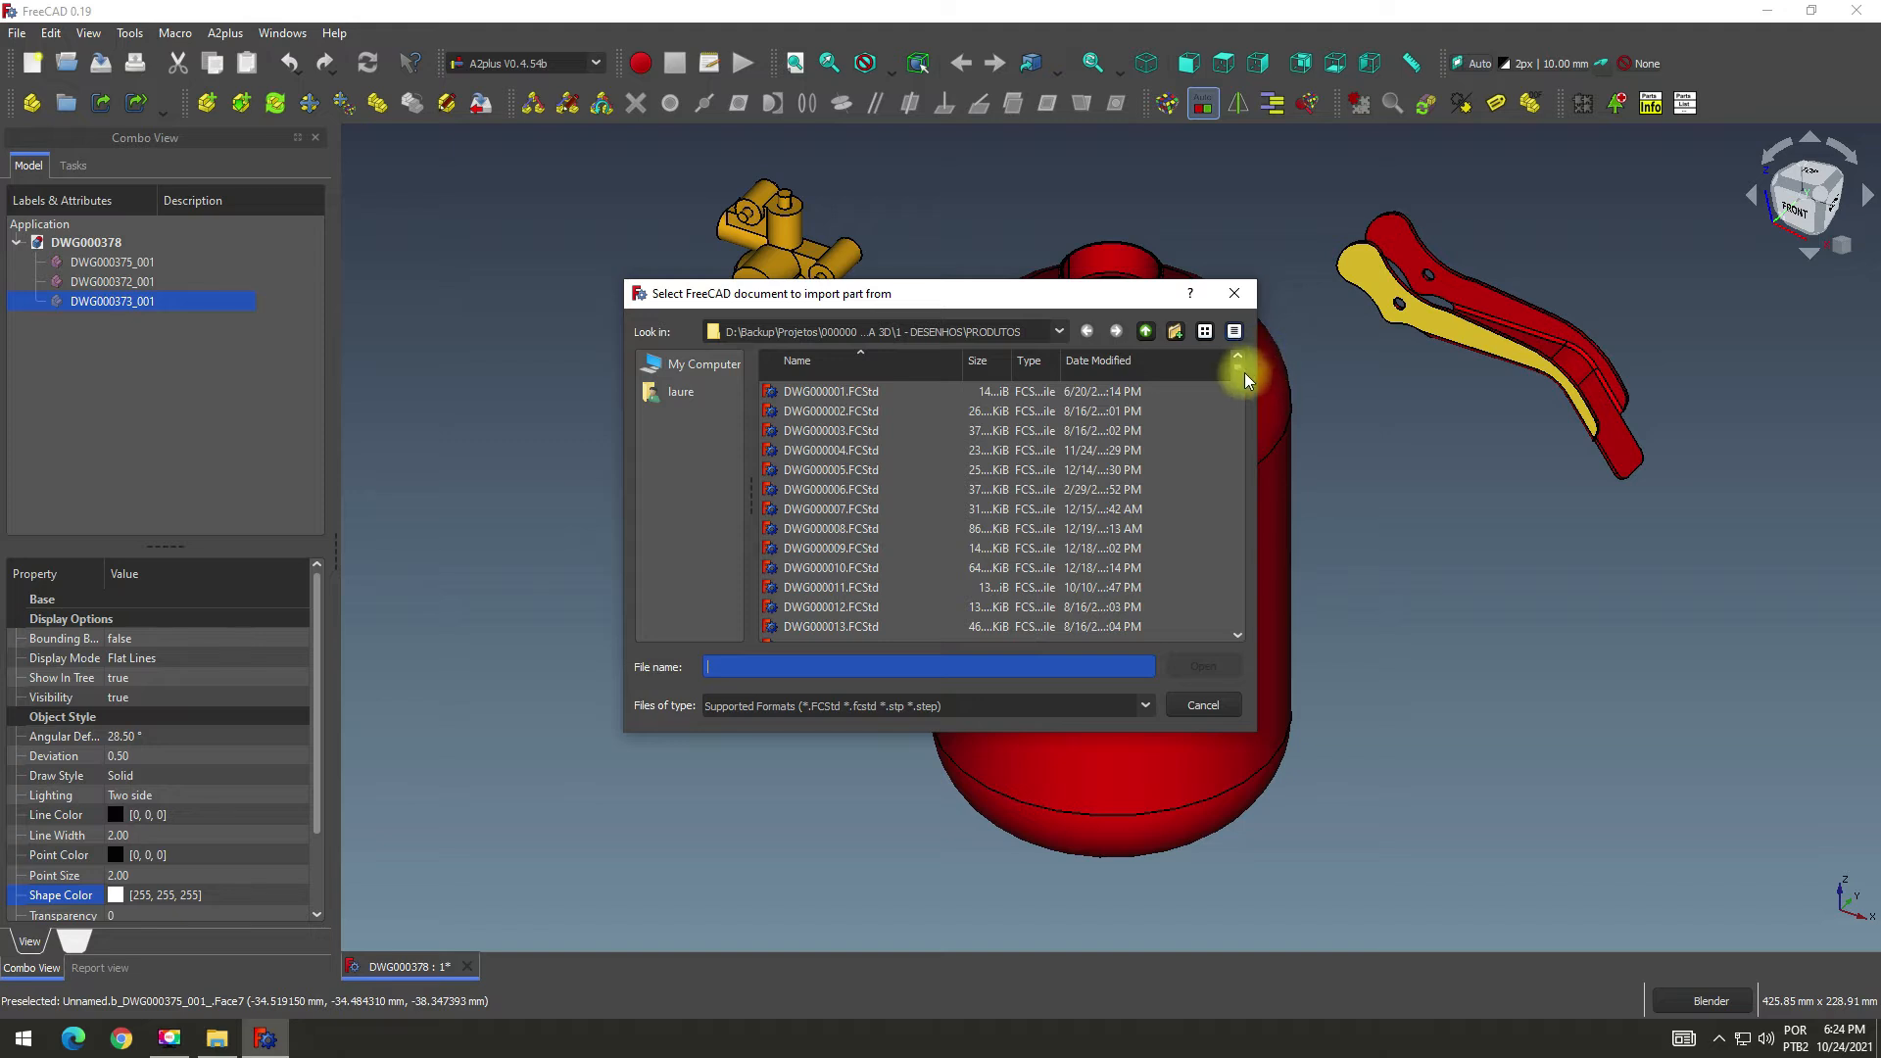
{"action": "left_click_drag", "start_coordinate": [1239, 375], "coordinate": [1209, 650]}
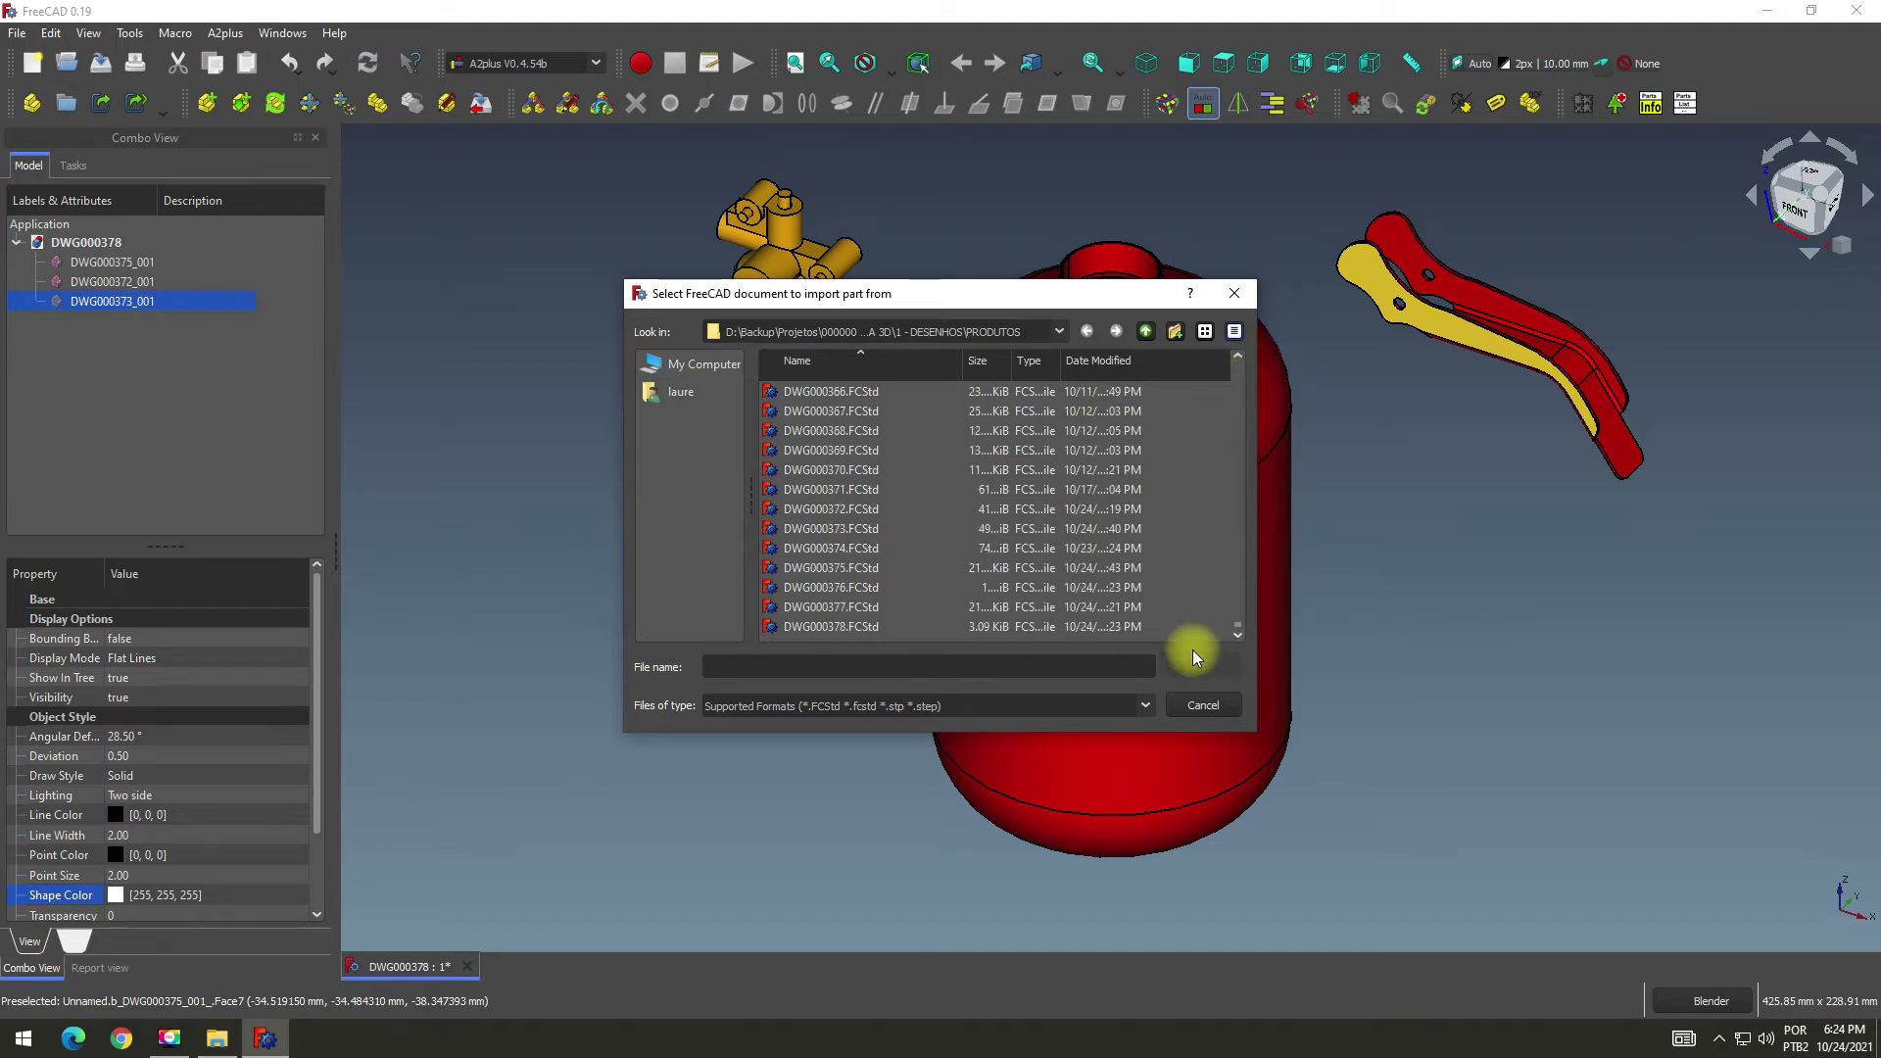
{"action": "left_click", "coordinate": [827, 548]}
{"action": "left_click", "coordinate": [1204, 667]}
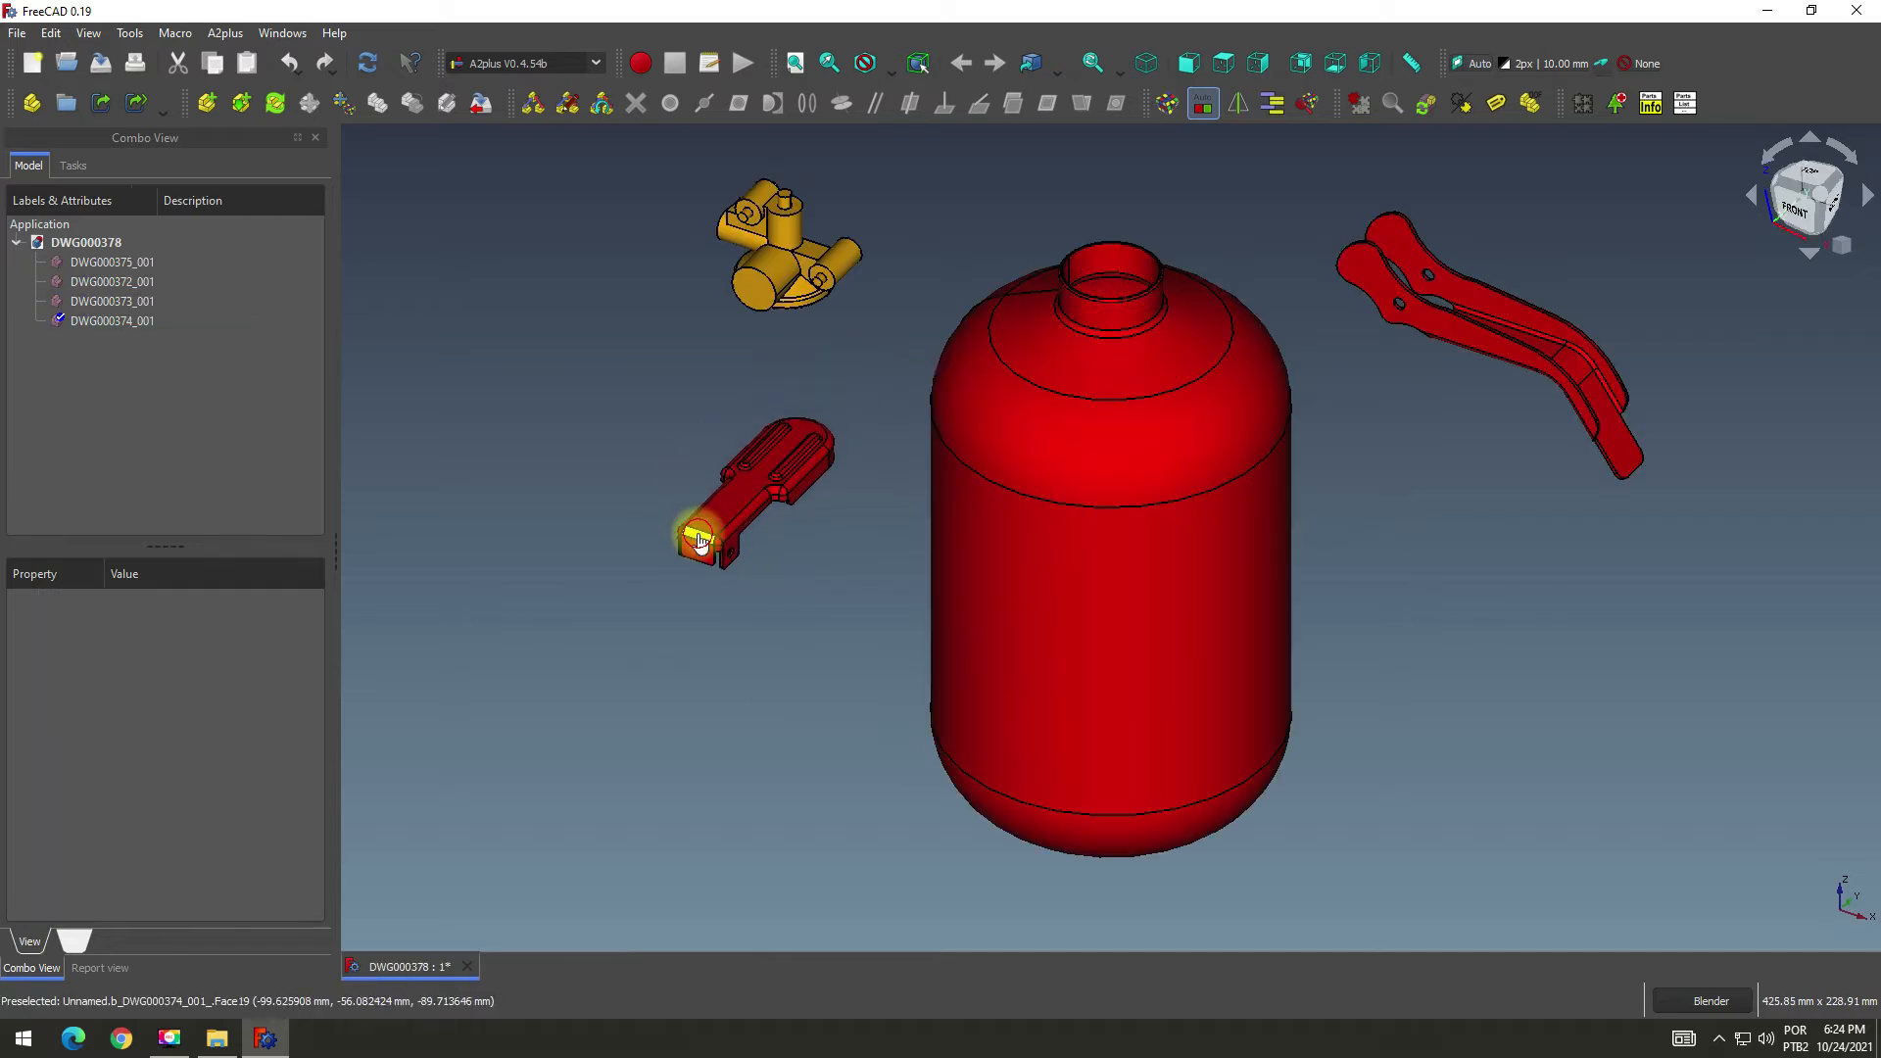
{"action": "left_click", "coordinate": [690, 537]}
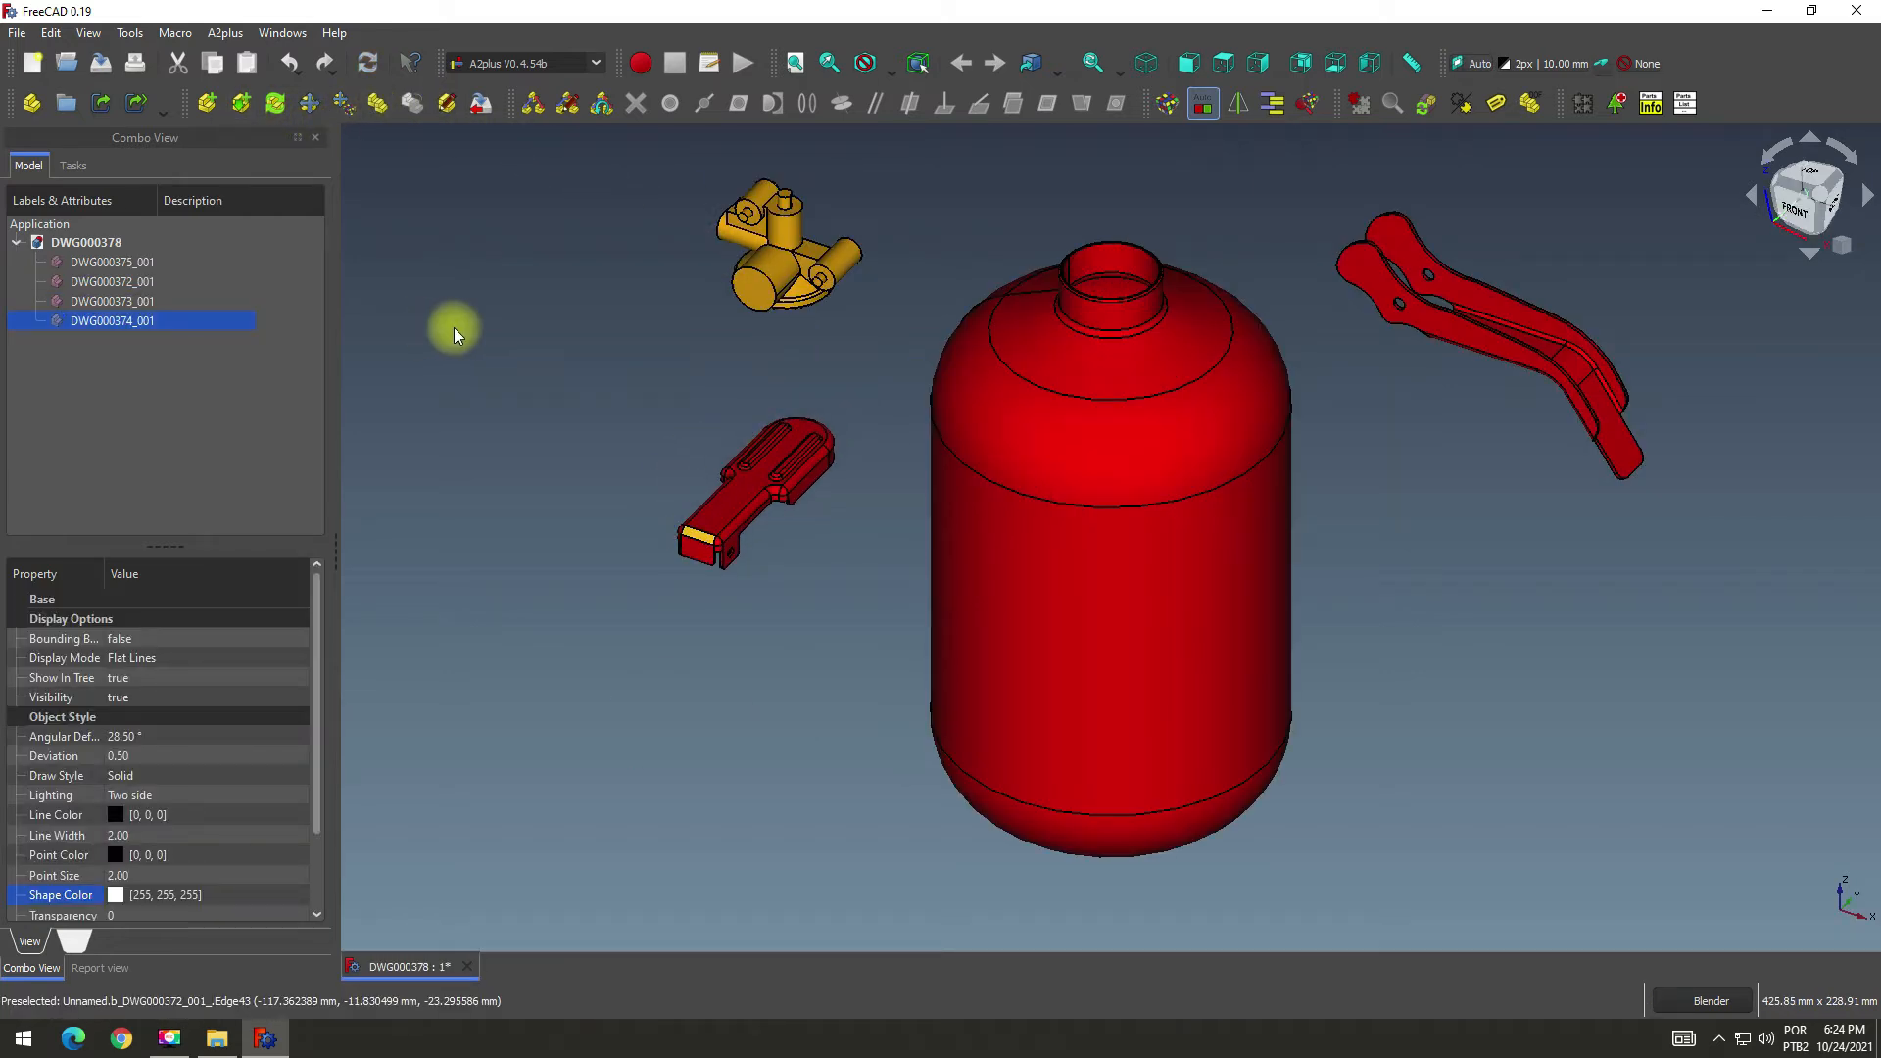
Import the pressure gauge from DWG000377.FCStd, place it left of the valve and lever, and save the assembly.
{"action": "left_click", "coordinate": [207, 103]}
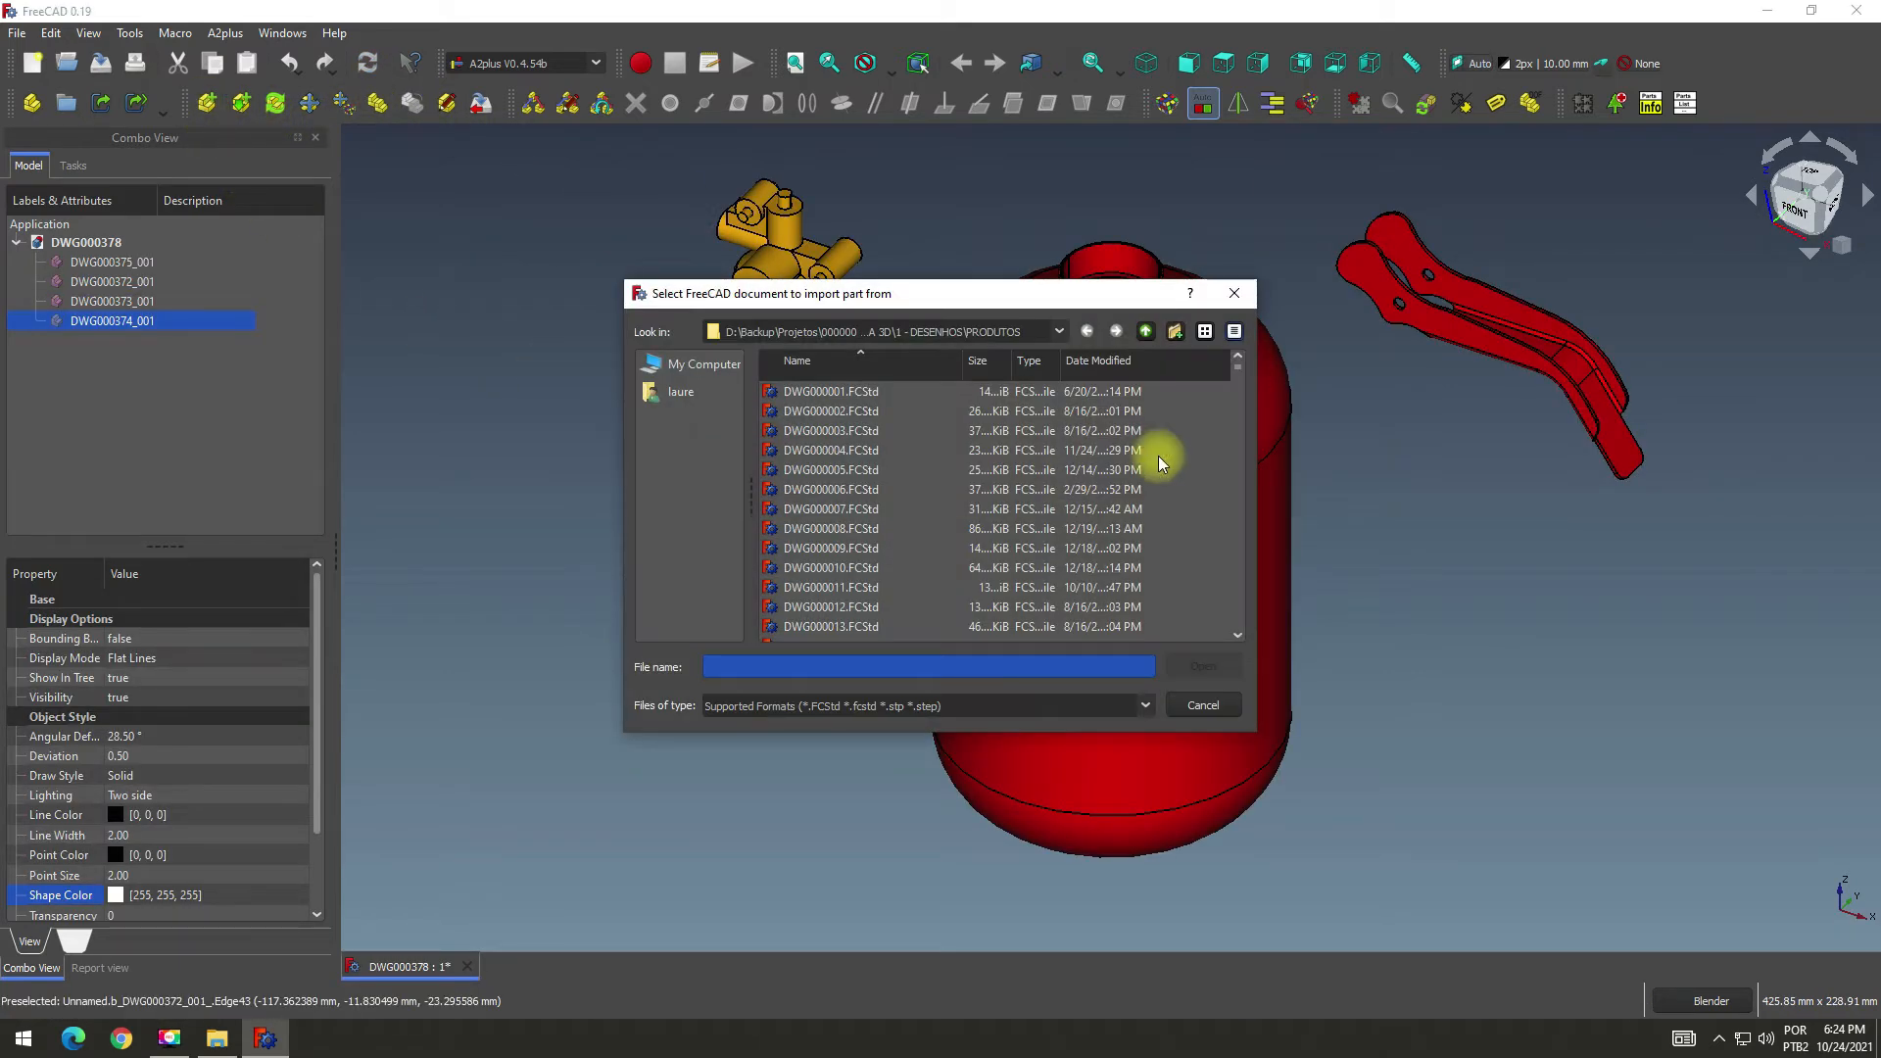
{"action": "left_click_drag", "start_coordinate": [1233, 372], "coordinate": [1232, 632]}
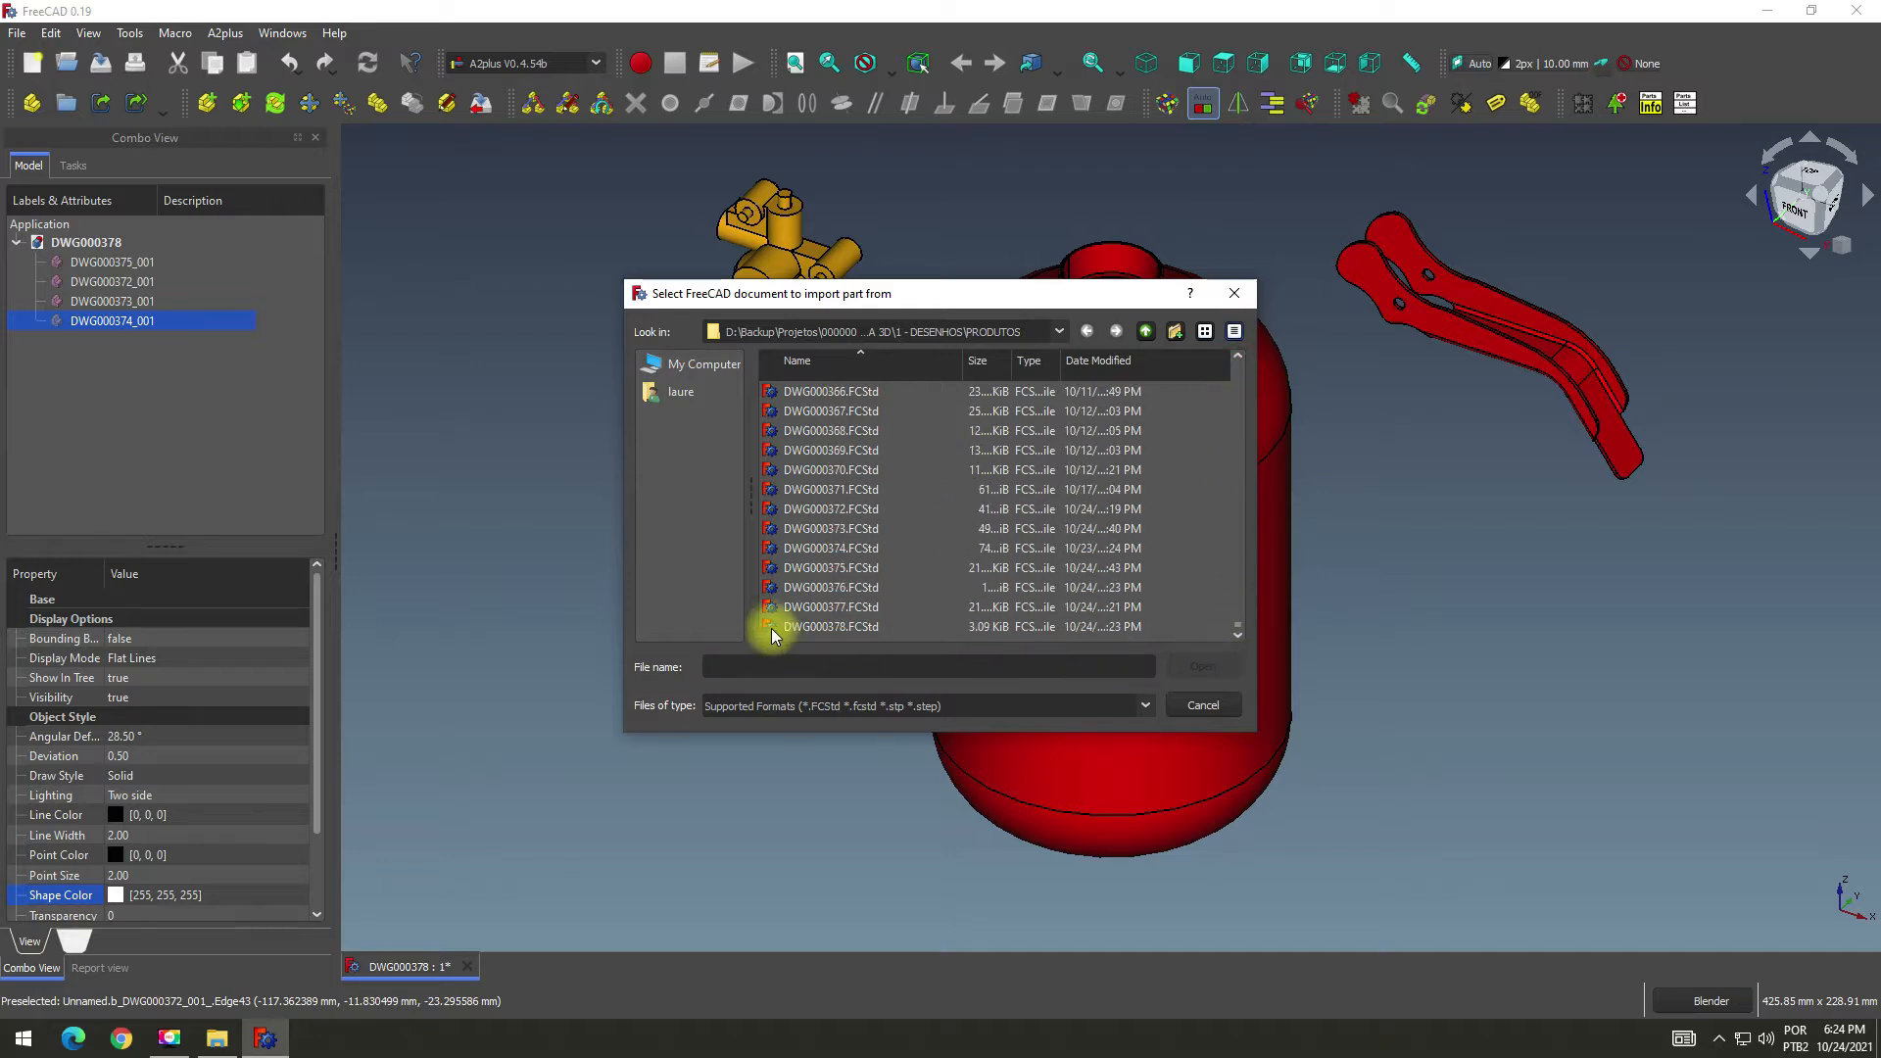
{"action": "left_click", "coordinate": [798, 607]}
{"action": "left_click", "coordinate": [1202, 666]}
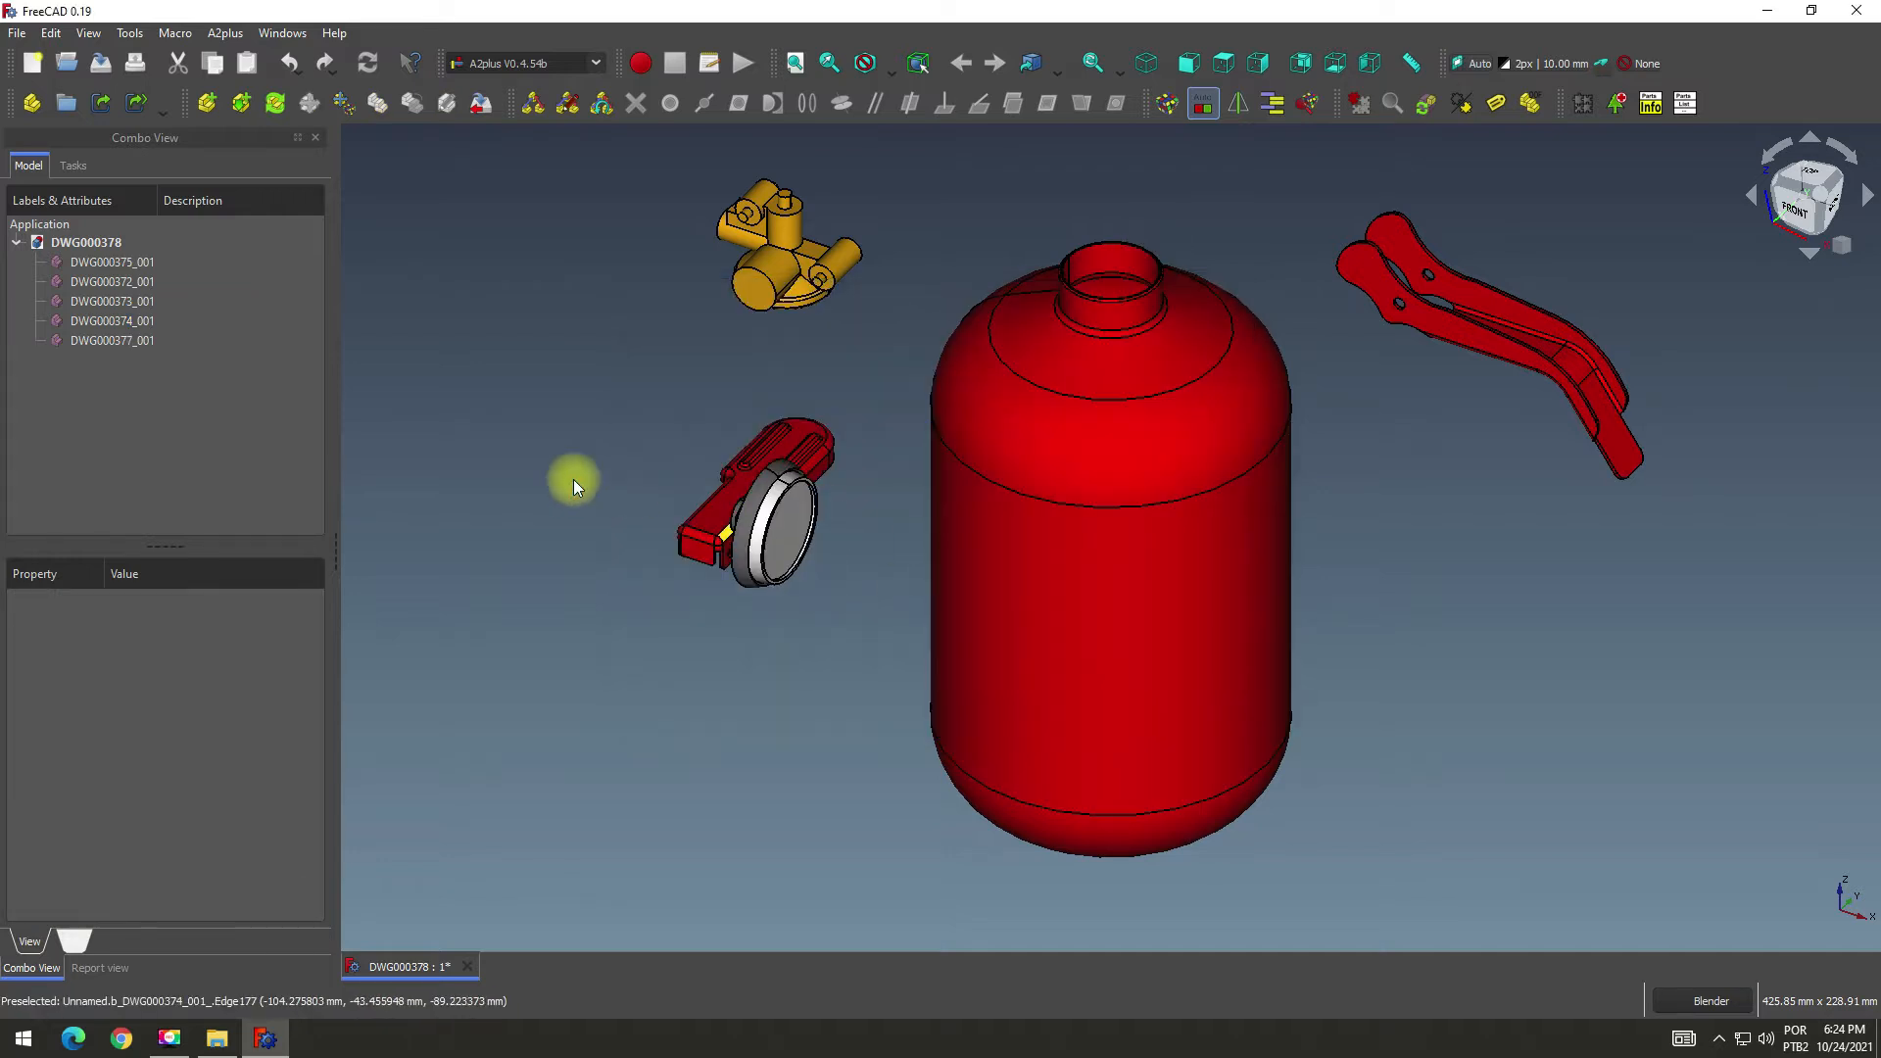
{"action": "left_click", "coordinate": [535, 364]}
{"action": "left_click", "coordinate": [745, 657]}
{"action": "middle_click_drag", "start_coordinate": [744, 656], "coordinate": [973, 539]}
{"action": "key", "text": "0"}
{"action": "left_click", "coordinate": [100, 63]}
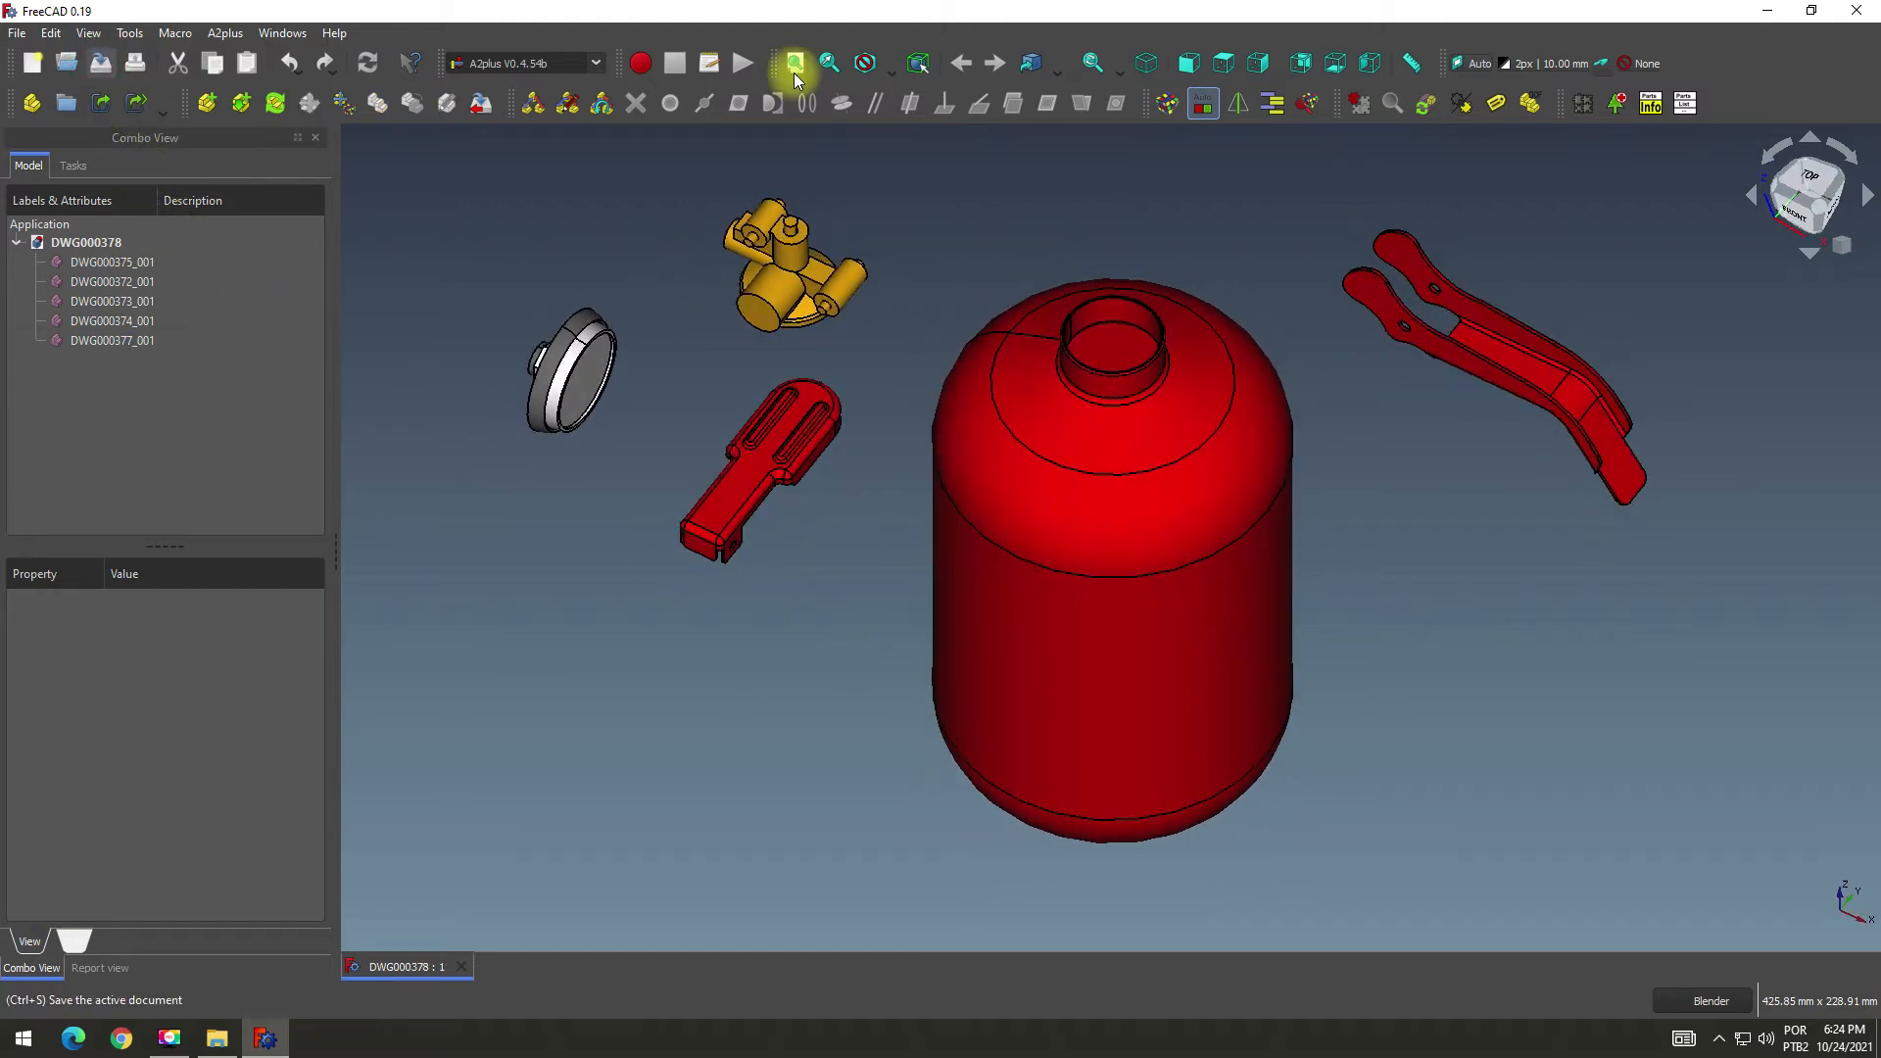
Add a circular edge constraint between the valve's bottom edge and the cylinder neck's inner rim, with aligned direction and 0.00 mm offset.
{"action": "left_click", "coordinate": [1144, 62]}
{"action": "left_click", "coordinate": [793, 63]}
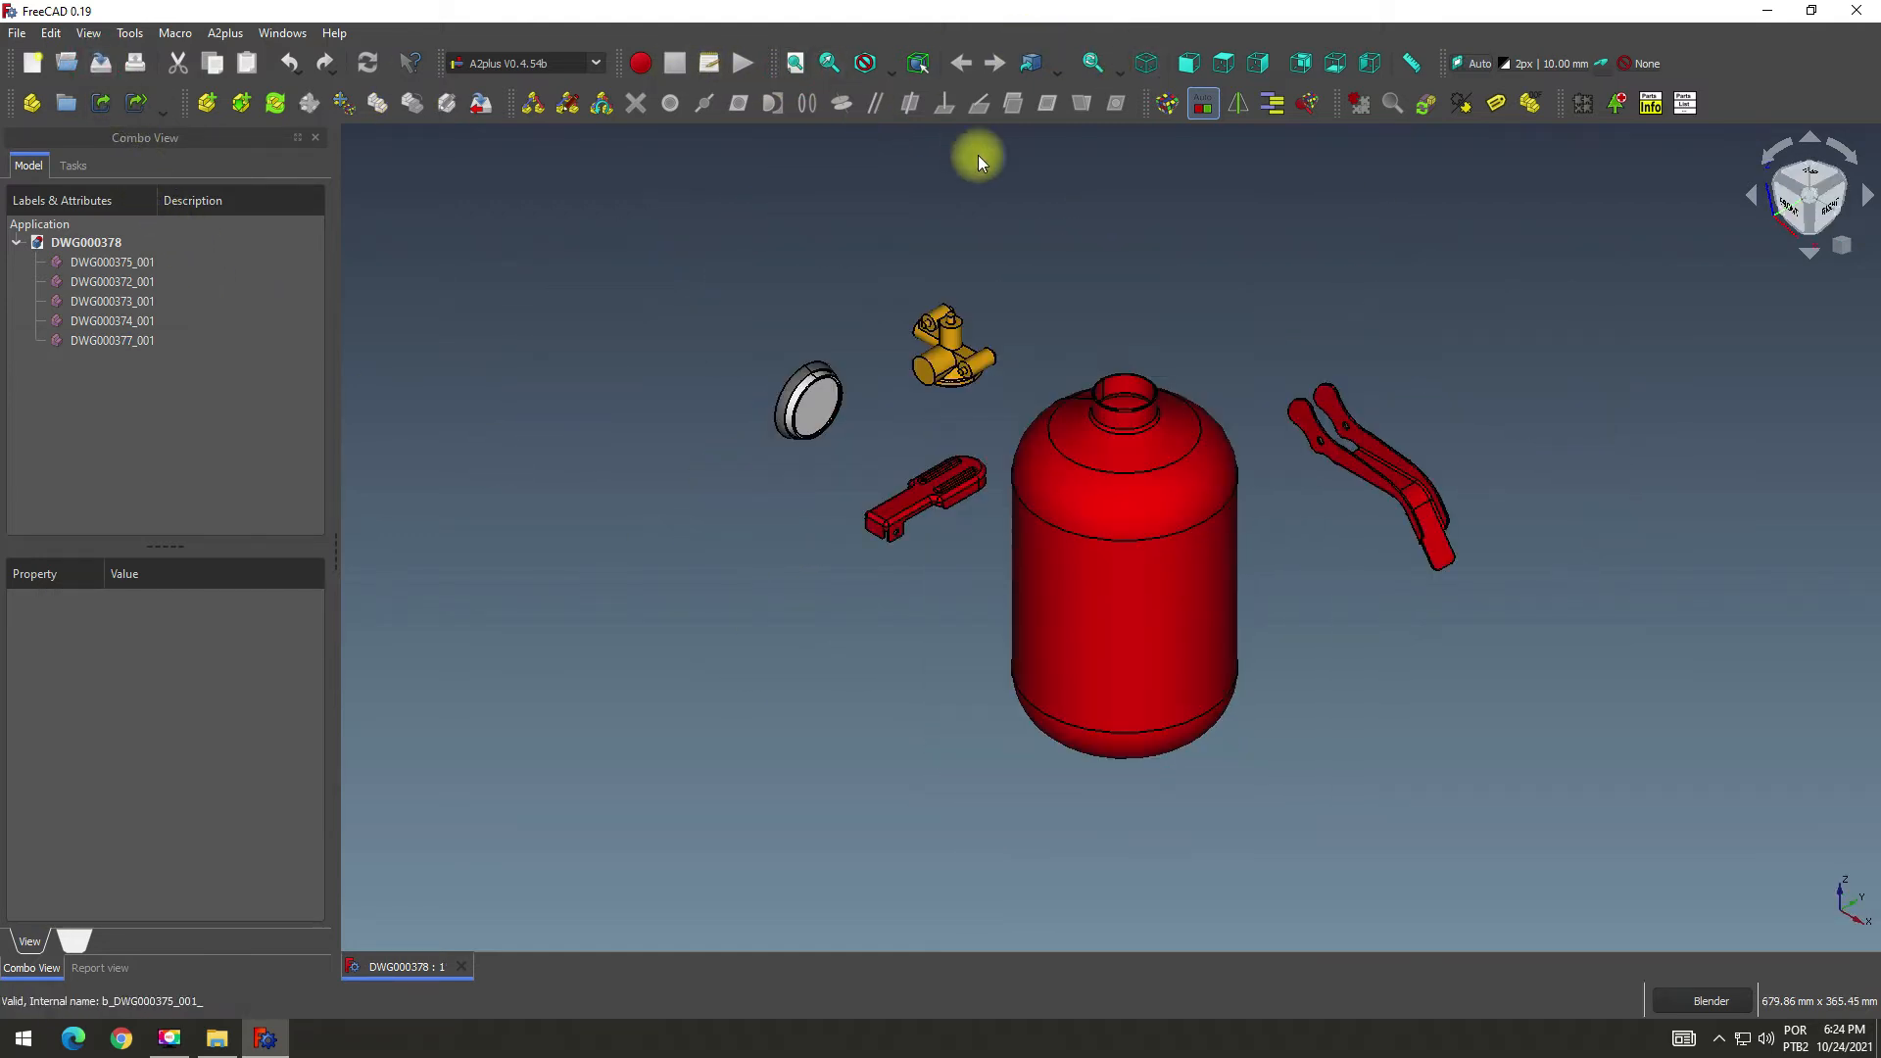
{"action": "scroll", "coordinate": [948, 382], "scroll_direction": "up", "scroll_amount": 10}
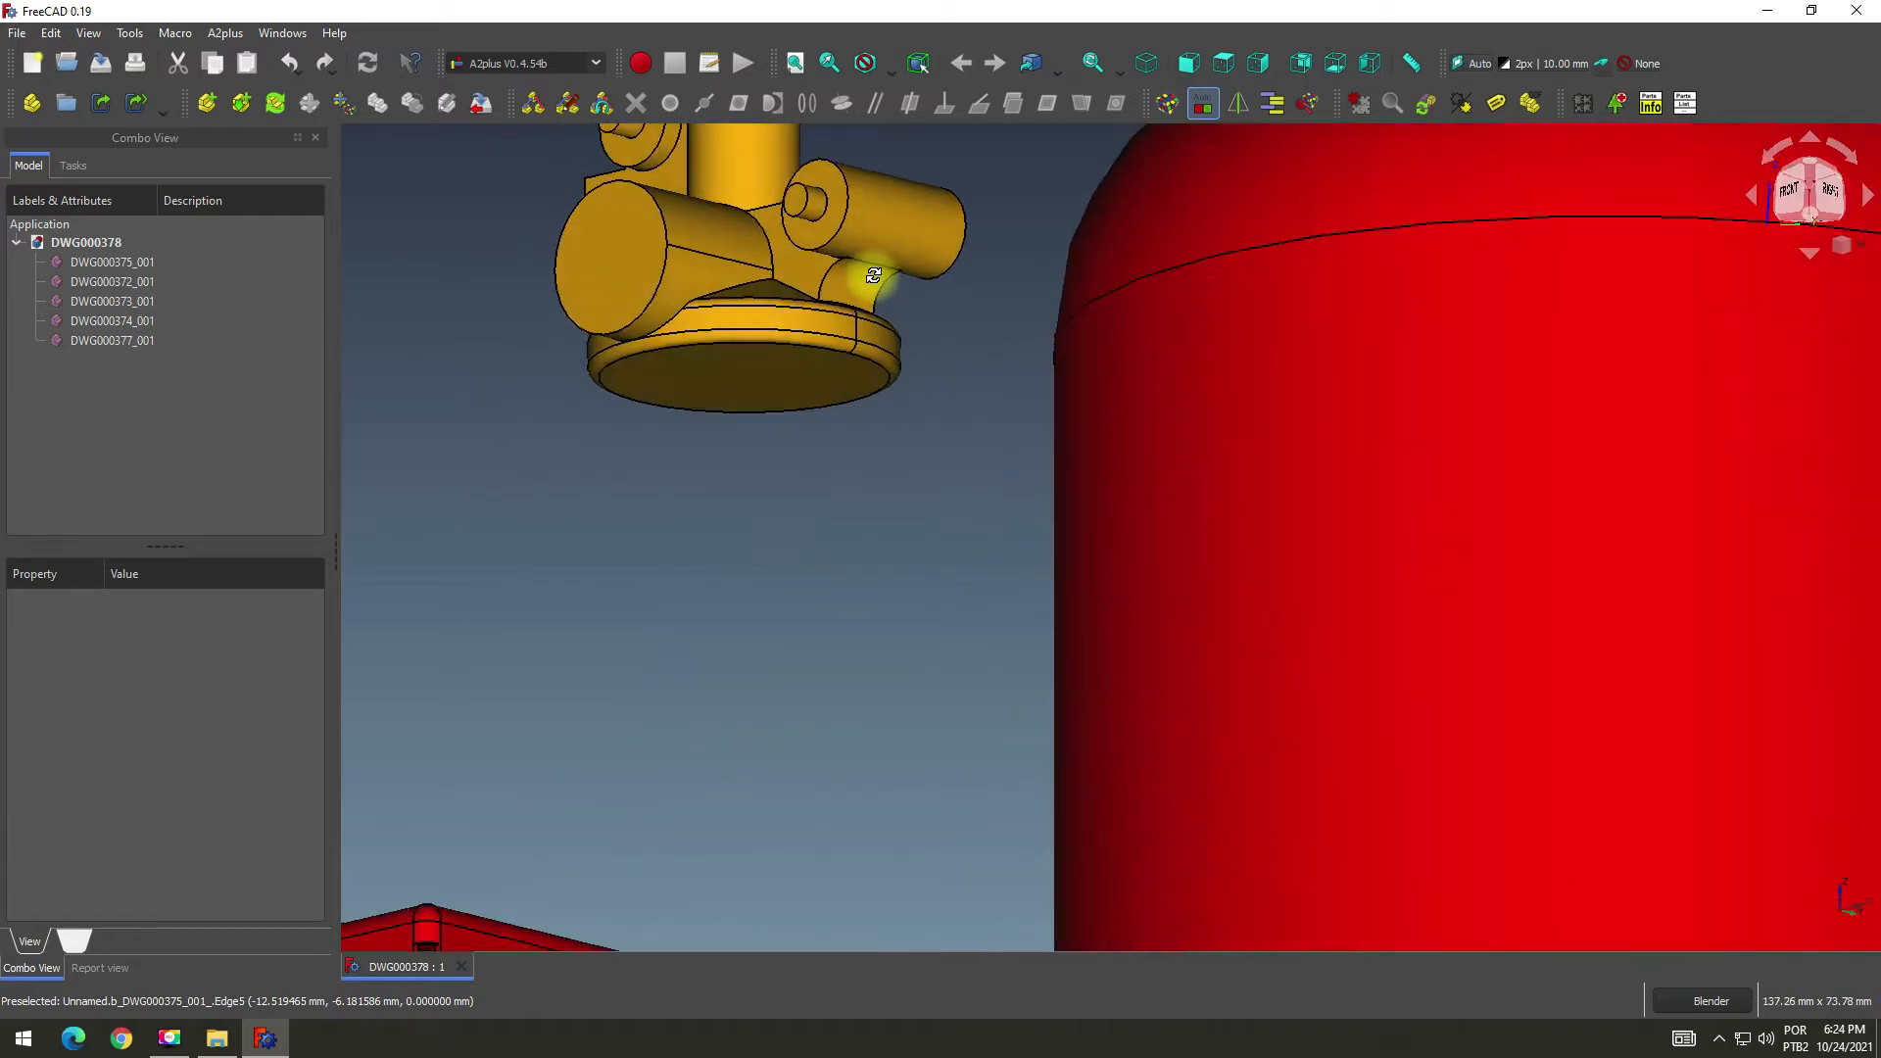
{"action": "left_click", "coordinate": [777, 419]}
{"action": "scroll", "coordinate": [995, 386], "scroll_direction": "down", "scroll_amount": 5}
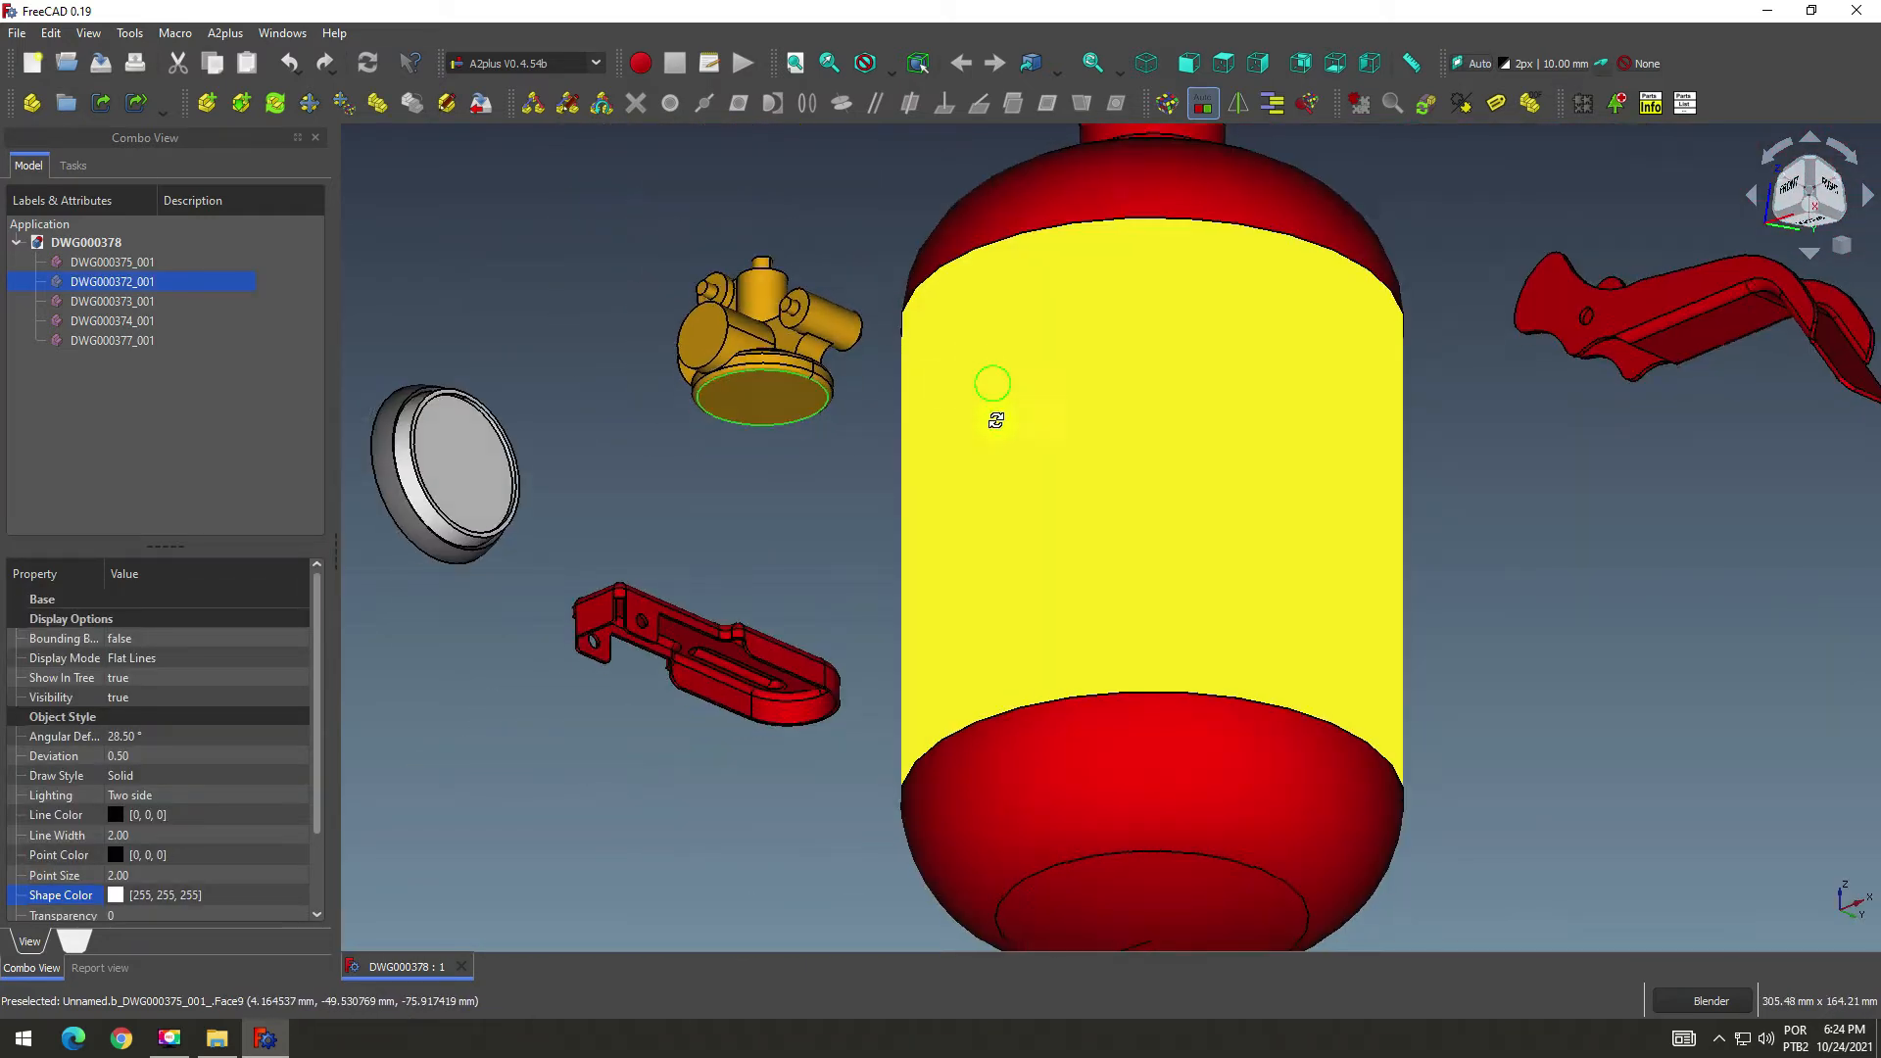
{"action": "middle_click_drag", "start_coordinate": [995, 386], "coordinate": [995, 615]}
{"action": "scroll", "coordinate": [1075, 231], "scroll_direction": "down", "scroll_amount": 5}
{"action": "scroll", "coordinate": [1091, 201], "scroll_direction": "up", "scroll_amount": 6}
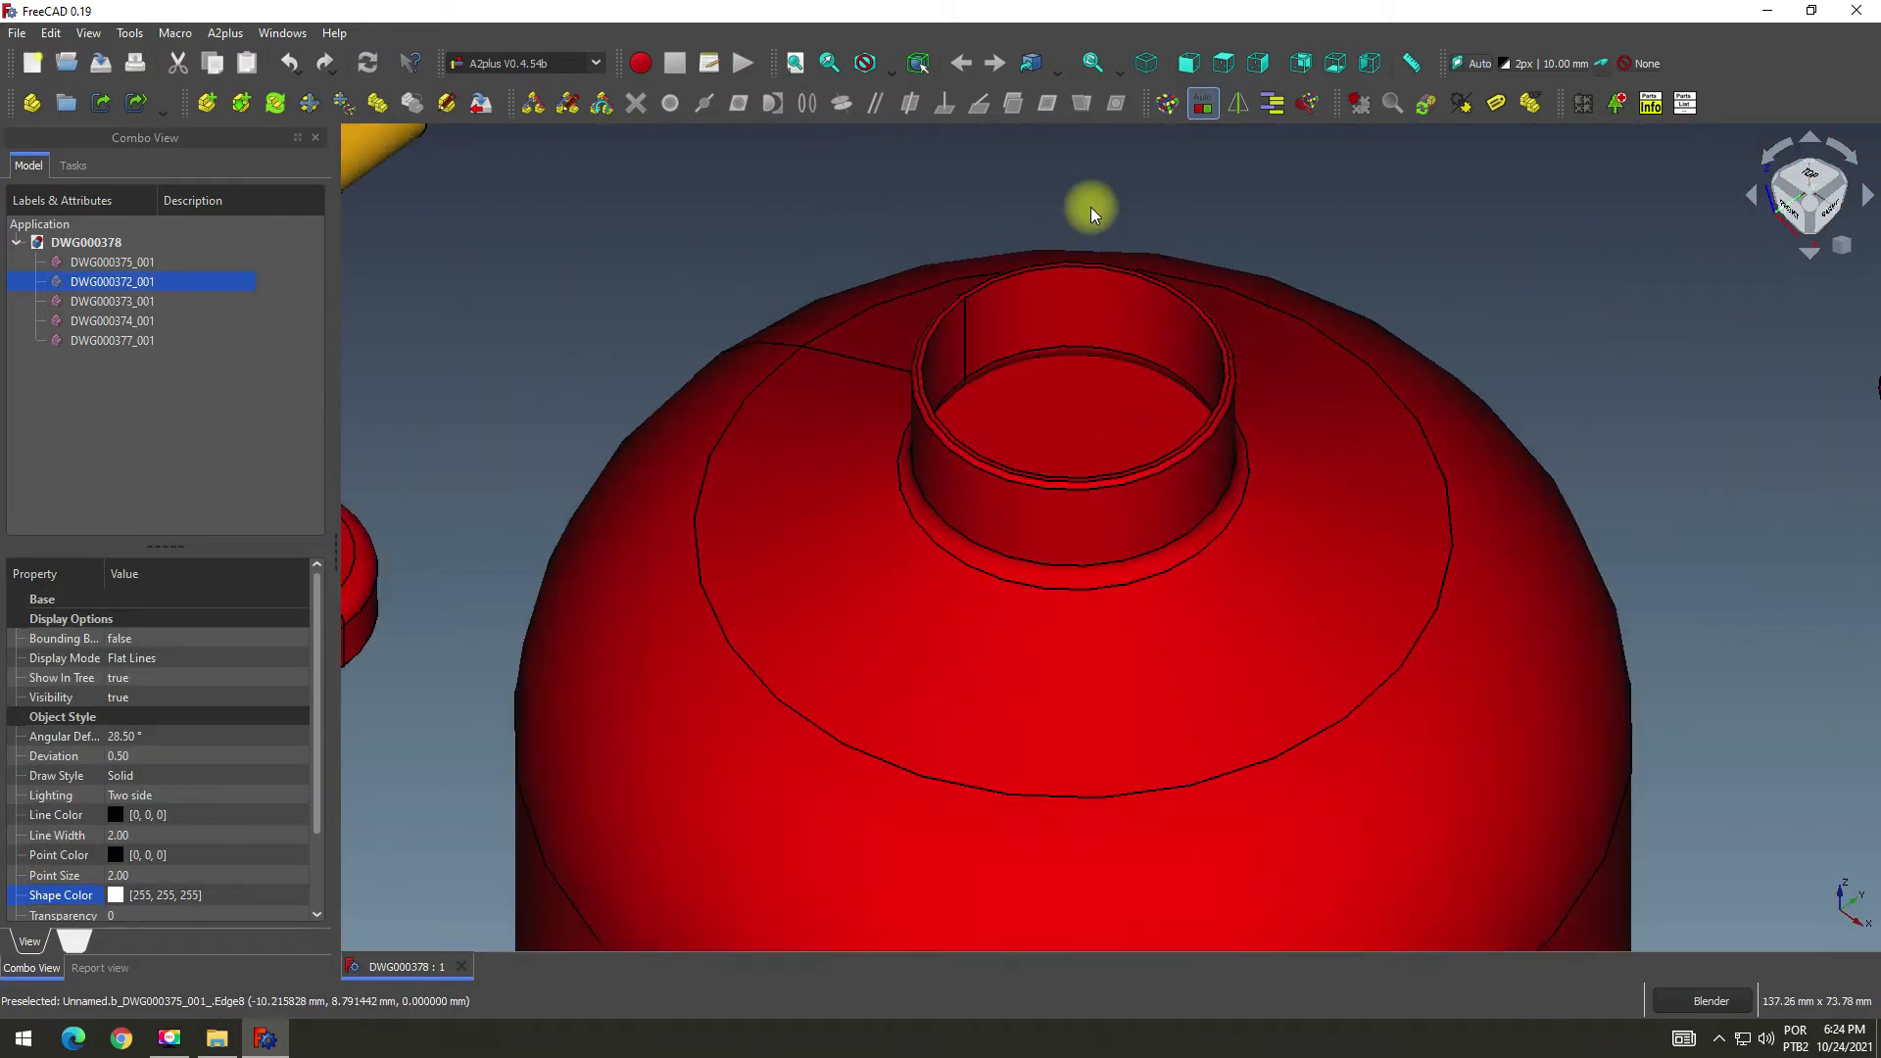
{"action": "left_click", "coordinate": [1068, 275], "text": "ctrl"}
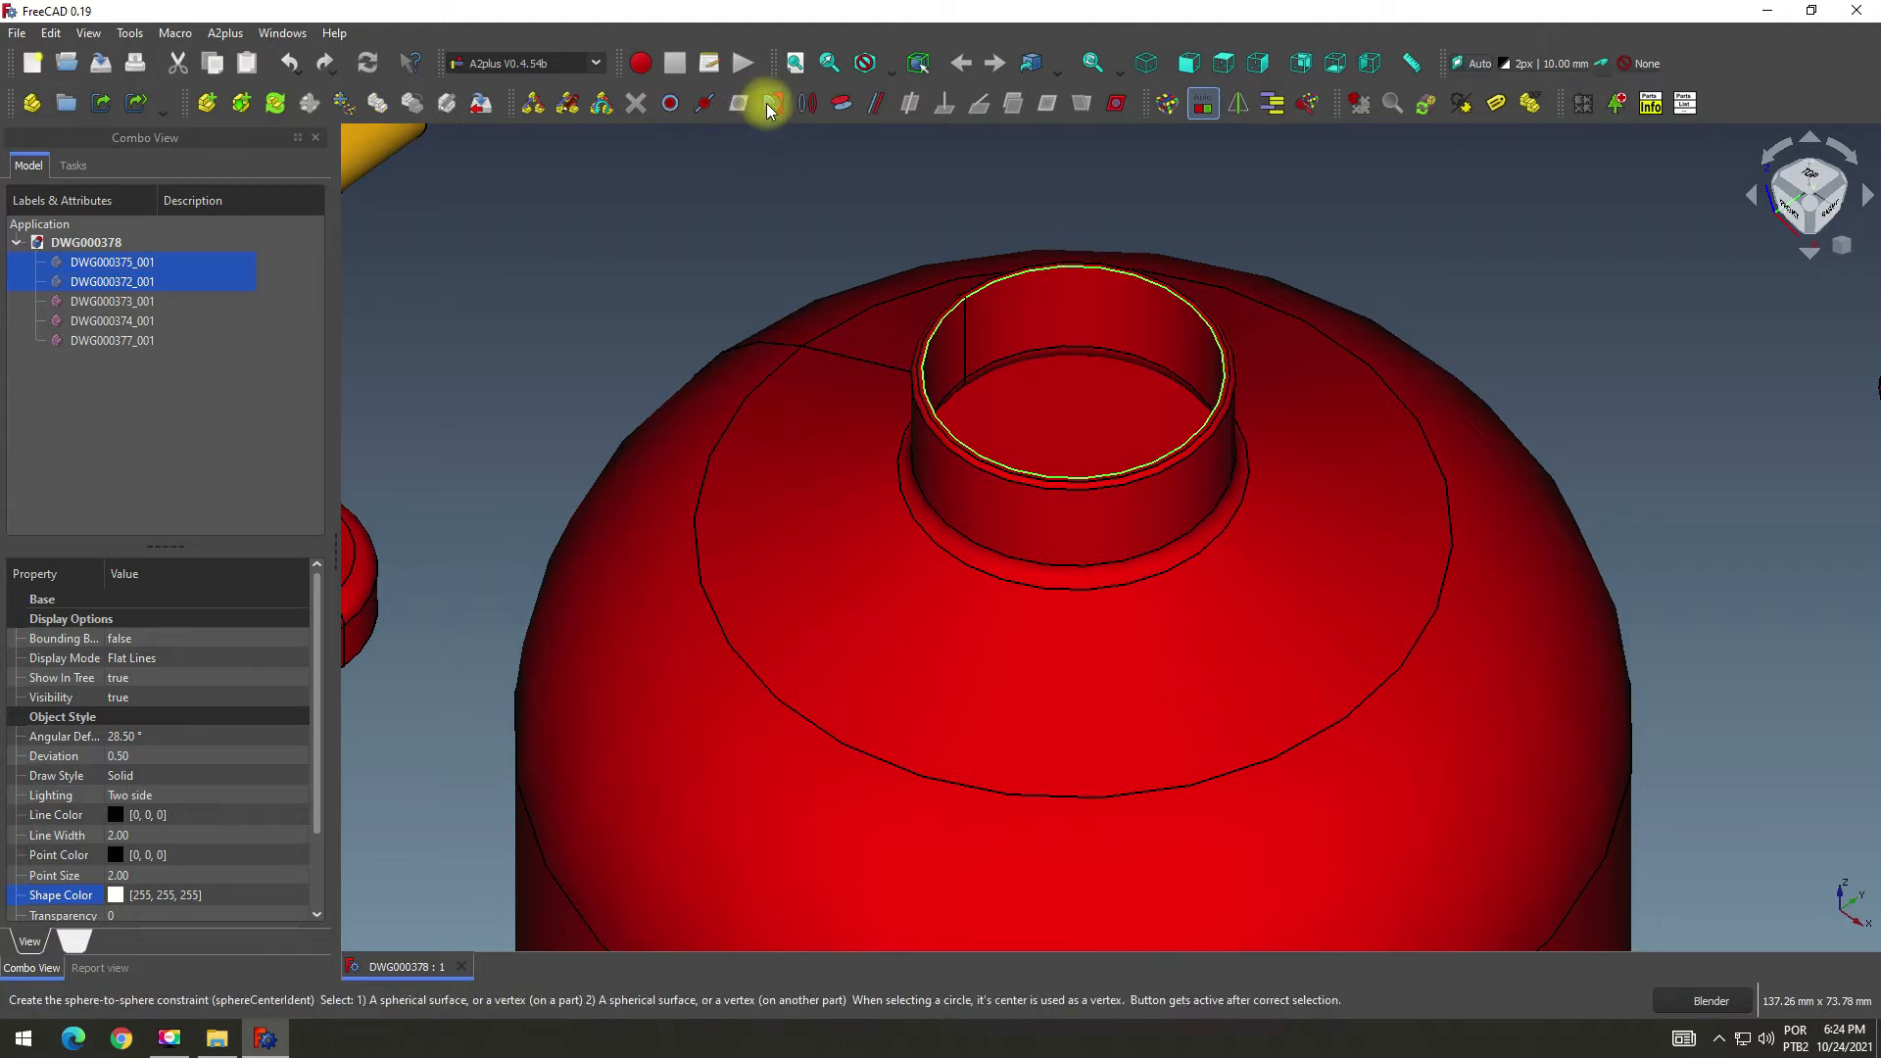
{"action": "left_click", "coordinate": [809, 106]}
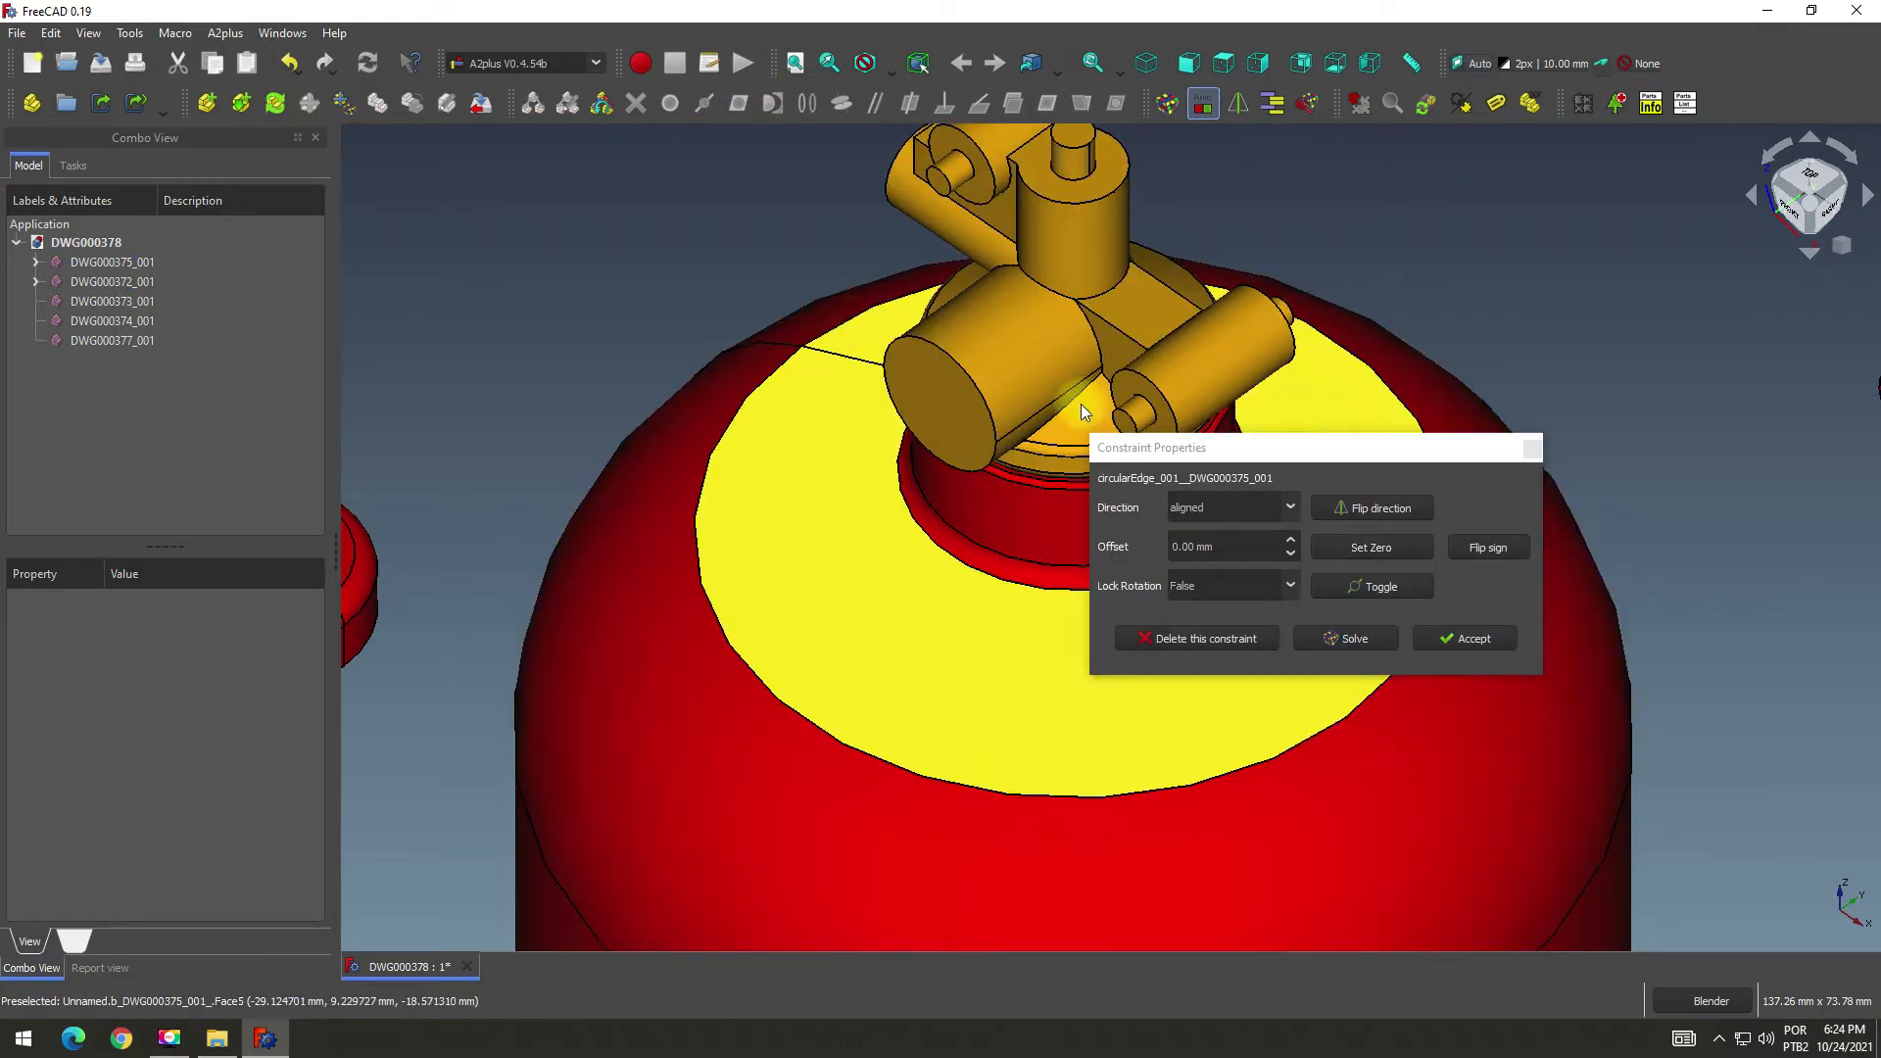
{"action": "left_click", "coordinate": [1468, 641]}
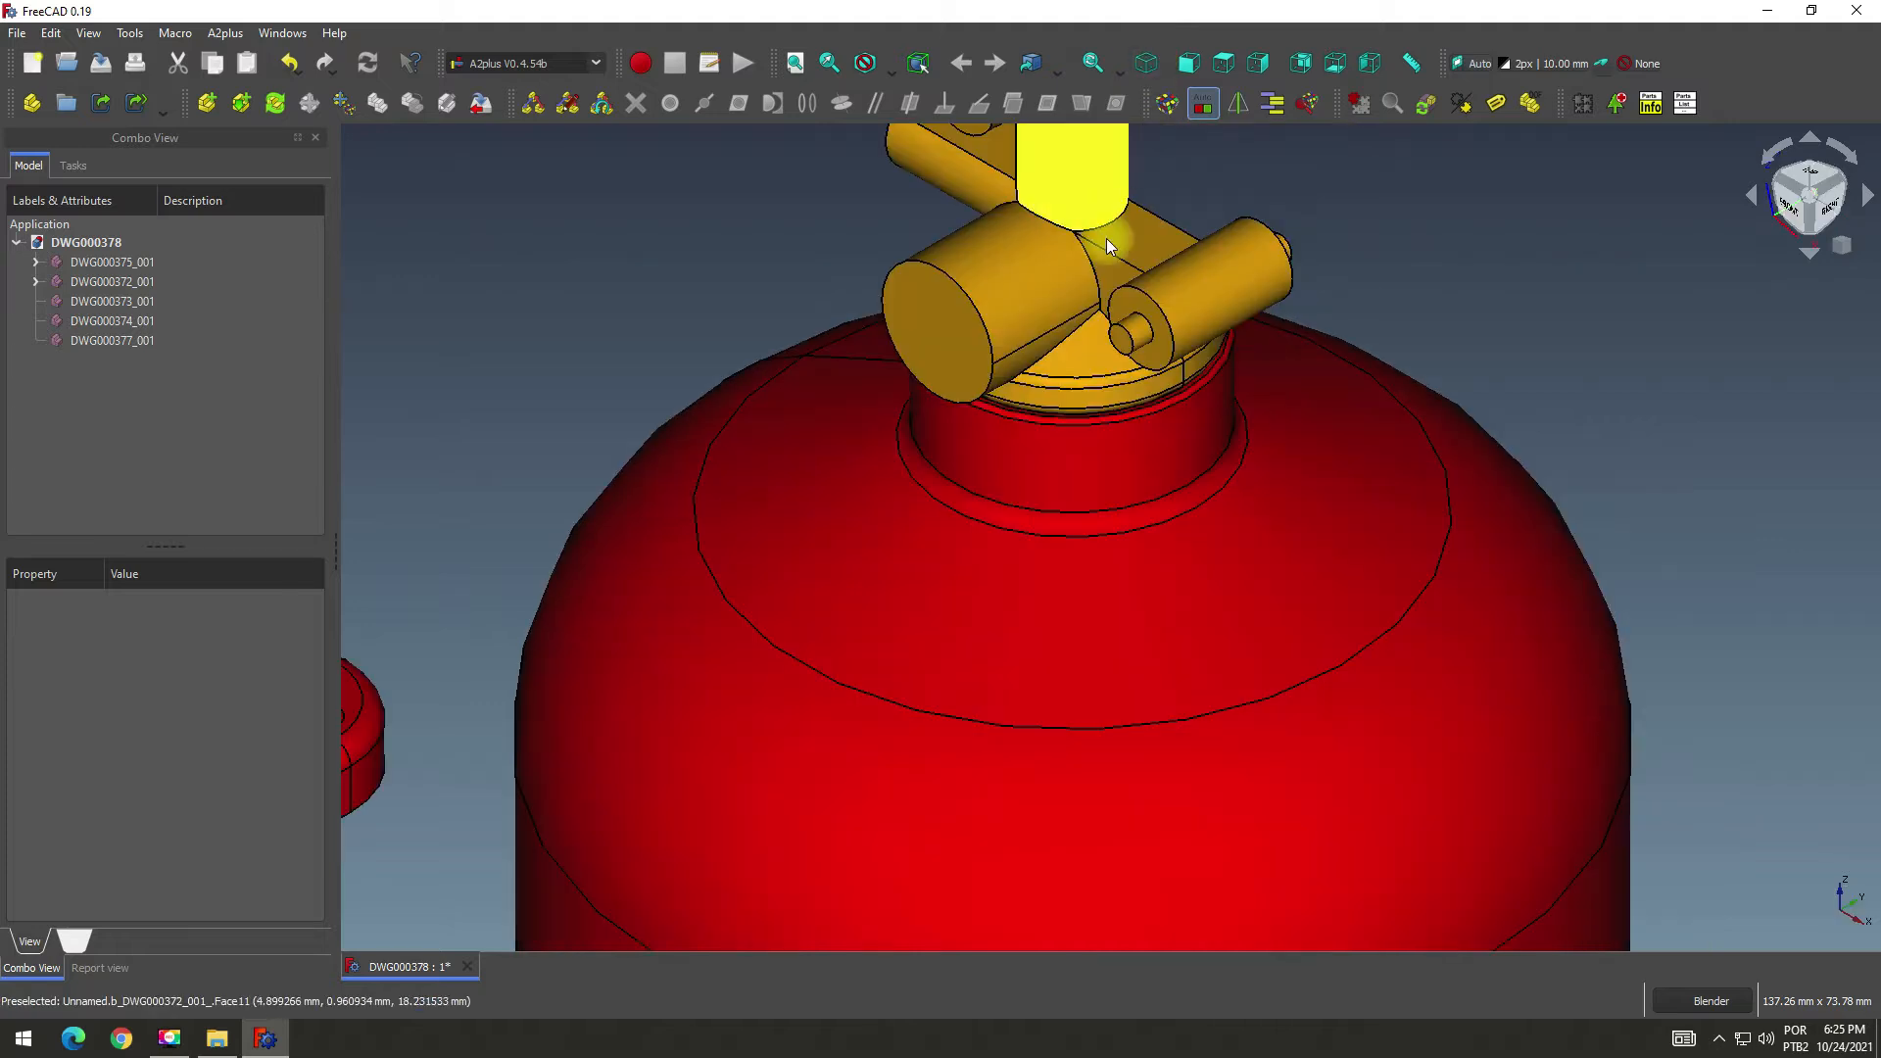
Add a circular edge constraint between the pressure gauge's stem edge and the valve's front port rim, with aligned direction and 0.00 mm offset.
{"action": "scroll", "coordinate": [1107, 245], "scroll_direction": "down", "scroll_amount": 5}
{"action": "left_click", "coordinate": [1241, 357]}
{"action": "middle_click_drag", "start_coordinate": [1242, 349], "coordinate": [1091, 474]}
{"action": "scroll", "coordinate": [478, 661], "scroll_direction": "up", "scroll_amount": 3}
{"action": "scroll", "coordinate": [557, 625], "scroll_direction": "up", "scroll_amount": 2}
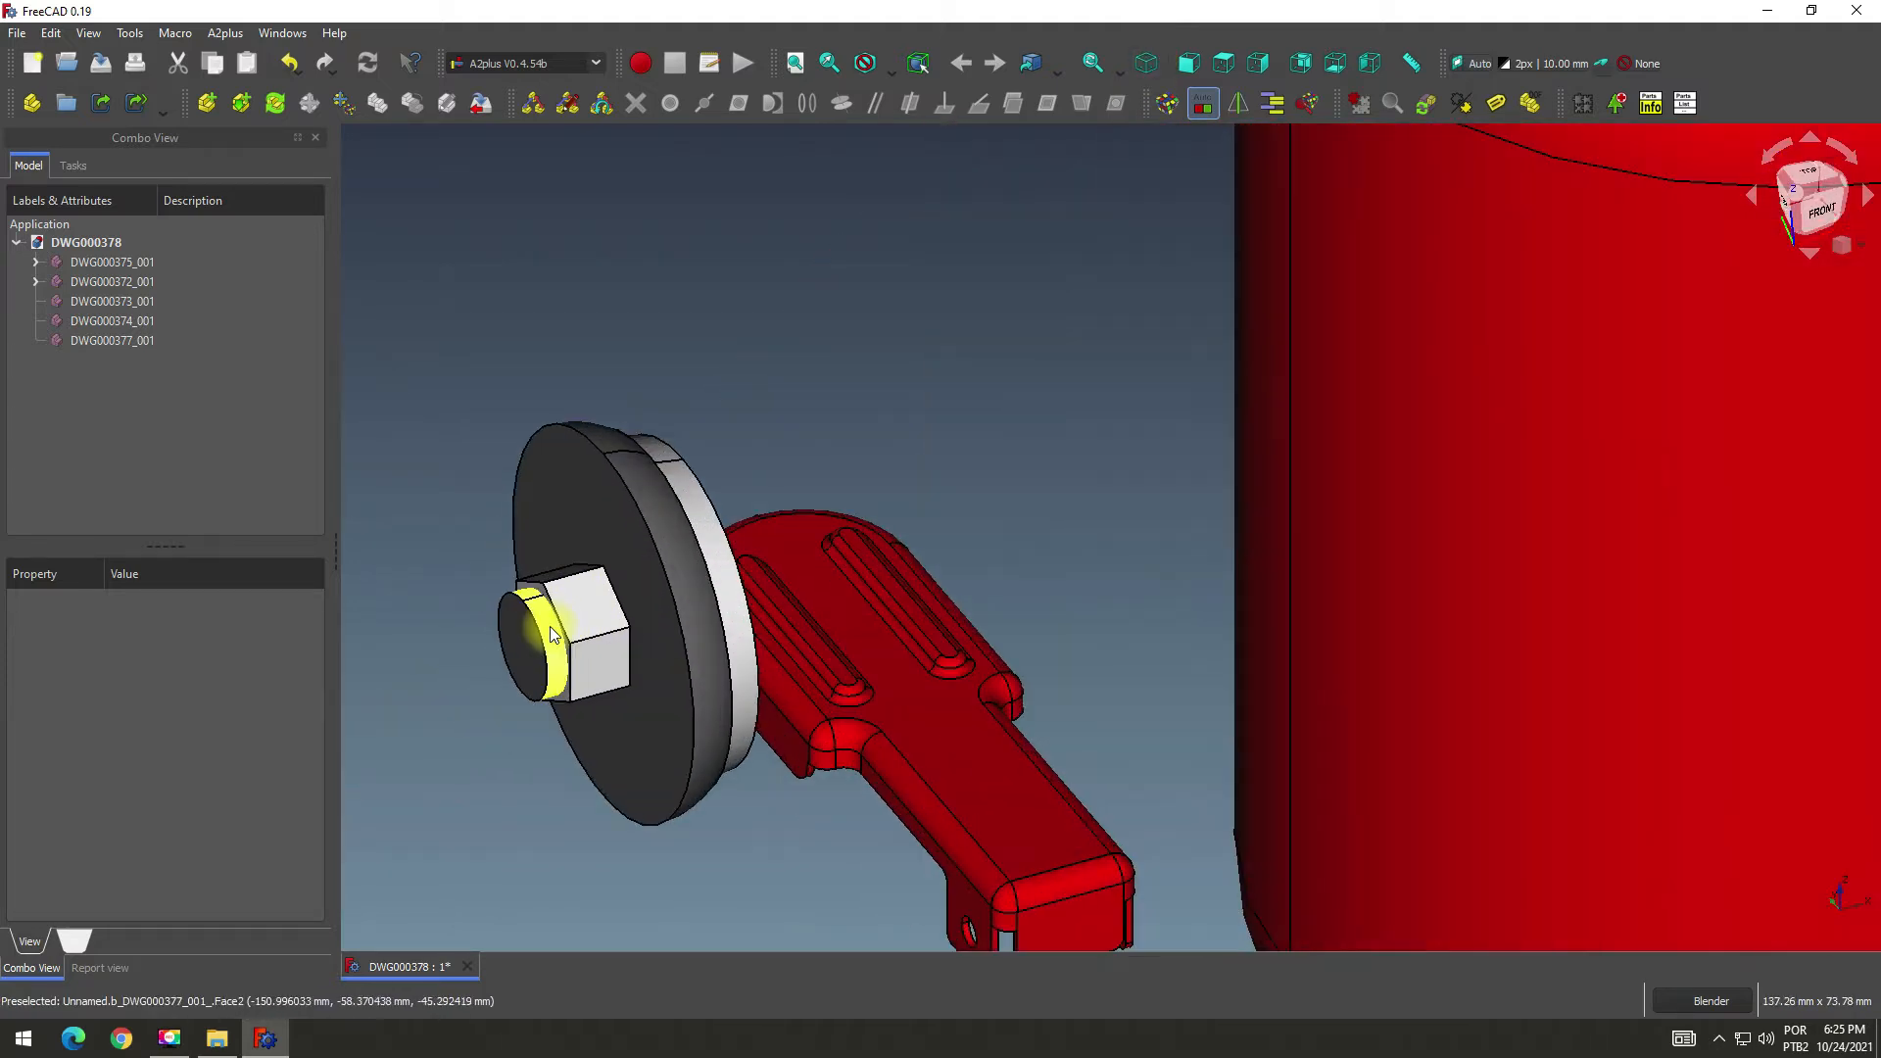
{"action": "left_click", "coordinate": [557, 625]}
{"action": "scroll", "coordinate": [556, 625], "scroll_direction": "down", "scroll_amount": 5}
{"action": "scroll", "coordinate": [893, 323], "scroll_direction": "up", "scroll_amount": 5}
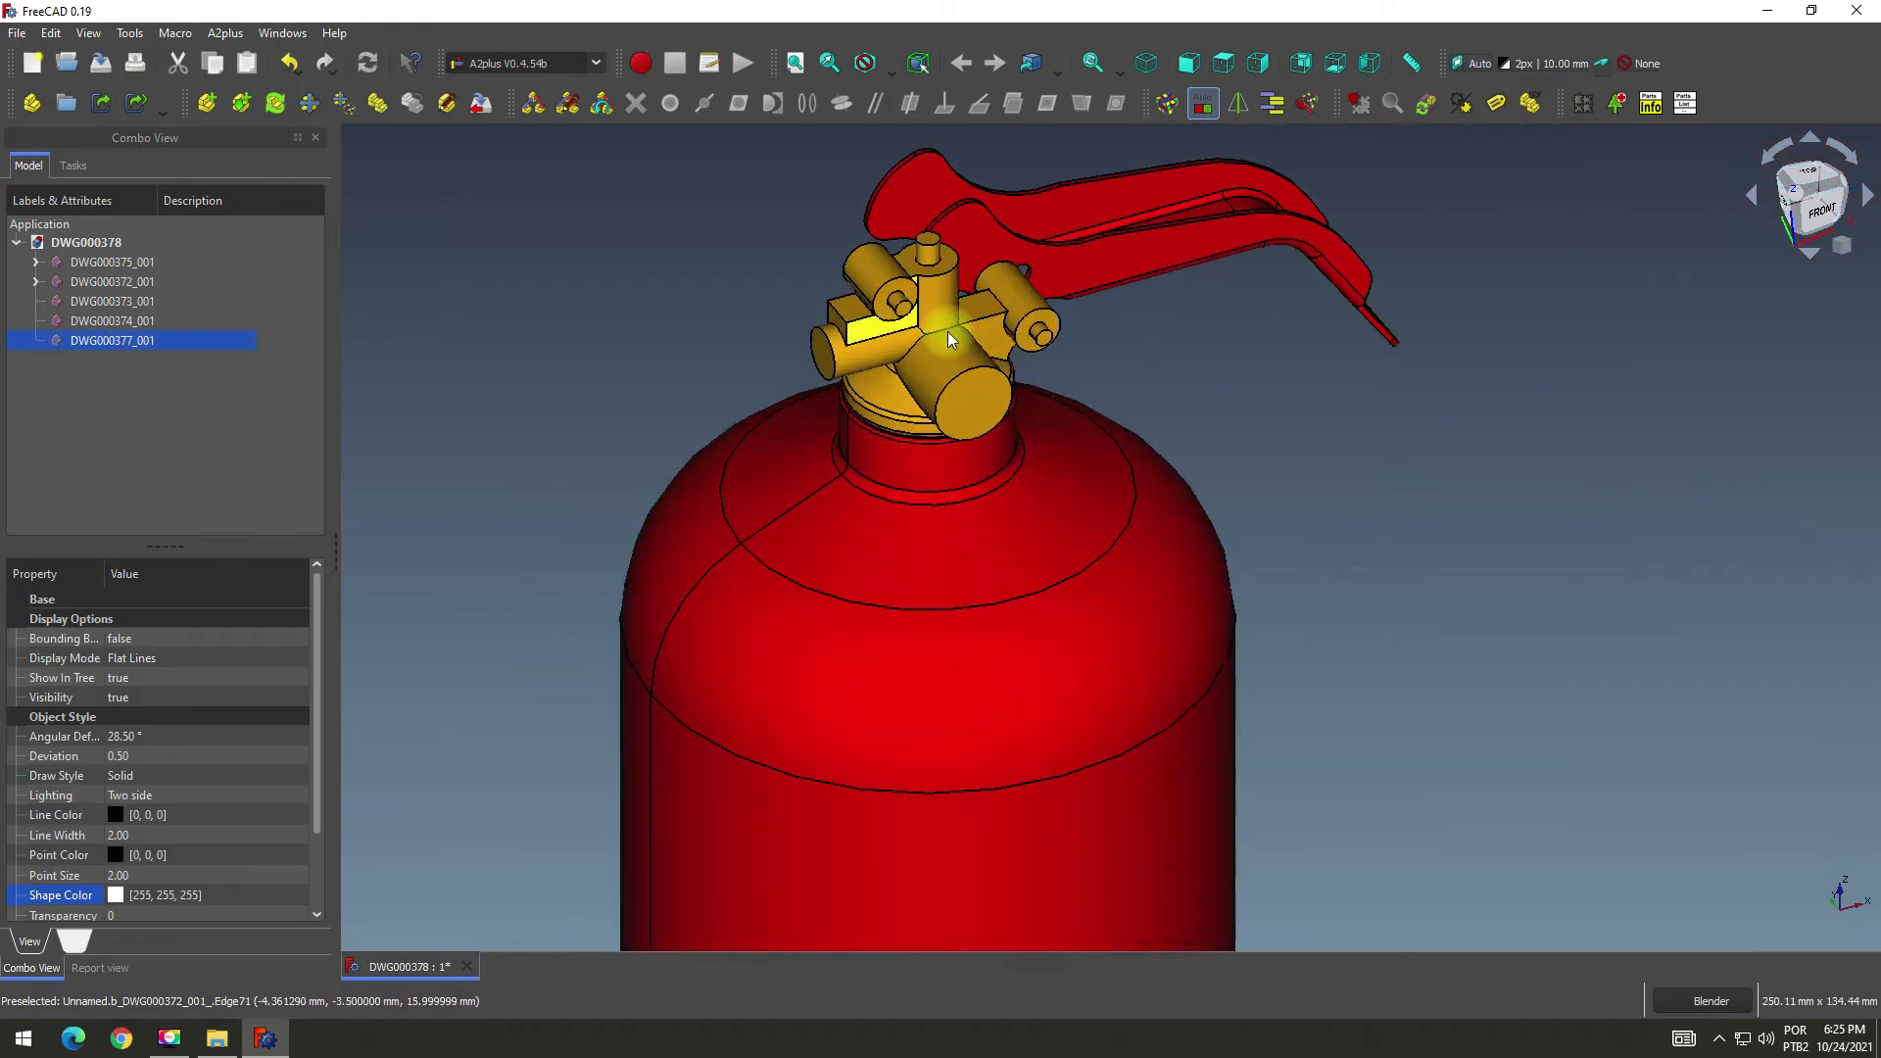
{"action": "left_click", "coordinate": [984, 396], "text": "ctrl"}
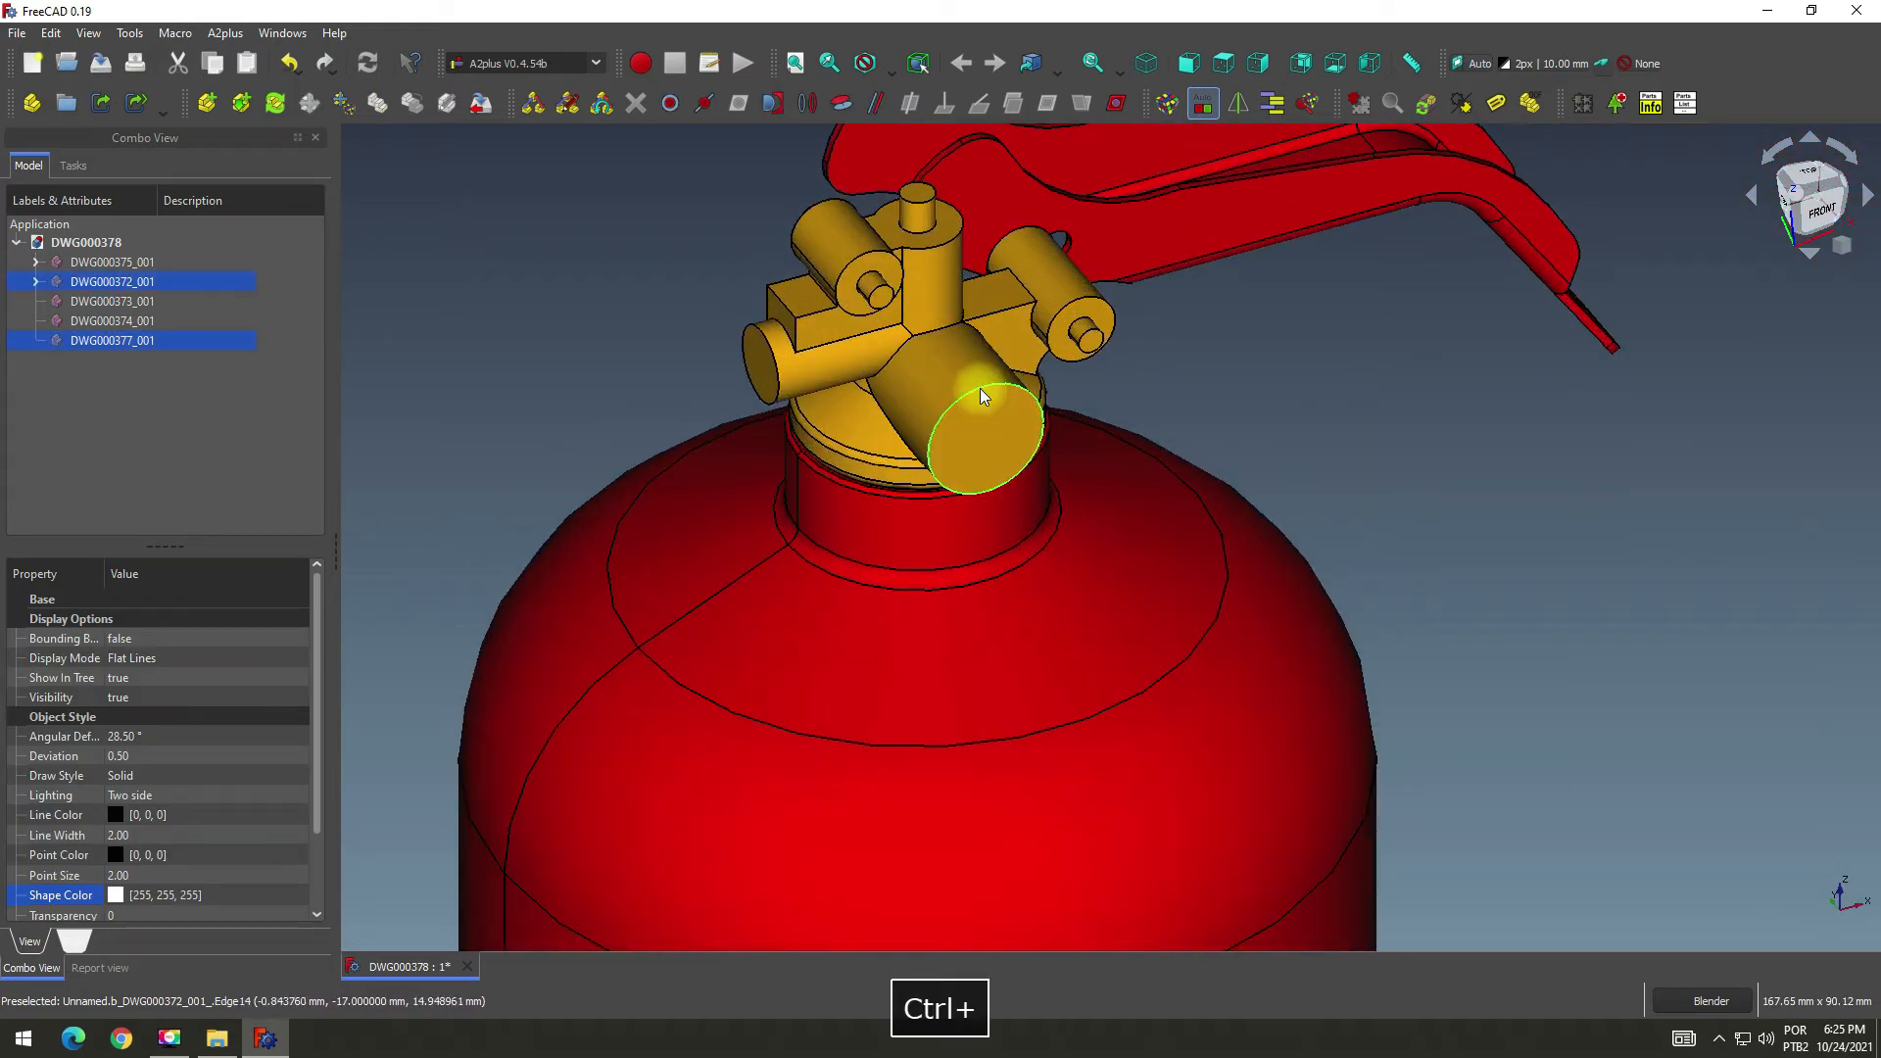
{"action": "left_click", "coordinate": [807, 103]}
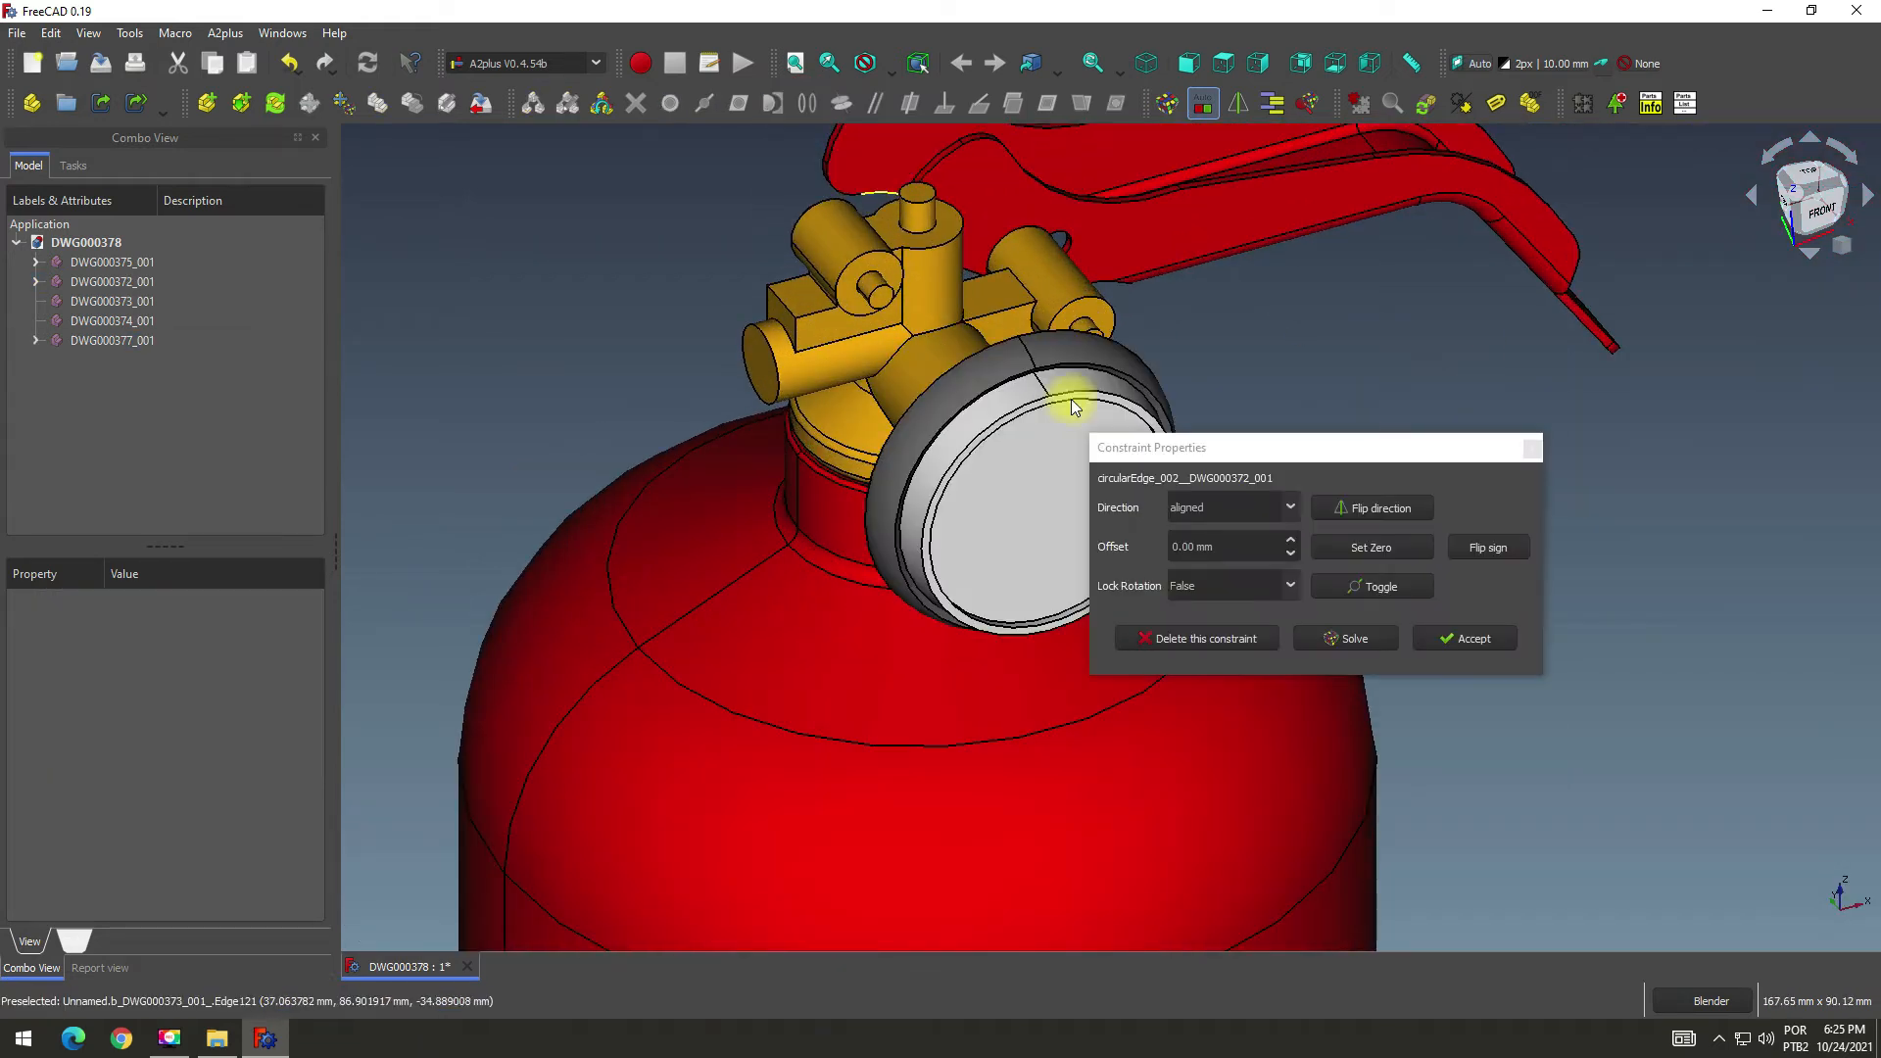
{"action": "left_click", "coordinate": [1465, 639]}
Add a circular edge constraint between the handle's near pivot hole and the rim around the valve's side pin, with aligned direction and 0.00 mm offset.
{"action": "scroll", "coordinate": [1310, 466], "scroll_direction": "down", "scroll_amount": 3}
{"action": "middle_click_drag", "start_coordinate": [1309, 466], "coordinate": [1024, 454]}
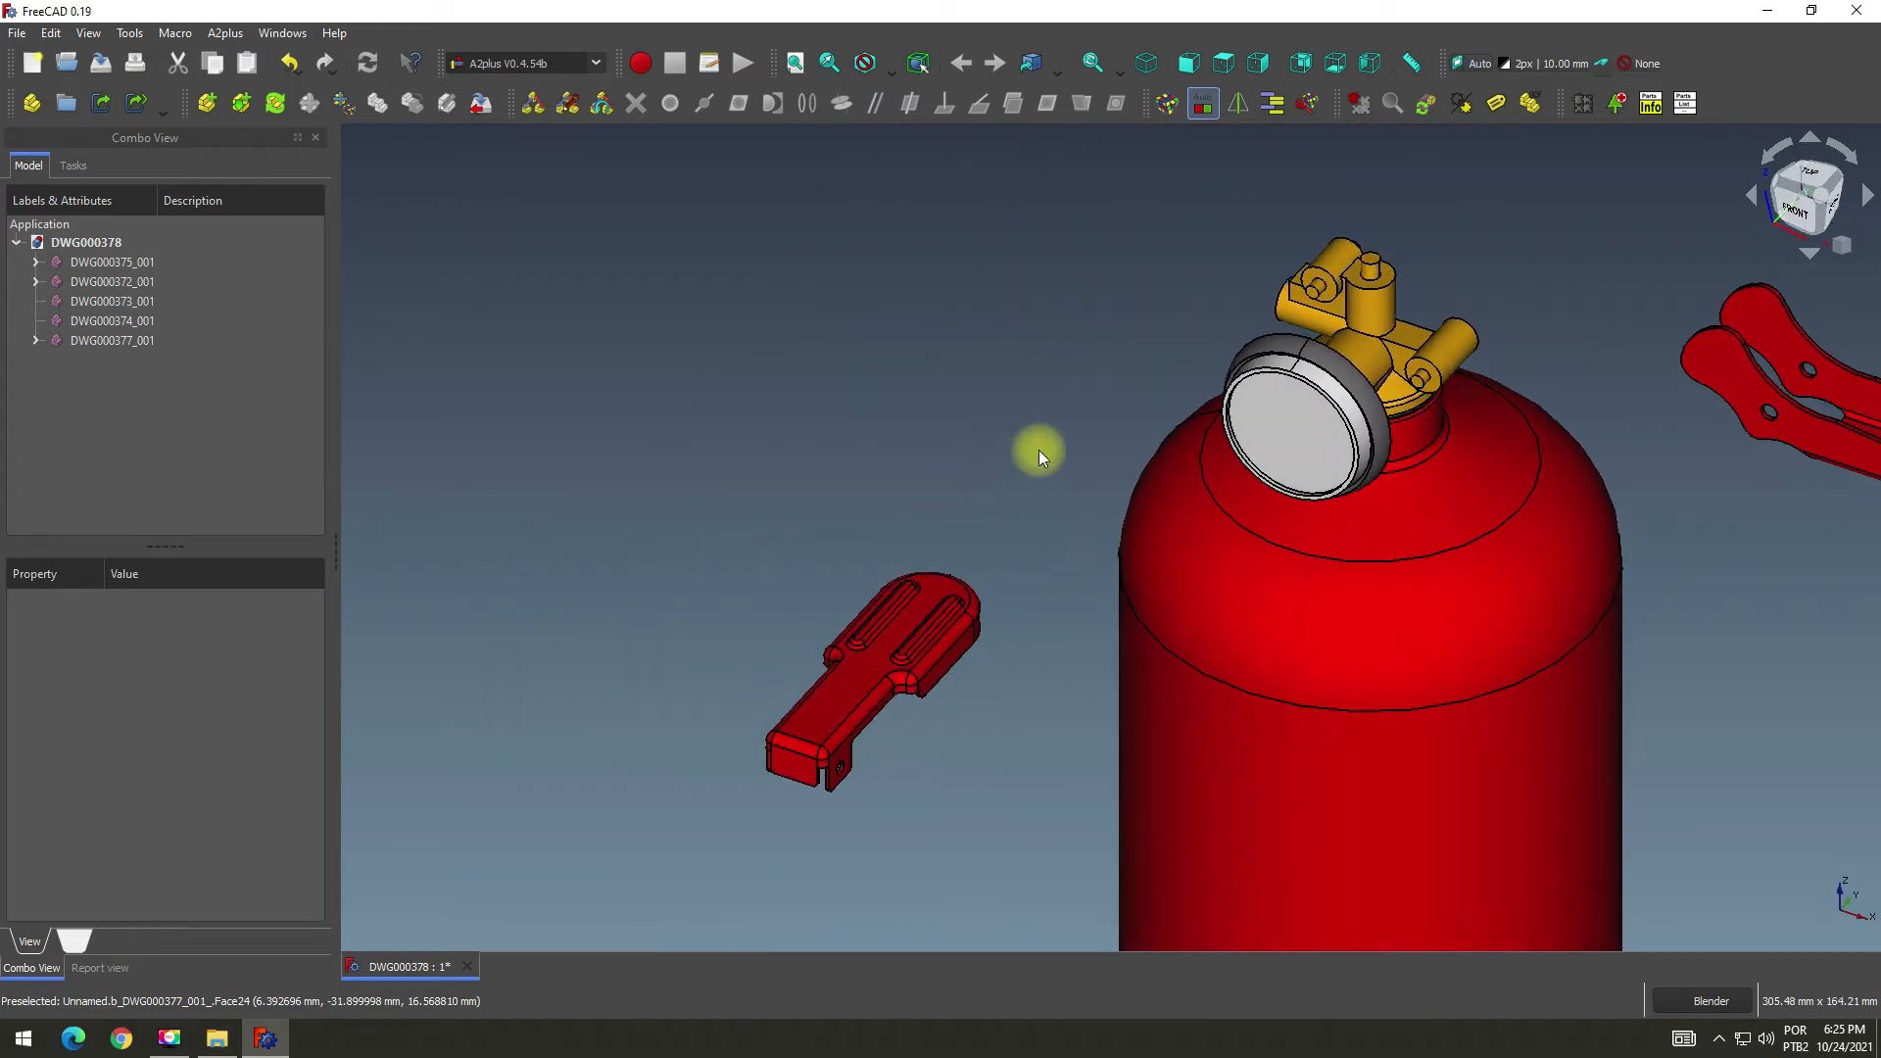
{"action": "scroll", "coordinate": [1025, 453], "scroll_direction": "down", "scroll_amount": 3}
{"action": "scroll", "coordinate": [1277, 391], "scroll_direction": "up", "scroll_amount": 2}
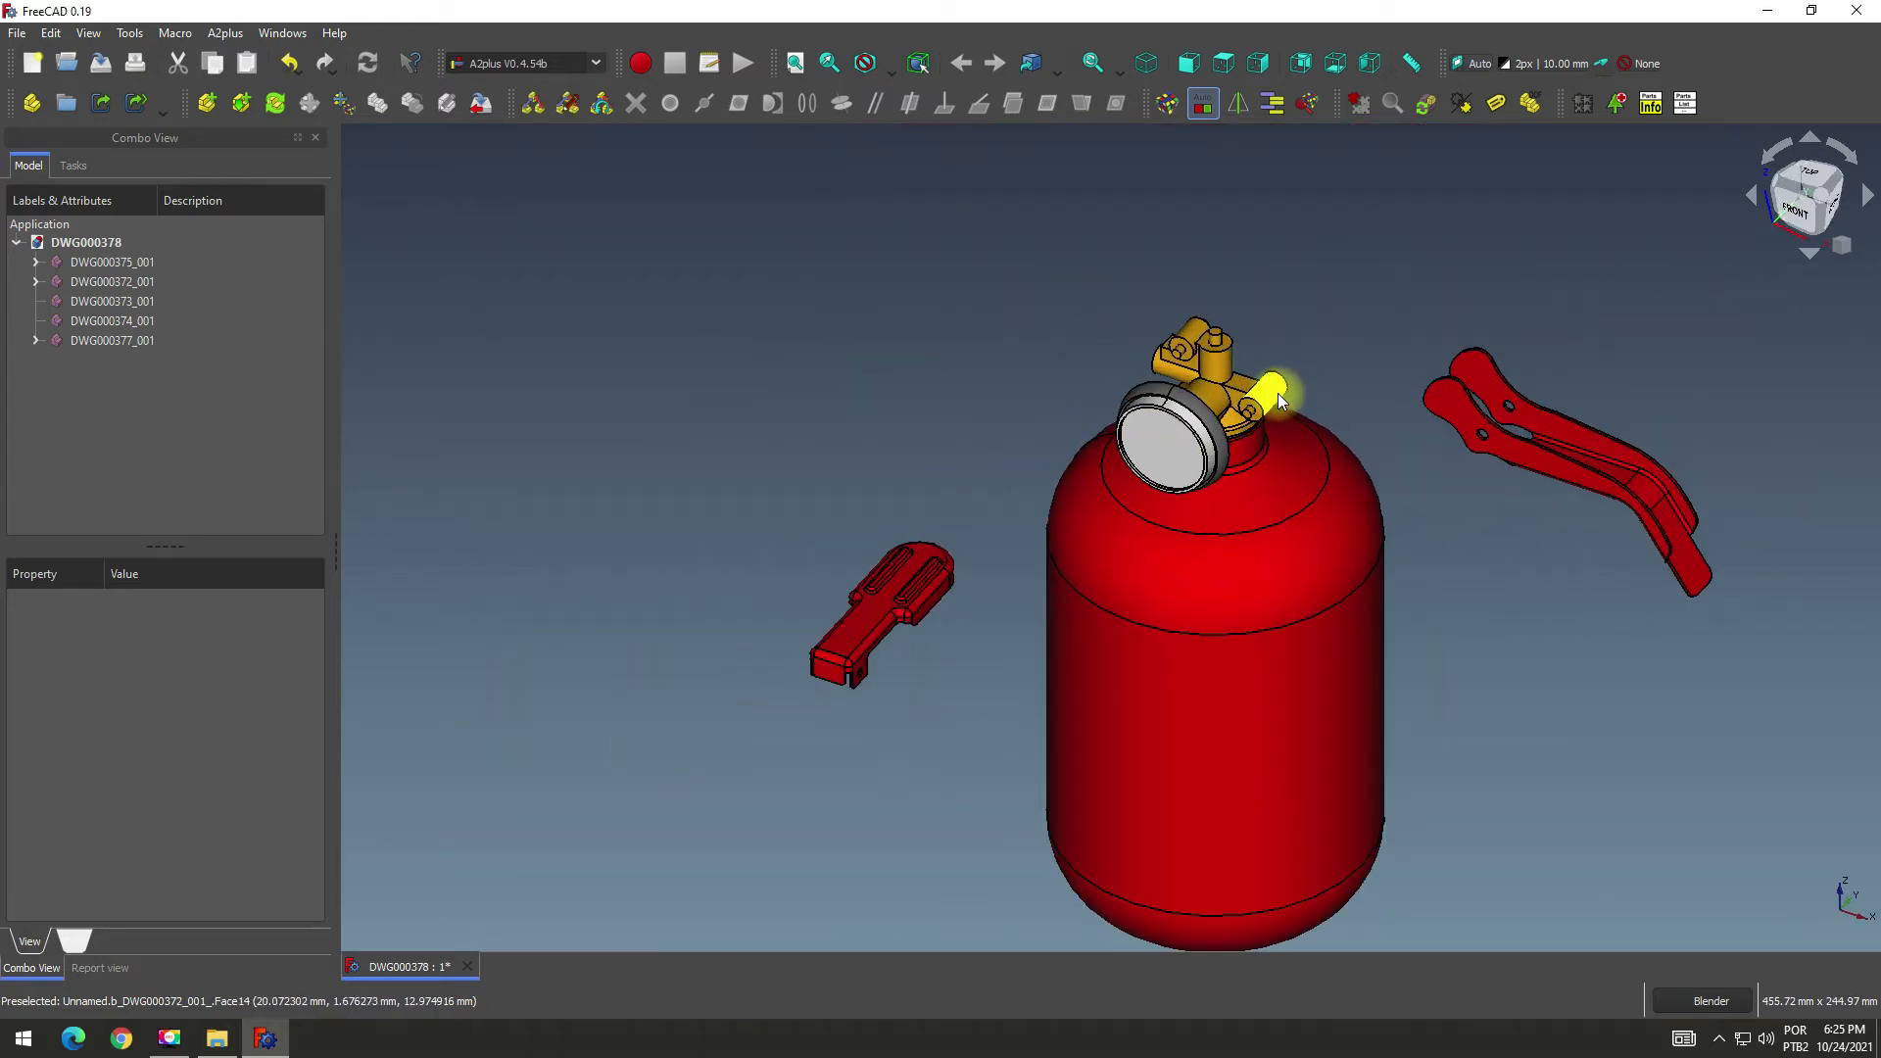
{"action": "scroll", "coordinate": [1442, 414], "scroll_direction": "up", "scroll_amount": 3}
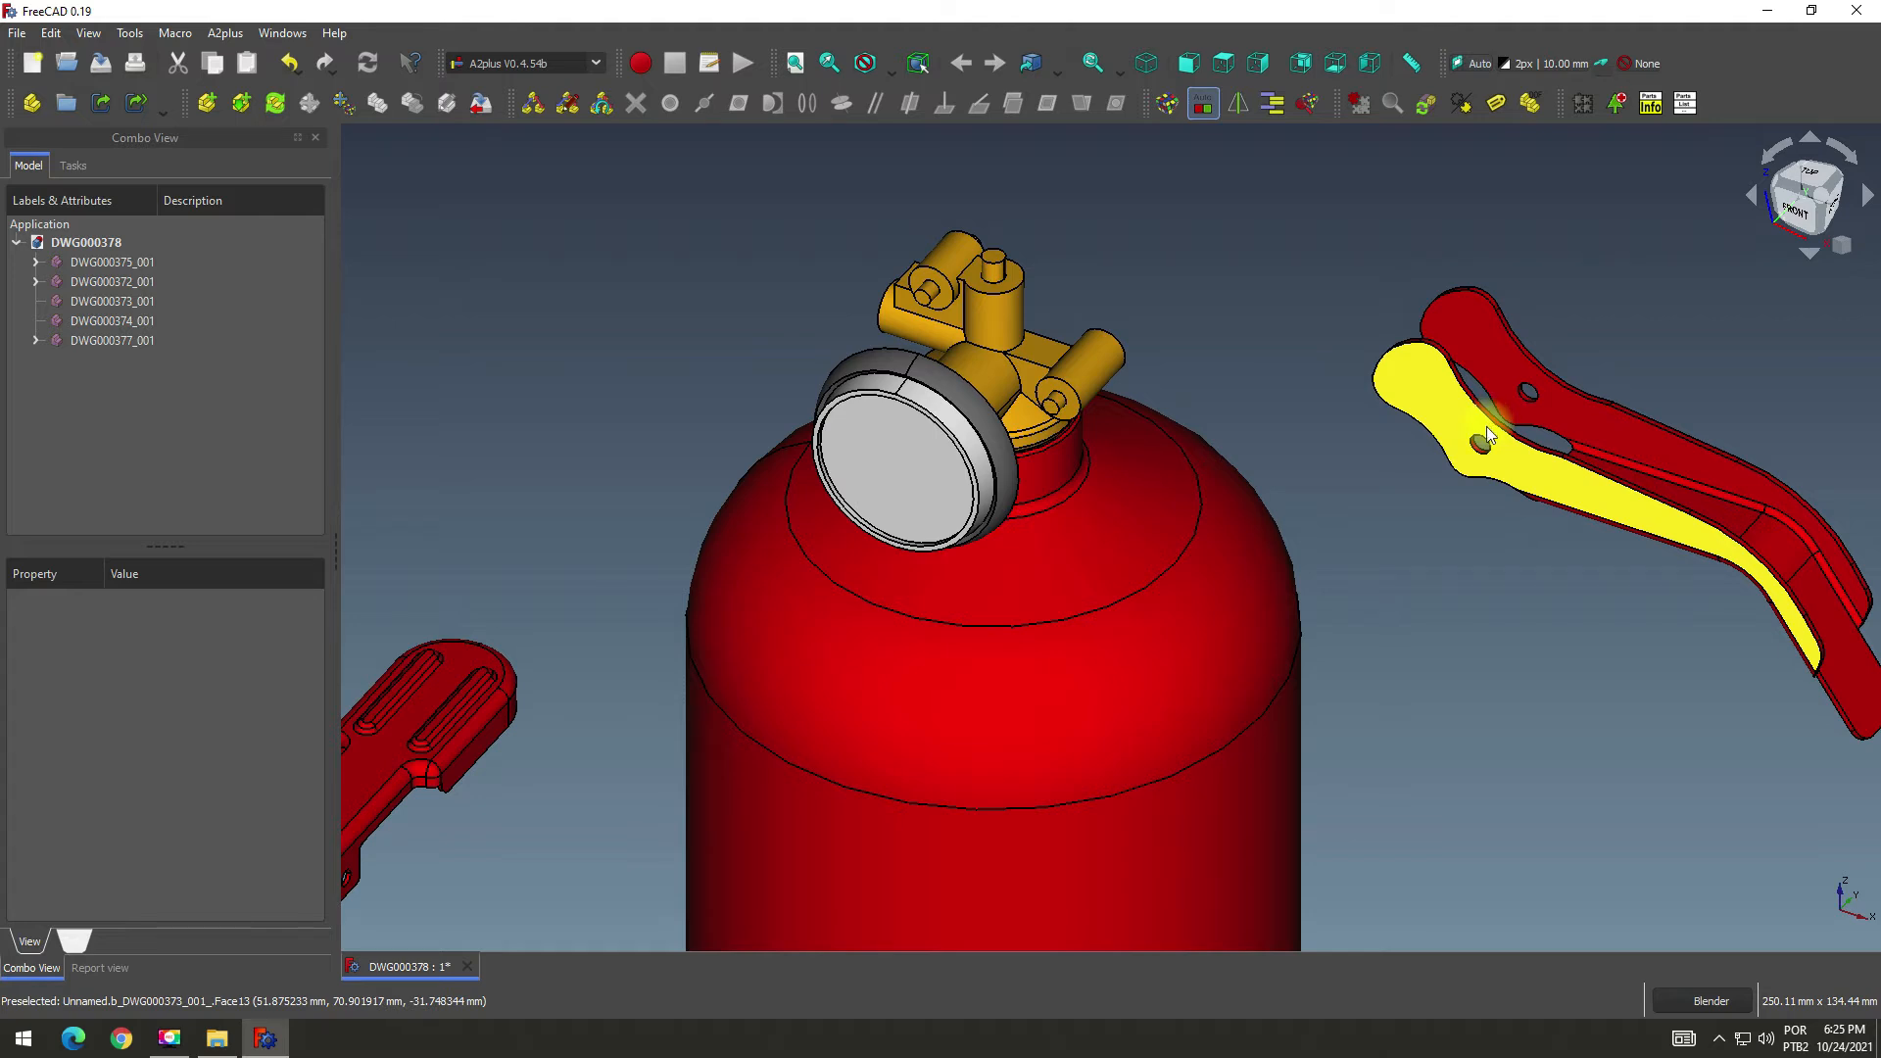
{"action": "scroll", "coordinate": [1559, 449], "scroll_direction": "up", "scroll_amount": 2}
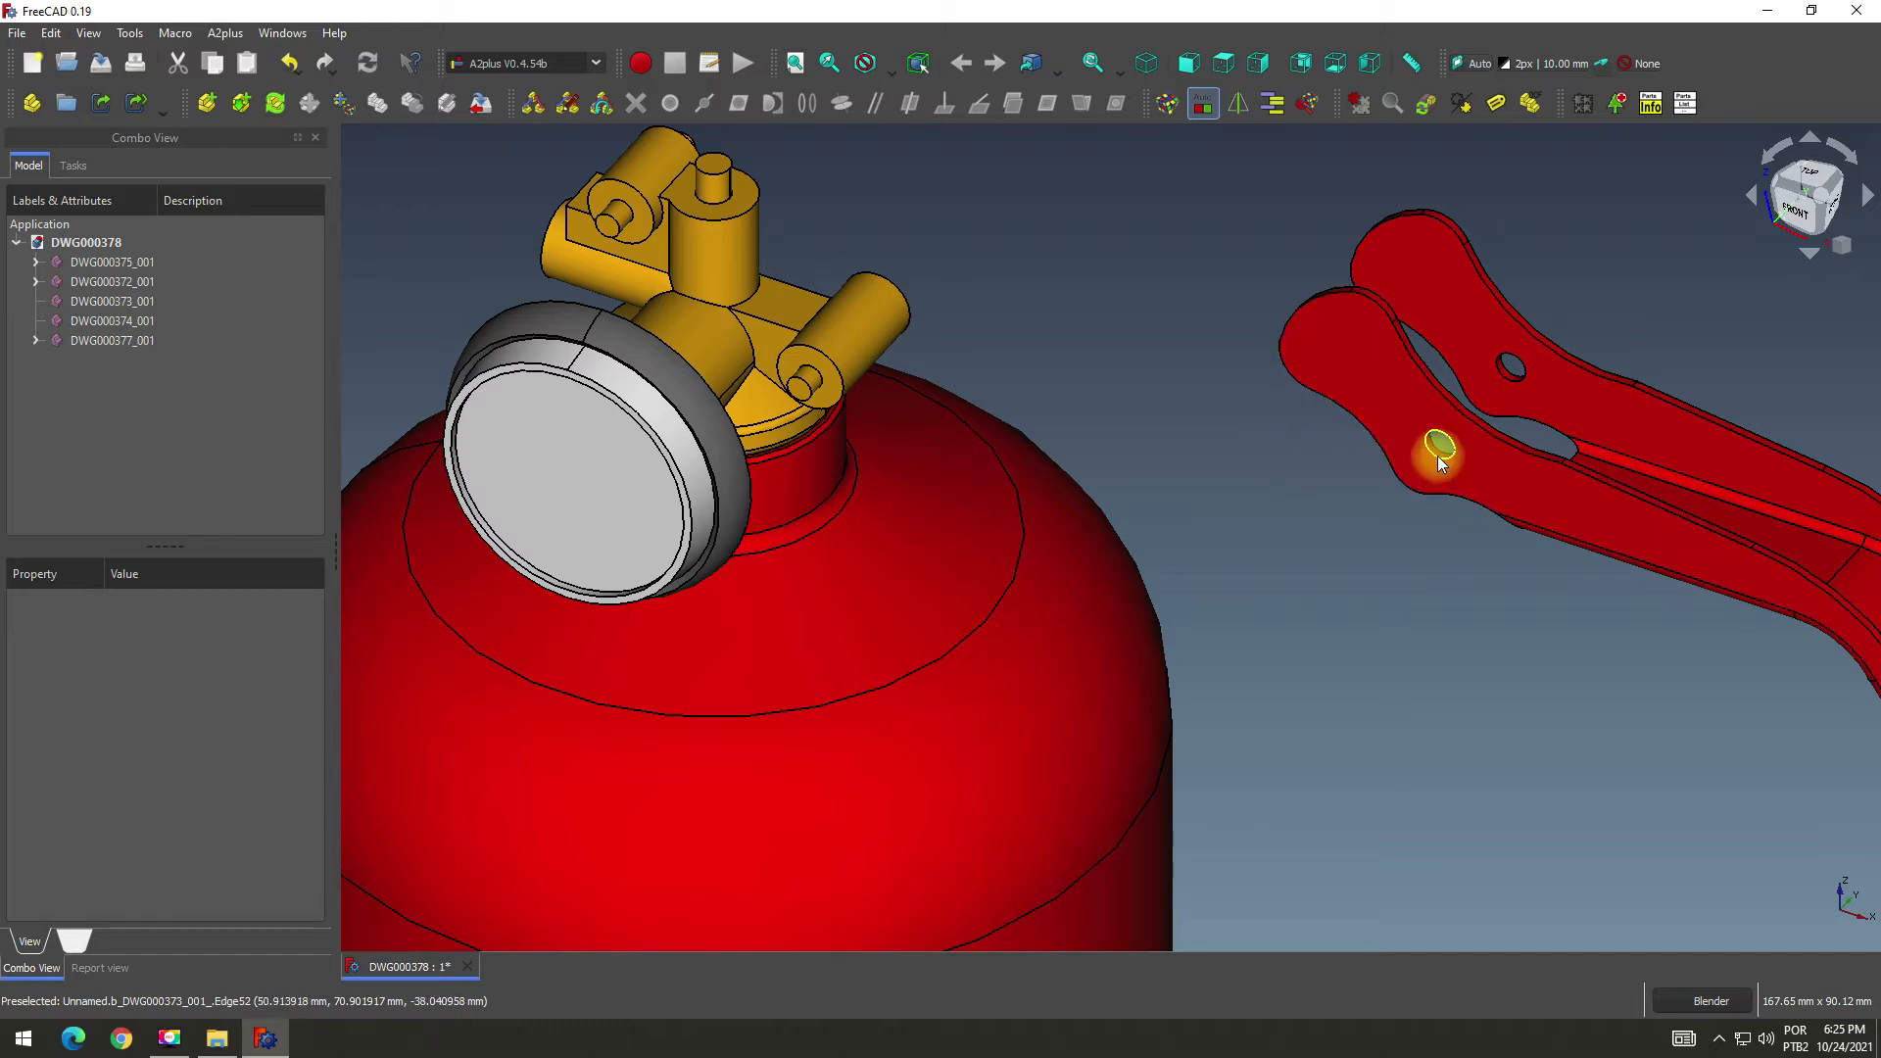
{"action": "scroll", "coordinate": [1440, 446], "scroll_direction": "up", "scroll_amount": 3}
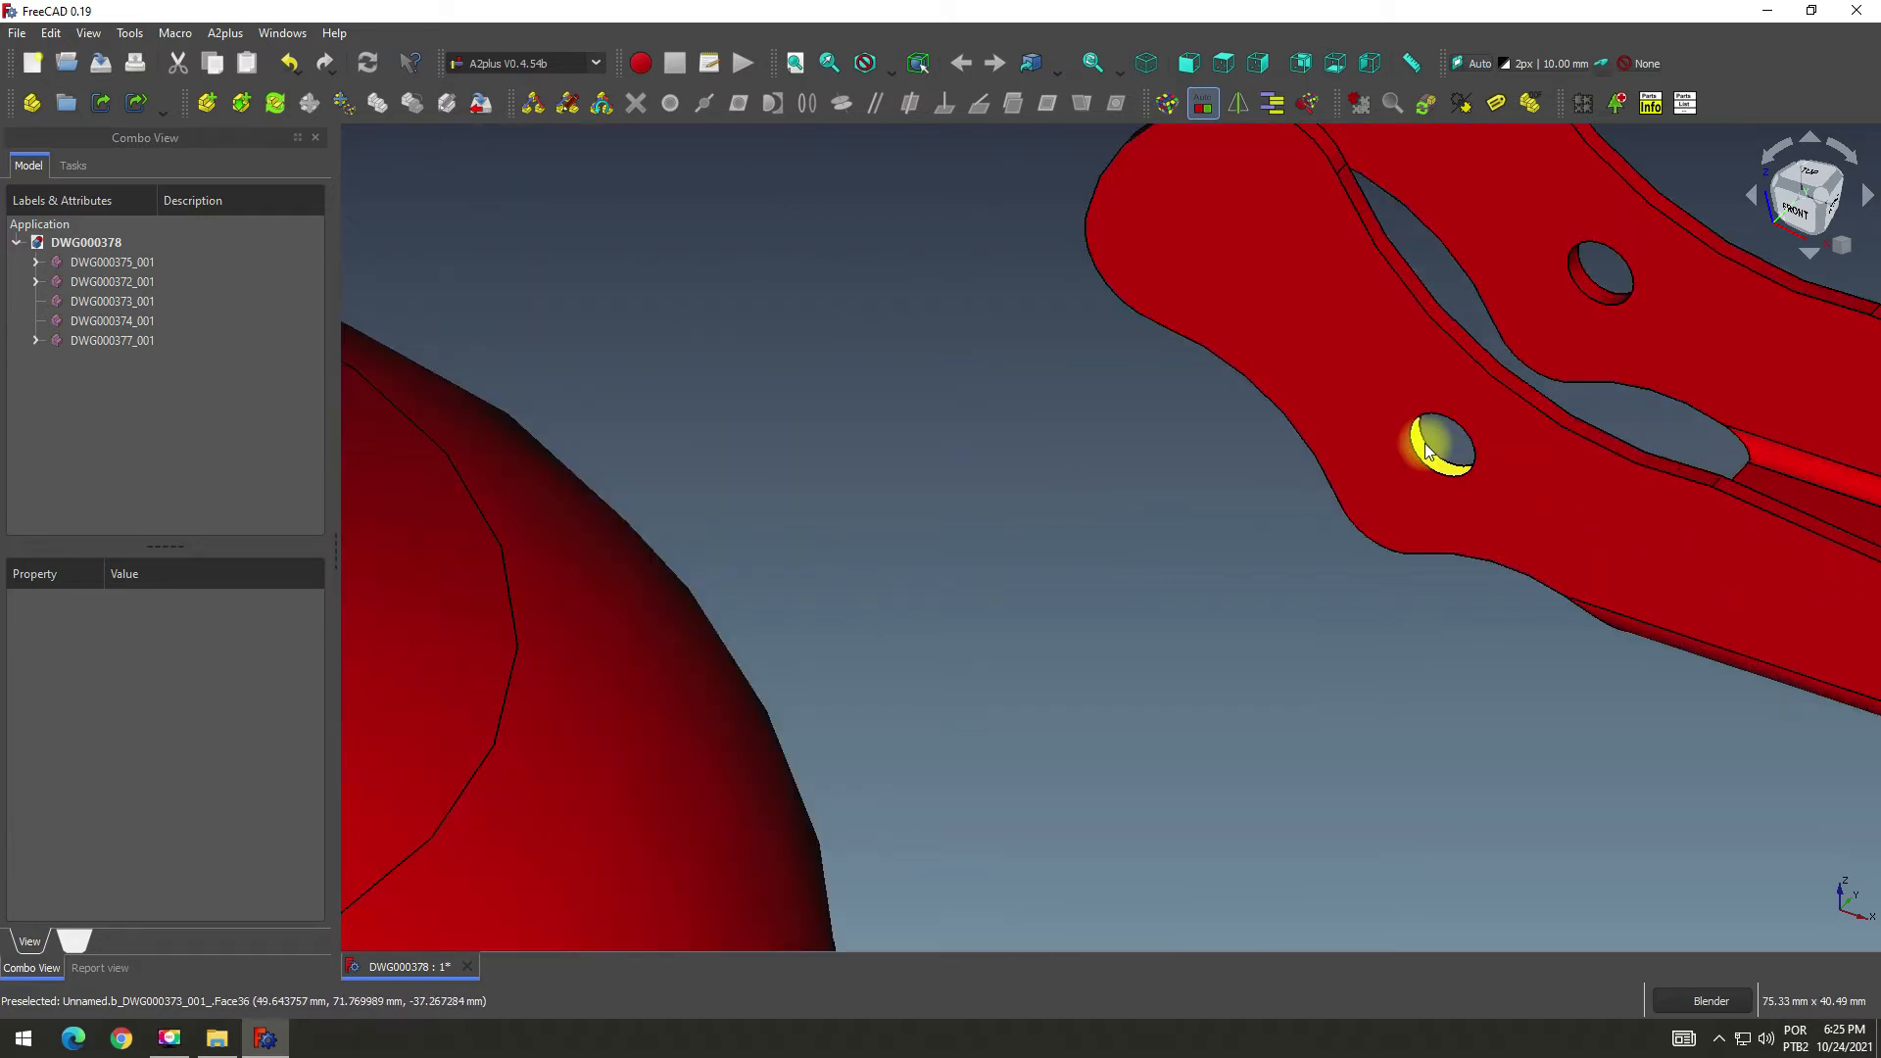
{"action": "left_click", "coordinate": [1428, 449]}
{"action": "scroll", "coordinate": [1427, 443], "scroll_direction": "down", "scroll_amount": 3}
{"action": "scroll", "coordinate": [676, 358], "scroll_direction": "up", "scroll_amount": 3}
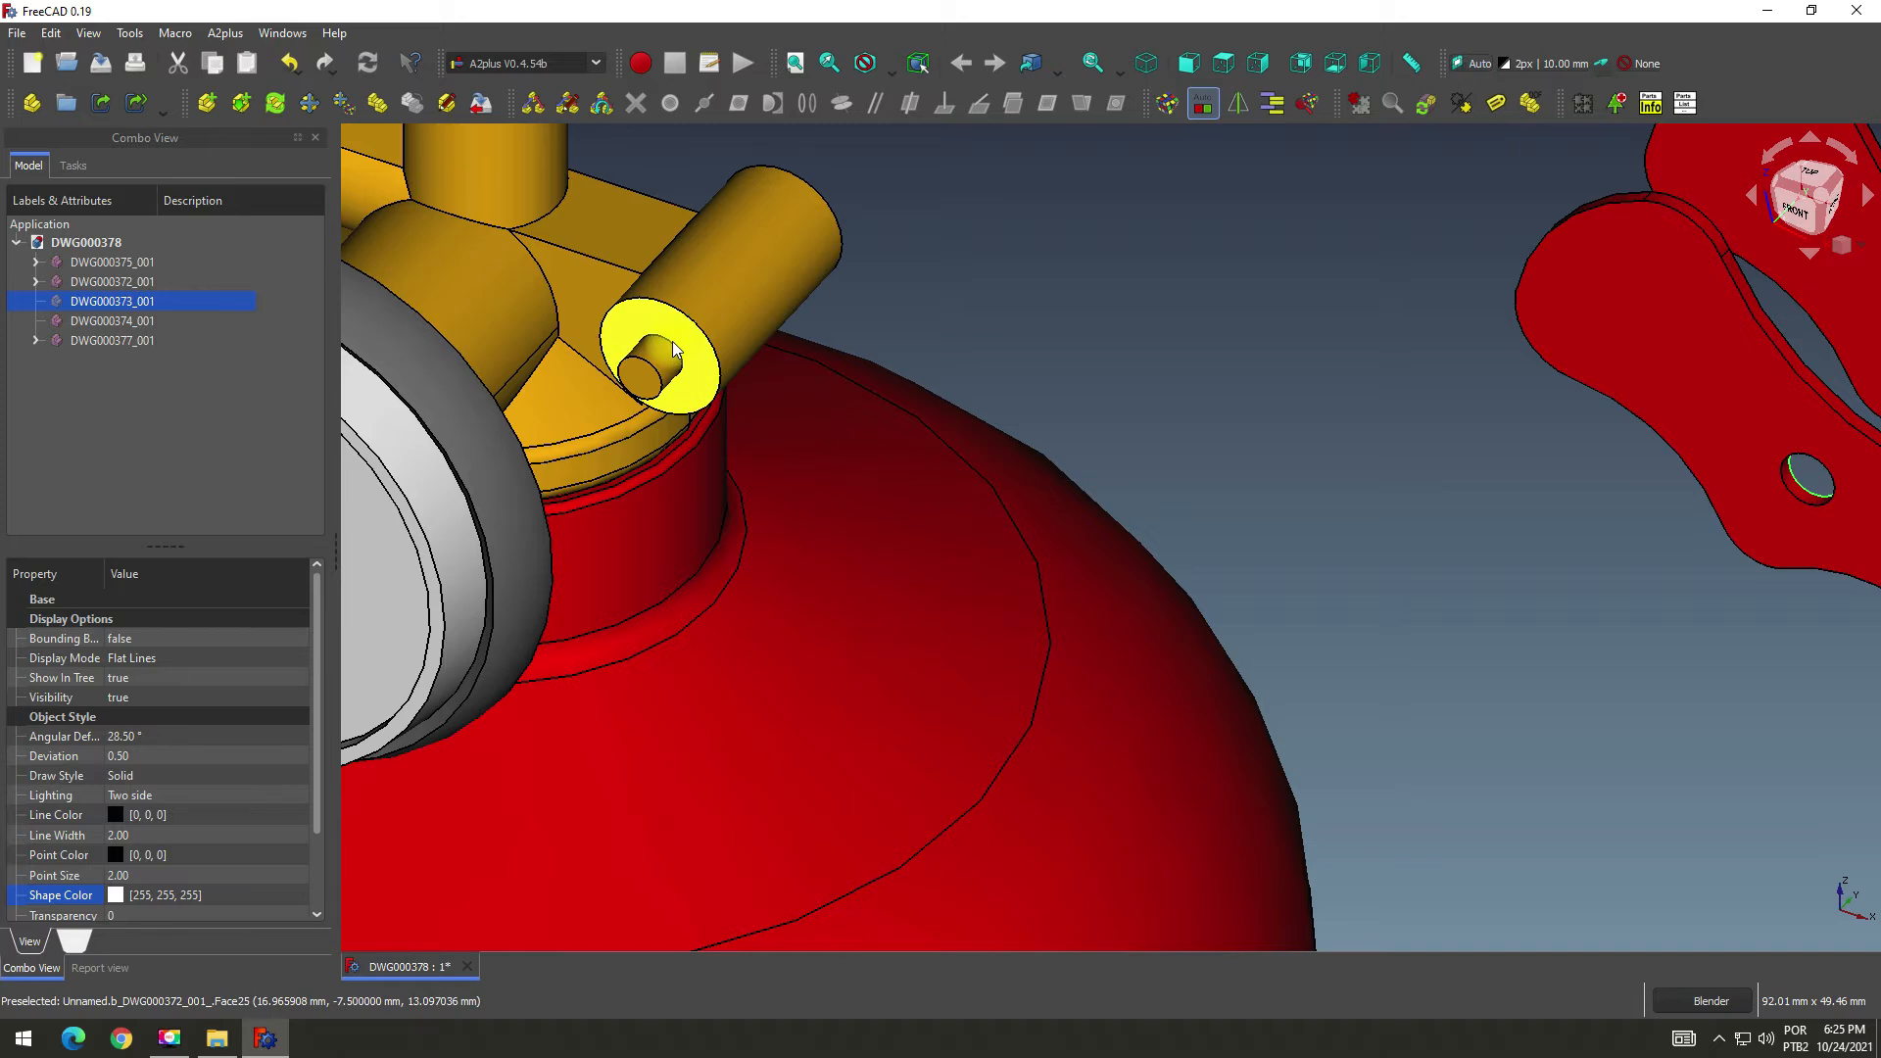
{"action": "scroll", "coordinate": [676, 357], "scroll_direction": "up", "scroll_amount": 4}
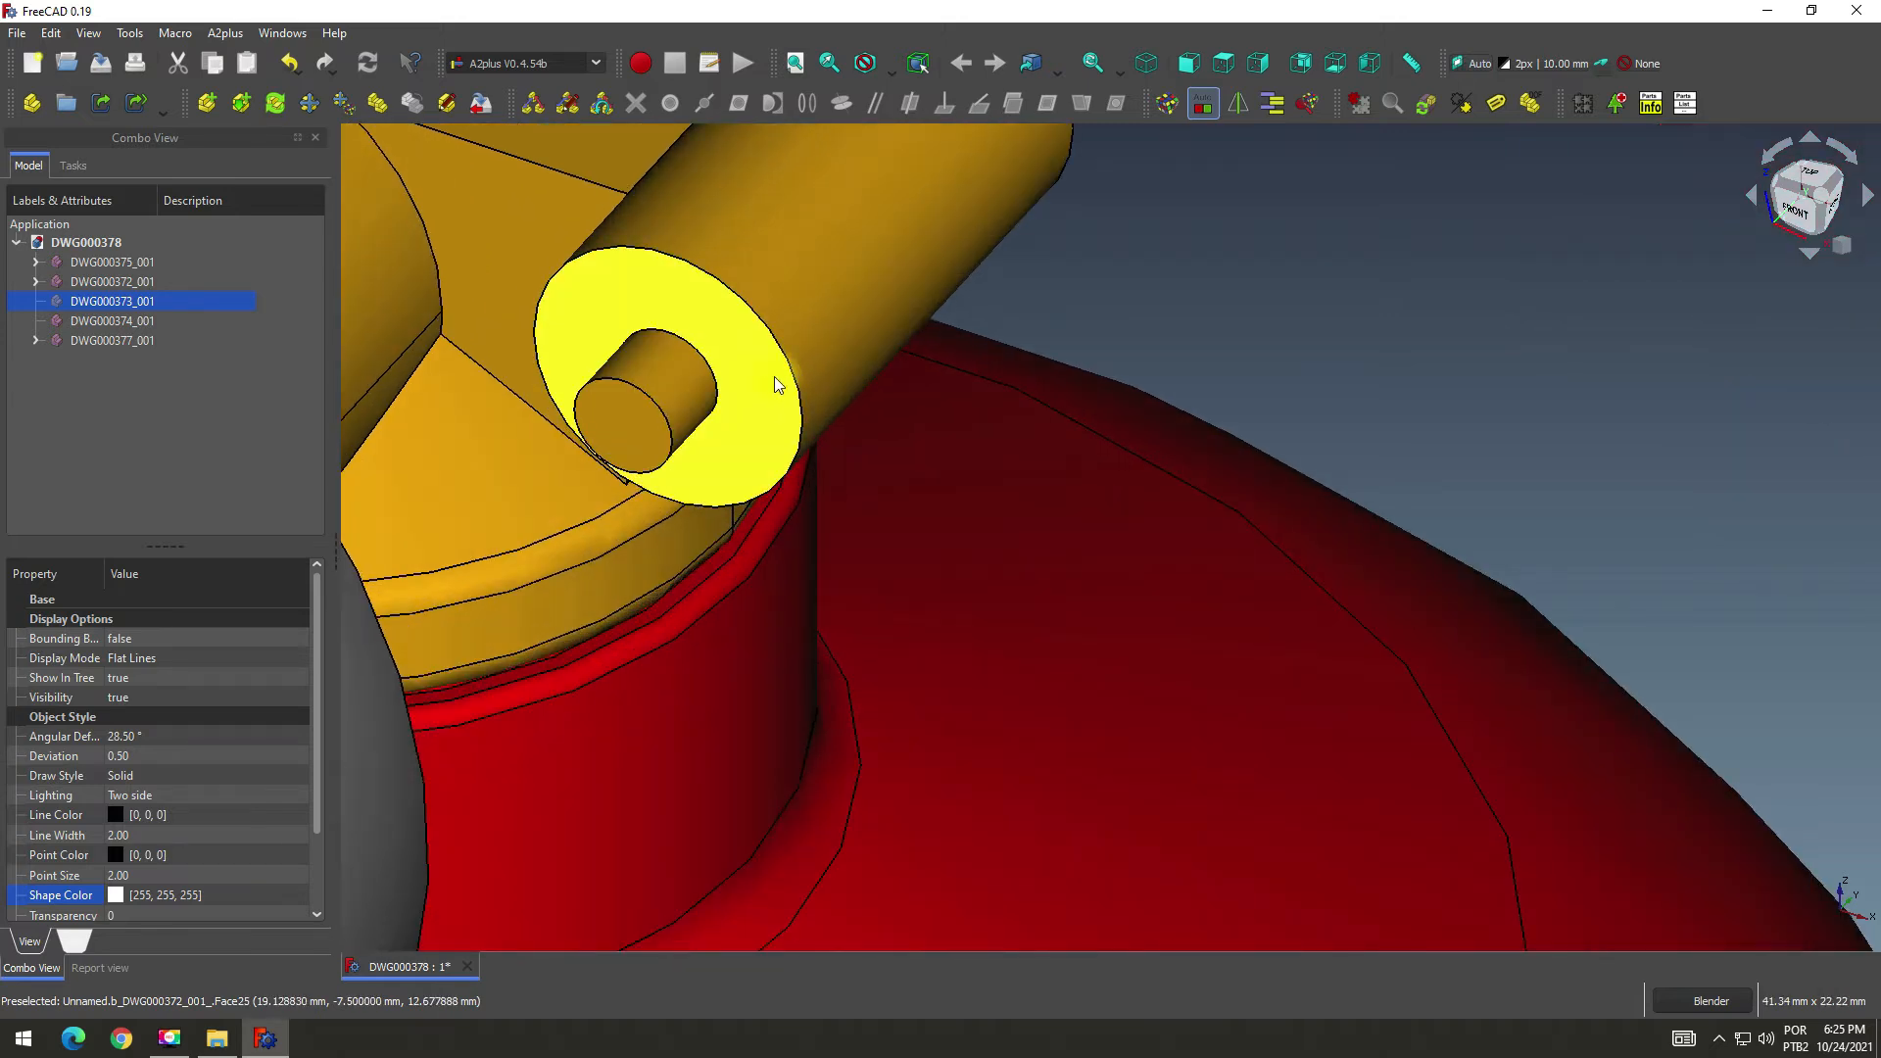
{"action": "left_click", "coordinate": [790, 368], "text": "ctrl"}
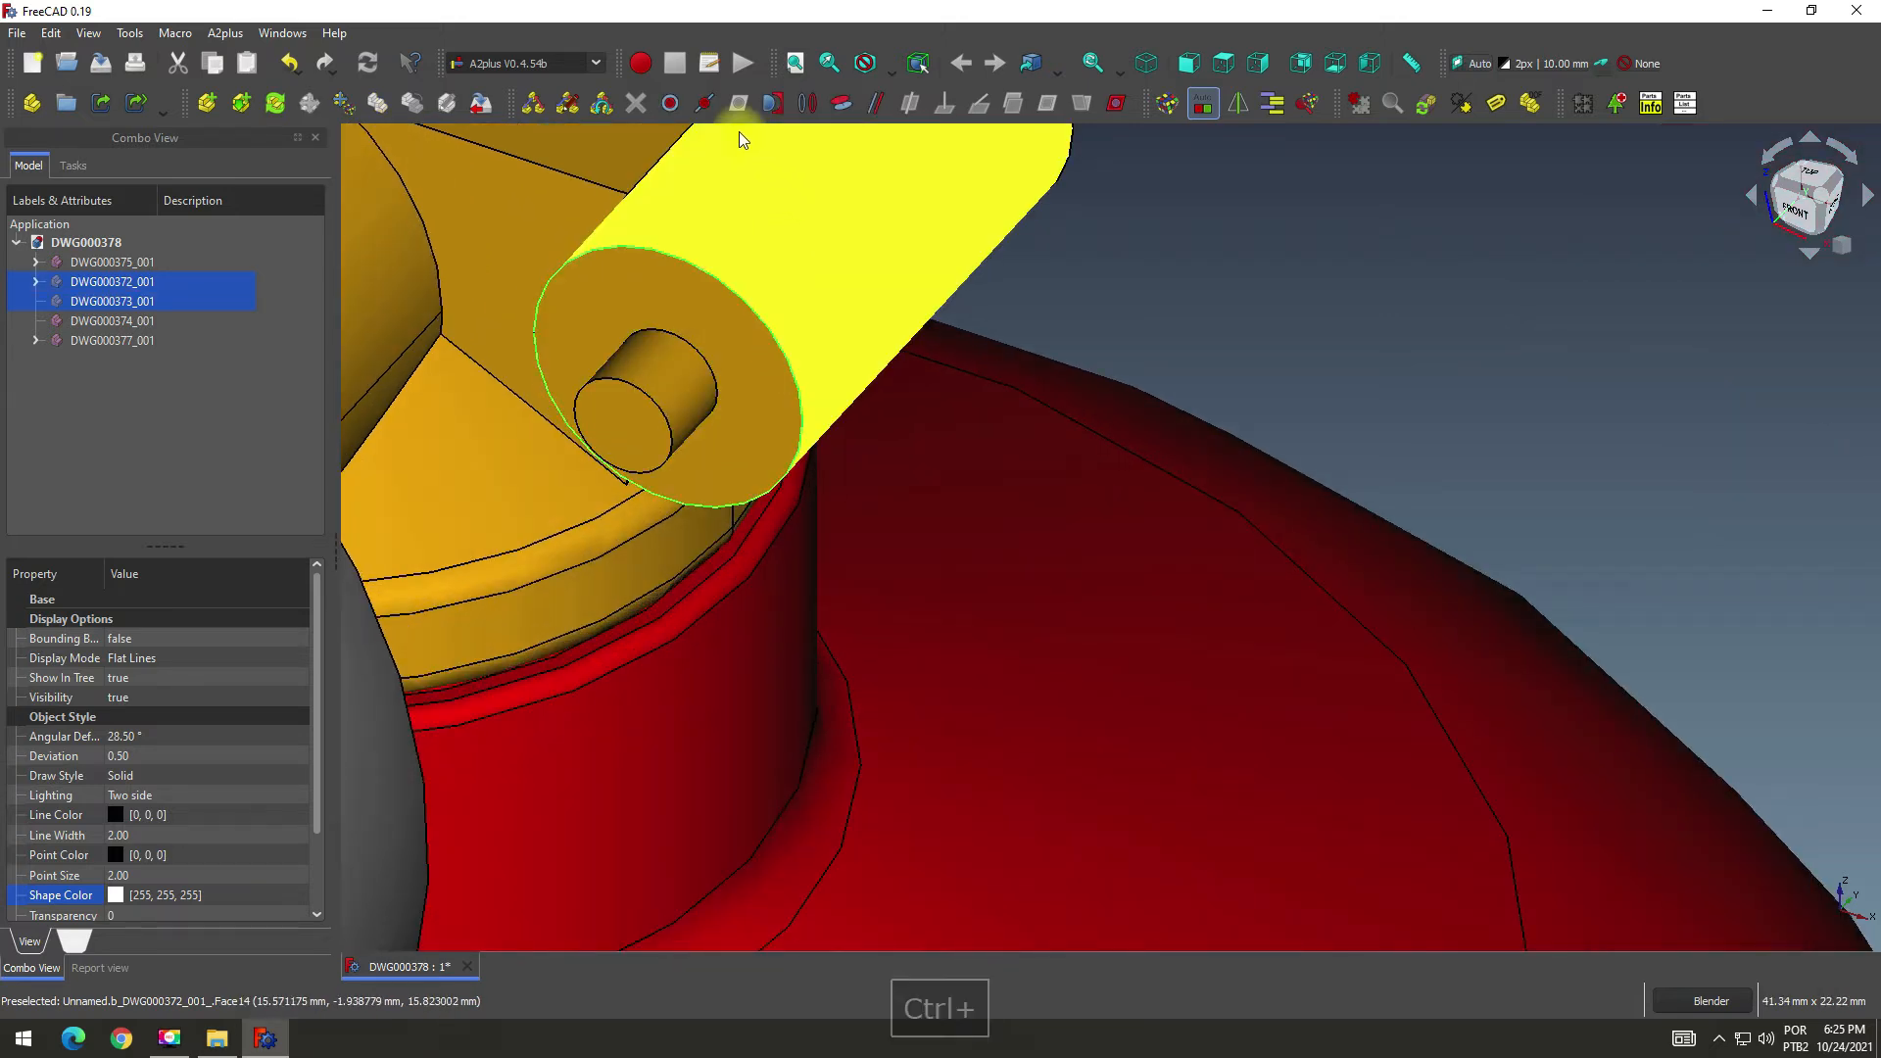
{"action": "left_click", "coordinate": [807, 103]}
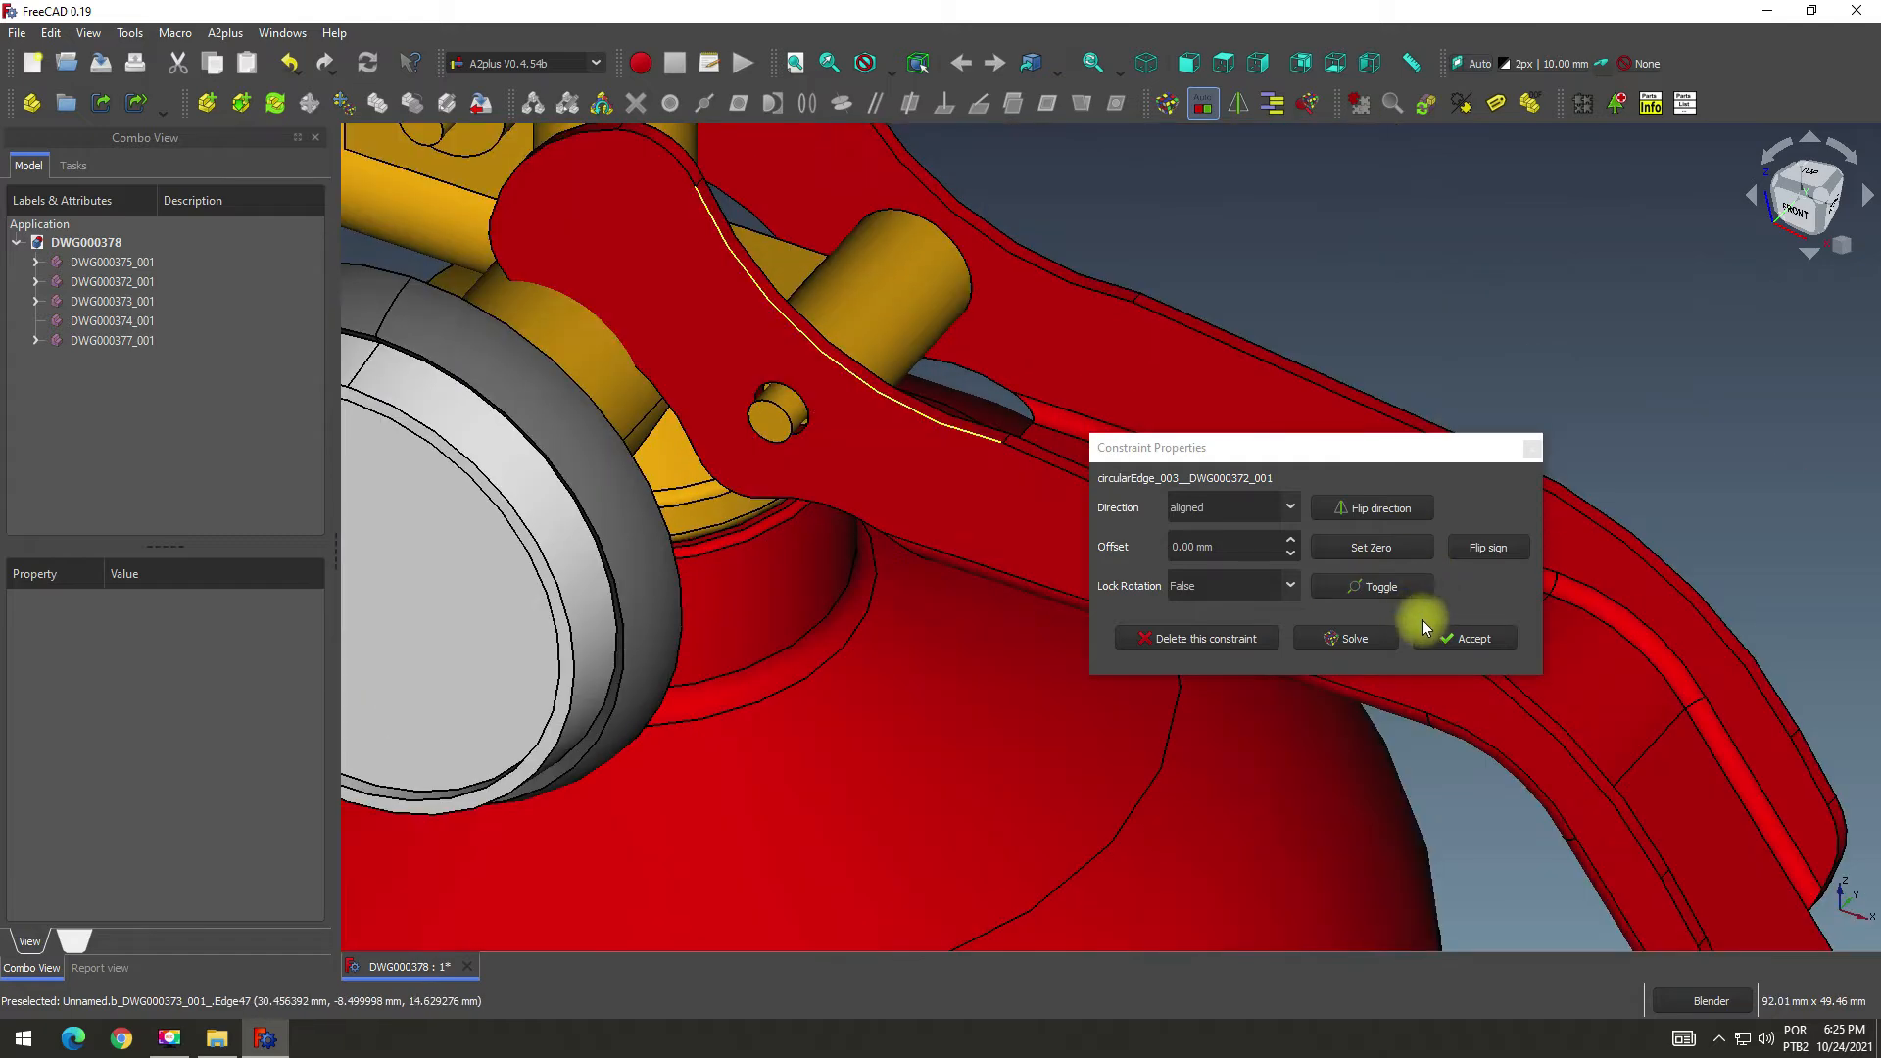
{"action": "left_click", "coordinate": [1462, 639]}
Show the assembly from the front and save it.
{"action": "scroll", "coordinate": [1372, 548], "scroll_direction": "down", "scroll_amount": 6}
{"action": "mouse_move", "coordinate": [1285, 286]}
{"action": "middle_mouse_down"}
{"action": "mouse_move", "coordinate": [965, 312]}
{"action": "mouse_move", "coordinate": [1289, 261]}
{"action": "middle_mouse_up"}
{"action": "left_click", "coordinate": [1185, 62]}
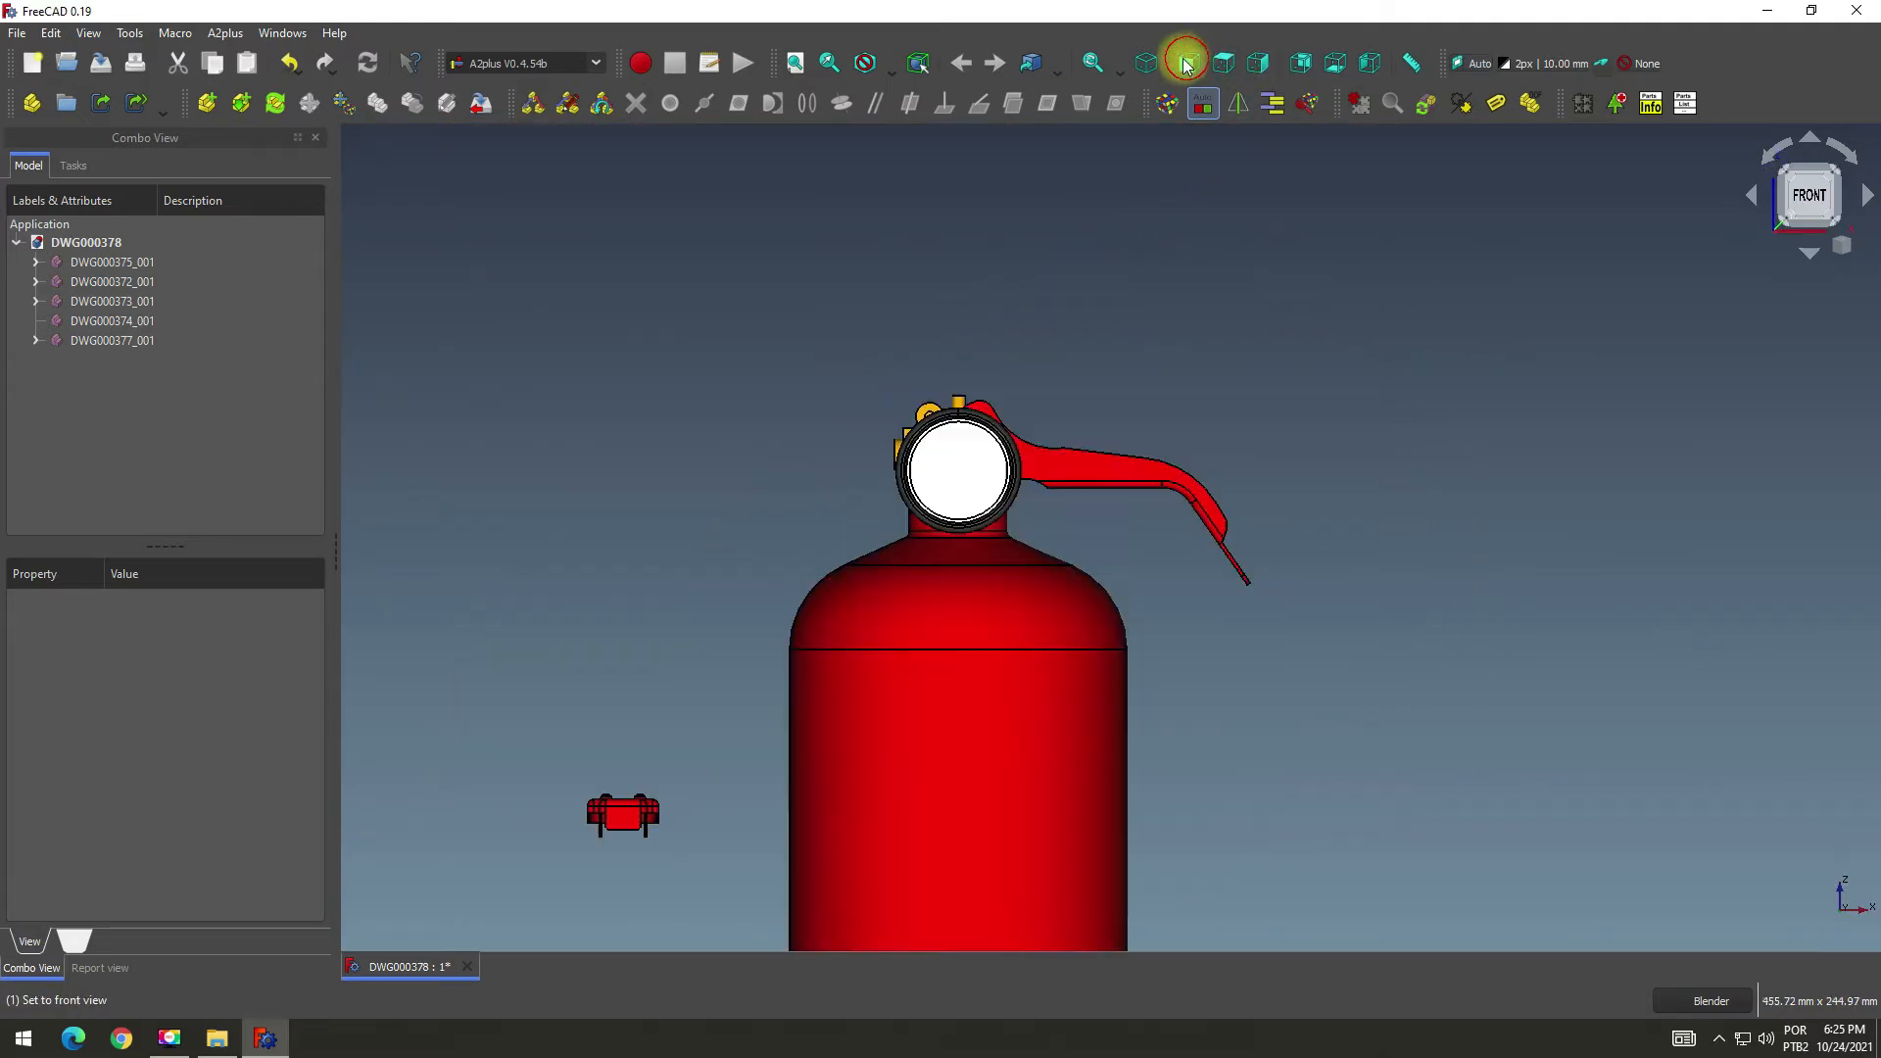
{"action": "left_click", "coordinate": [98, 64]}
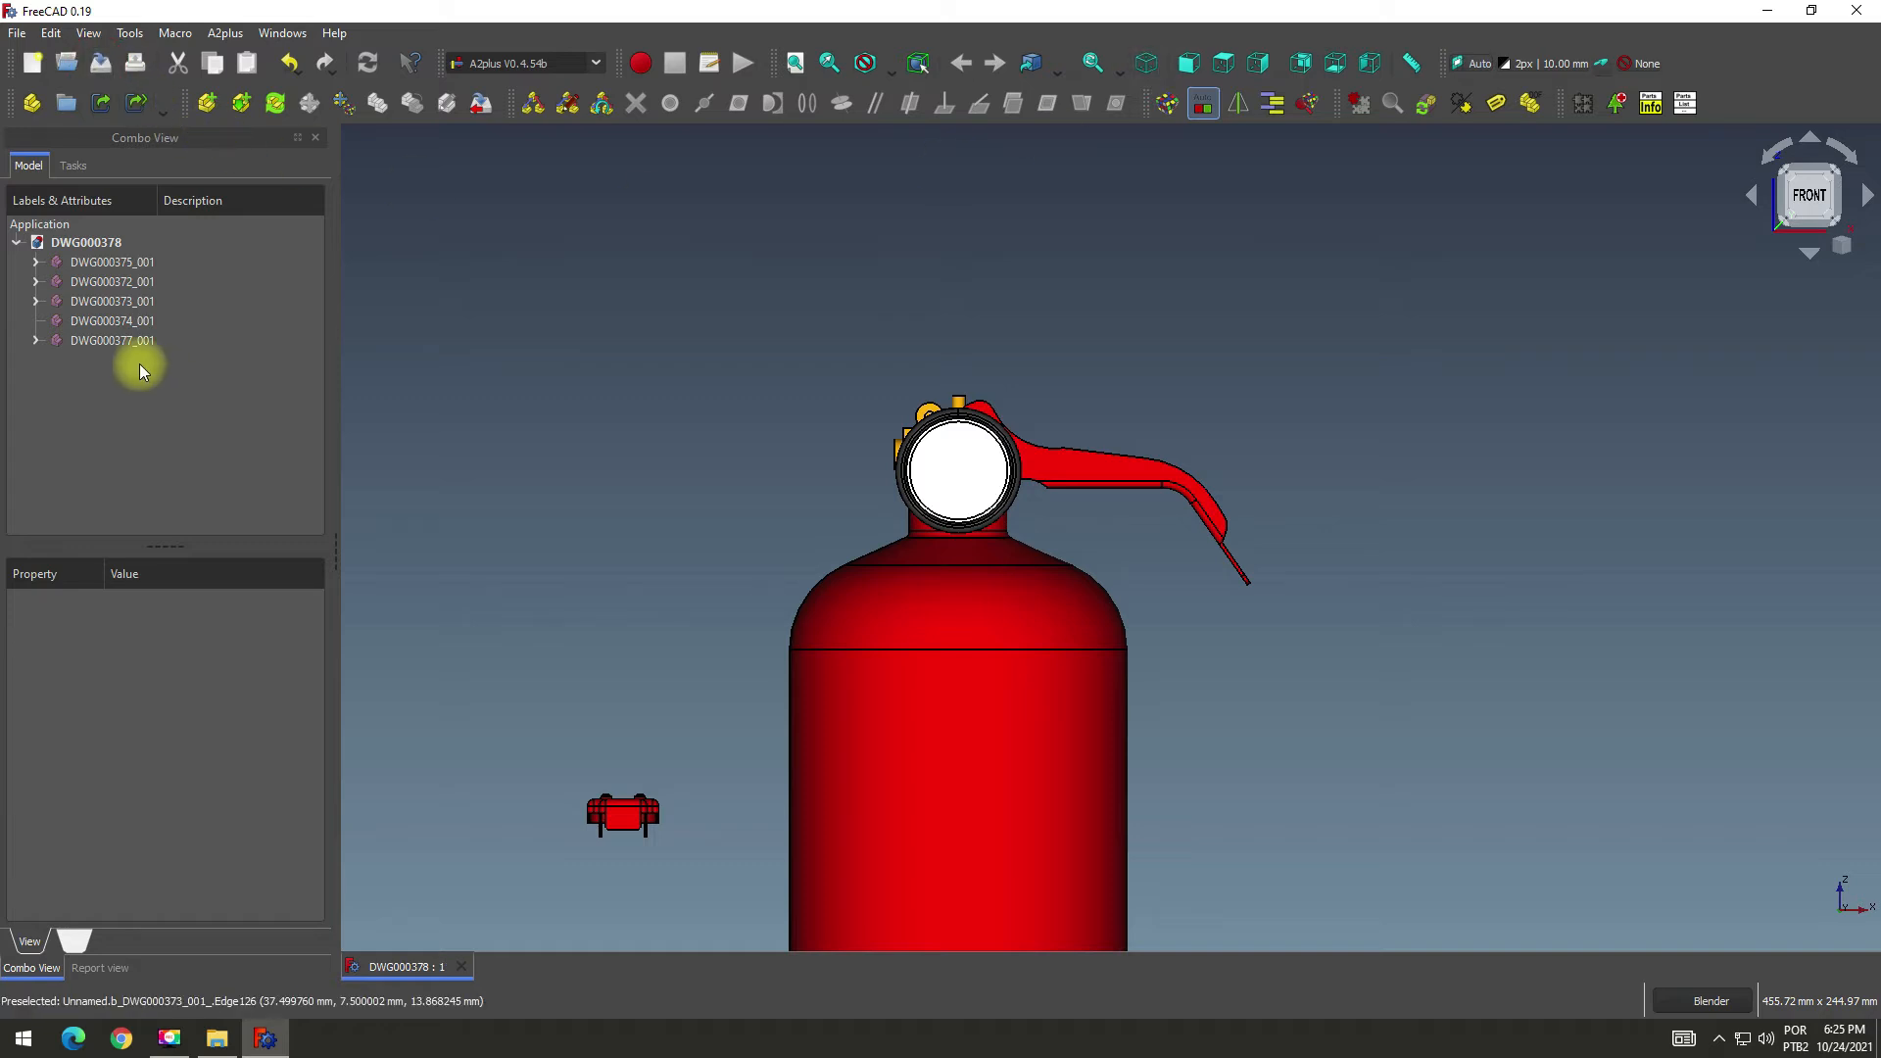
Transform the handle DWG000373_001, rotating it 30° about its Y axis so the grip tilts down toward the cylinder.
{"action": "left_click", "coordinate": [113, 282]}
{"action": "left_click", "coordinate": [116, 302]}
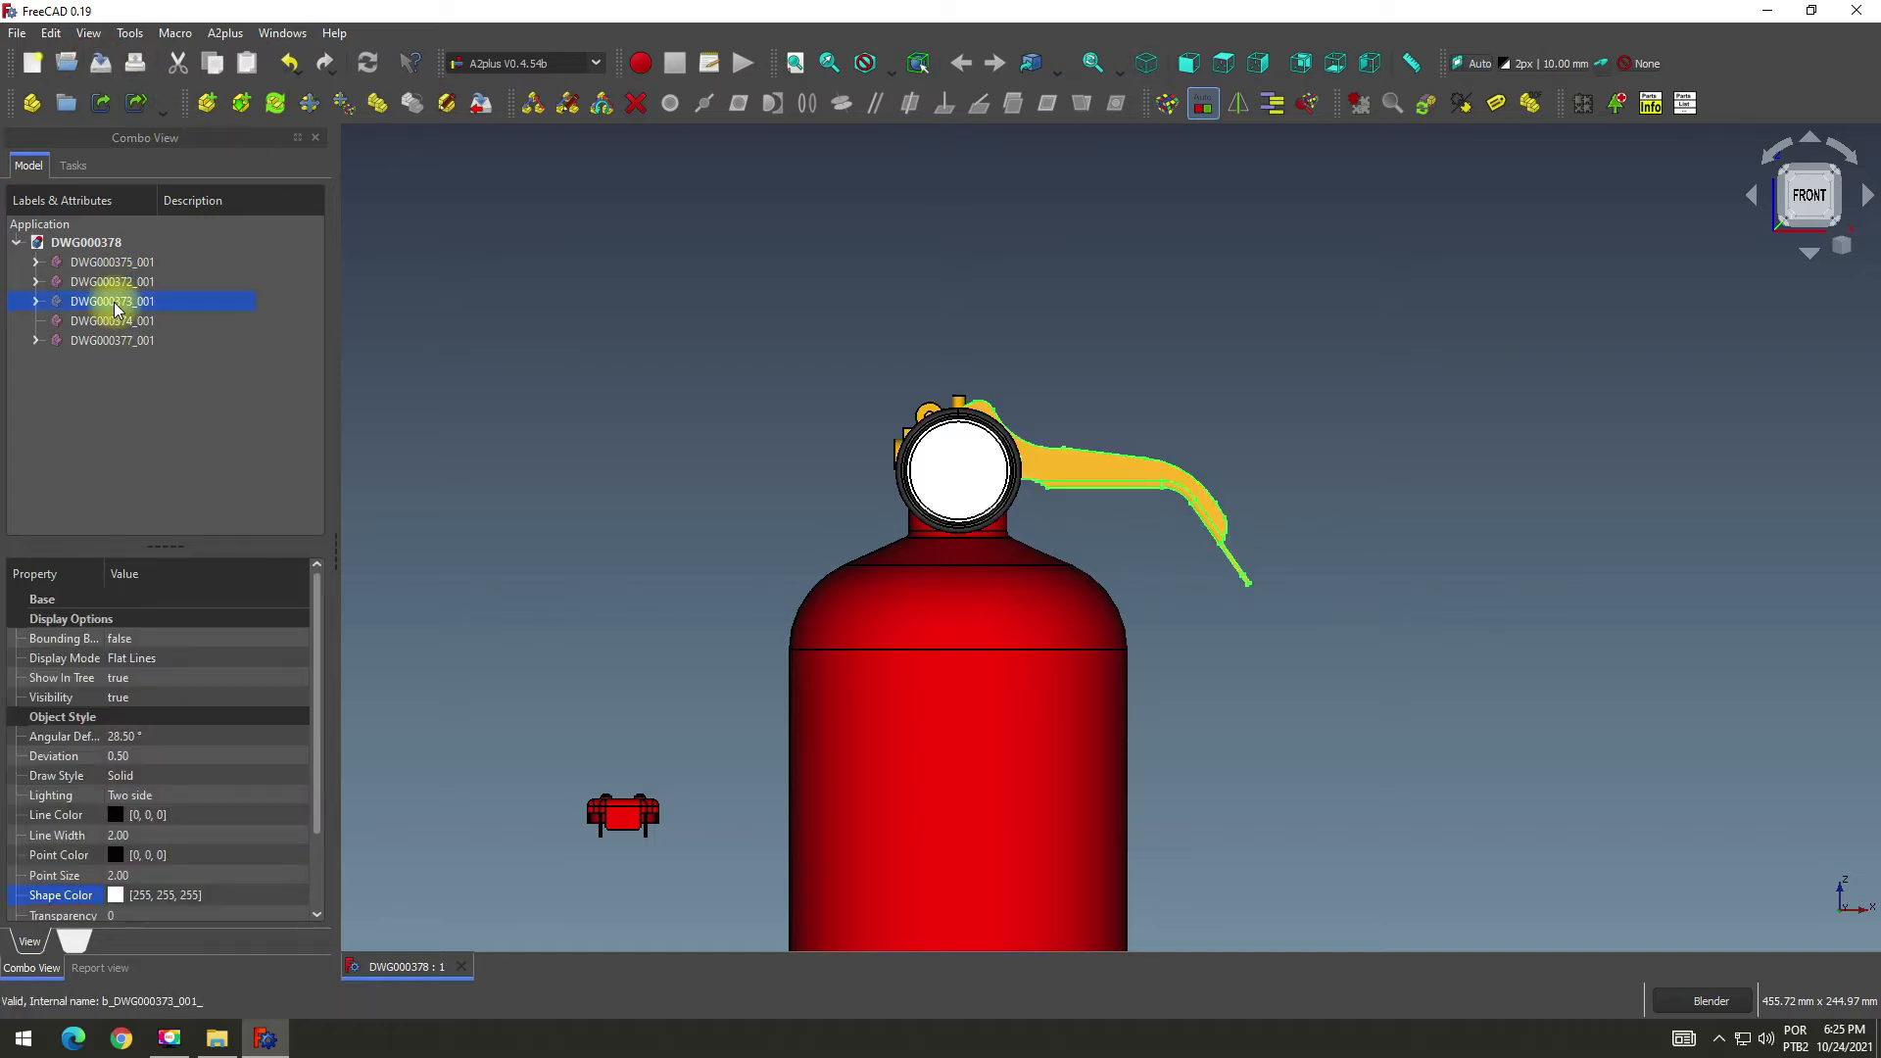
{"action": "right_click", "coordinate": [115, 307]}
{"action": "left_click", "coordinate": [171, 311]}
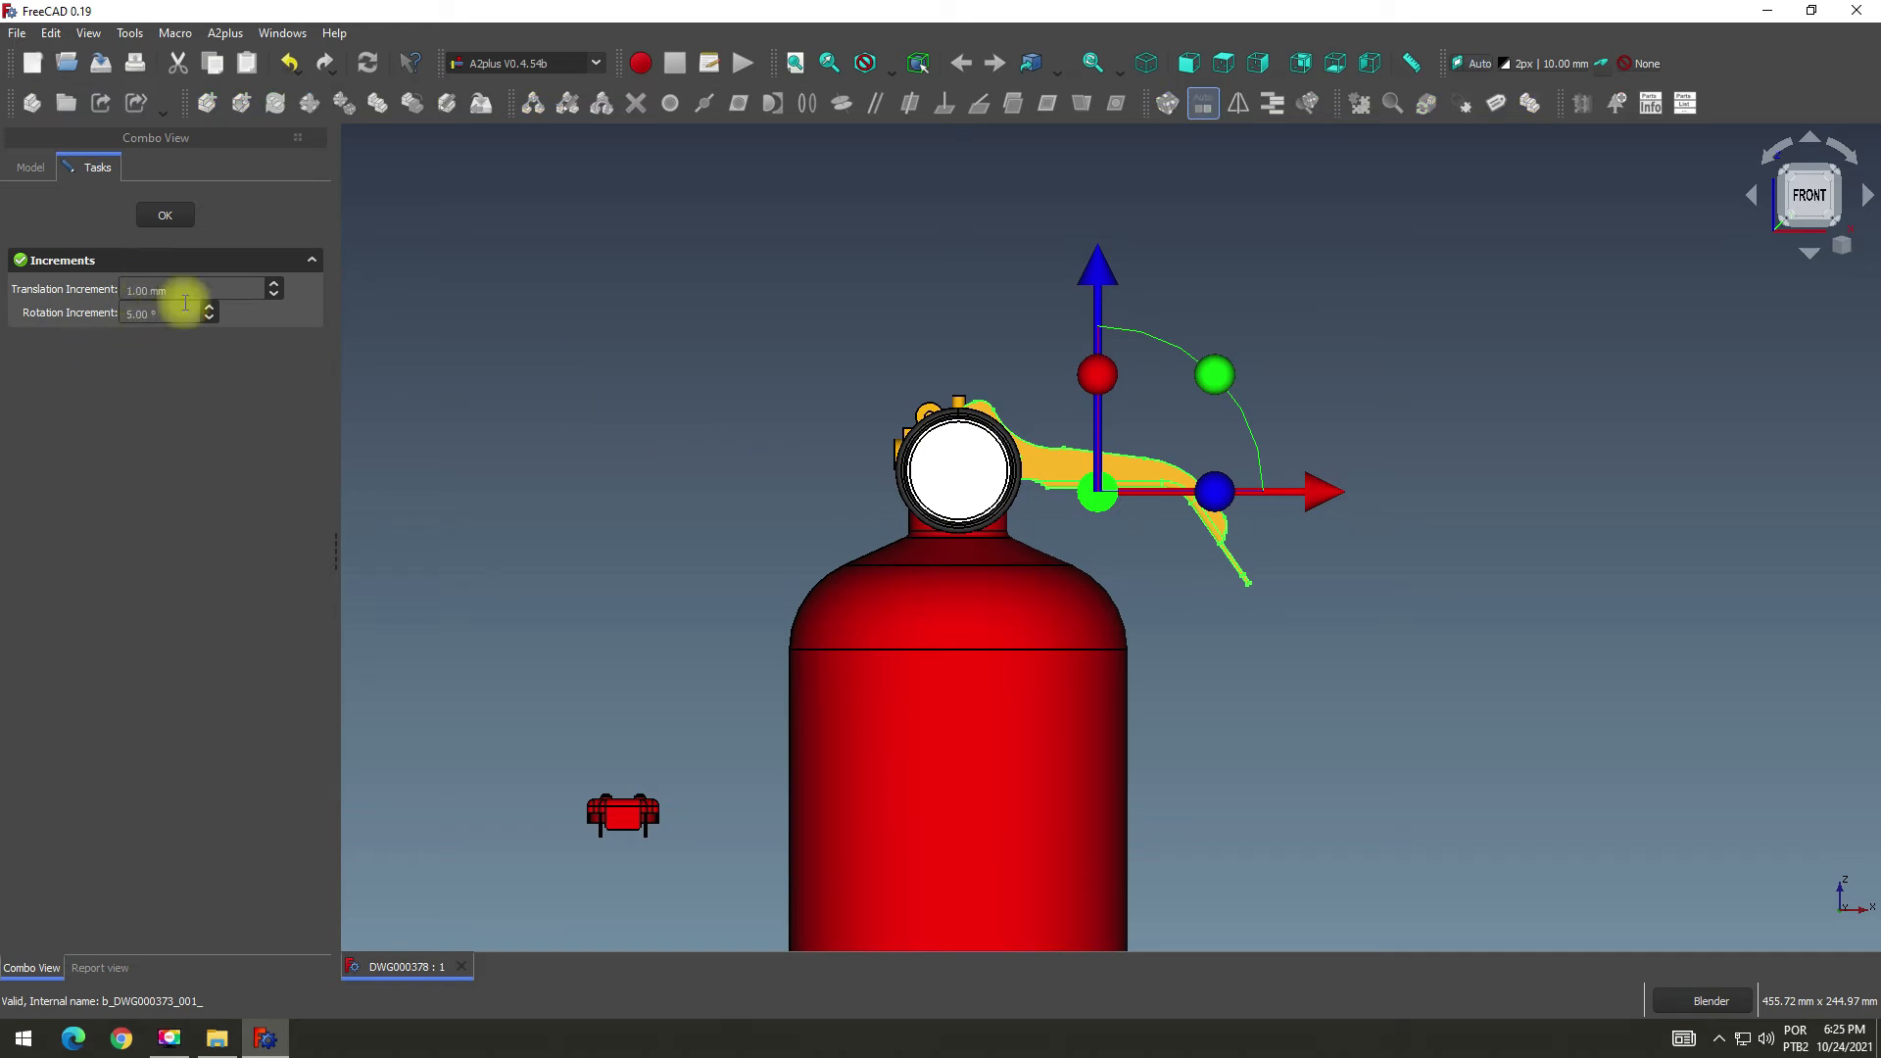
{"action": "scroll", "coordinate": [1150, 486], "scroll_direction": "up", "scroll_amount": 3}
{"action": "left_click_drag", "start_coordinate": [1167, 393], "coordinate": [1162, 483]}
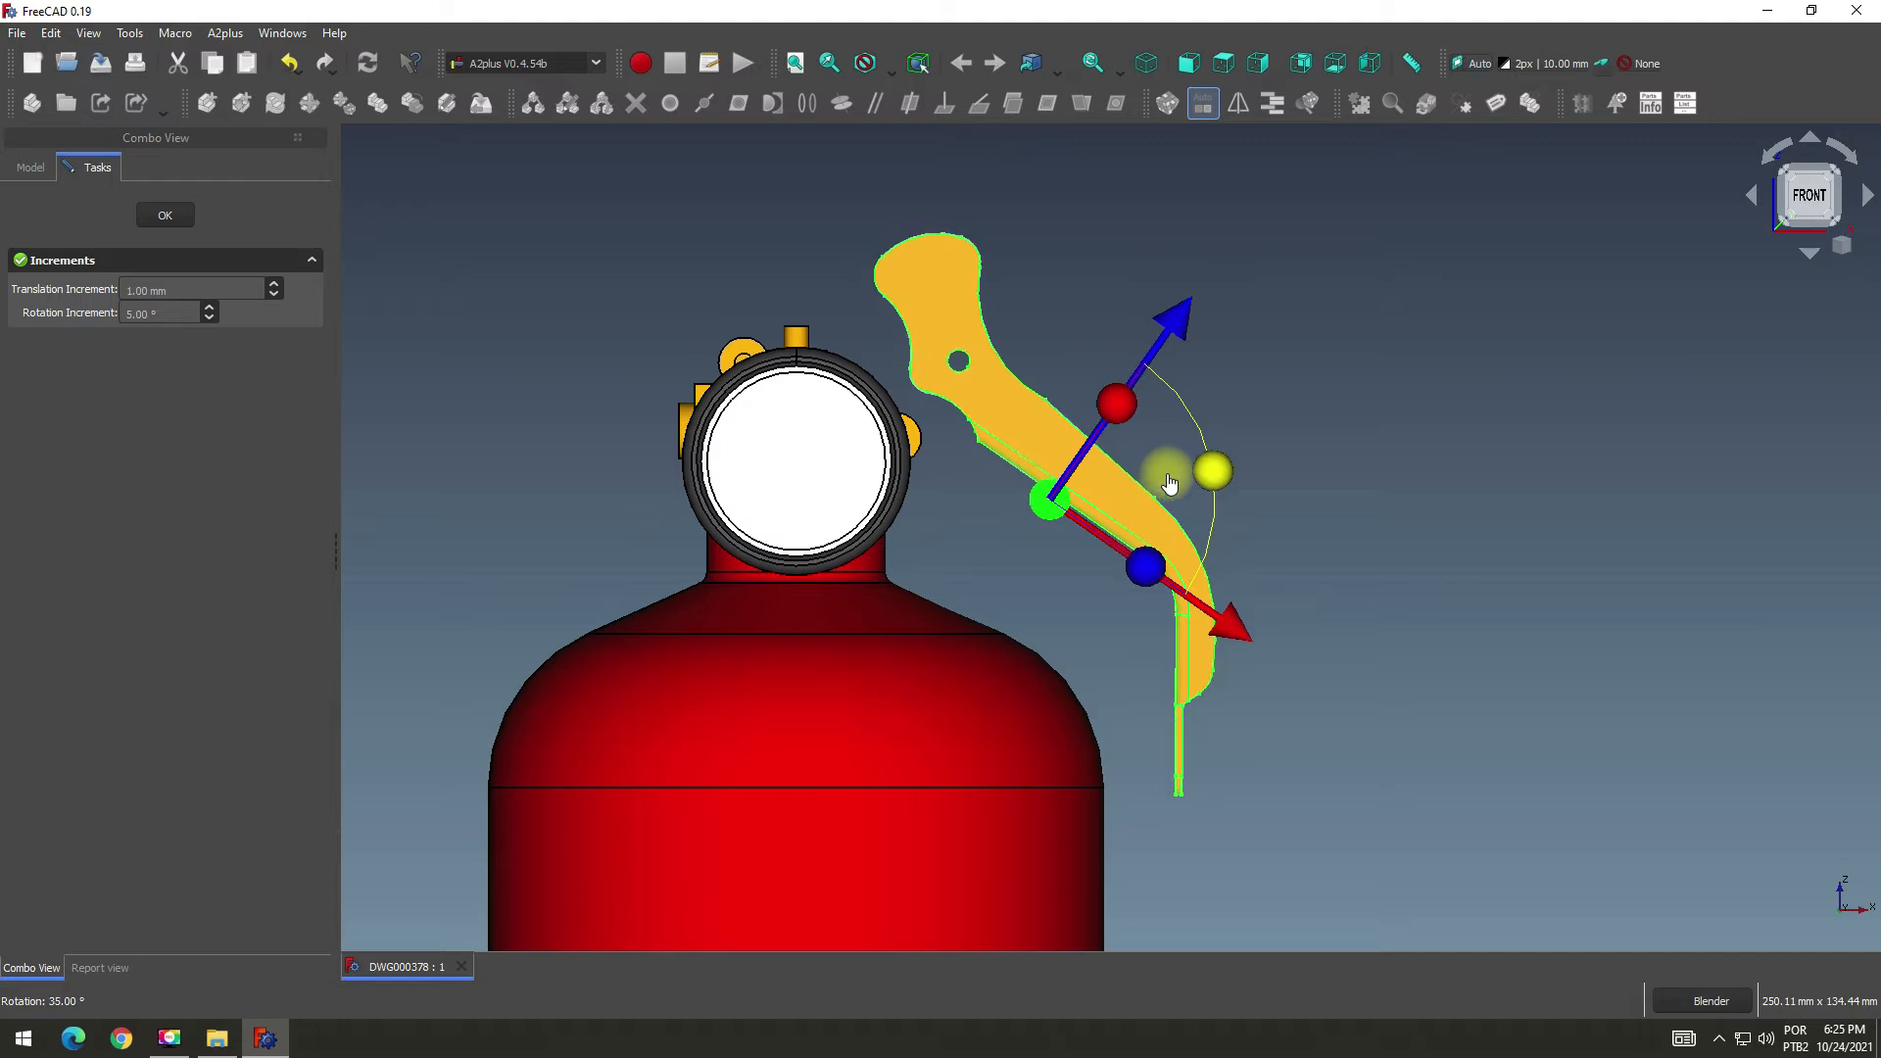
{"action": "mouse_move", "coordinate": [1189, 477]}
{"action": "left_mouse_down"}
{"action": "mouse_move", "coordinate": [1205, 465]}
{"action": "mouse_move", "coordinate": [1192, 489]}
{"action": "left_mouse_up"}
{"action": "scroll", "coordinate": [1192, 495], "scroll_direction": "up", "scroll_amount": 1}
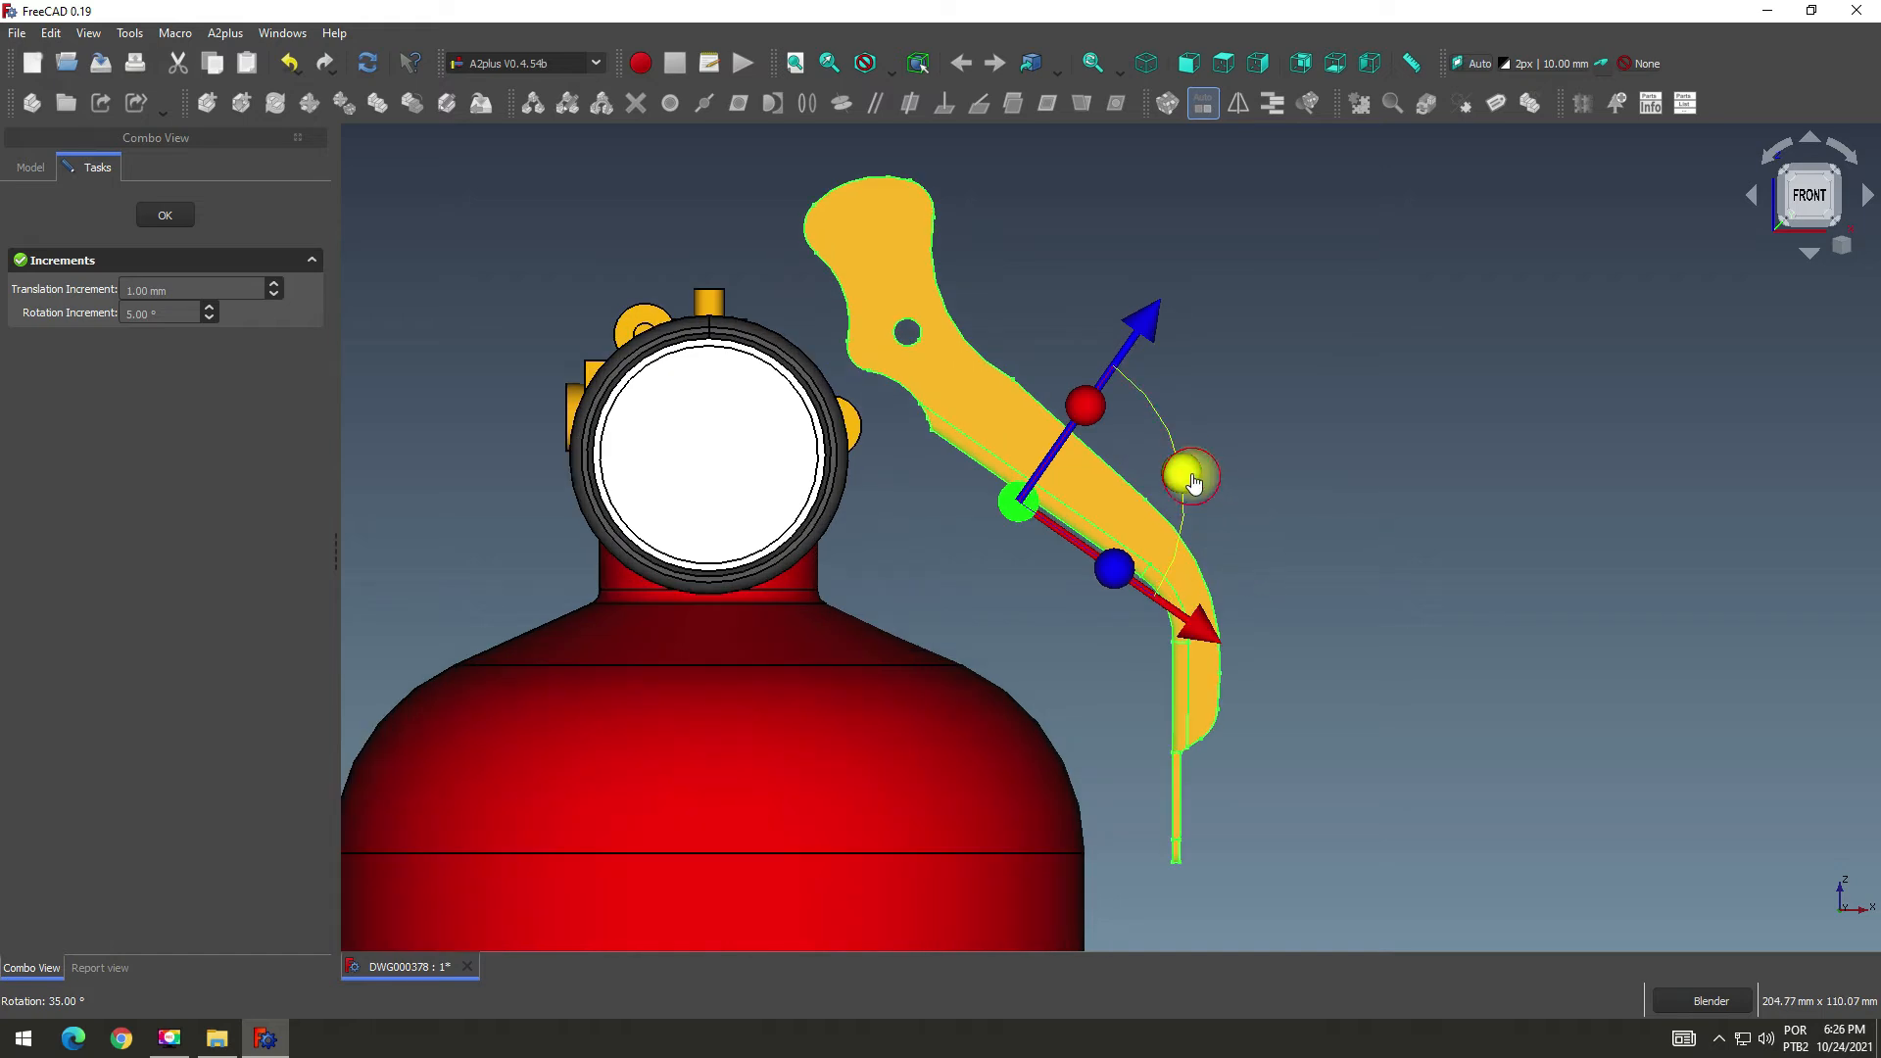
{"action": "left_click_drag", "start_coordinate": [1212, 470], "coordinate": [1221, 461]}
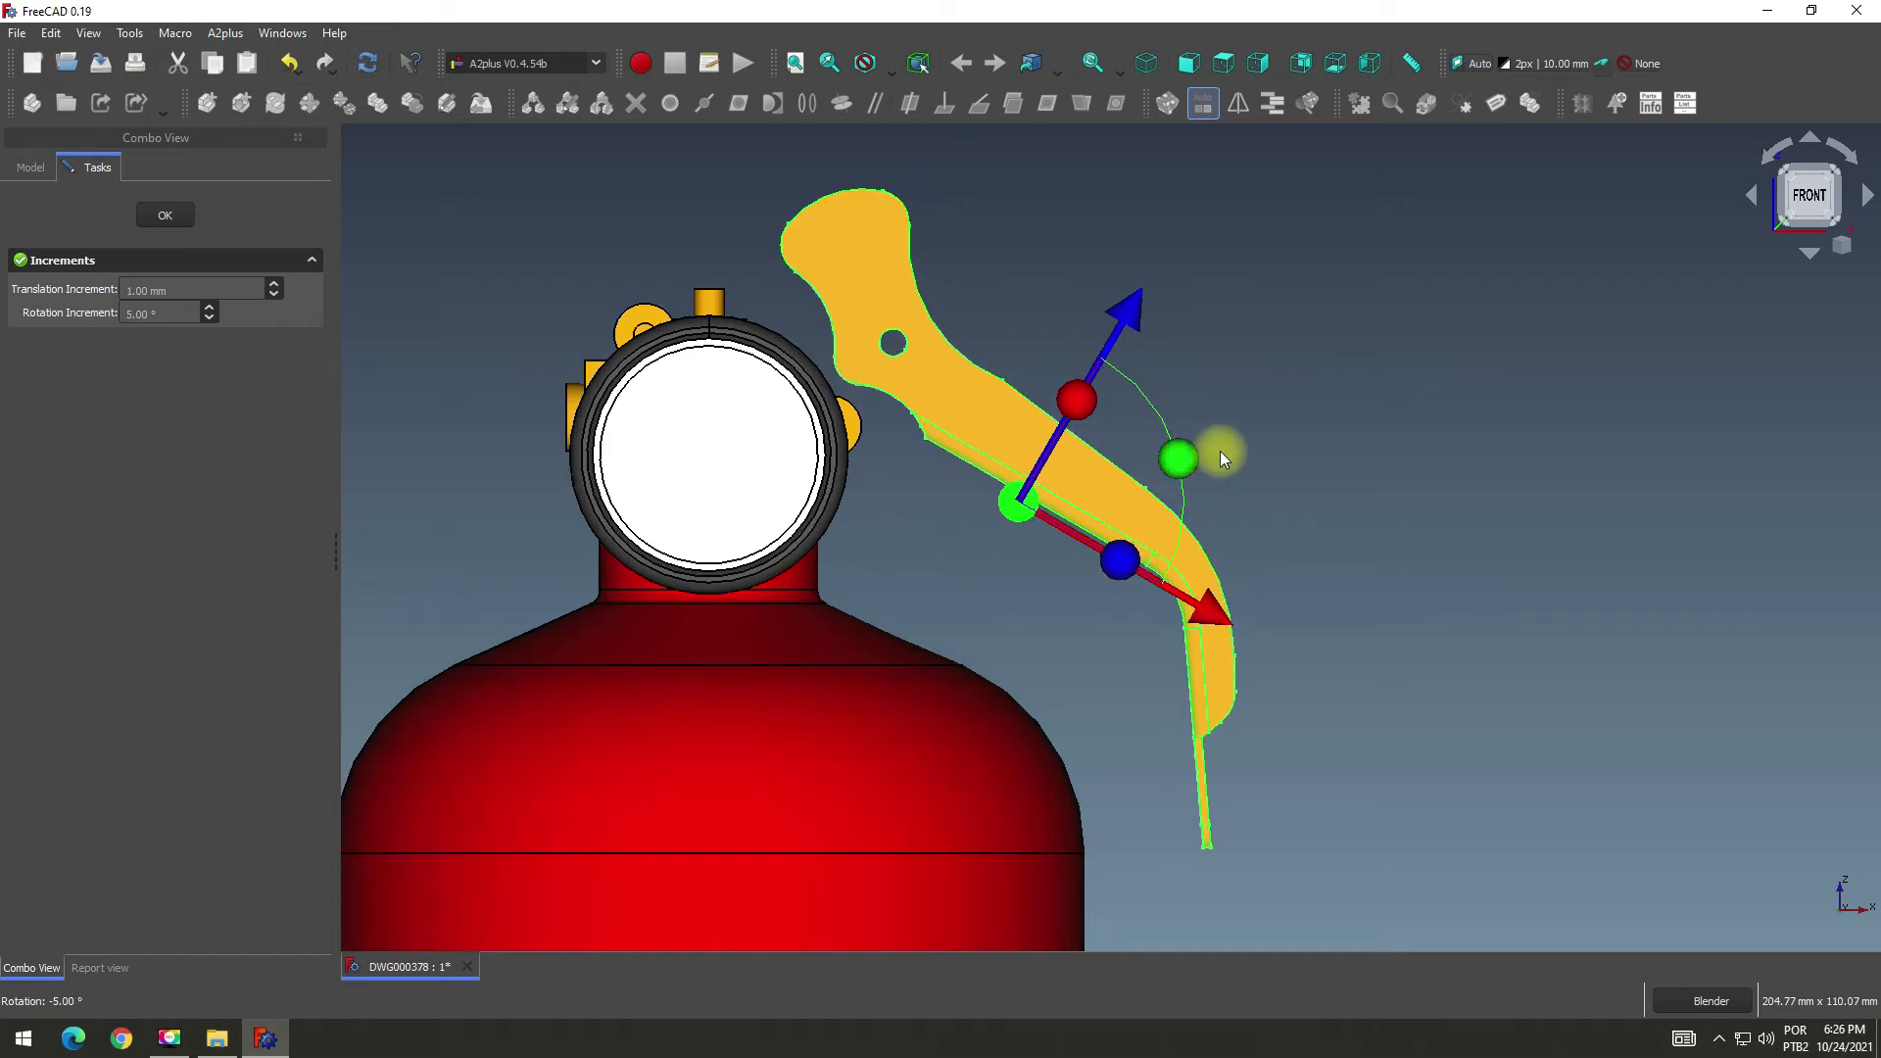
{"action": "left_click", "coordinate": [128, 286]}
{"action": "left_click", "coordinate": [162, 214]}
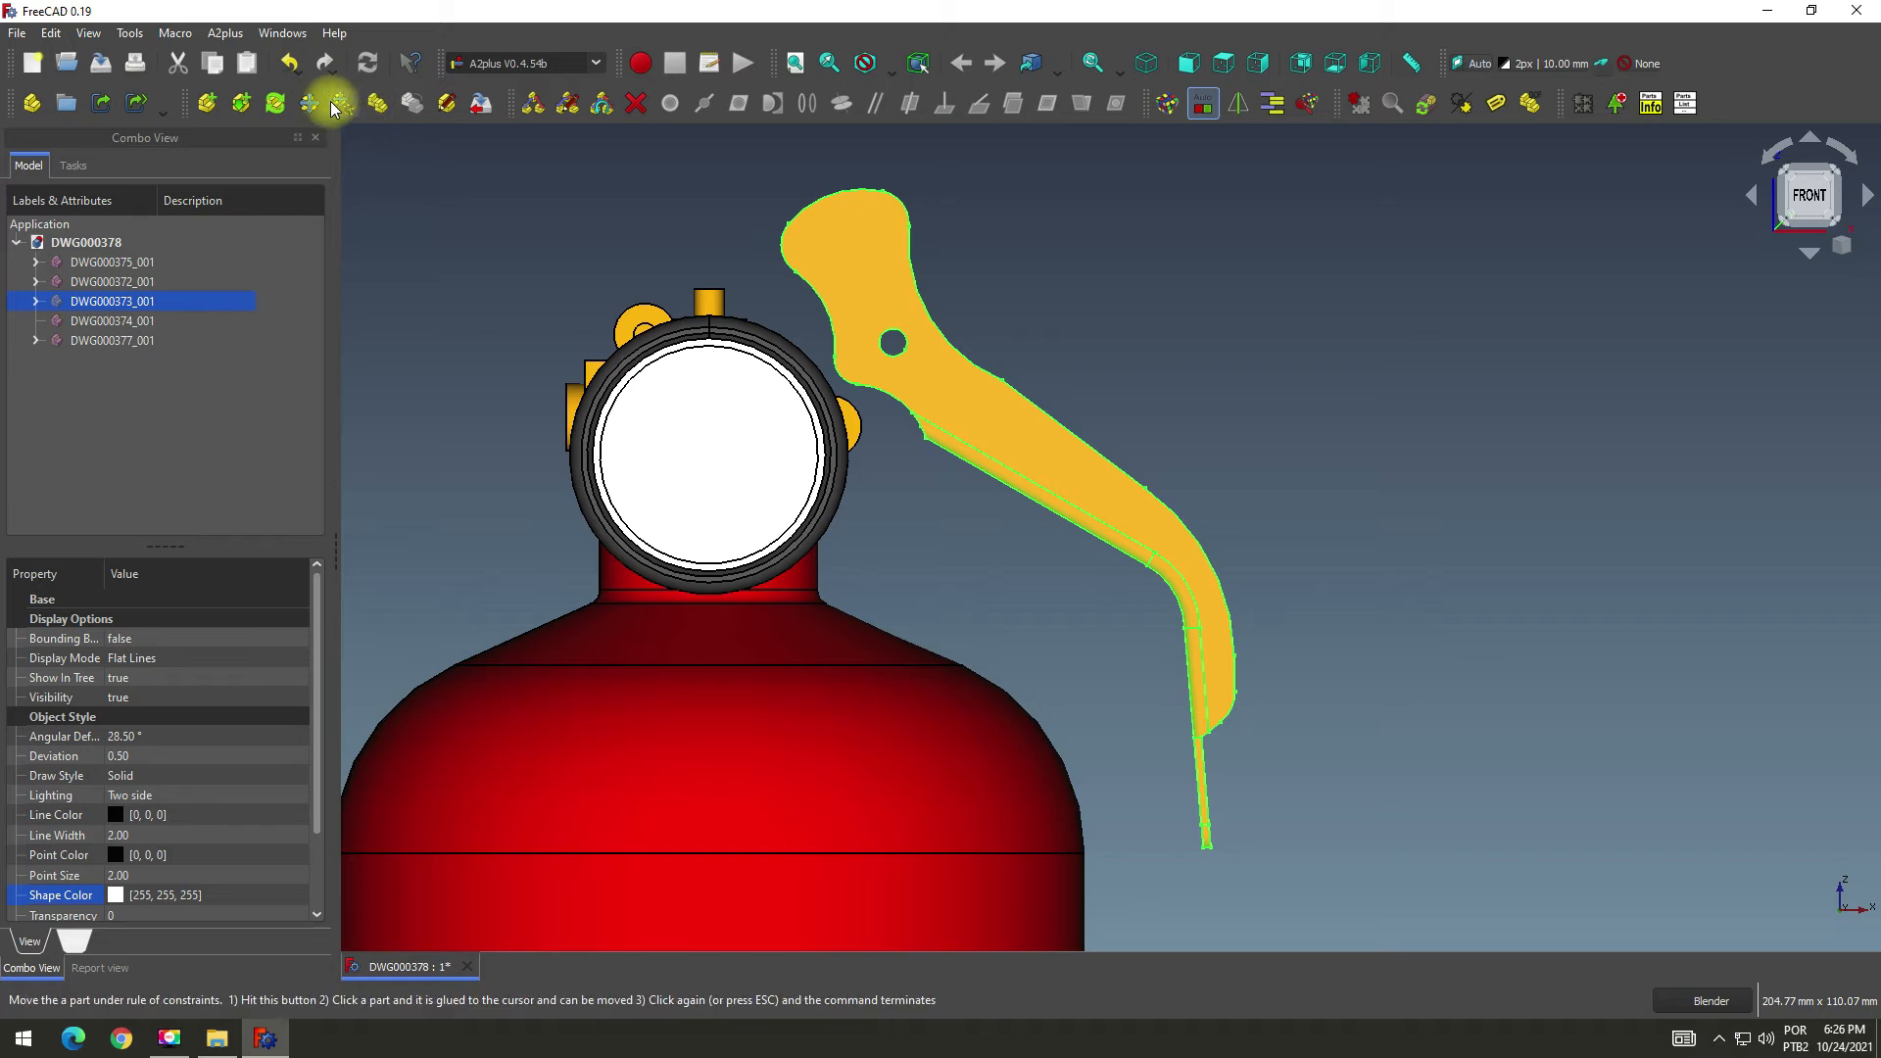
Update only the selected handle to bring it back onto the valve pin, check the fit, and save the assembly.
{"action": "left_click", "coordinate": [275, 103]}
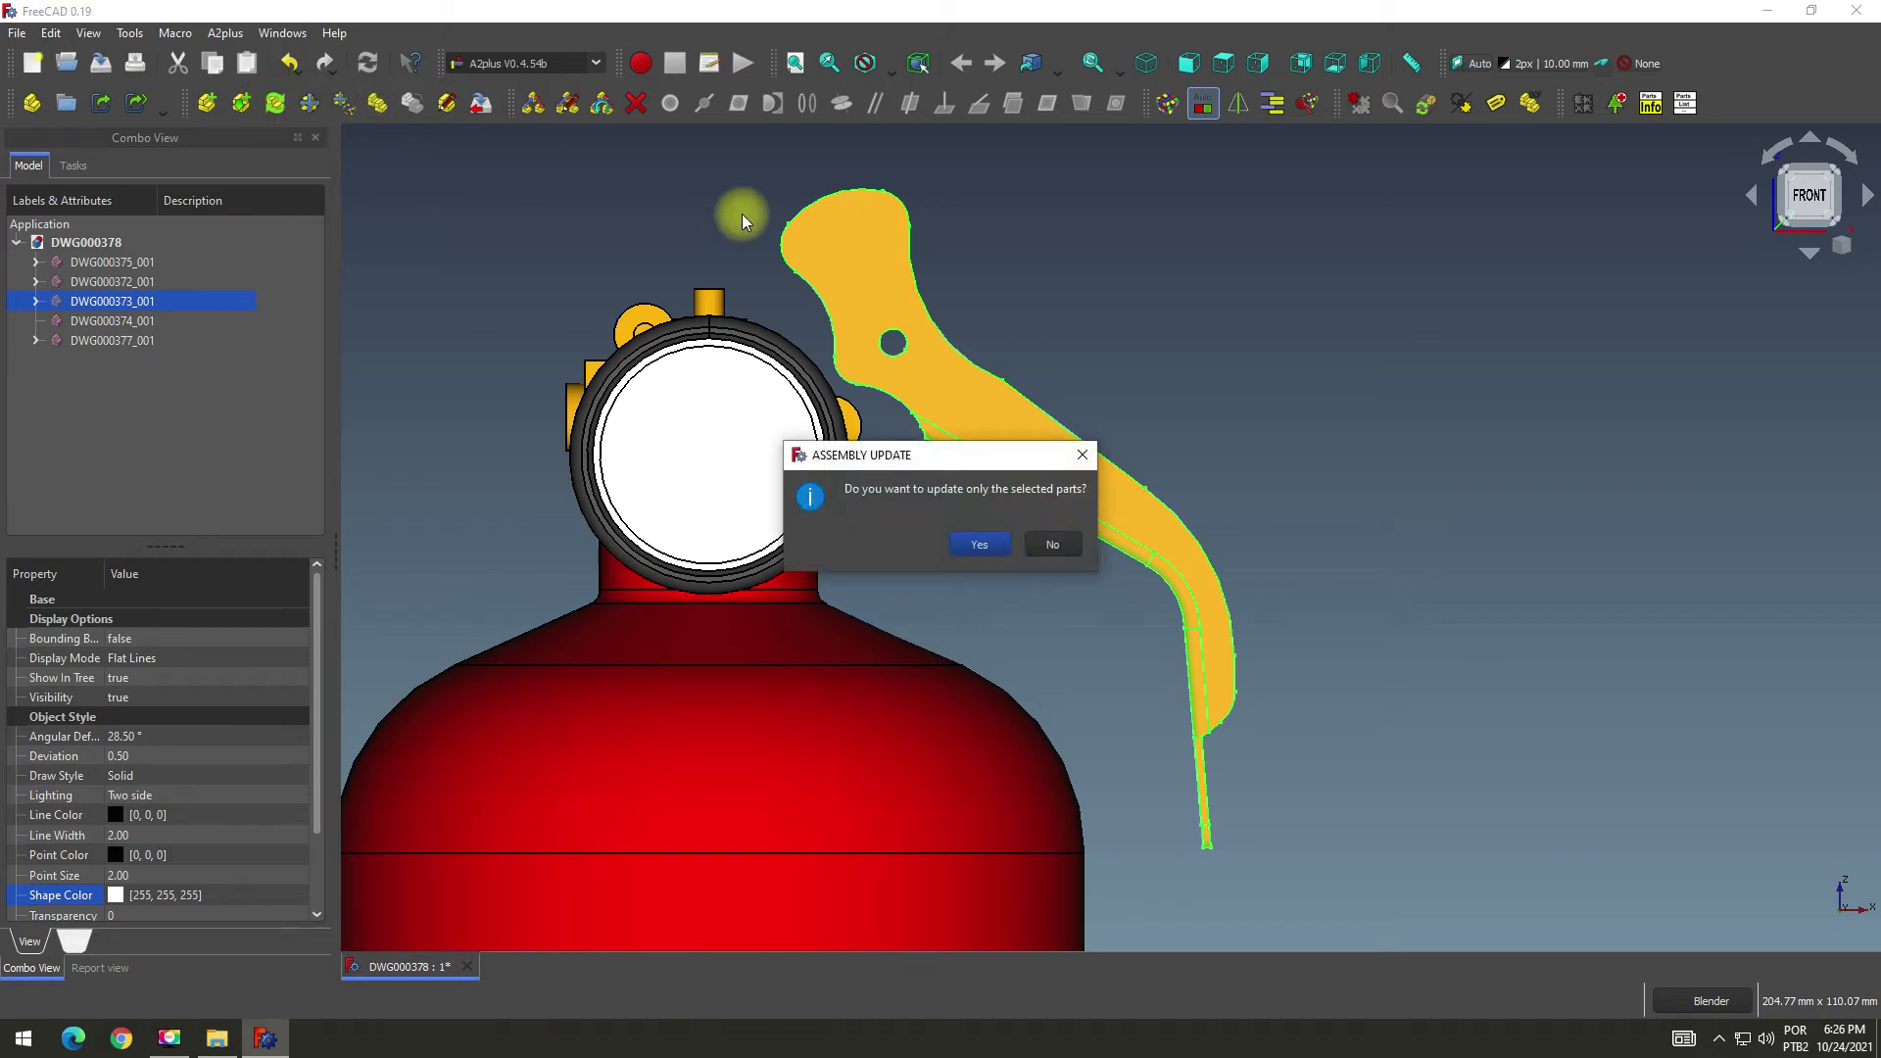
{"action": "left_click", "coordinate": [978, 544]}
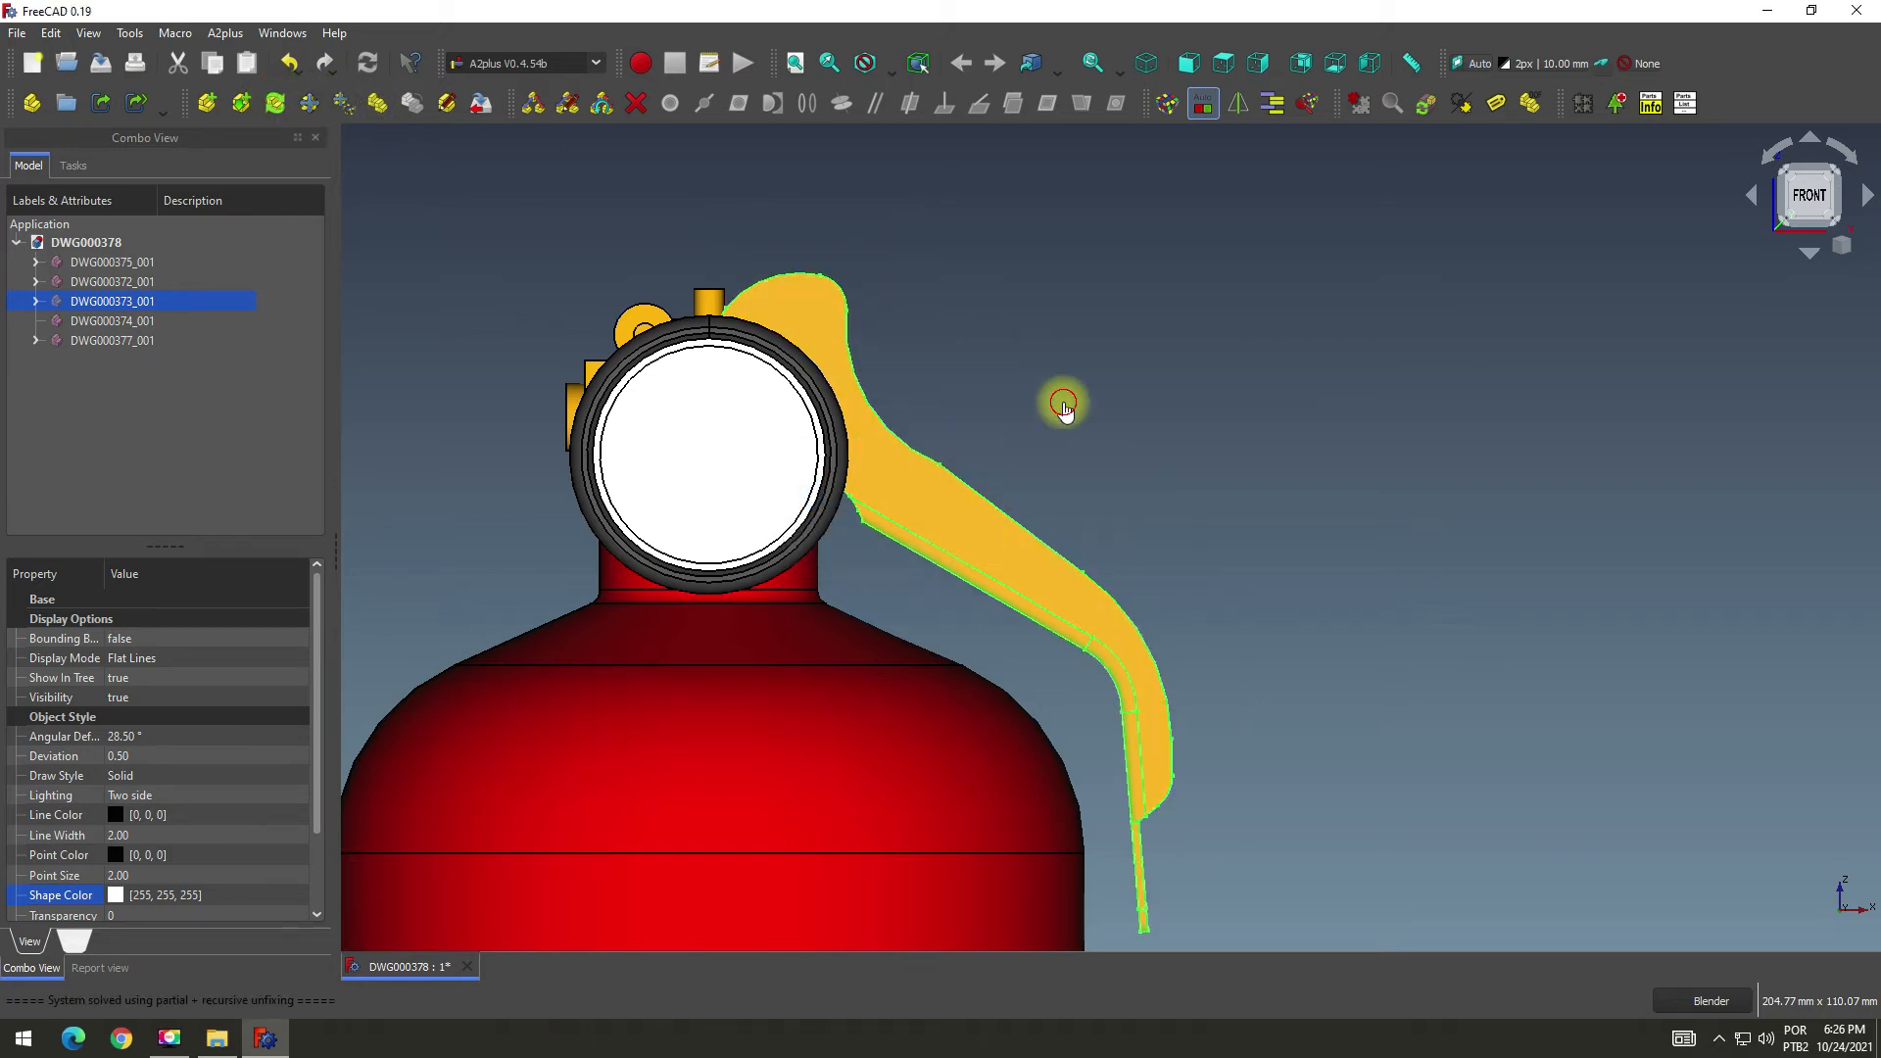
{"action": "left_click", "coordinate": [1063, 399]}
{"action": "scroll", "coordinate": [1087, 407], "scroll_direction": "down", "scroll_amount": 3}
{"action": "middle_click_drag", "start_coordinate": [1259, 557], "coordinate": [861, 536]}
{"action": "scroll", "coordinate": [861, 415], "scroll_direction": "up", "scroll_amount": 5}
{"action": "middle_click_drag", "start_coordinate": [861, 415], "coordinate": [1054, 373]}
{"action": "scroll", "coordinate": [1054, 373], "scroll_direction": "down", "scroll_amount": 5}
{"action": "scroll", "coordinate": [730, 686], "scroll_direction": "up", "scroll_amount": 3}
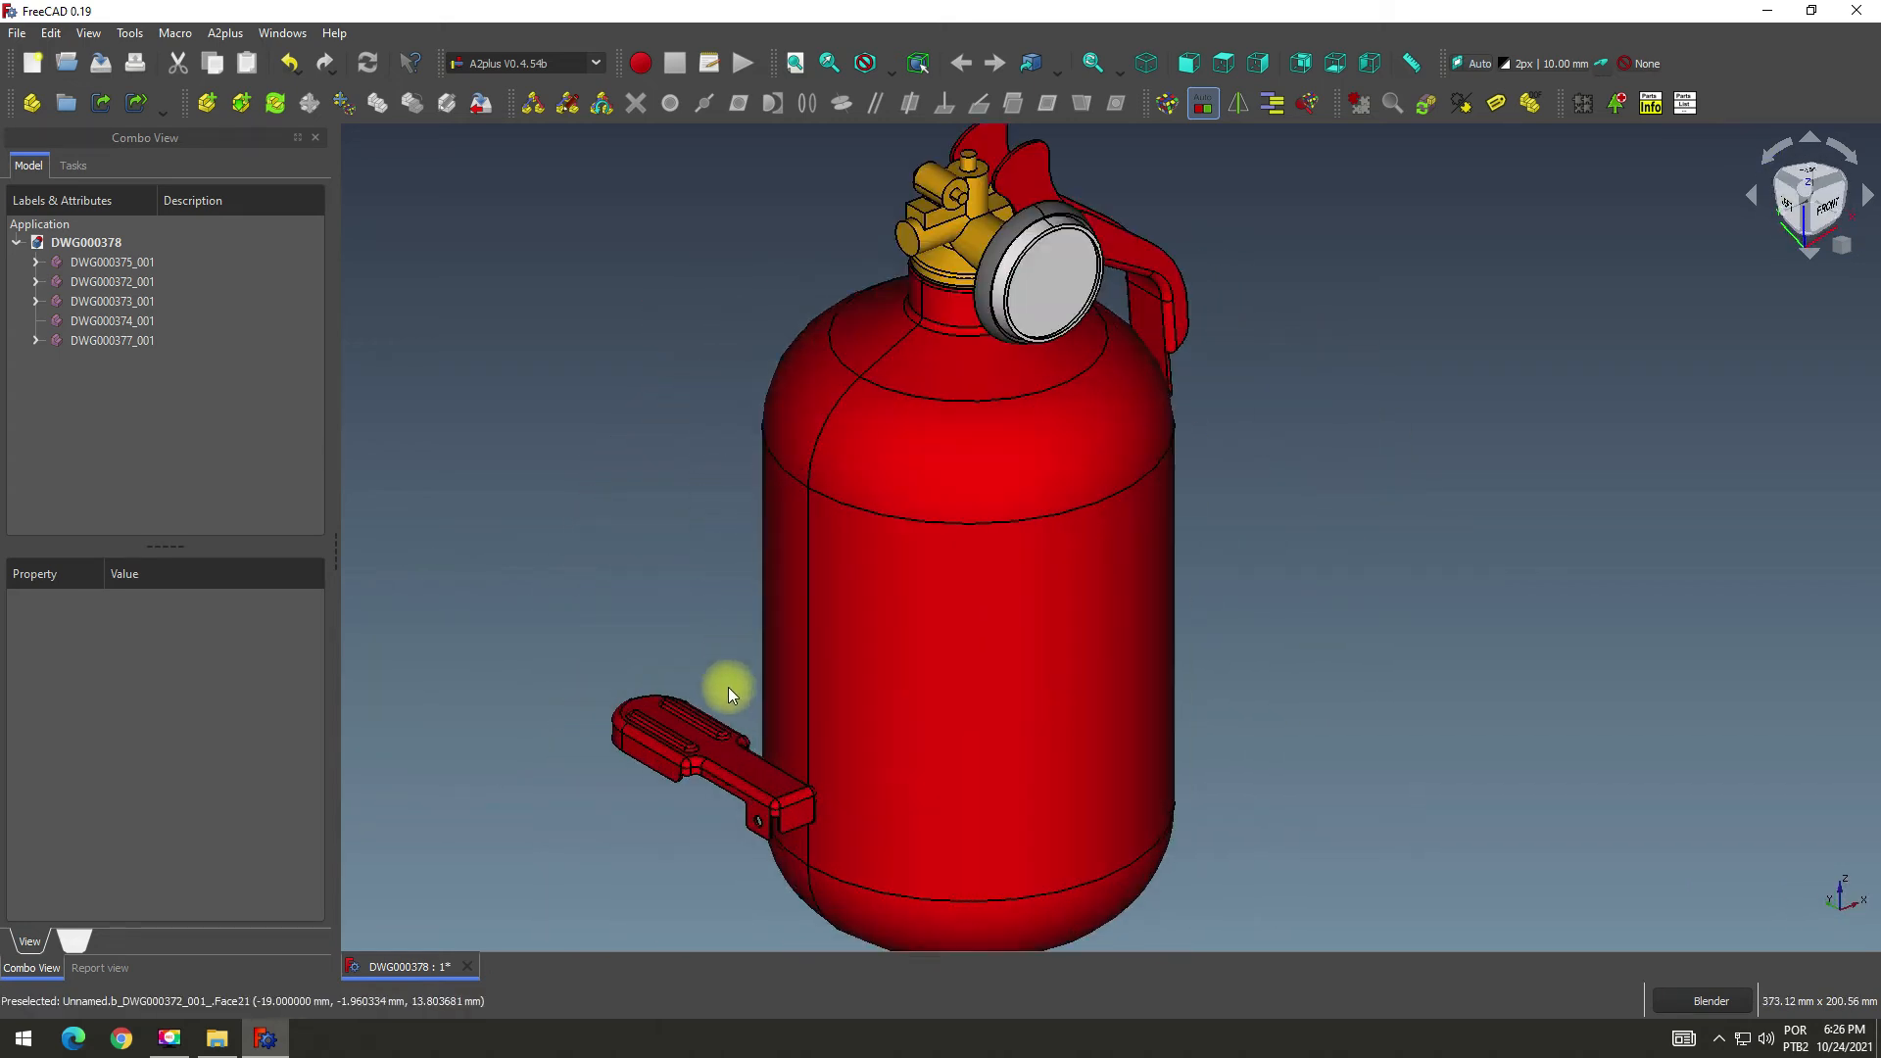
{"action": "left_click", "coordinate": [100, 62]}
Transform the lever DWG000374_001, rotating it 90° about its Z axis so its rounded end points along the handle's direction.
{"action": "left_click", "coordinate": [113, 284]}
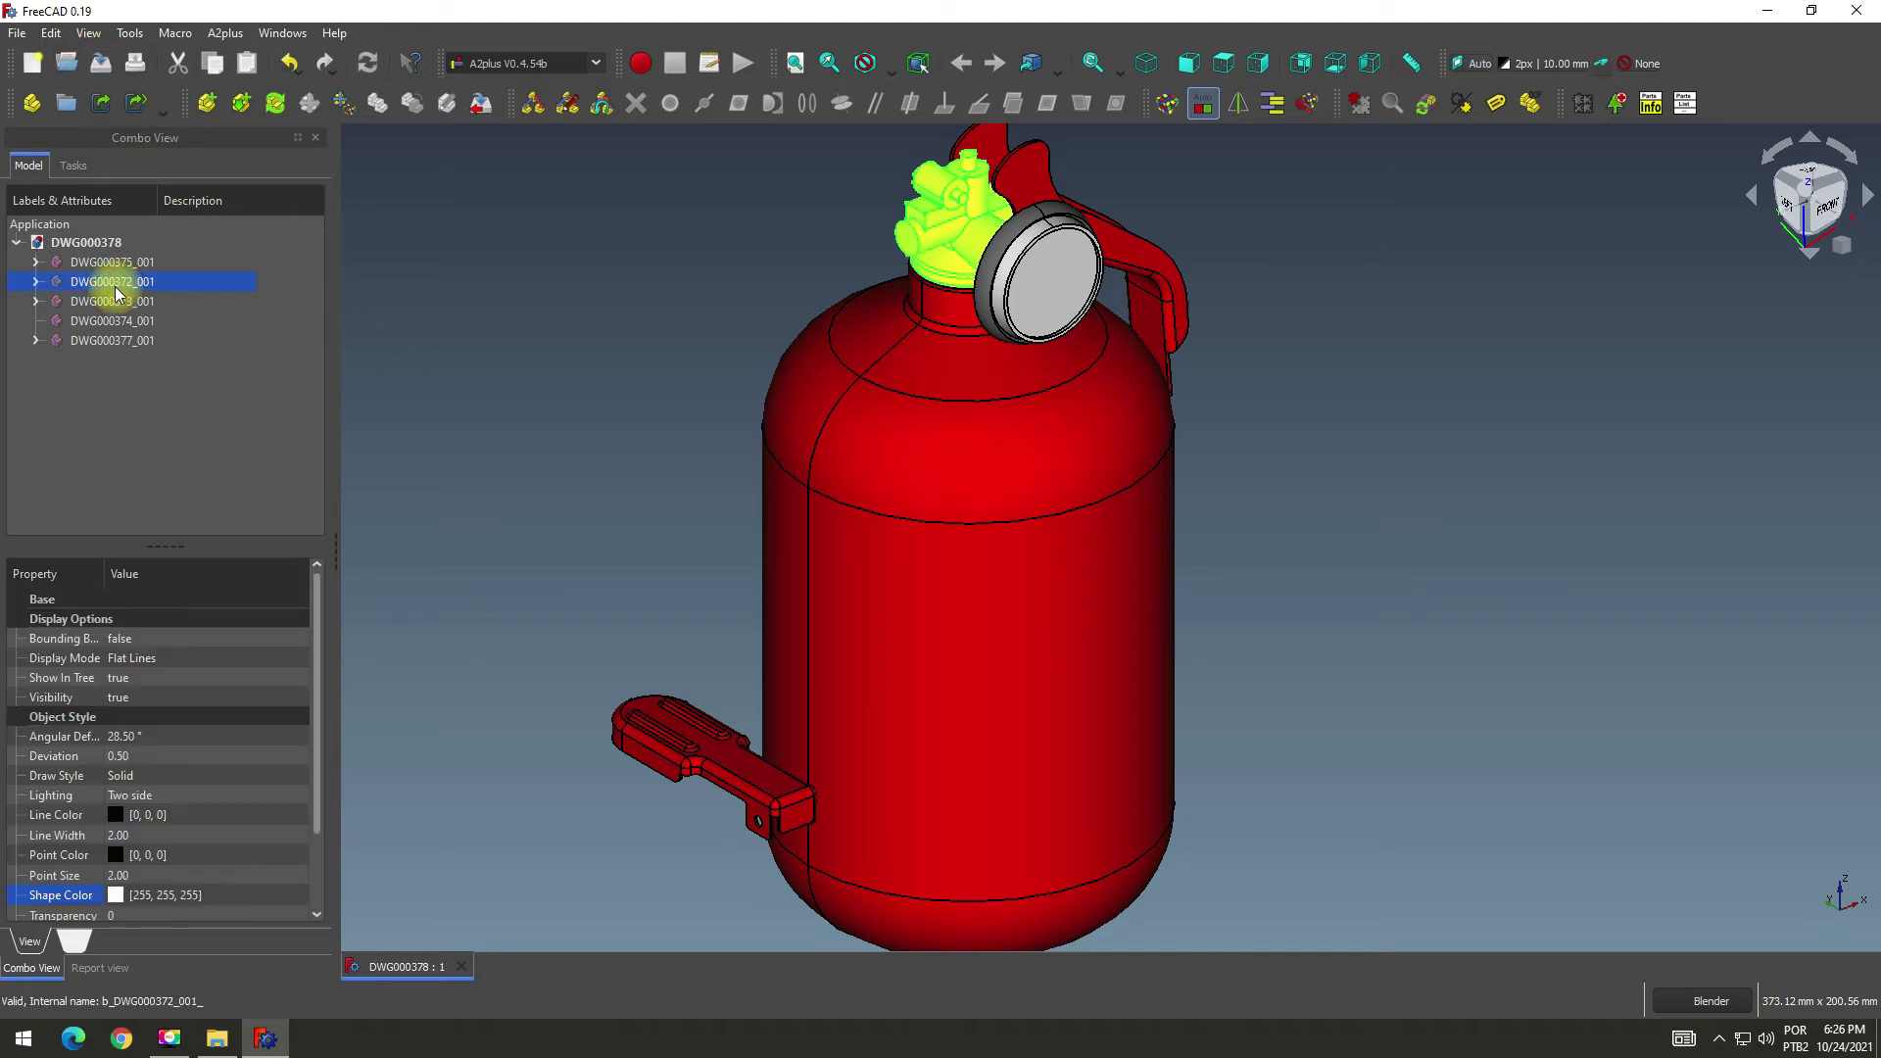
{"action": "left_click", "coordinate": [115, 303]}
{"action": "left_click", "coordinate": [114, 323]}
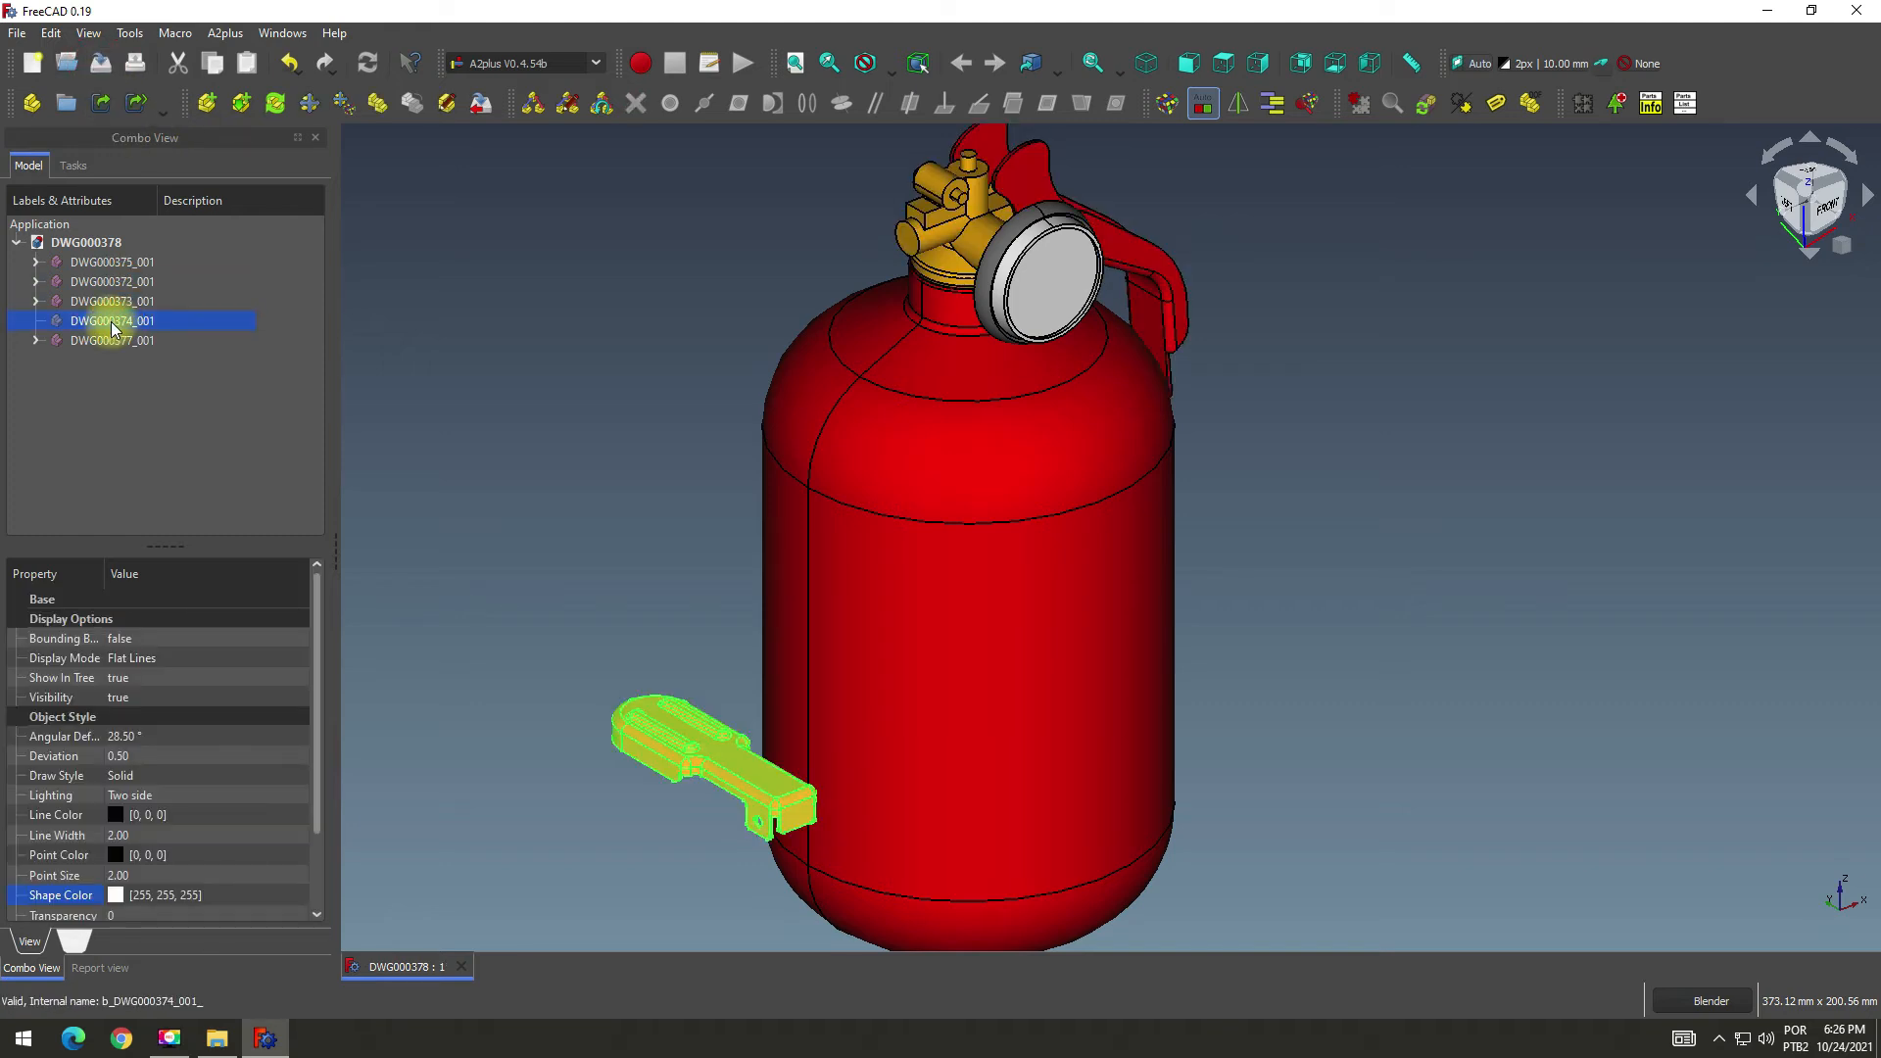
{"action": "right_click", "coordinate": [113, 324]}
{"action": "left_click", "coordinate": [161, 338]}
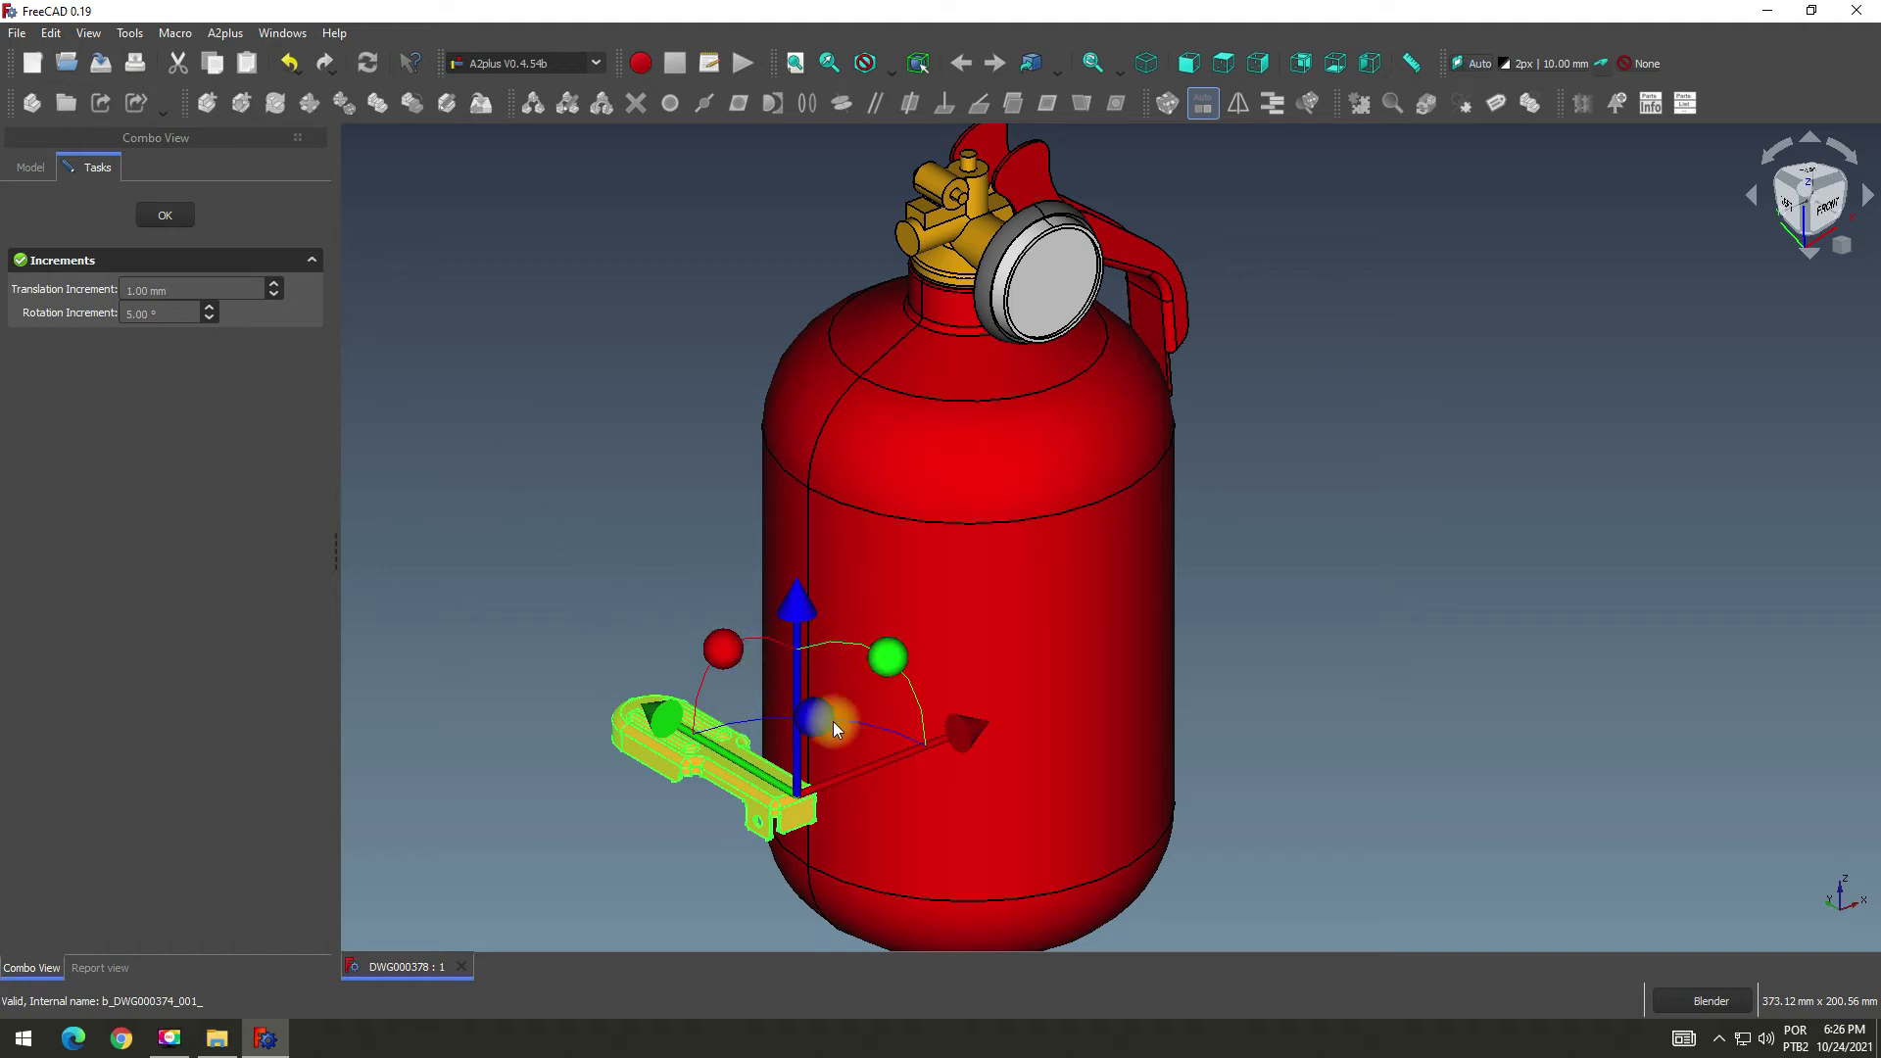
{"action": "left_click_drag", "start_coordinate": [849, 723], "coordinate": [982, 830]}
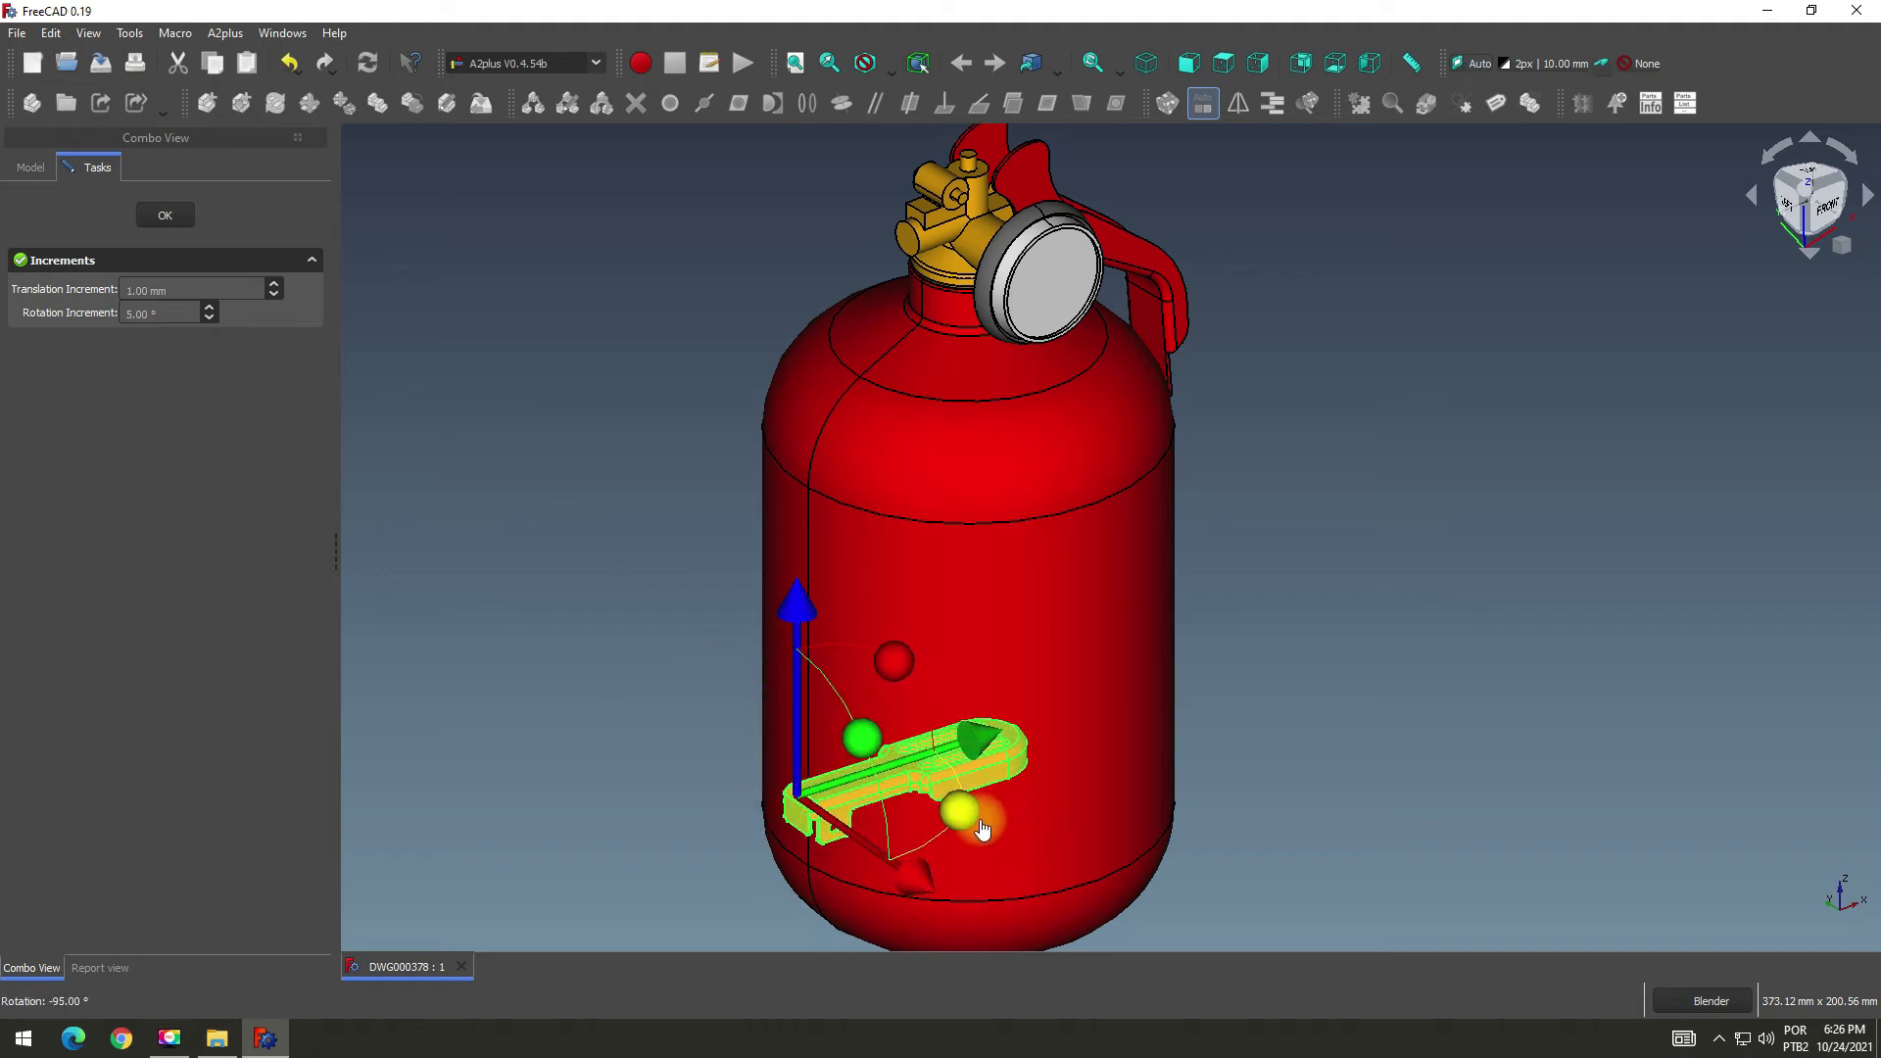
{"action": "left_click", "coordinate": [1224, 63]}
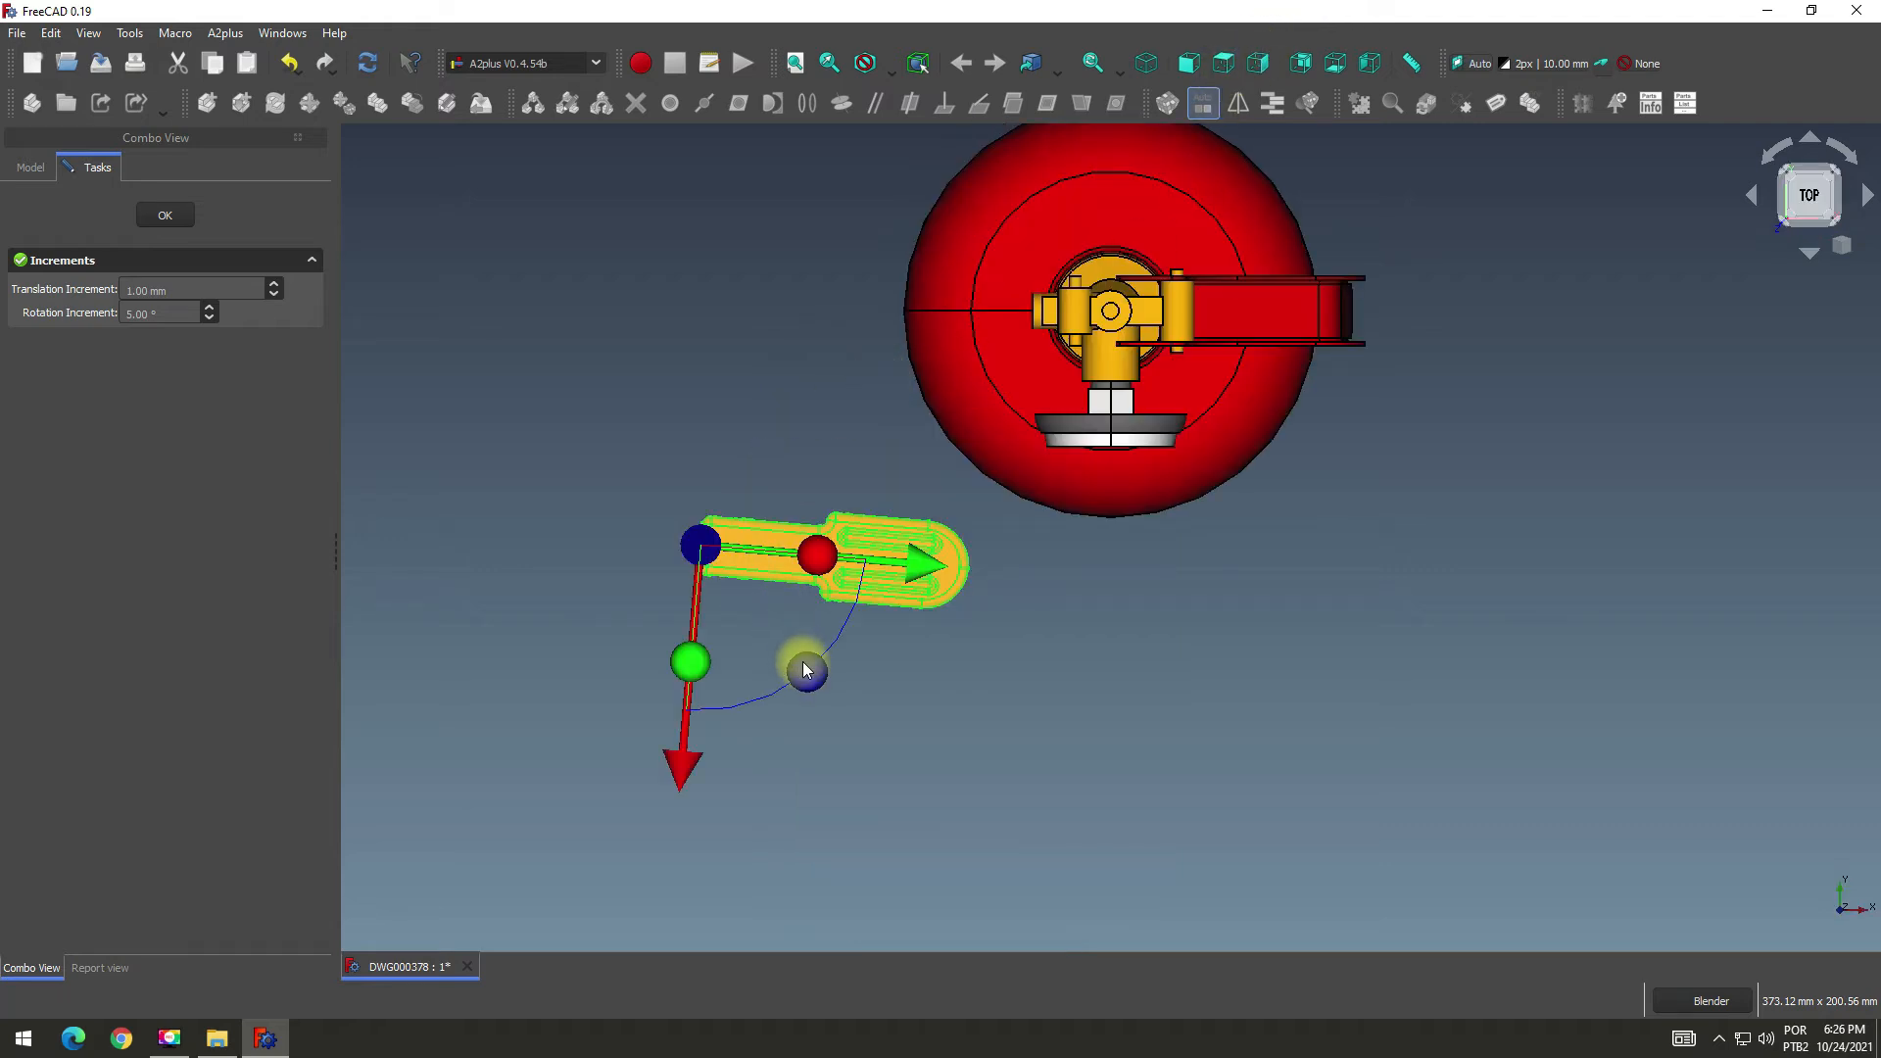
{"action": "left_click_drag", "start_coordinate": [816, 683], "coordinate": [831, 680]}
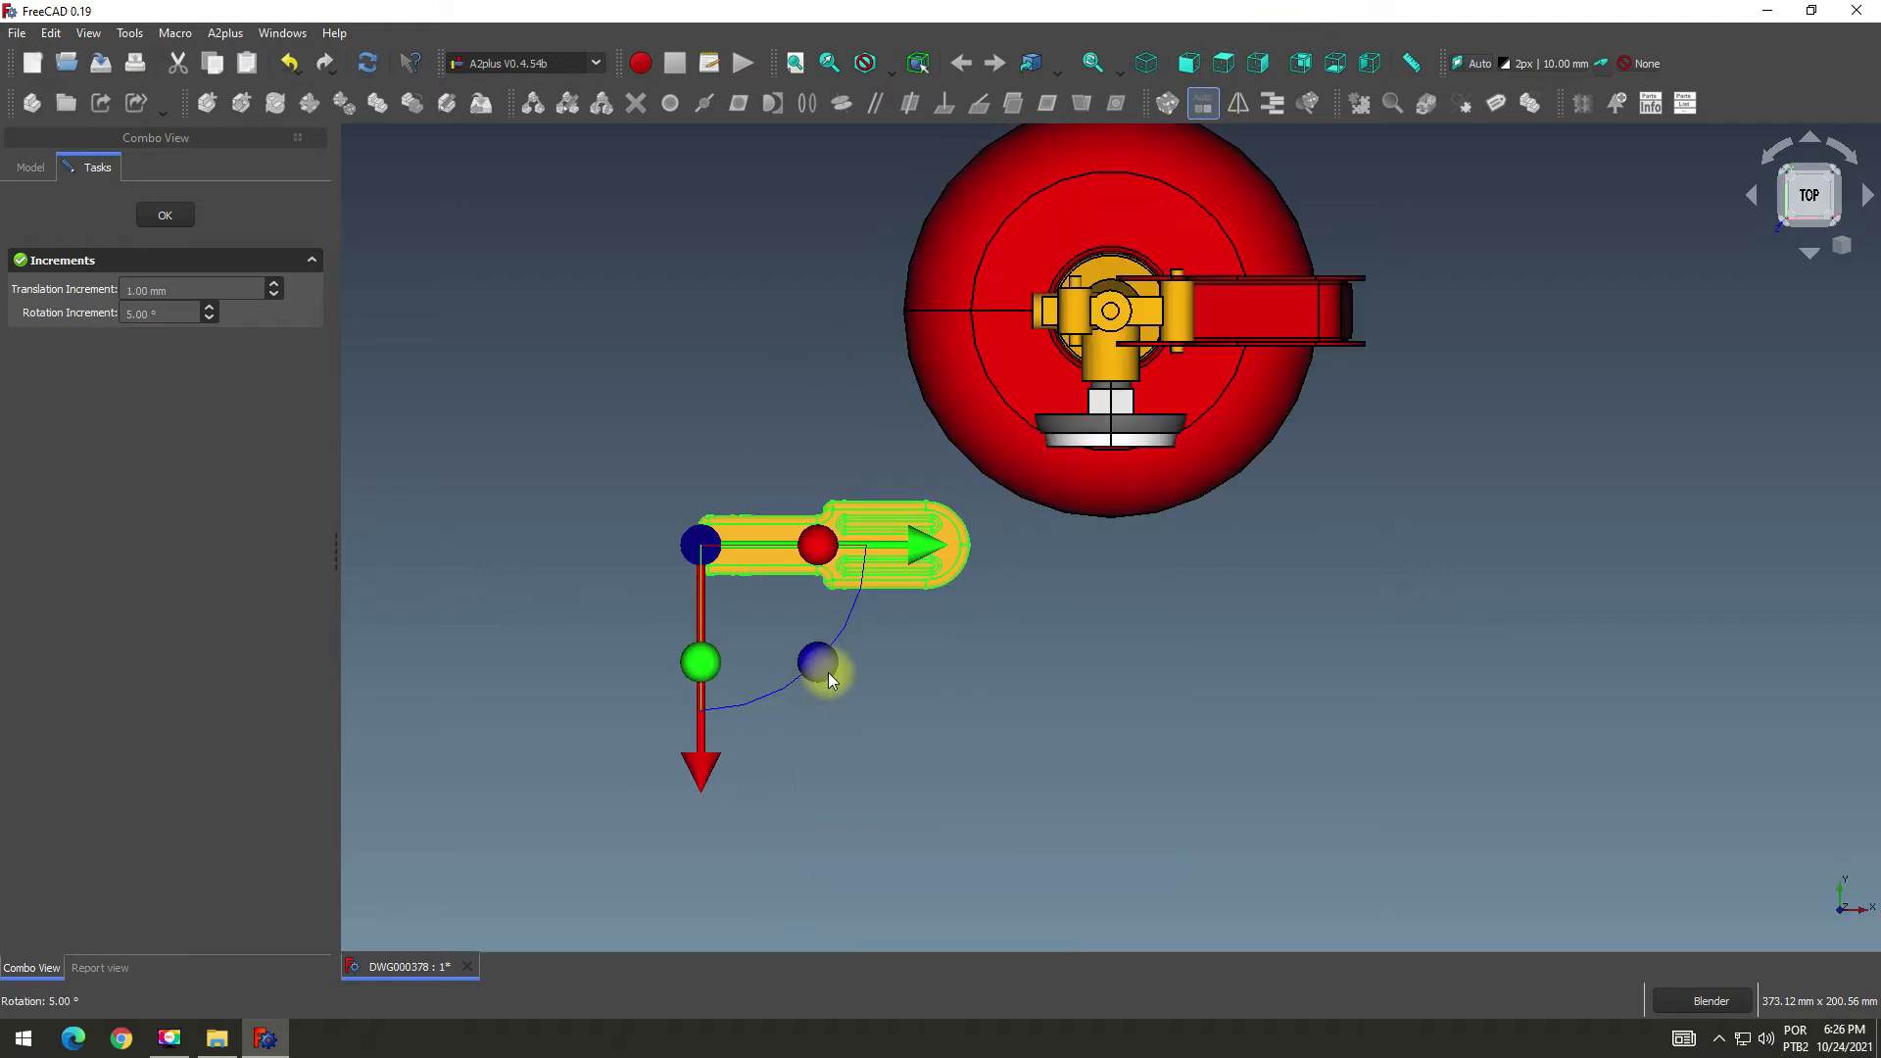
{"action": "scroll", "coordinate": [803, 626], "scroll_direction": "up", "scroll_amount": 2}
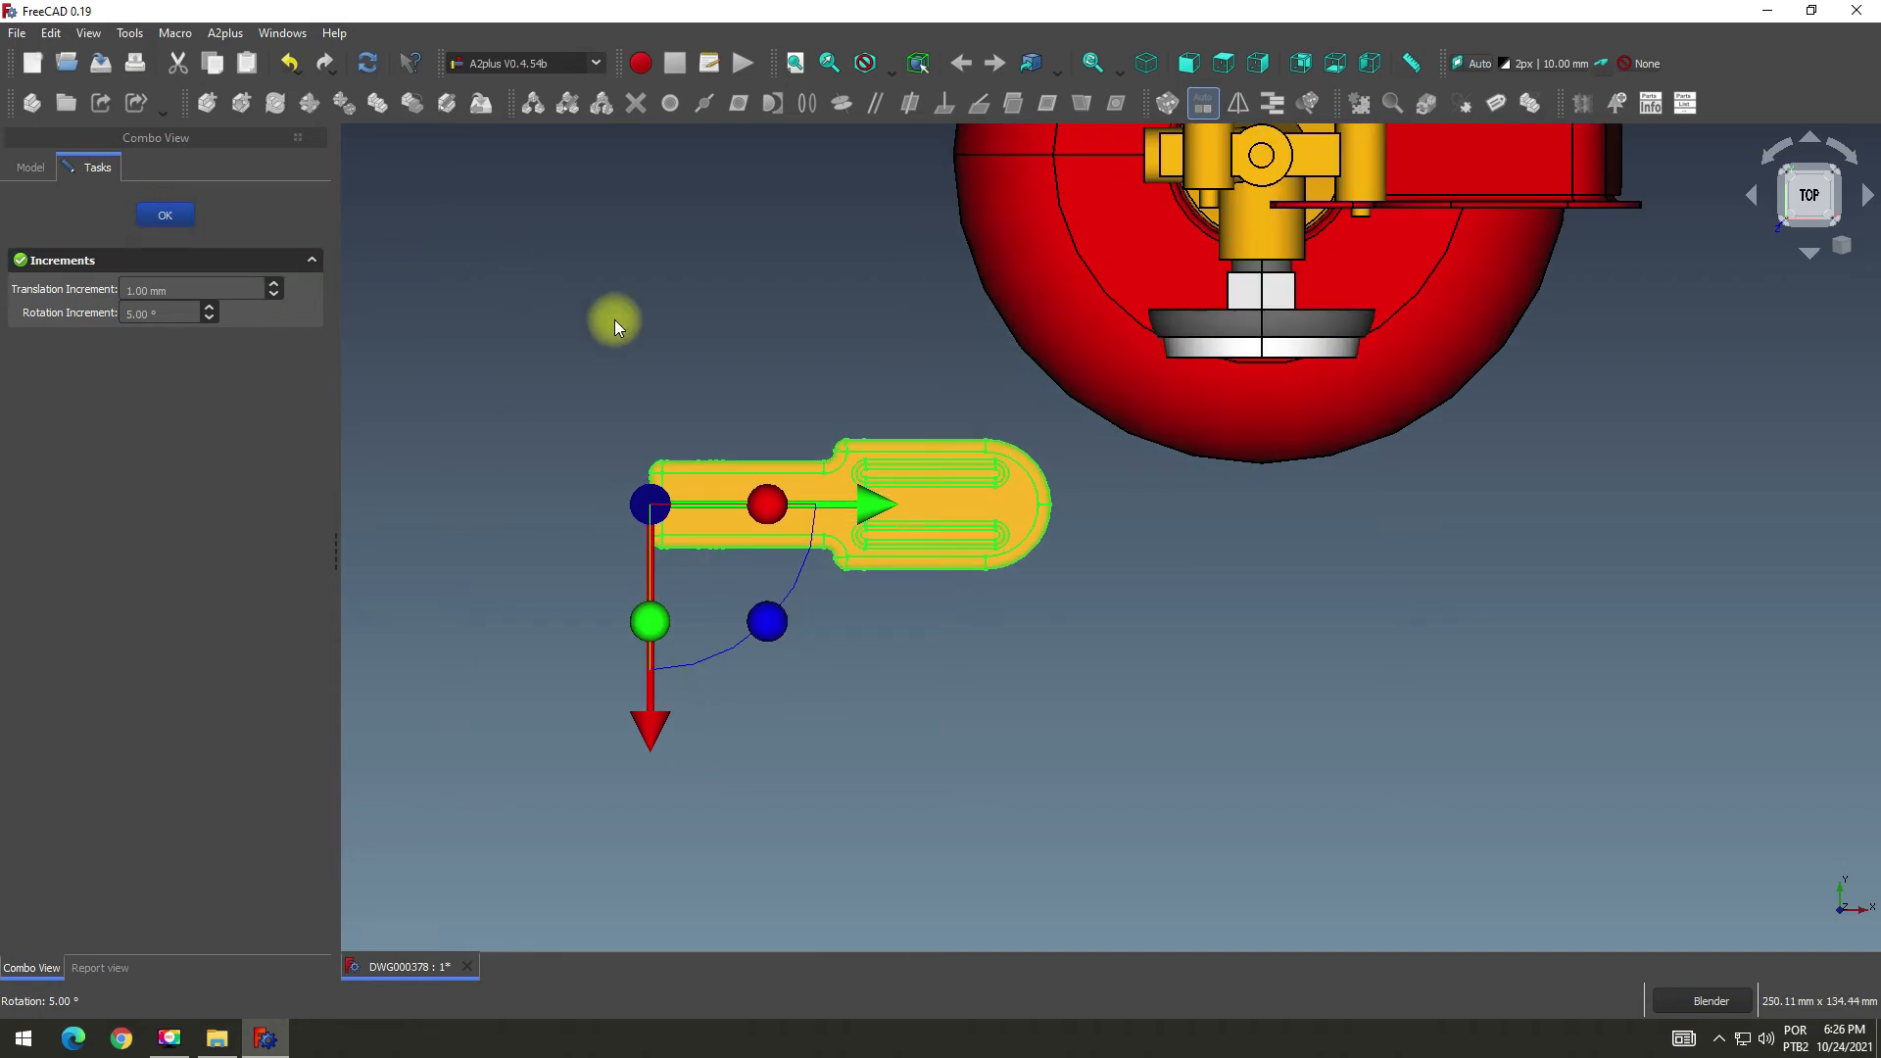
{"action": "left_click", "coordinate": [162, 218]}
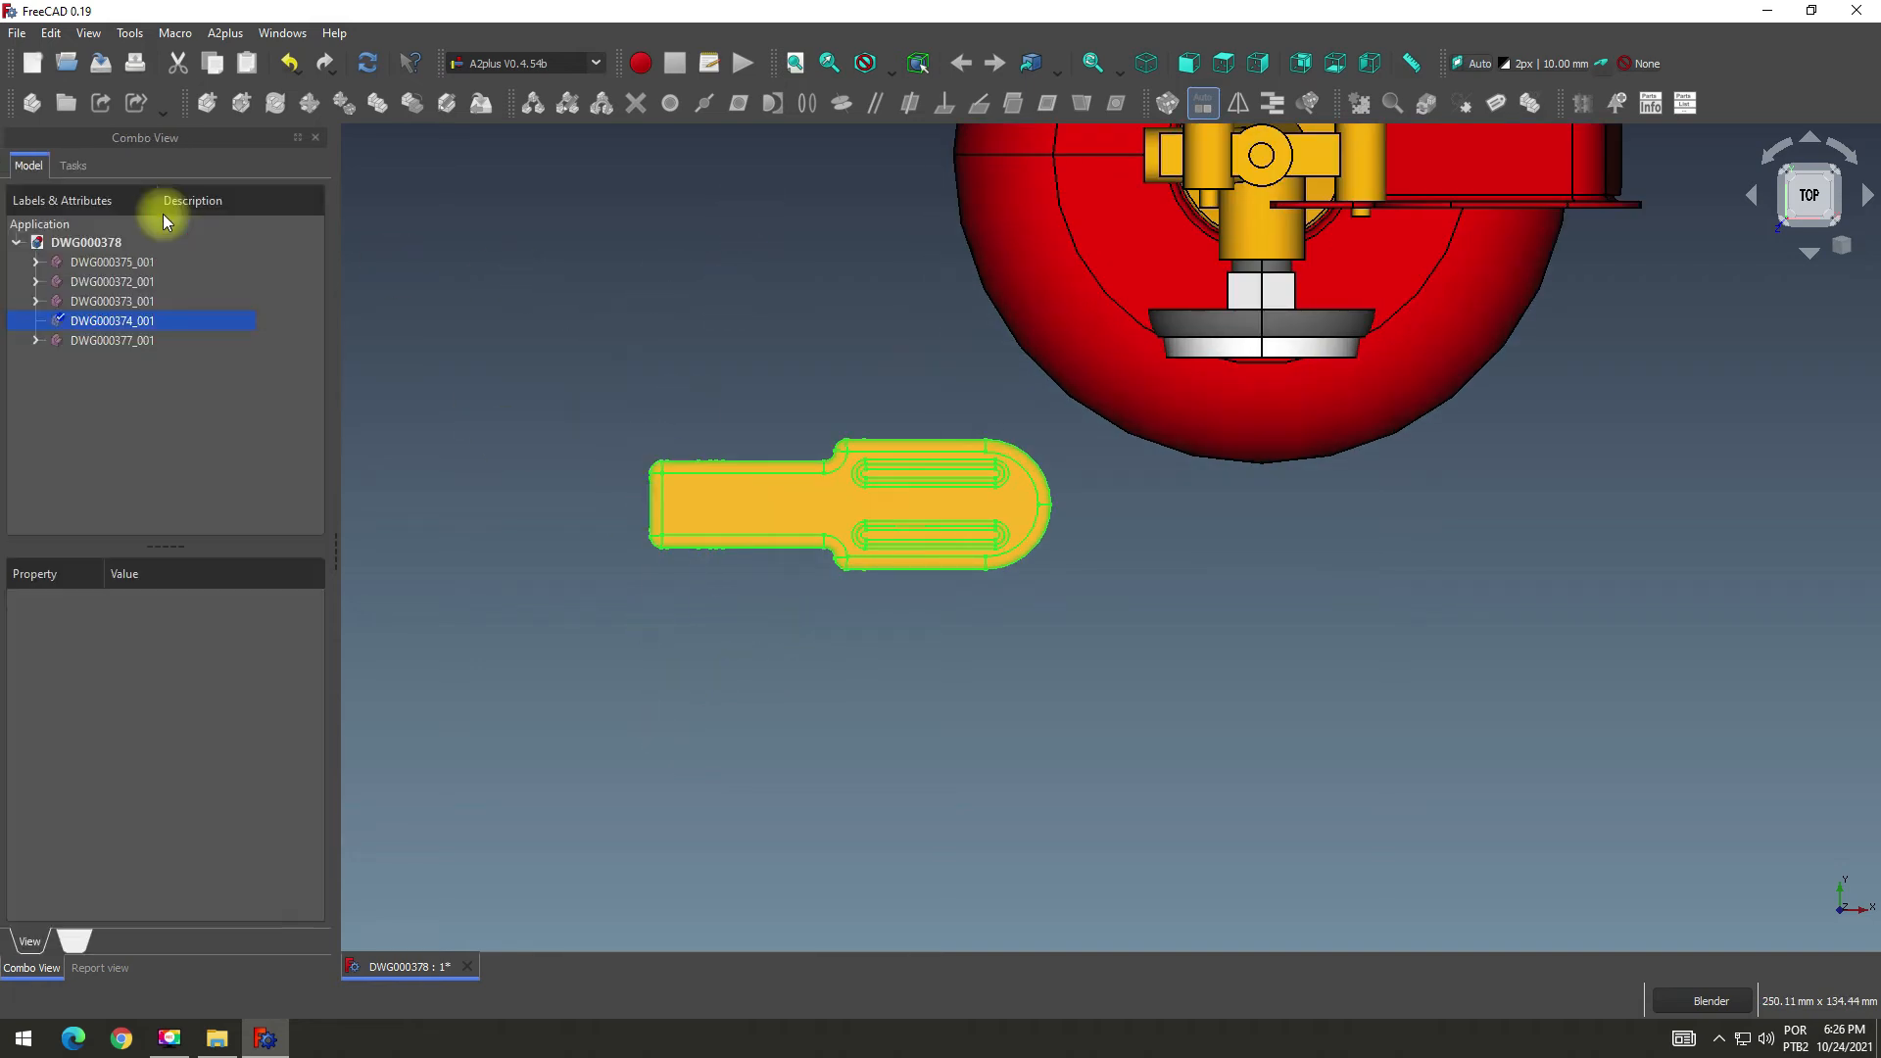
Constrain the lever's small pivot hole edge to the round shoulder edge at the valve's upper pin with a circular edge constraint.
{"action": "left_click", "coordinate": [676, 314]}
{"action": "left_click", "coordinate": [795, 63]}
{"action": "left_click", "coordinate": [1144, 64]}
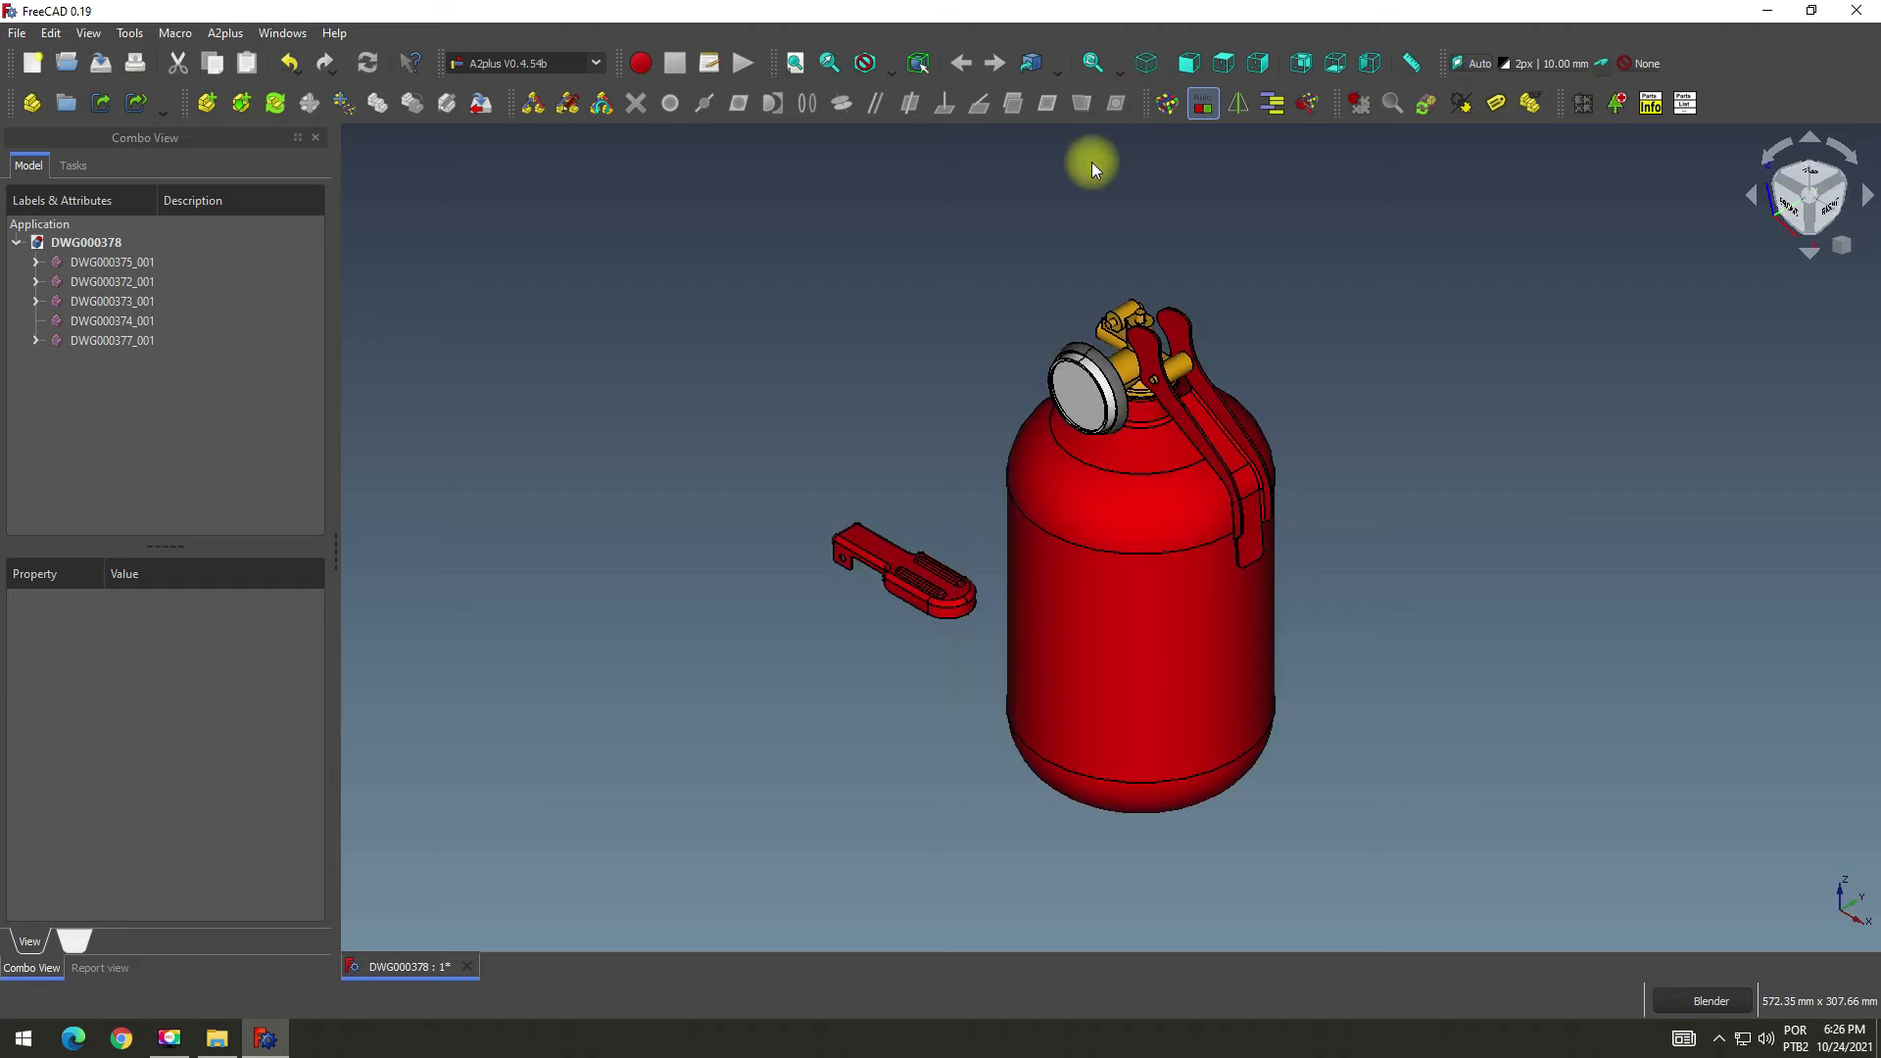
{"action": "scroll", "coordinate": [876, 505], "scroll_direction": "up", "scroll_amount": 10}
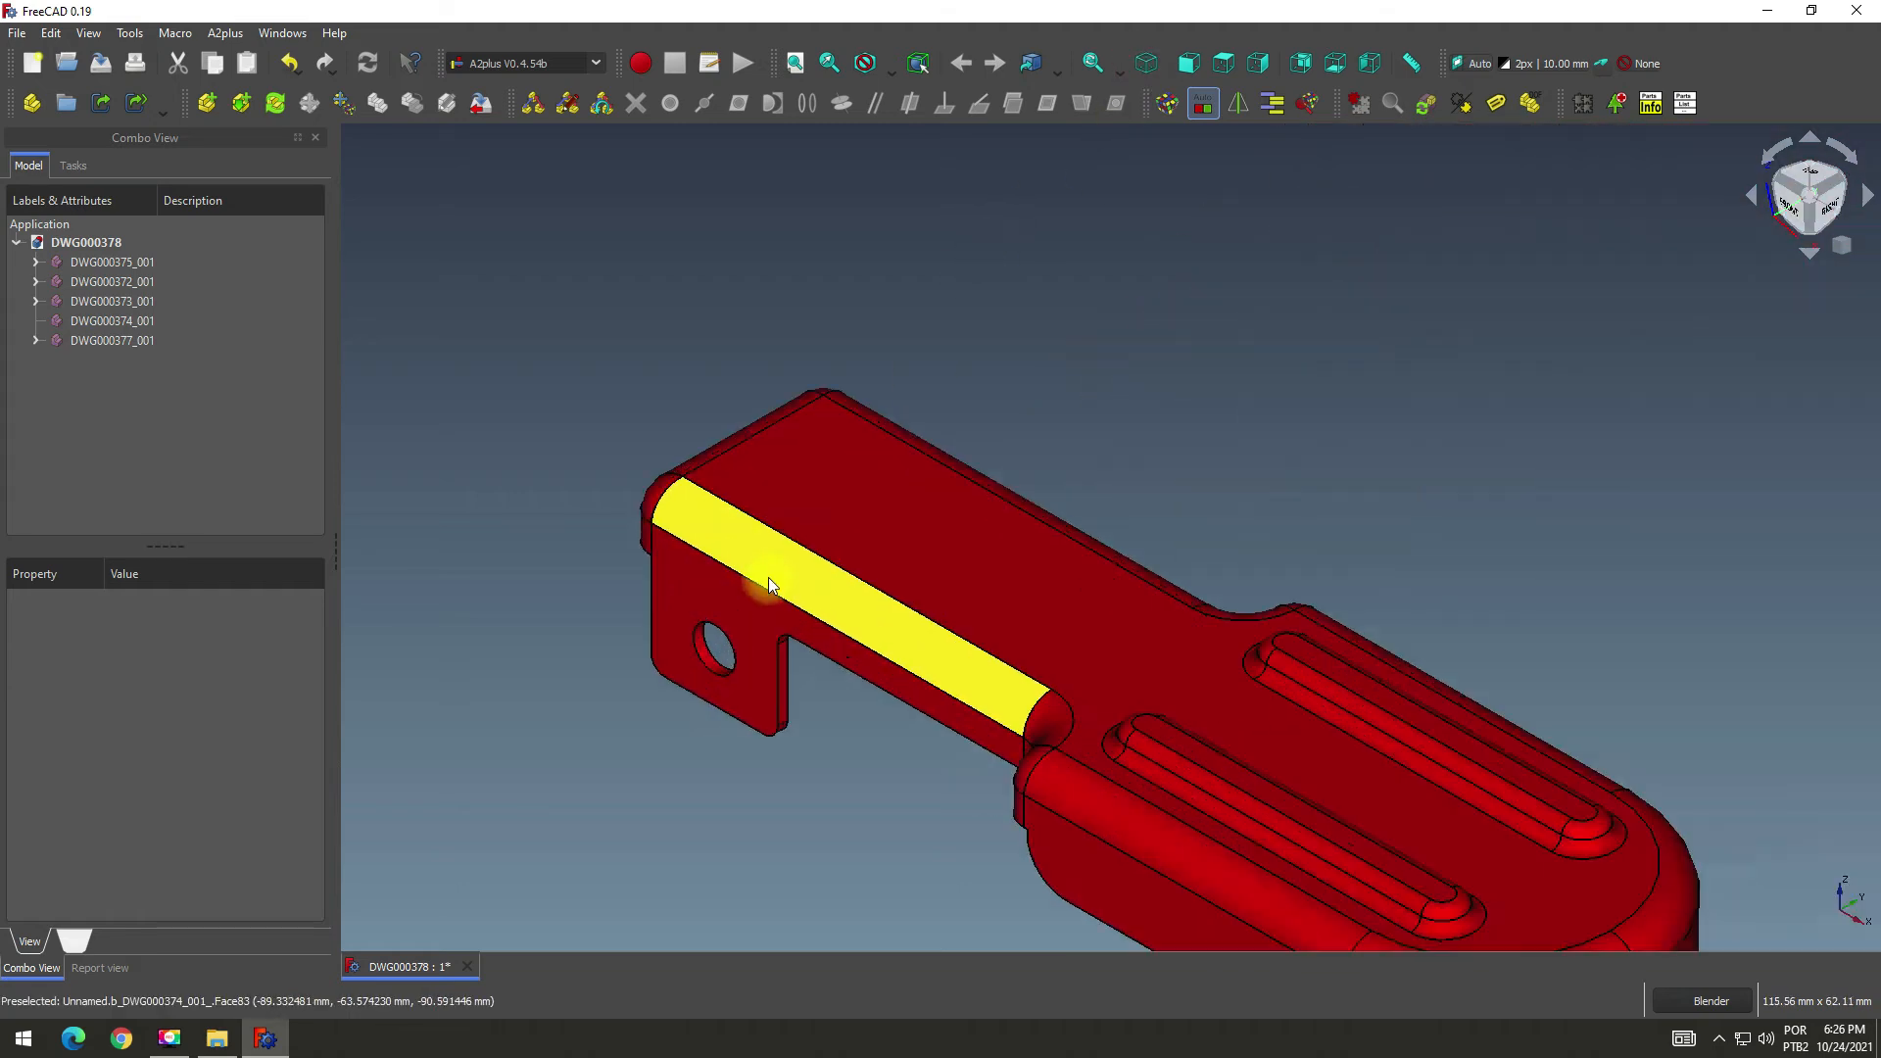
{"action": "scroll", "coordinate": [760, 583], "scroll_direction": "down", "scroll_amount": 10}
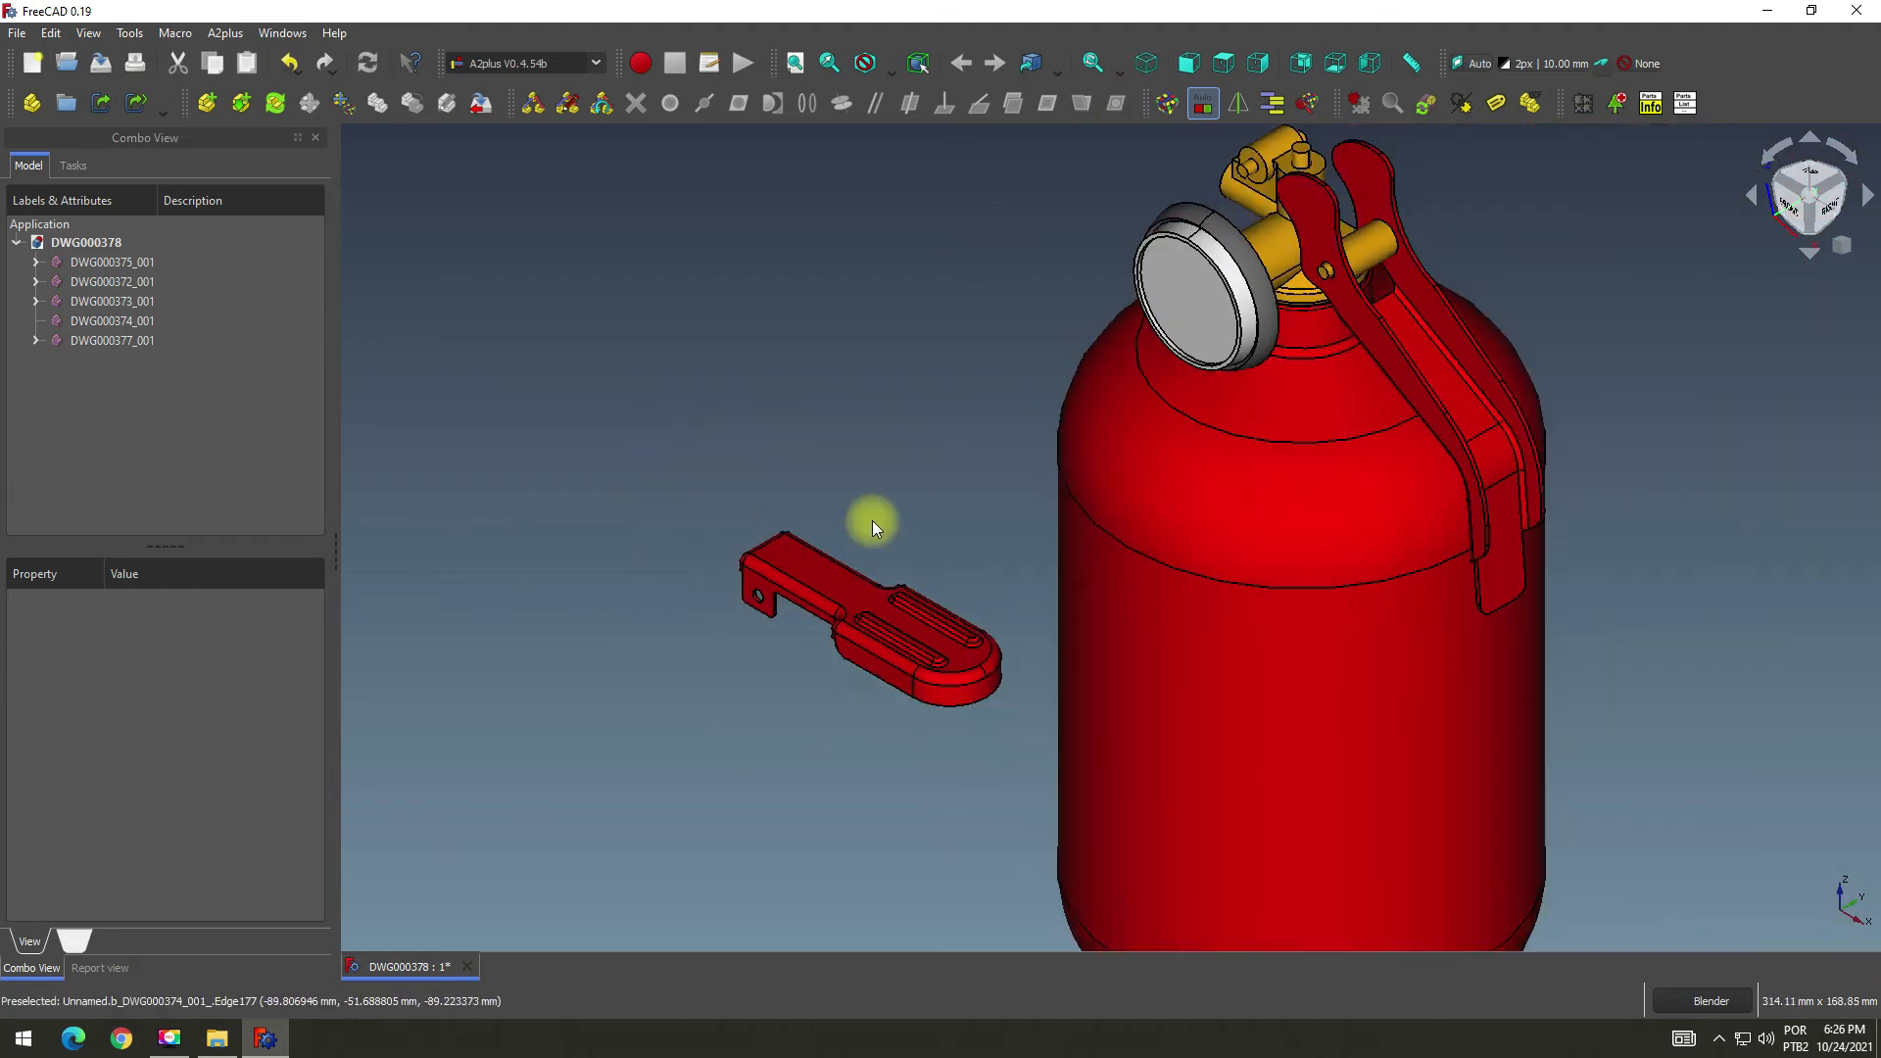
{"action": "scroll", "coordinate": [1128, 287], "scroll_direction": "up", "scroll_amount": 2}
{"action": "scroll", "coordinate": [556, 817], "scroll_direction": "up", "scroll_amount": 6}
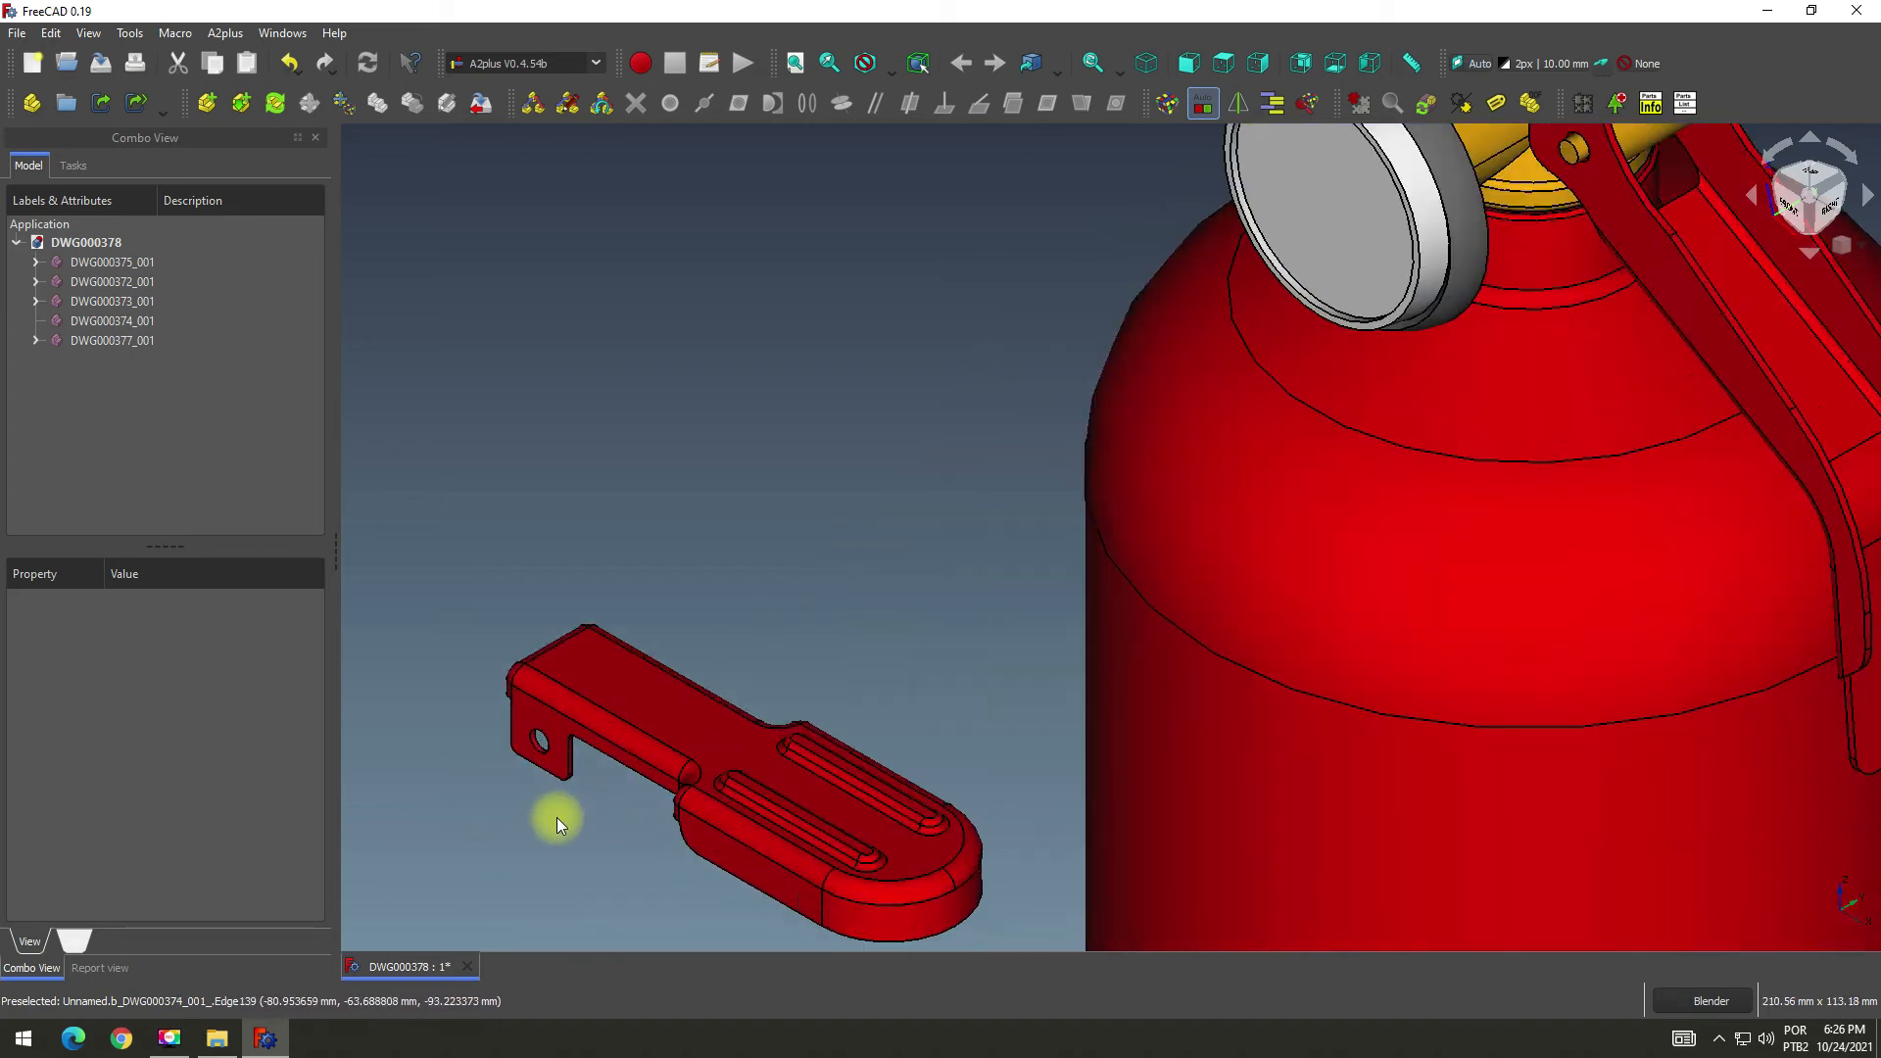
{"action": "left_click", "coordinate": [519, 725]}
{"action": "scroll", "coordinate": [520, 720], "scroll_direction": "down", "scroll_amount": 6}
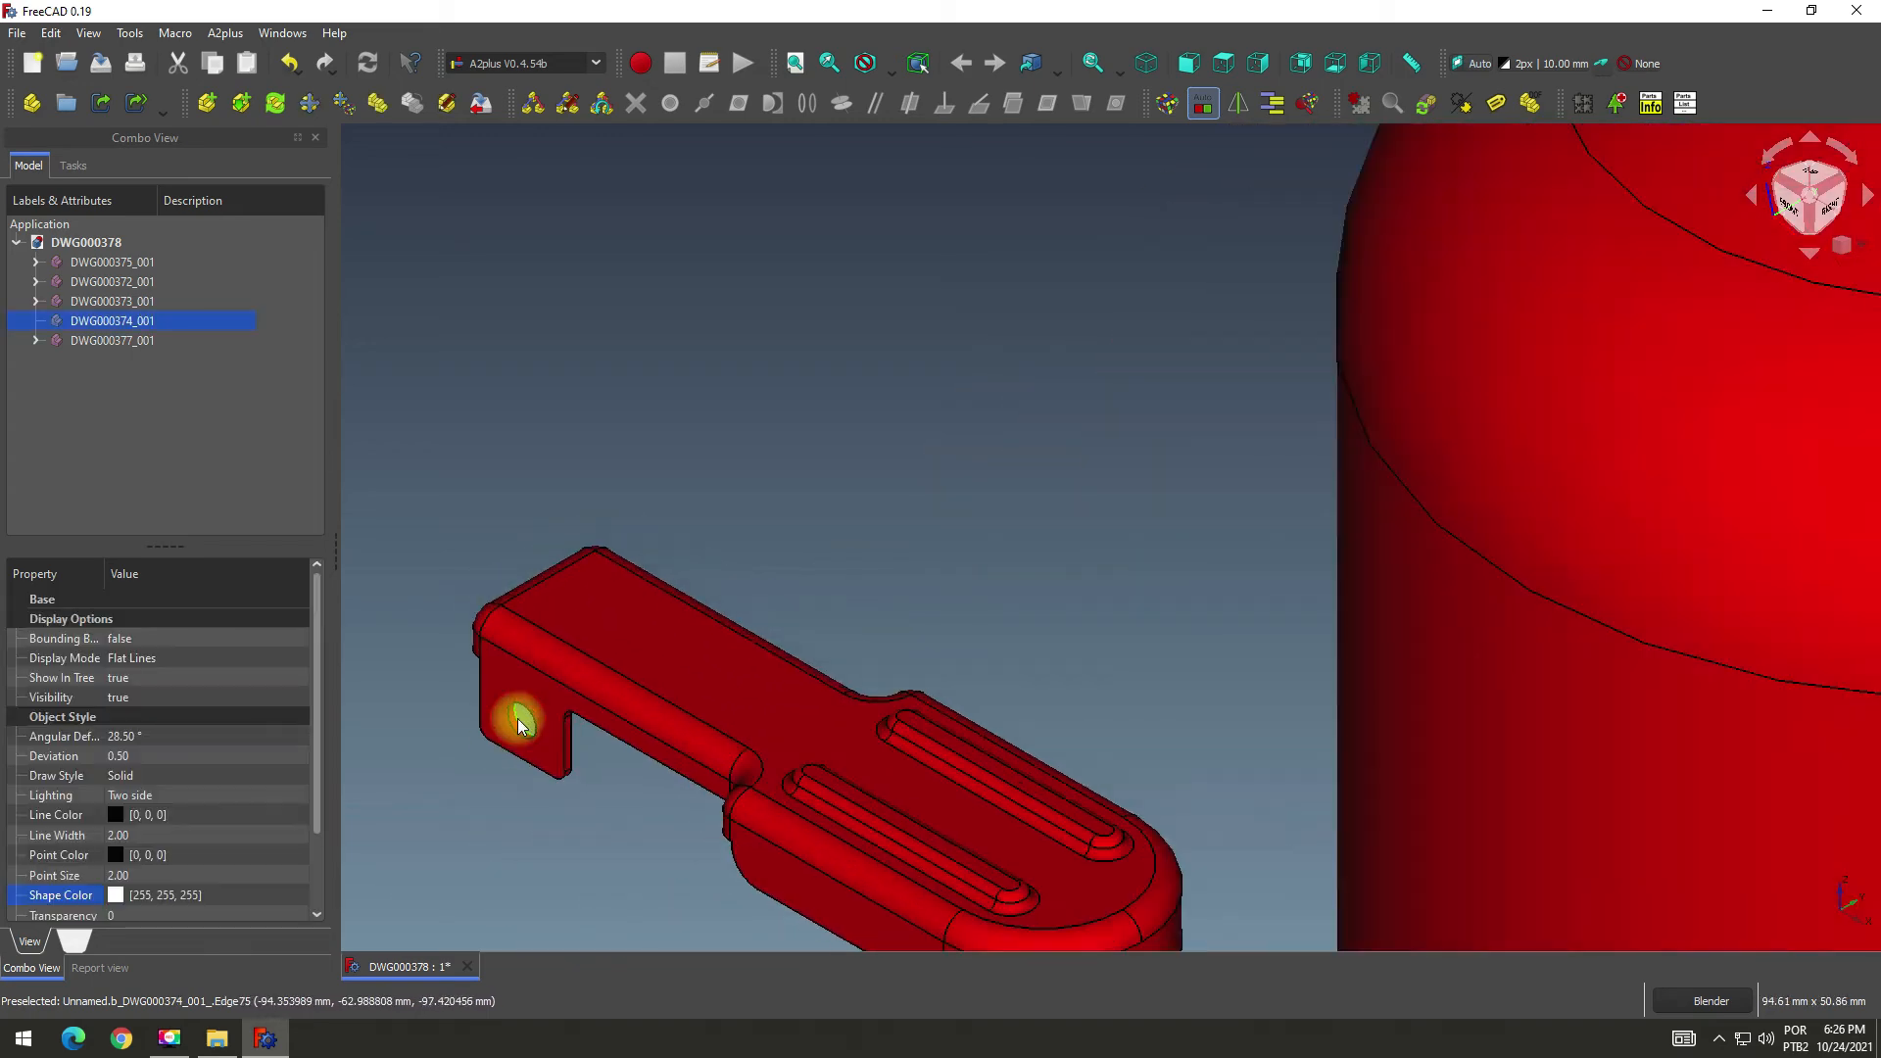
{"action": "scroll", "coordinate": [1073, 305], "scroll_direction": "up", "scroll_amount": 6}
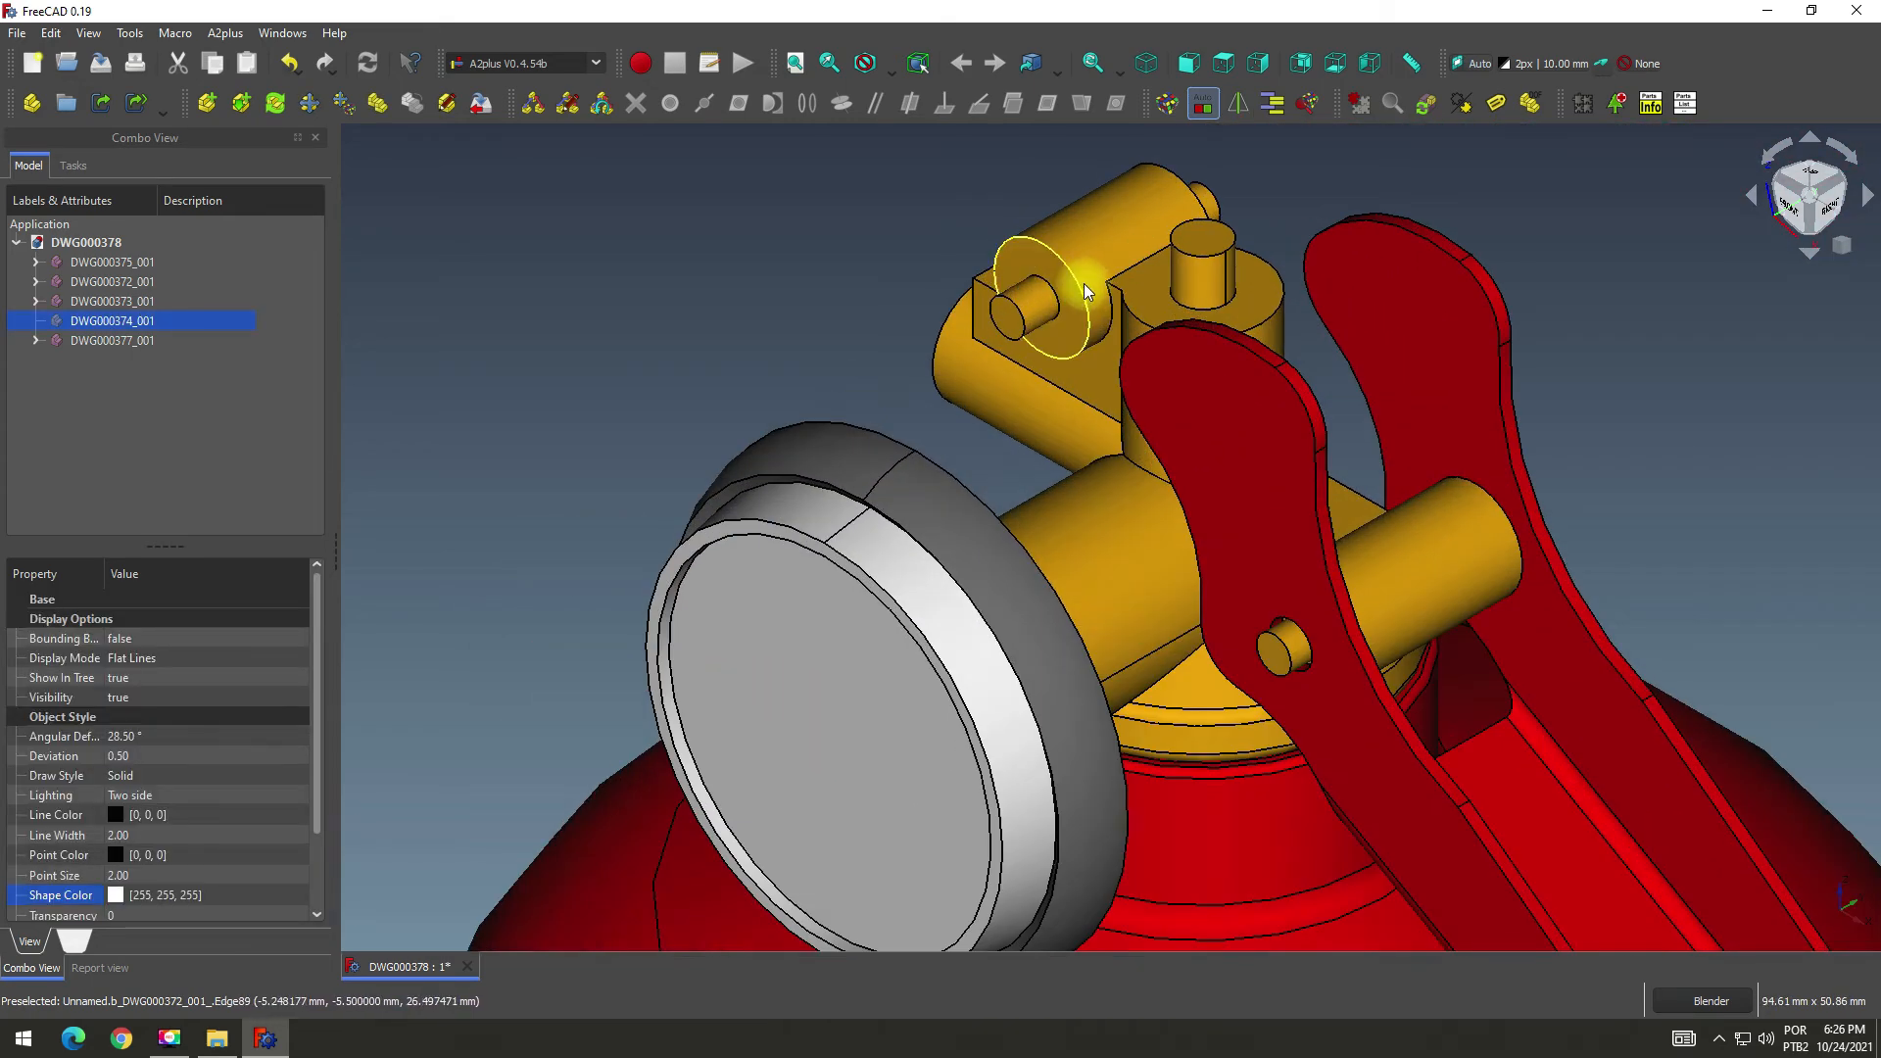
{"action": "left_click", "coordinate": [1076, 291], "text": "ctrl"}
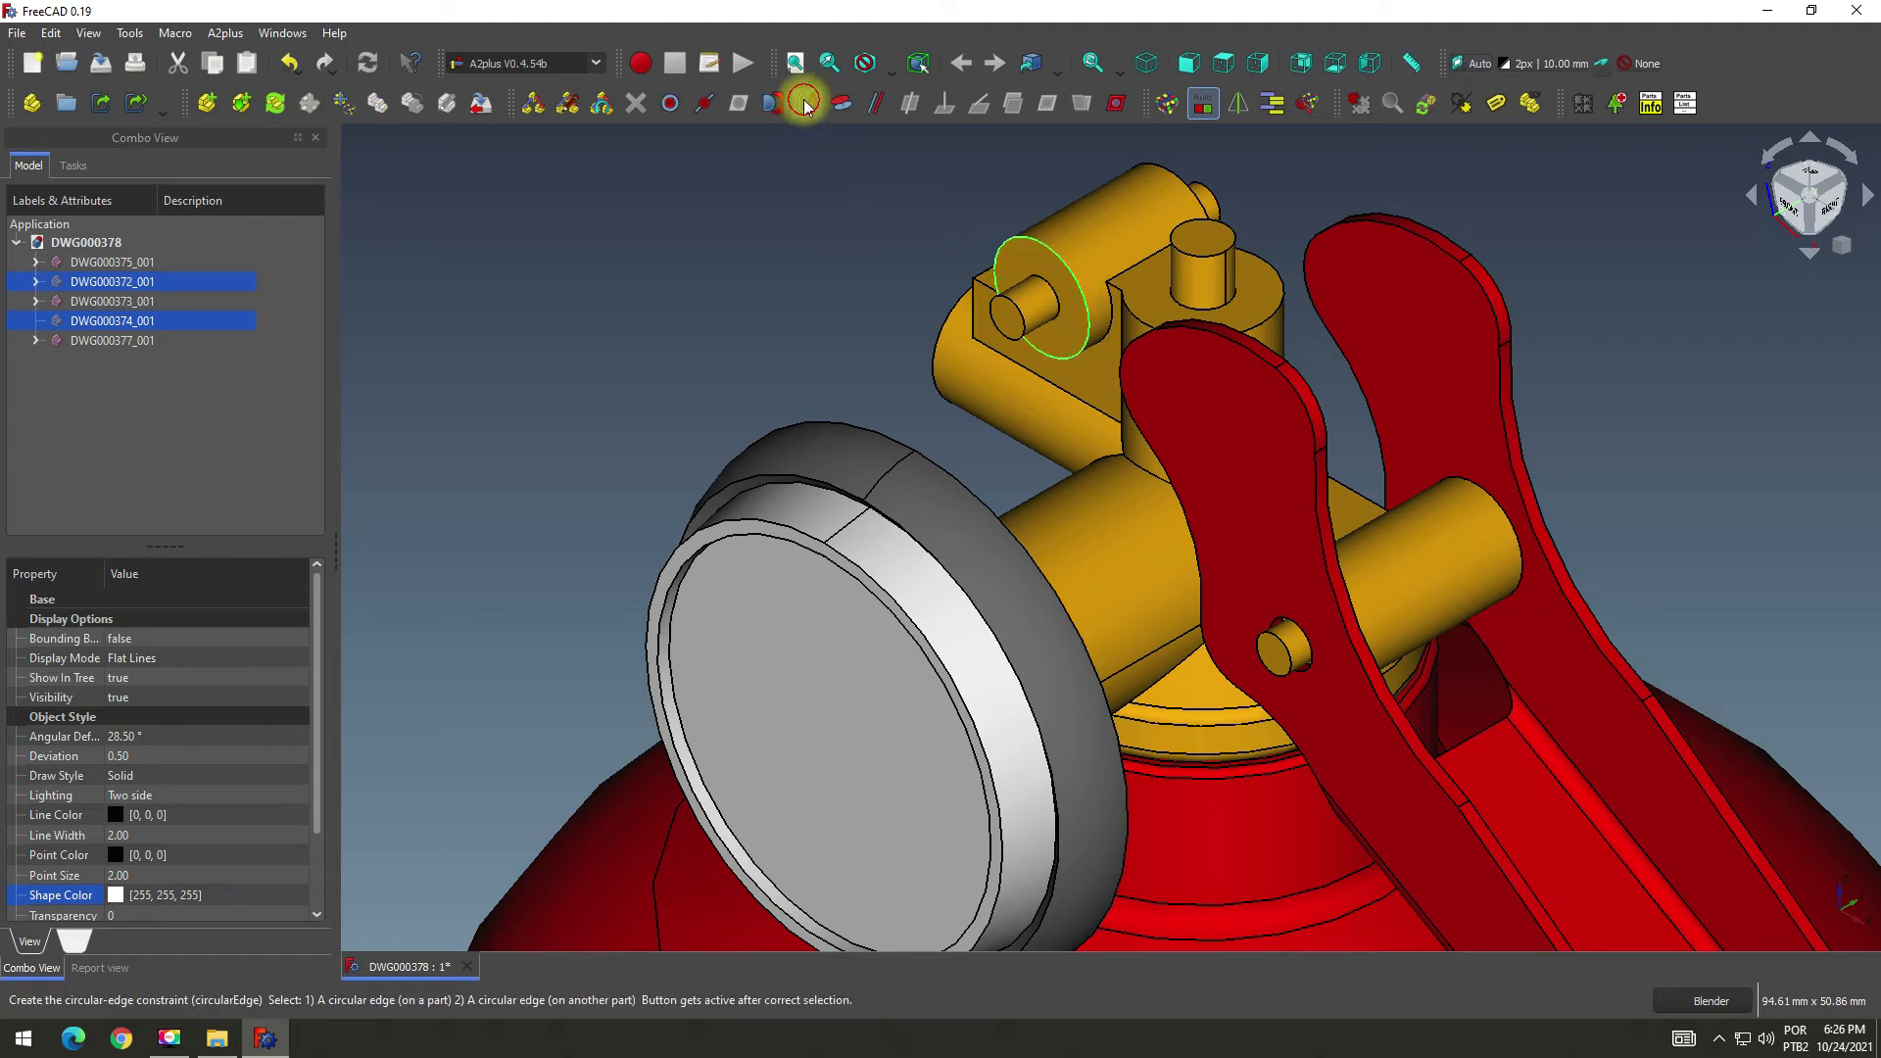
{"action": "left_click", "coordinate": [806, 103]}
{"action": "left_click", "coordinate": [1469, 638]}
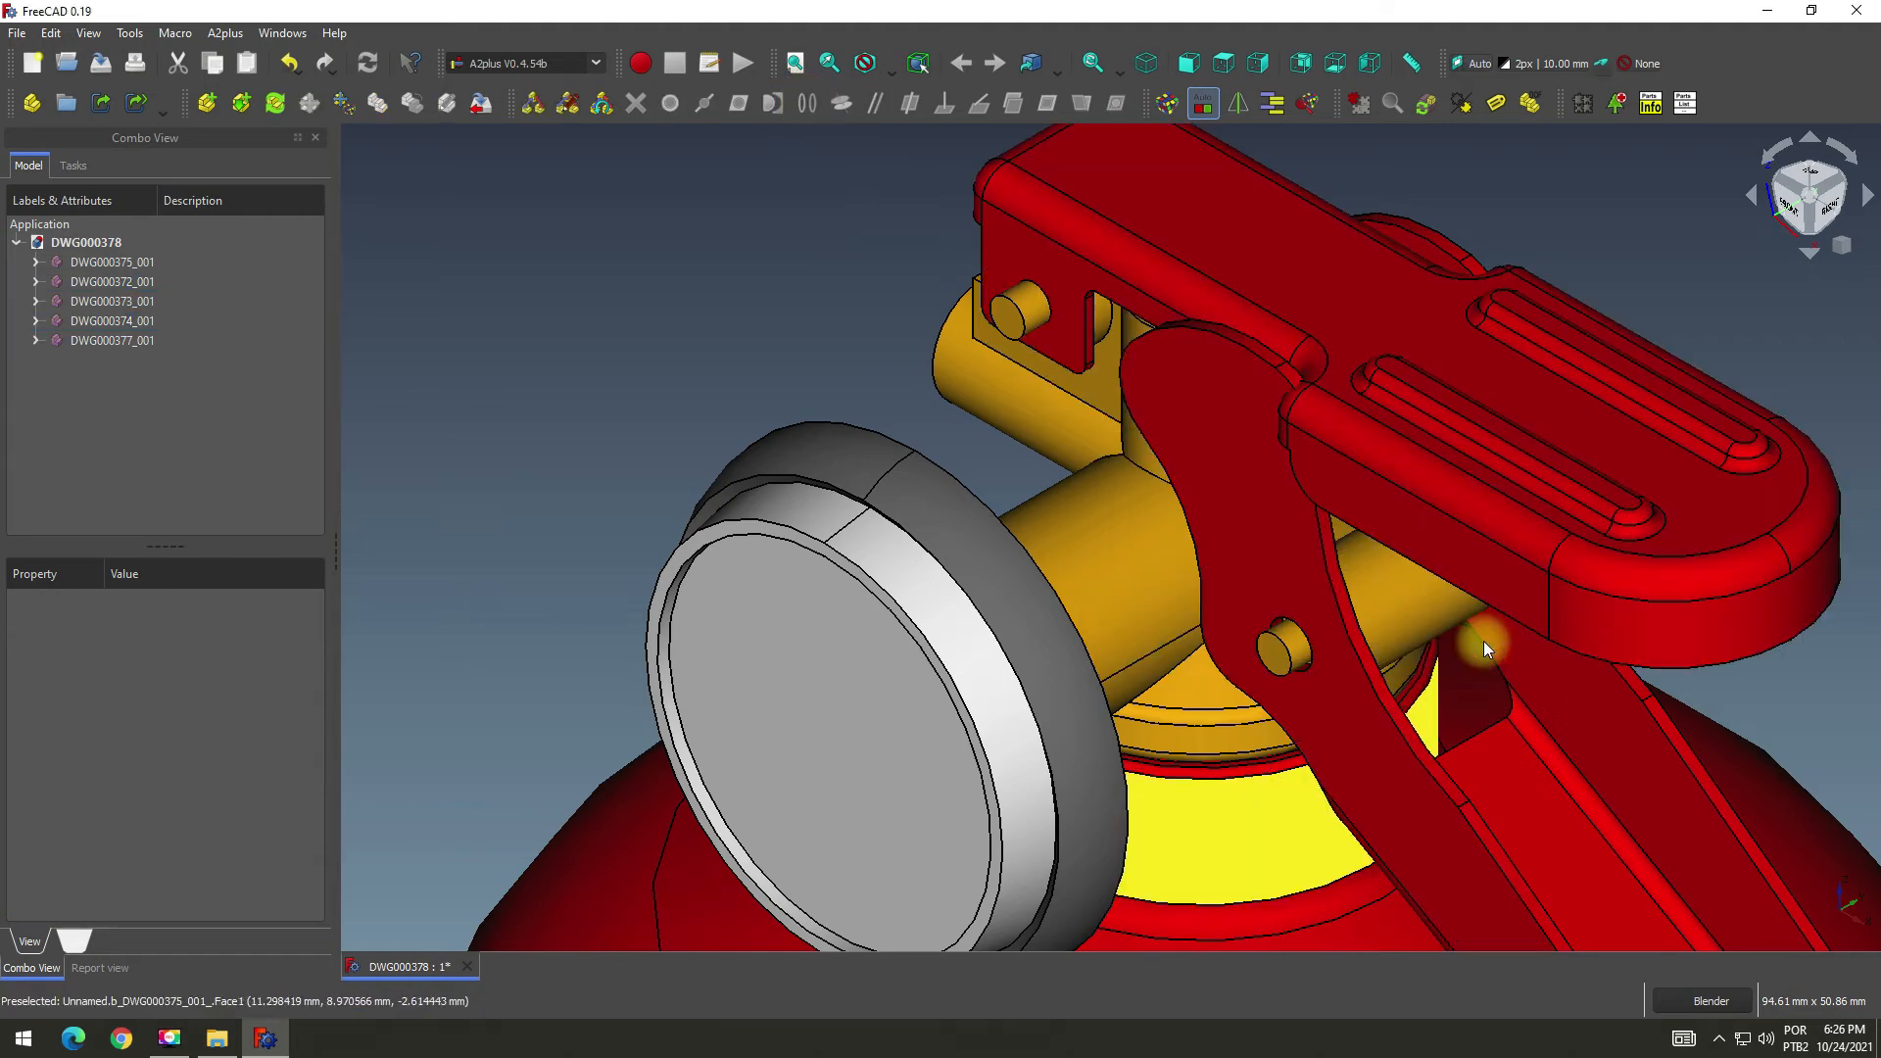
Check the fitted lever from the front and save the assembly.
{"action": "left_click", "coordinate": [1186, 65]}
{"action": "scroll", "coordinate": [832, 555], "scroll_direction": "down", "scroll_amount": 4}
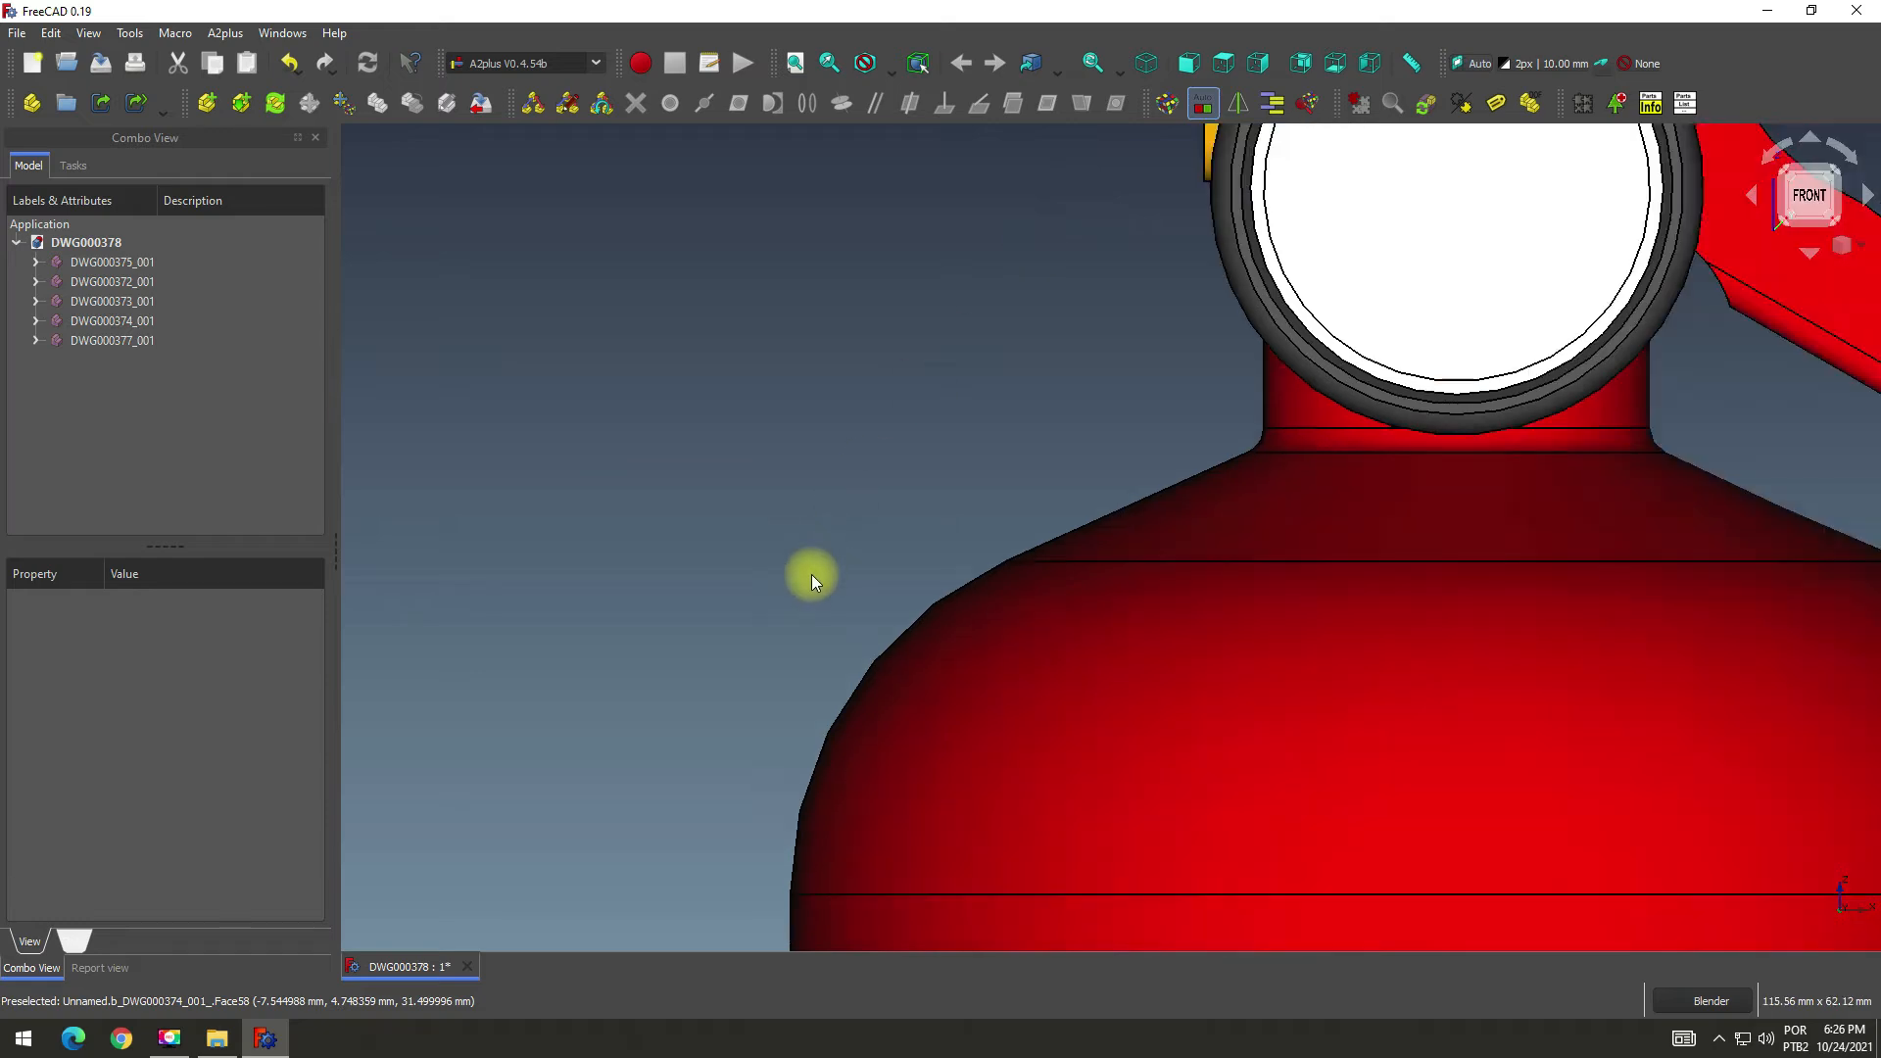
{"action": "scroll", "coordinate": [1273, 338], "scroll_direction": "up", "scroll_amount": 2}
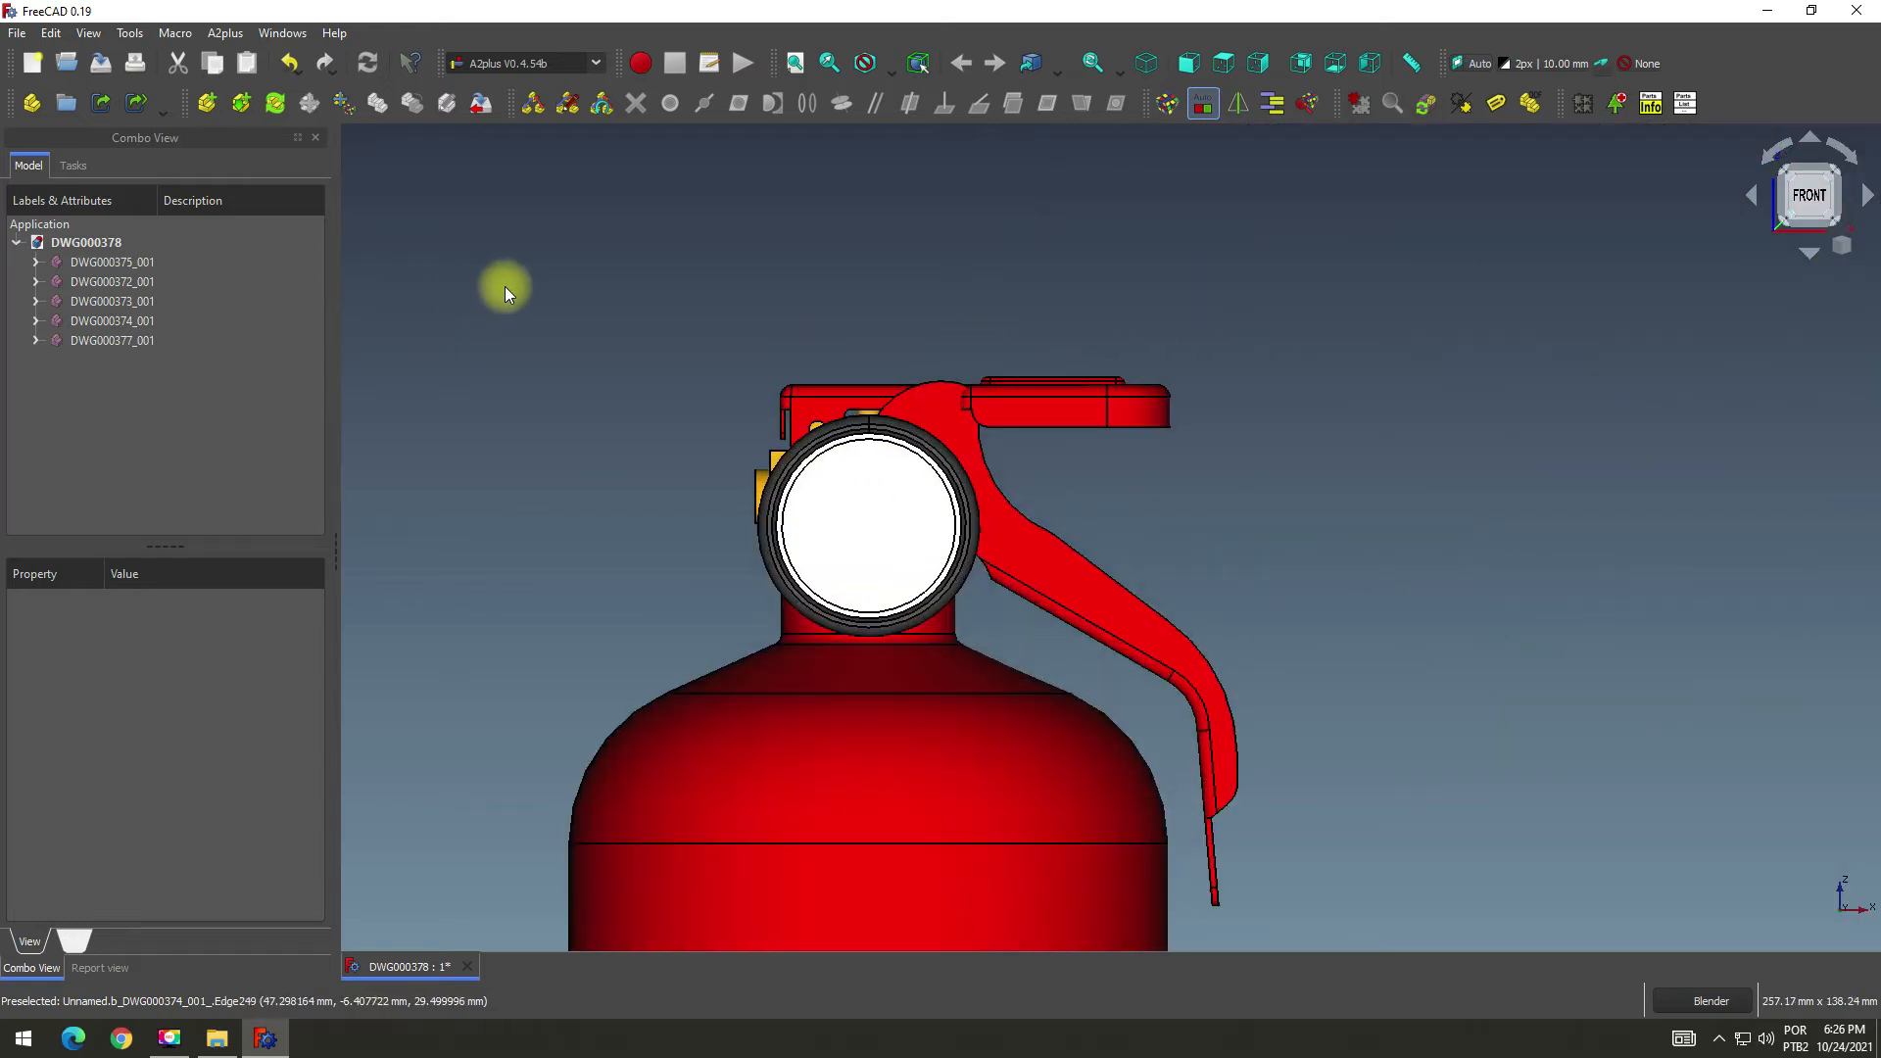
{"action": "left_click", "coordinate": [101, 67]}
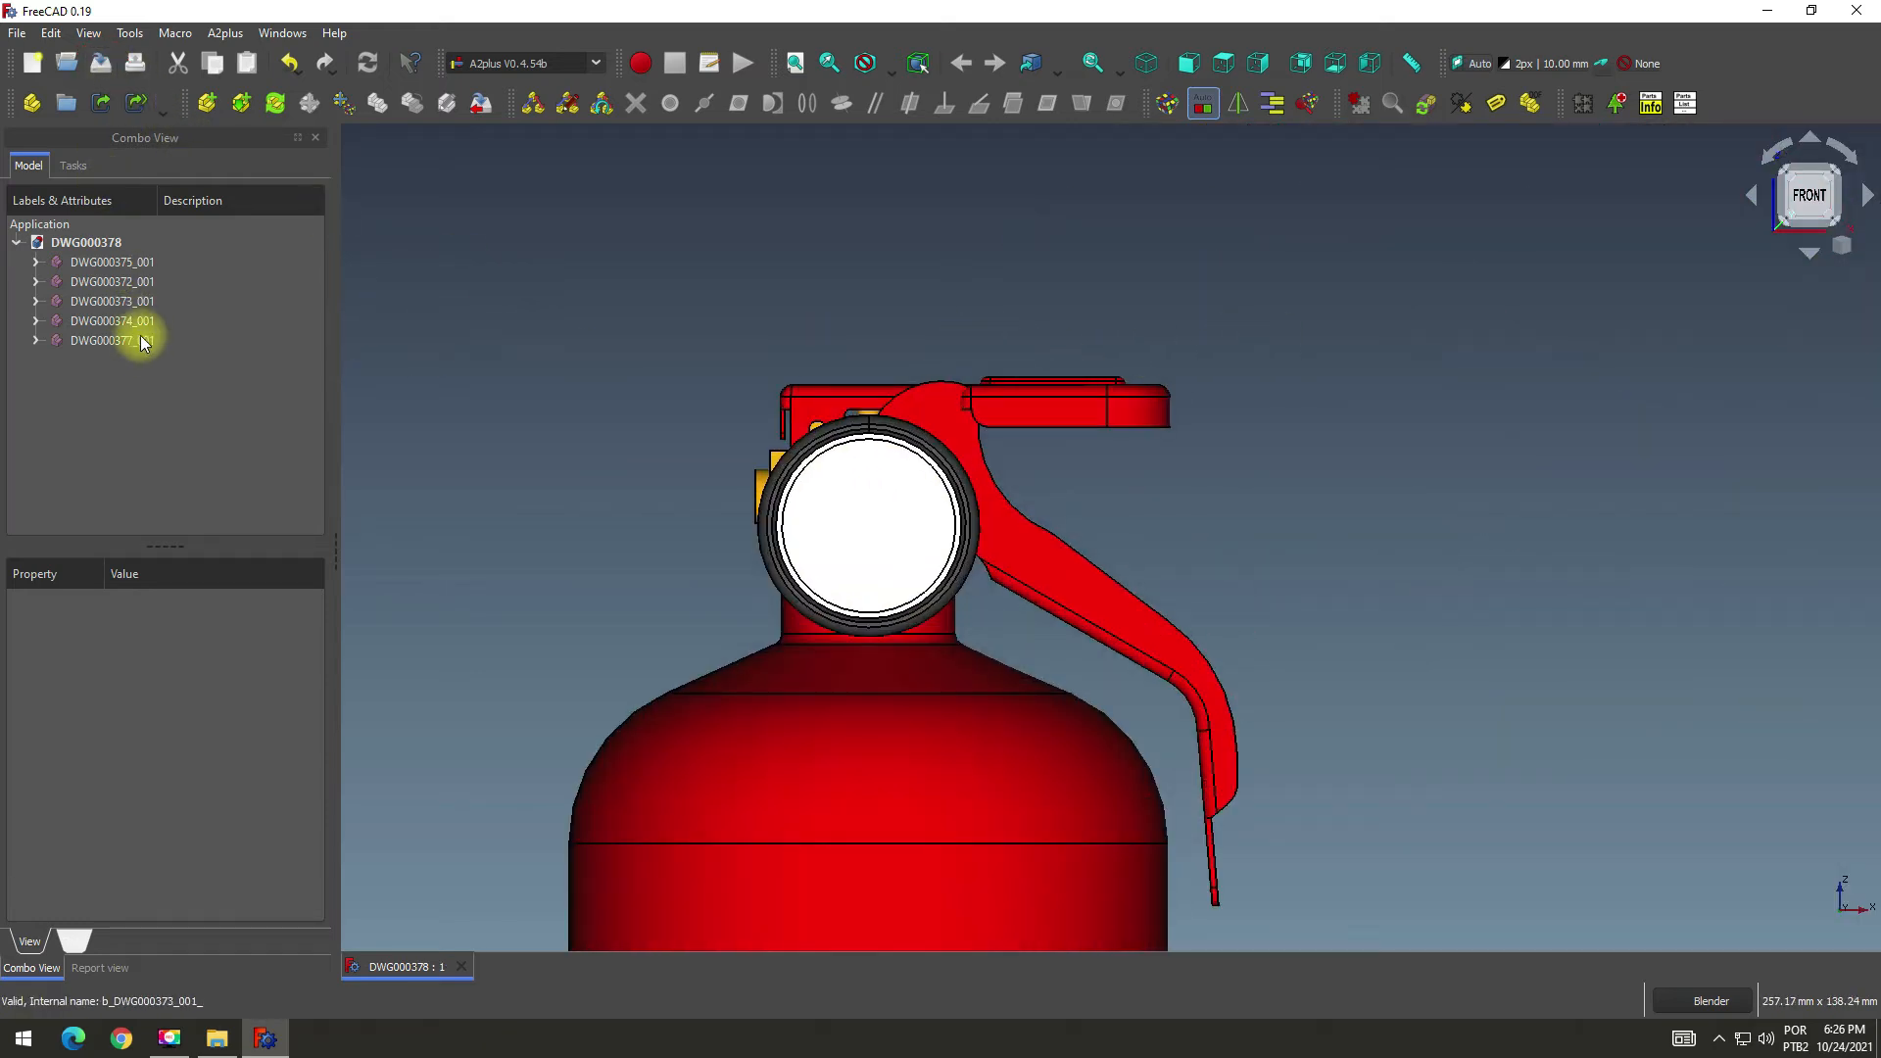
Transform the lever DWG000374_001, rotating it about 15° about its X axis so its rounded end tilts up.
{"action": "left_click", "coordinate": [120, 340]}
{"action": "left_click", "coordinate": [116, 321]}
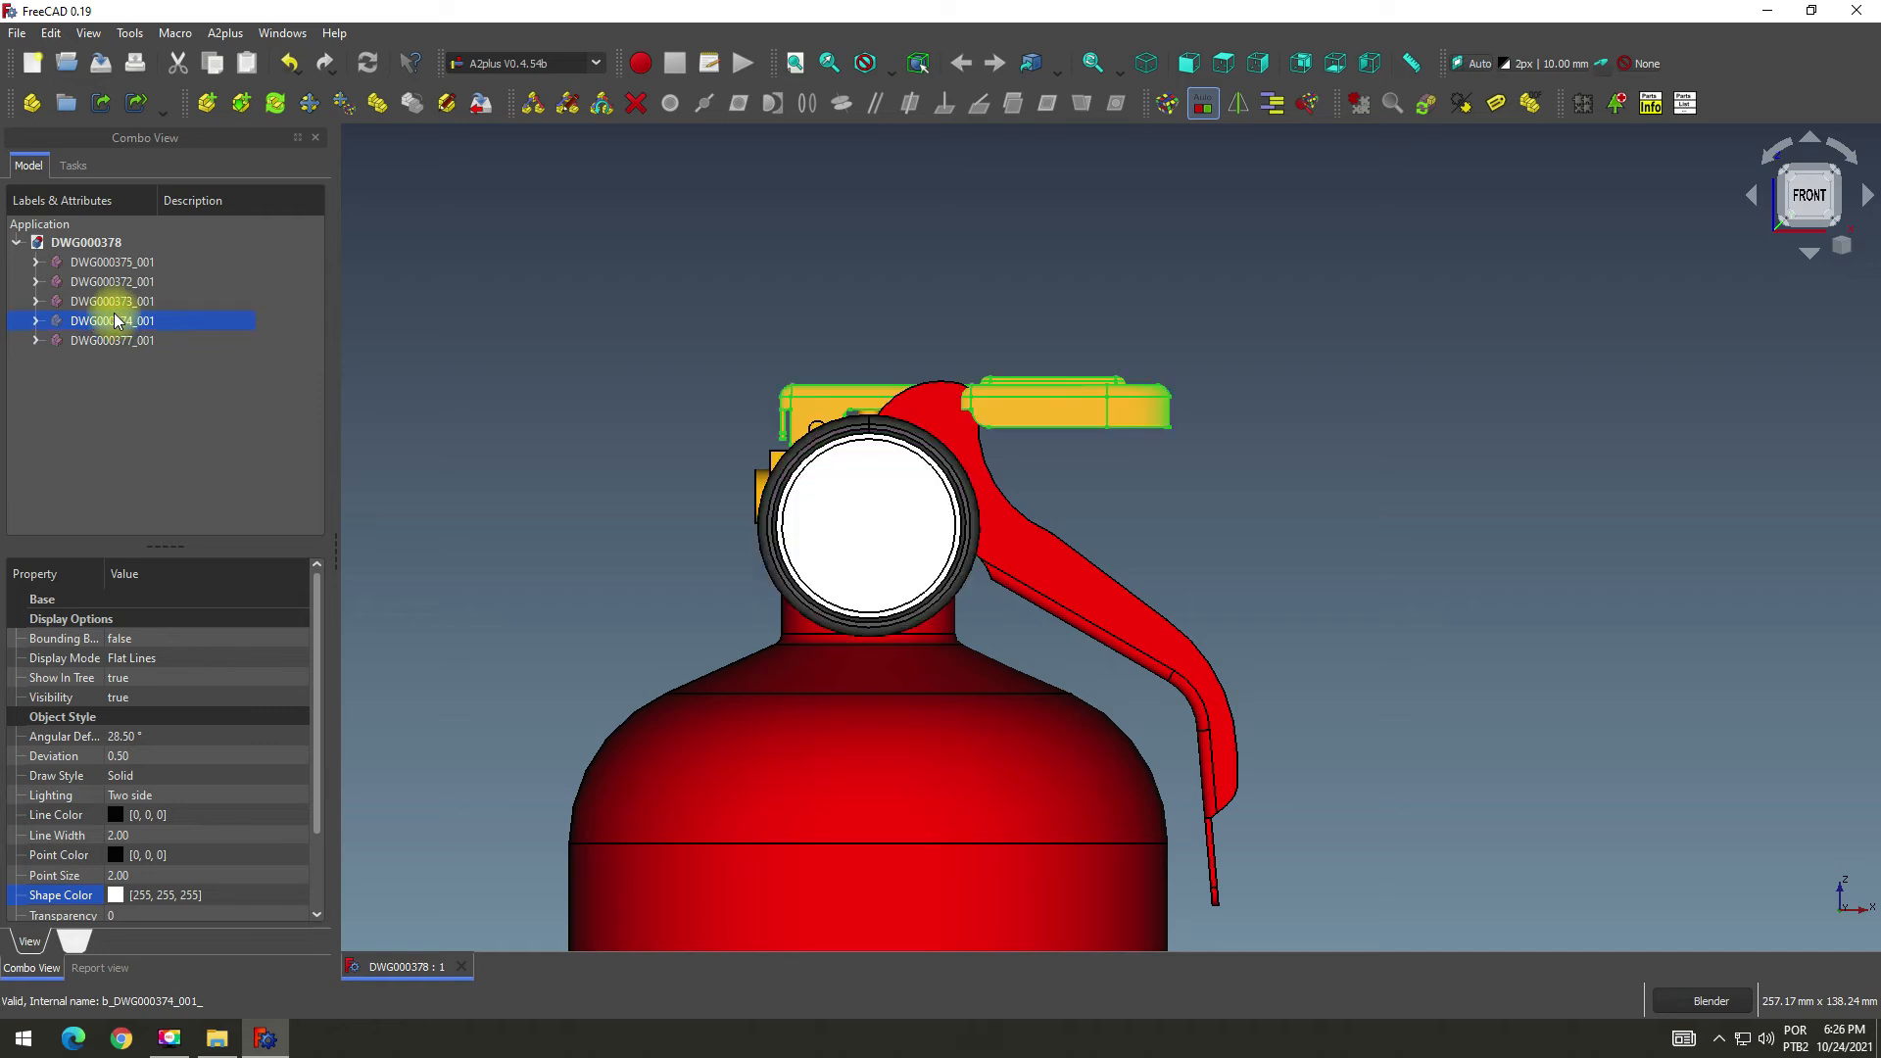
{"action": "right_click", "coordinate": [113, 326]}
{"action": "left_click", "coordinate": [185, 347]}
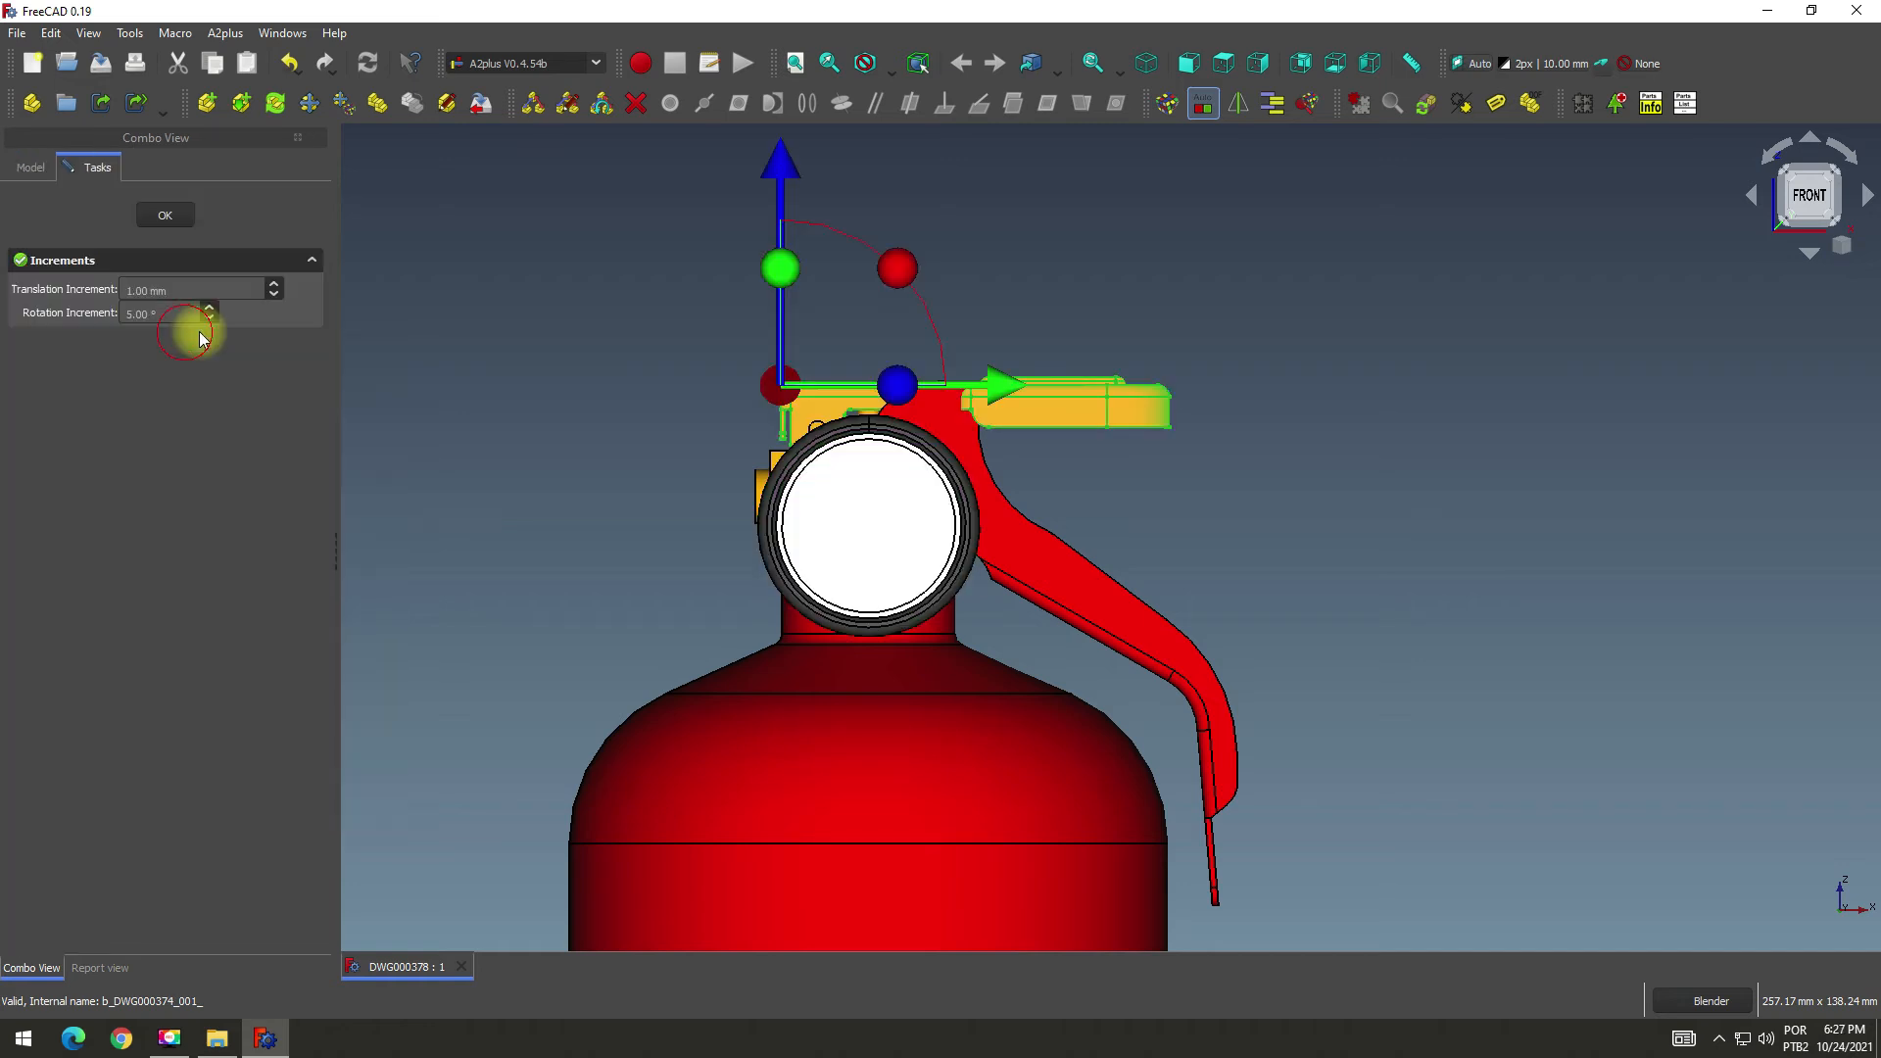
{"action": "left_click_drag", "start_coordinate": [881, 286], "coordinate": [887, 240]}
{"action": "scroll", "coordinate": [945, 397], "scroll_direction": "up", "scroll_amount": 3}
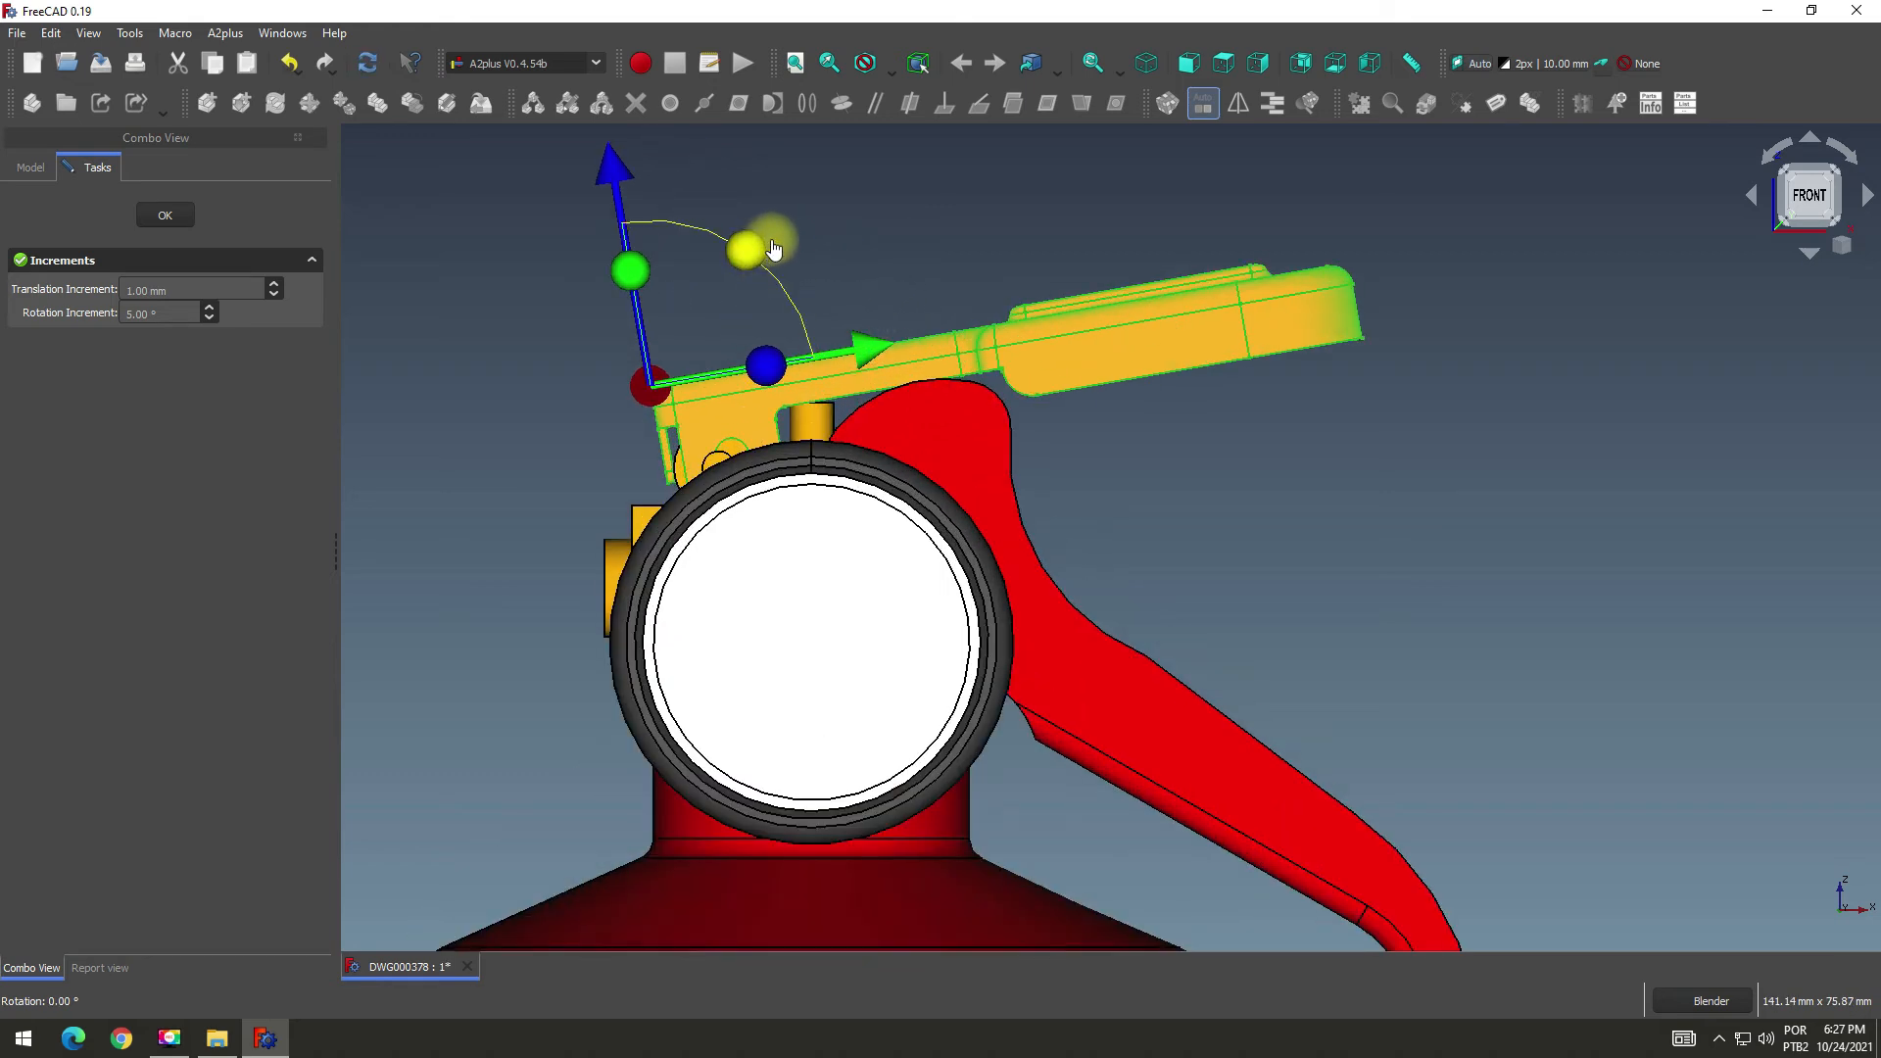
{"action": "left_click_drag", "start_coordinate": [760, 245], "coordinate": [752, 242]}
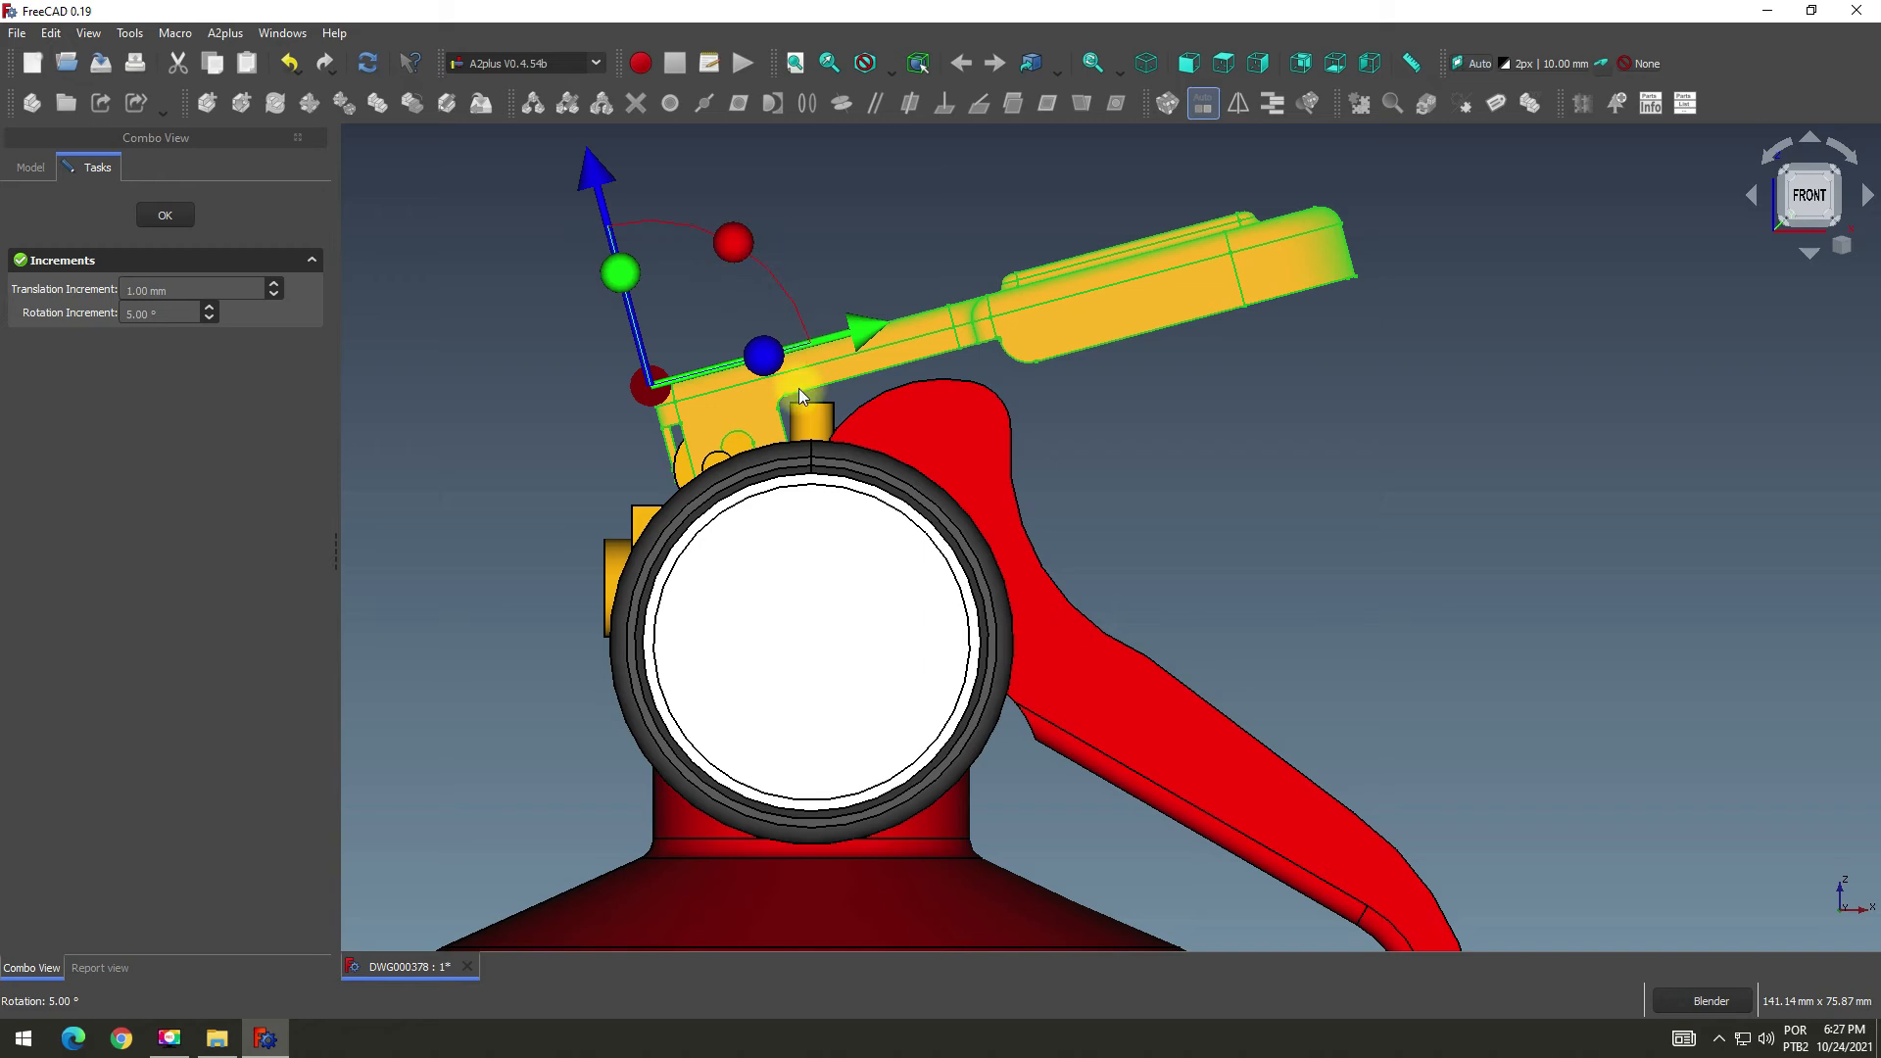
{"action": "left_click", "coordinate": [167, 216]}
{"action": "left_click", "coordinate": [677, 266]}
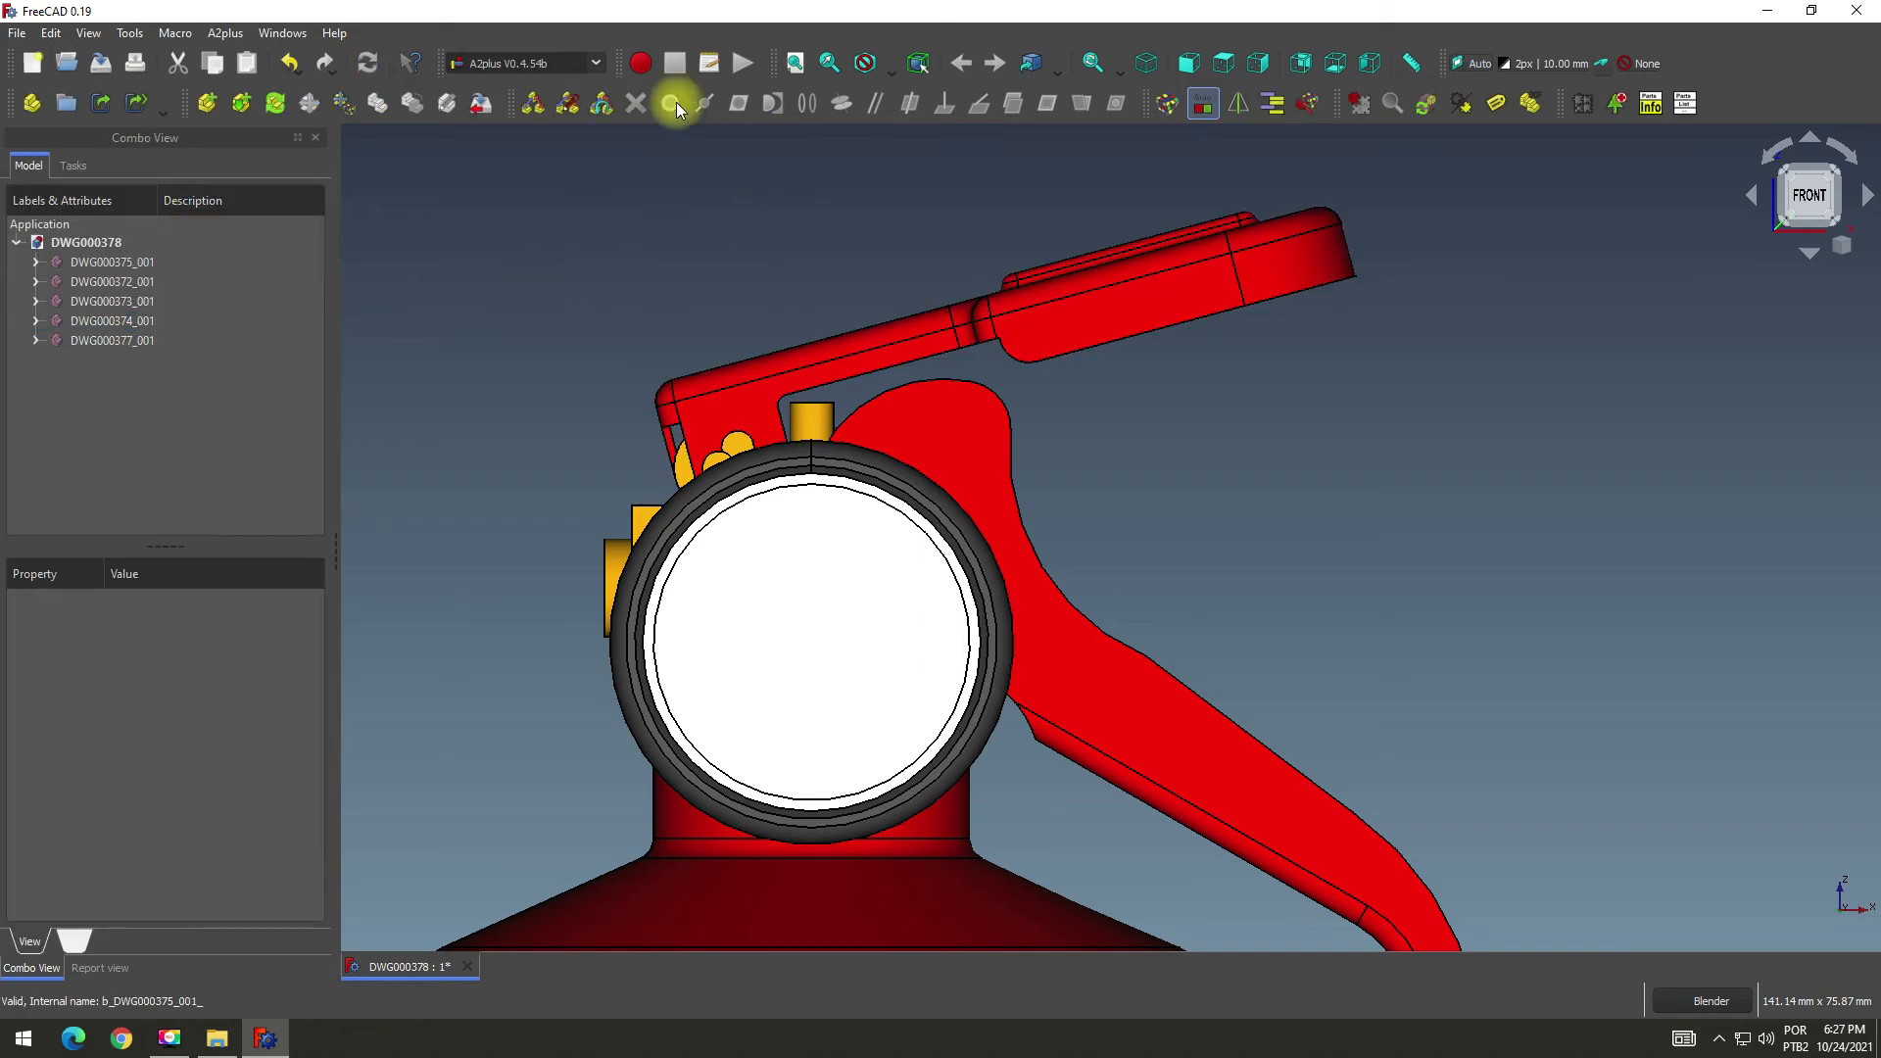
Update the imported parts to bring the lever back onto the valve pin, and inspect the fit from the front and rear.
{"action": "left_click", "coordinate": [275, 102]}
{"action": "middle_click_drag", "start_coordinate": [615, 203], "coordinate": [950, 461]}
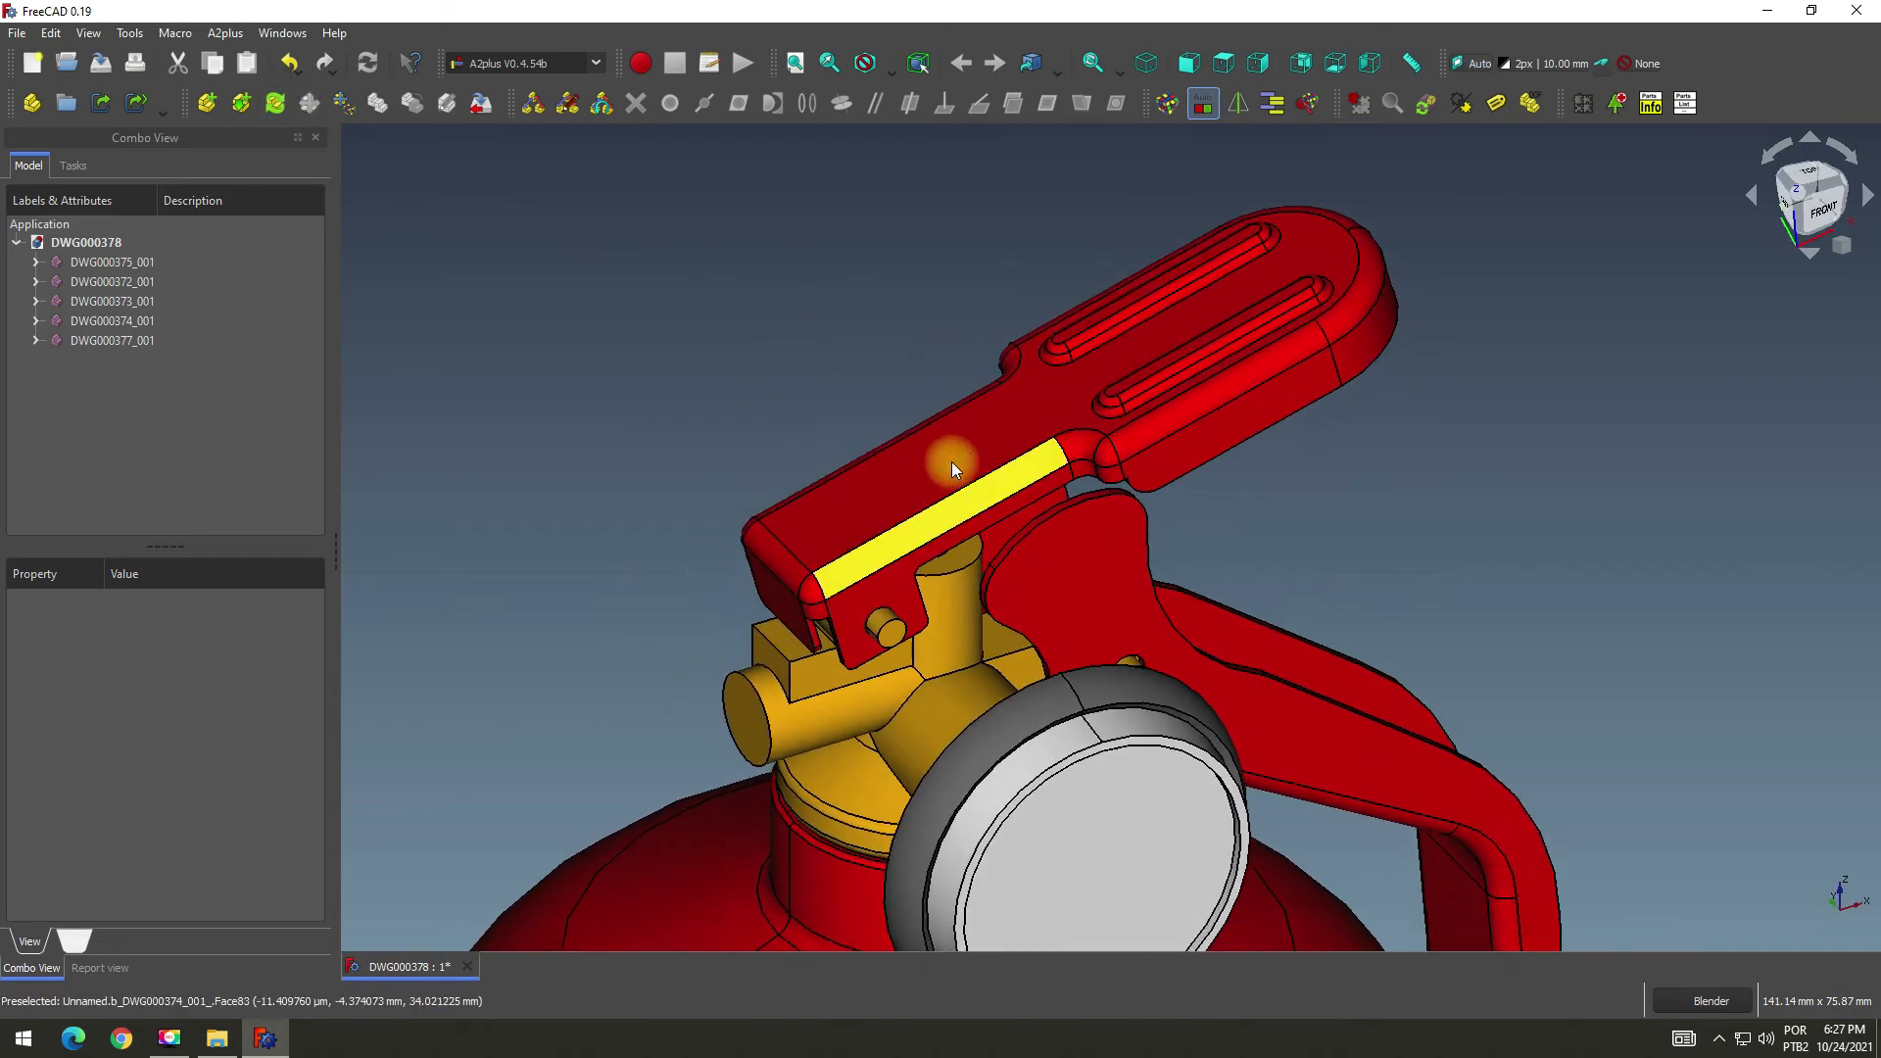
{"action": "scroll", "coordinate": [950, 462], "scroll_direction": "down", "scroll_amount": 5}
{"action": "middle_click_drag", "start_coordinate": [1009, 578], "coordinate": [624, 419]}
{"action": "scroll", "coordinate": [1117, 388], "scroll_direction": "down", "scroll_amount": 1}
{"action": "scroll", "coordinate": [1166, 274], "scroll_direction": "up", "scroll_amount": 7}
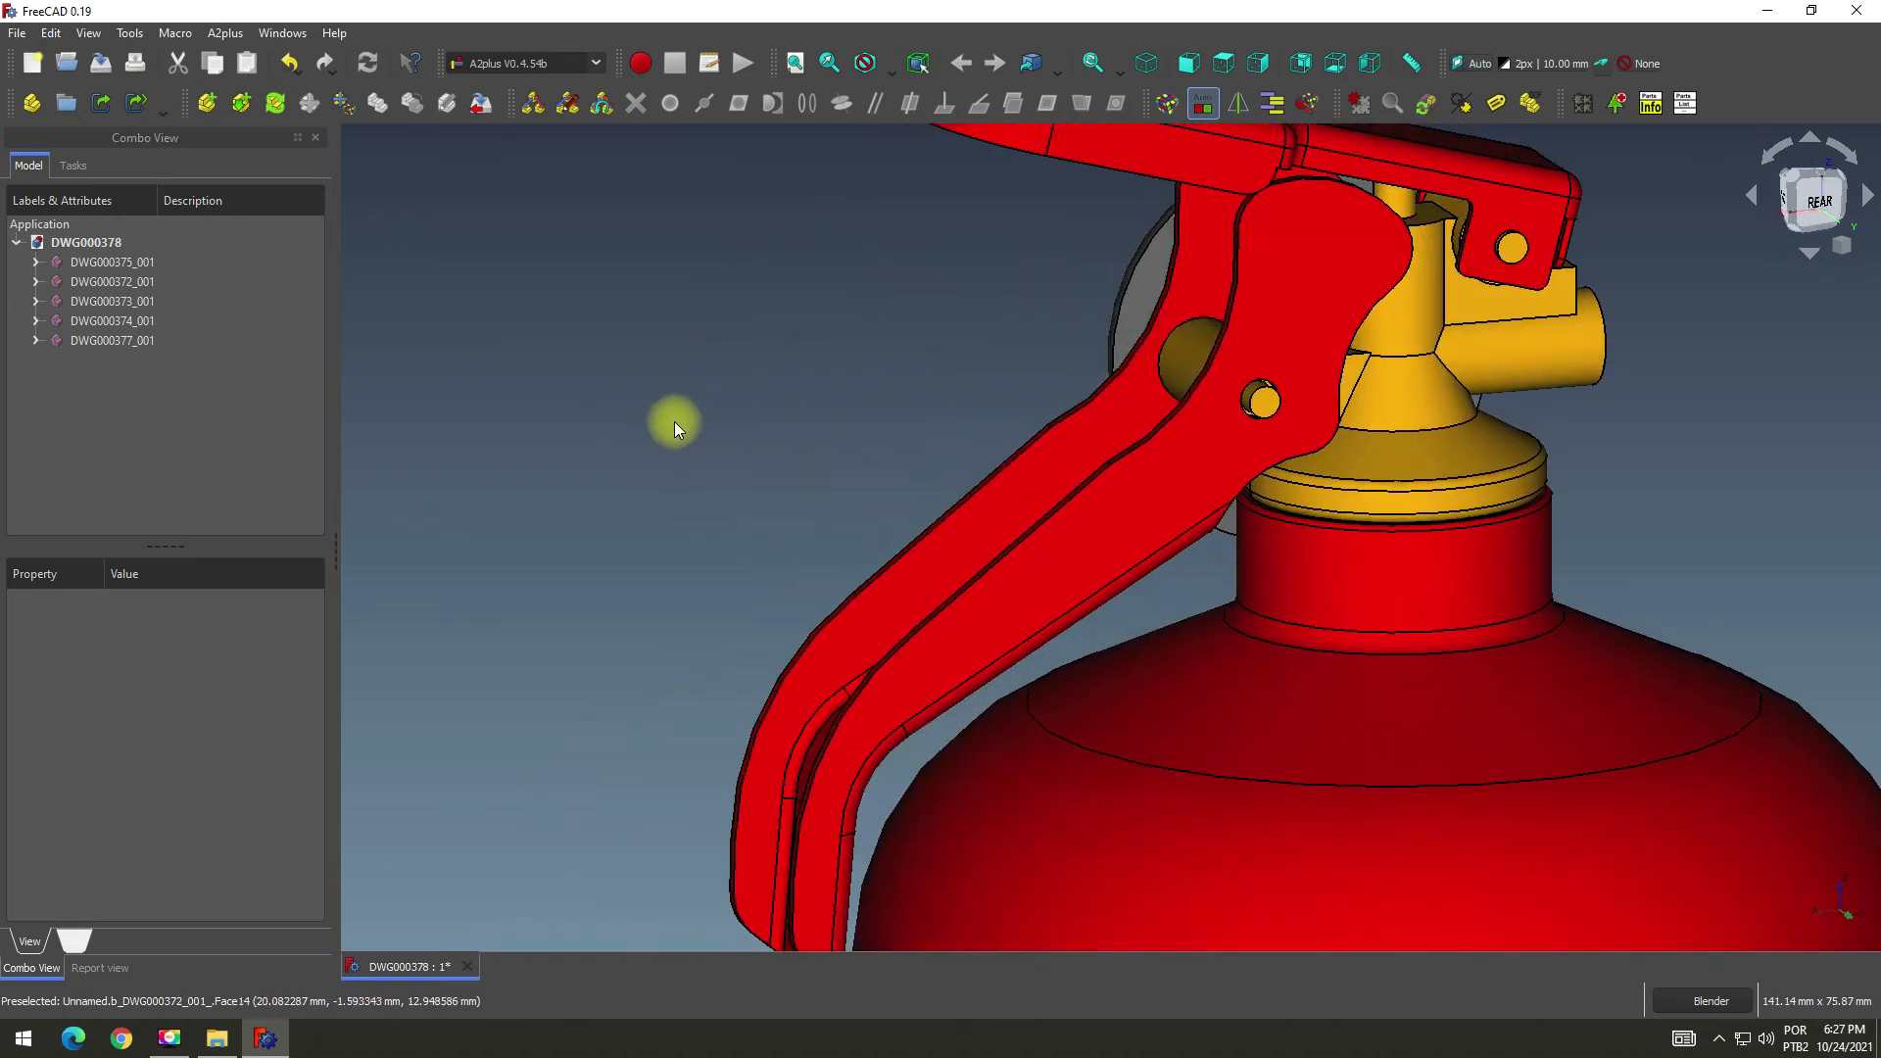
{"action": "scroll", "coordinate": [625, 419], "scroll_direction": "down", "scroll_amount": 6}
{"action": "middle_click_drag", "start_coordinate": [1179, 579], "coordinate": [1125, 663]}
{"action": "scroll", "coordinate": [1713, 496], "scroll_direction": "up", "scroll_amount": 3}
{"action": "middle_click_drag", "start_coordinate": [1713, 496], "coordinate": [1657, 468]}
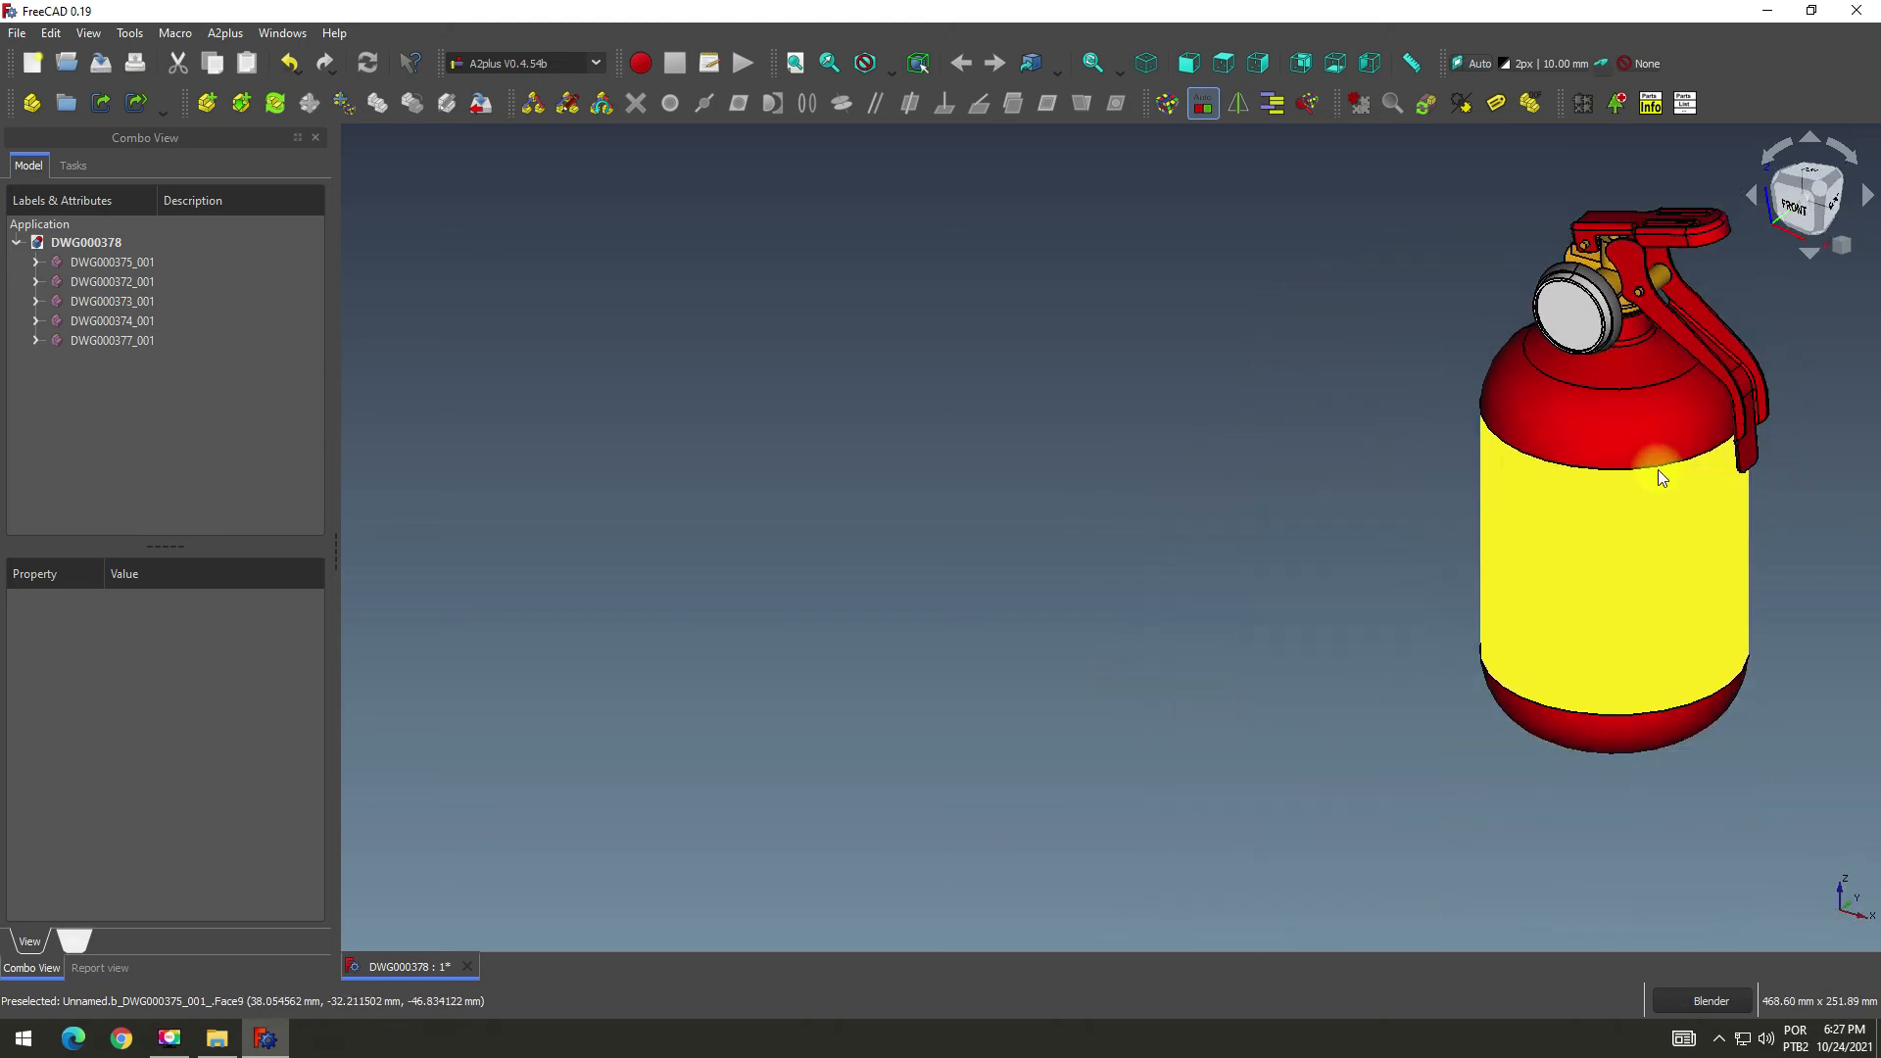
Show the whole extinguisher in an isometric view, turn it slightly toward the front, and save the assembly.
{"action": "left_click", "coordinate": [1146, 61]}
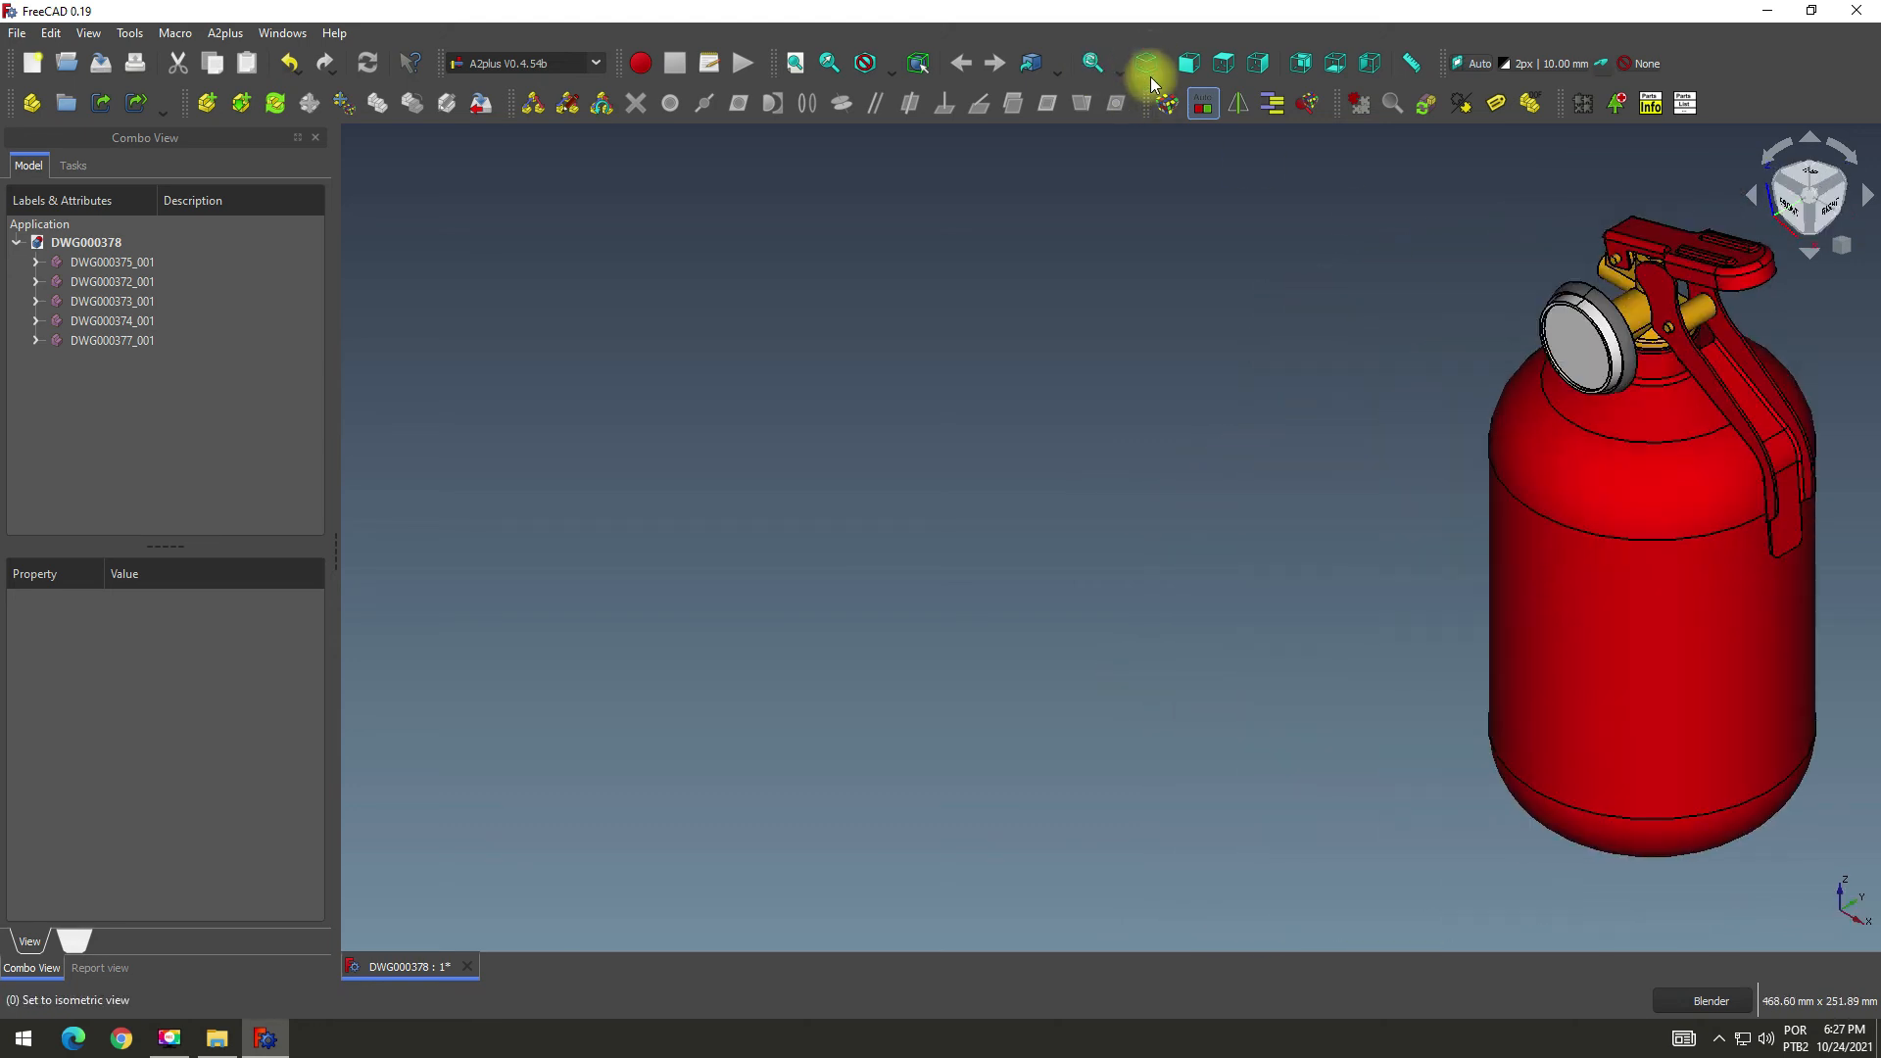
{"action": "left_click", "coordinate": [796, 62]}
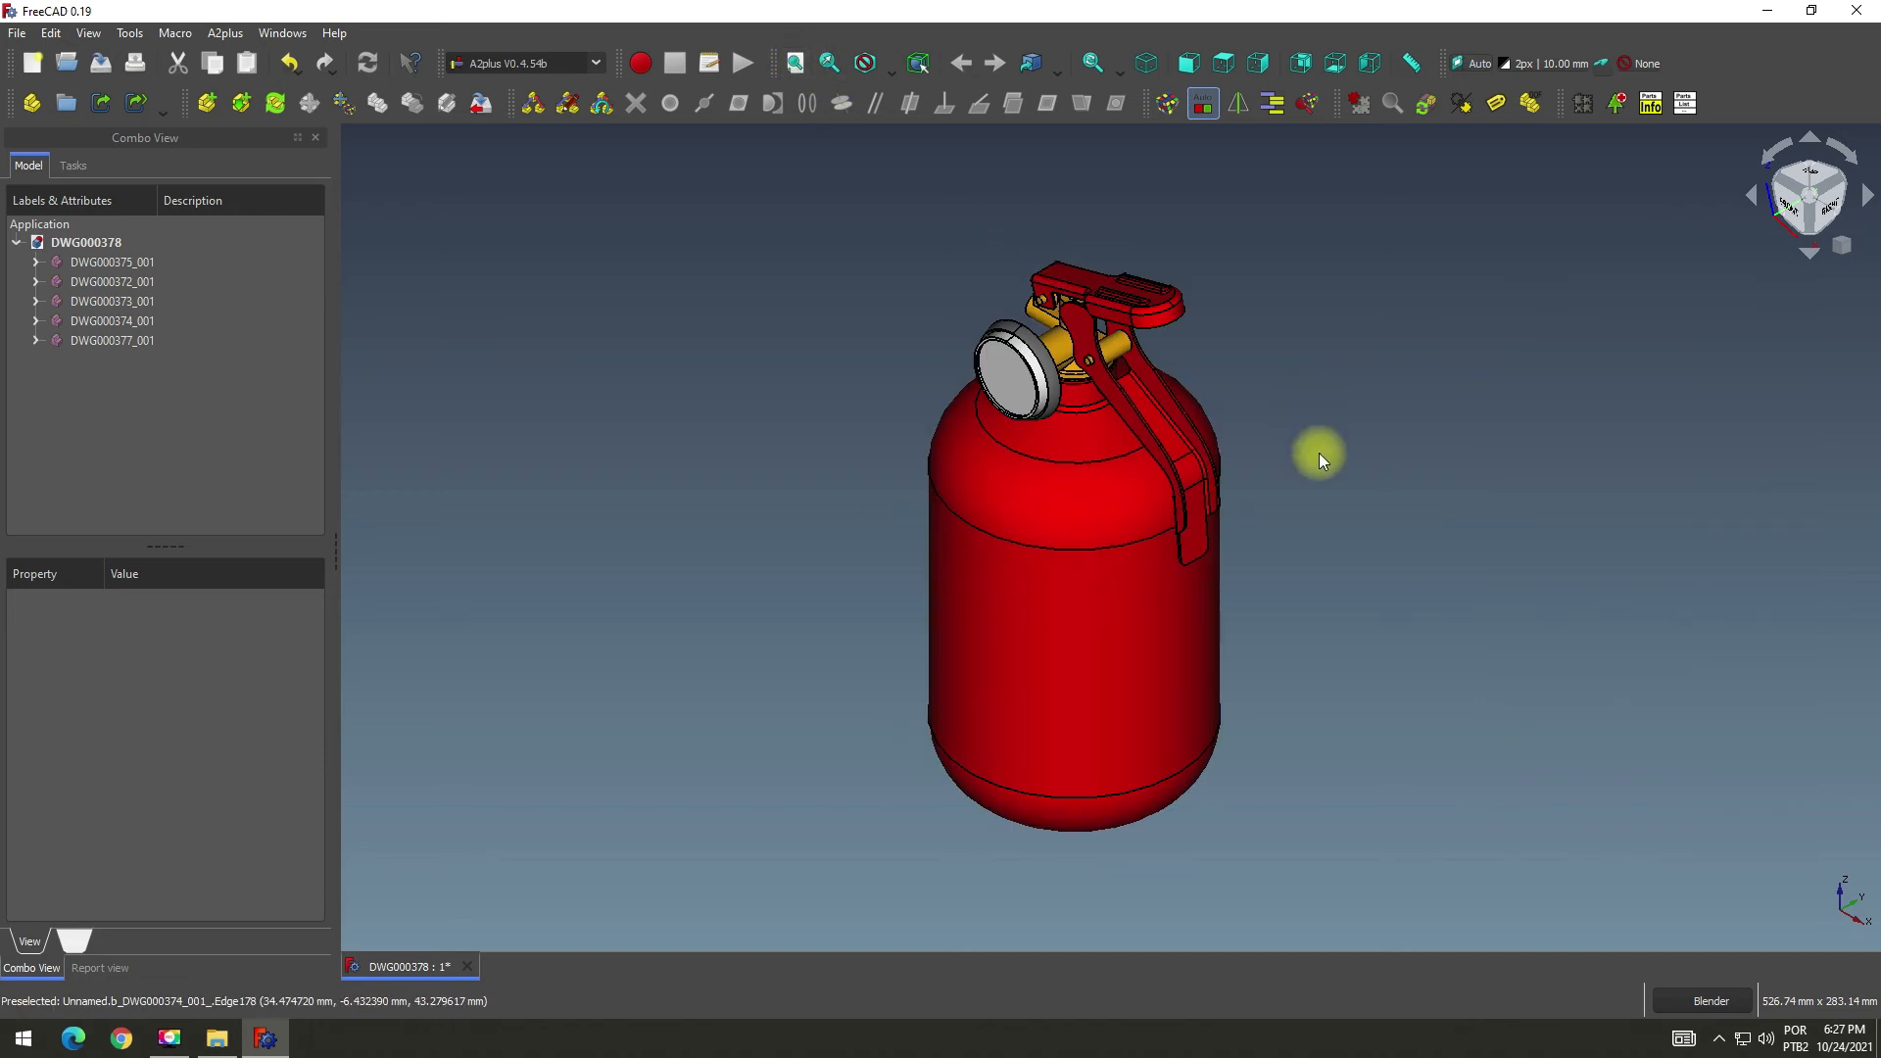
{"action": "middle_click_drag", "start_coordinate": [1317, 454], "coordinate": [1395, 432]}
{"action": "scroll", "coordinate": [1318, 590], "scroll_direction": "up", "scroll_amount": 2}
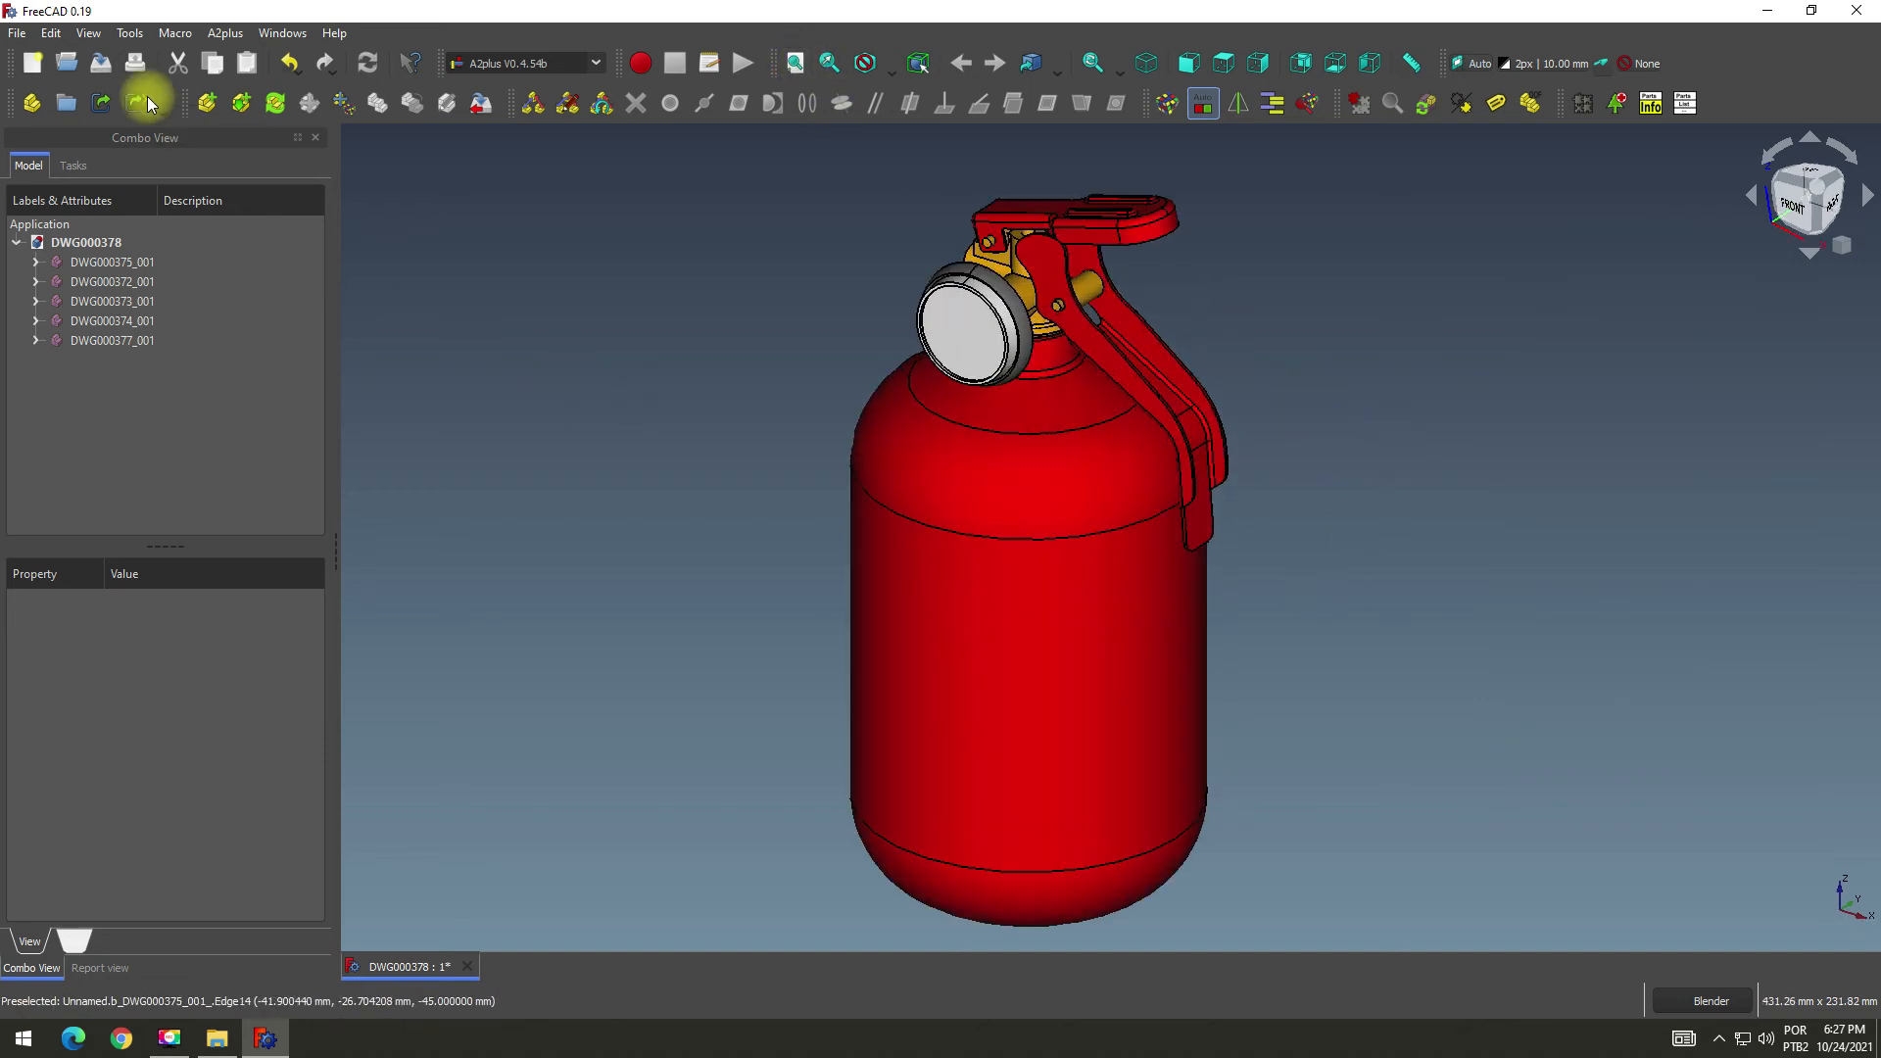
{"action": "left_click", "coordinate": [101, 65]}
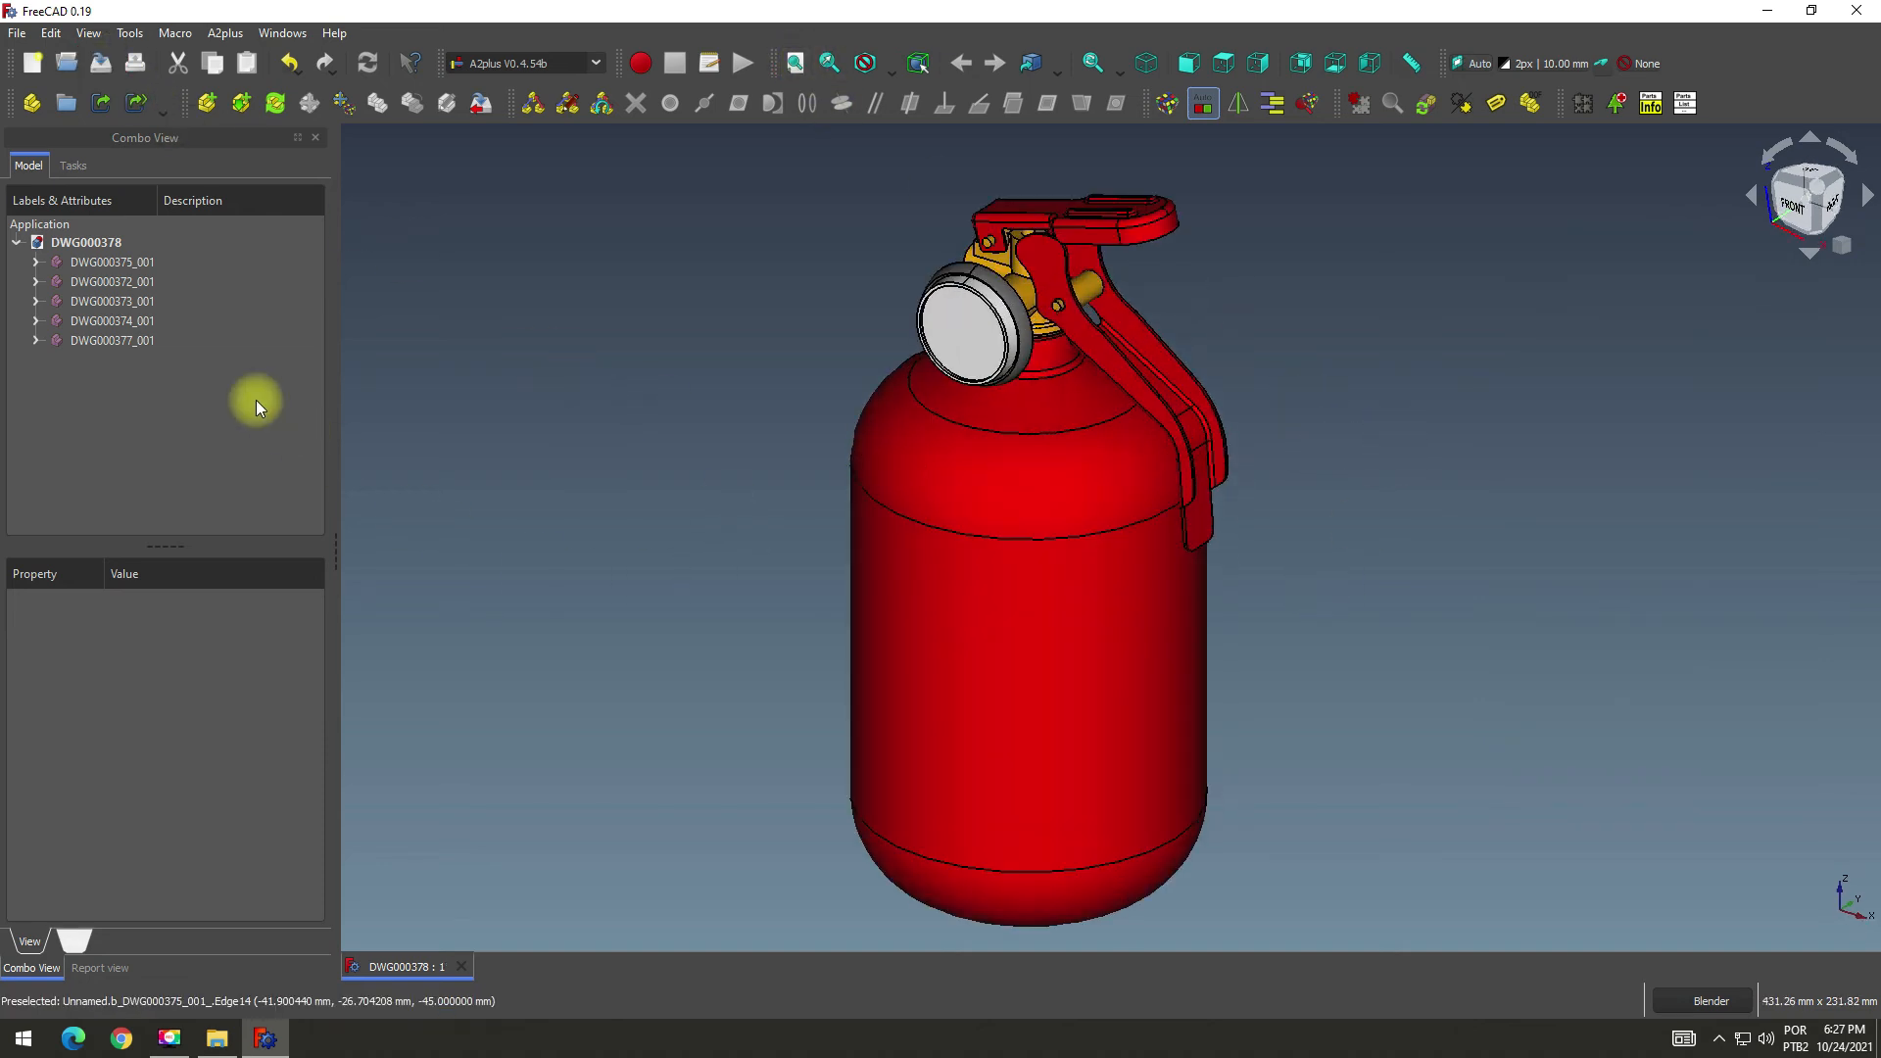
Open the linked part file of the handle DWG000373_001 for editing through A2plus.
{"action": "left_click", "coordinate": [110, 263]}
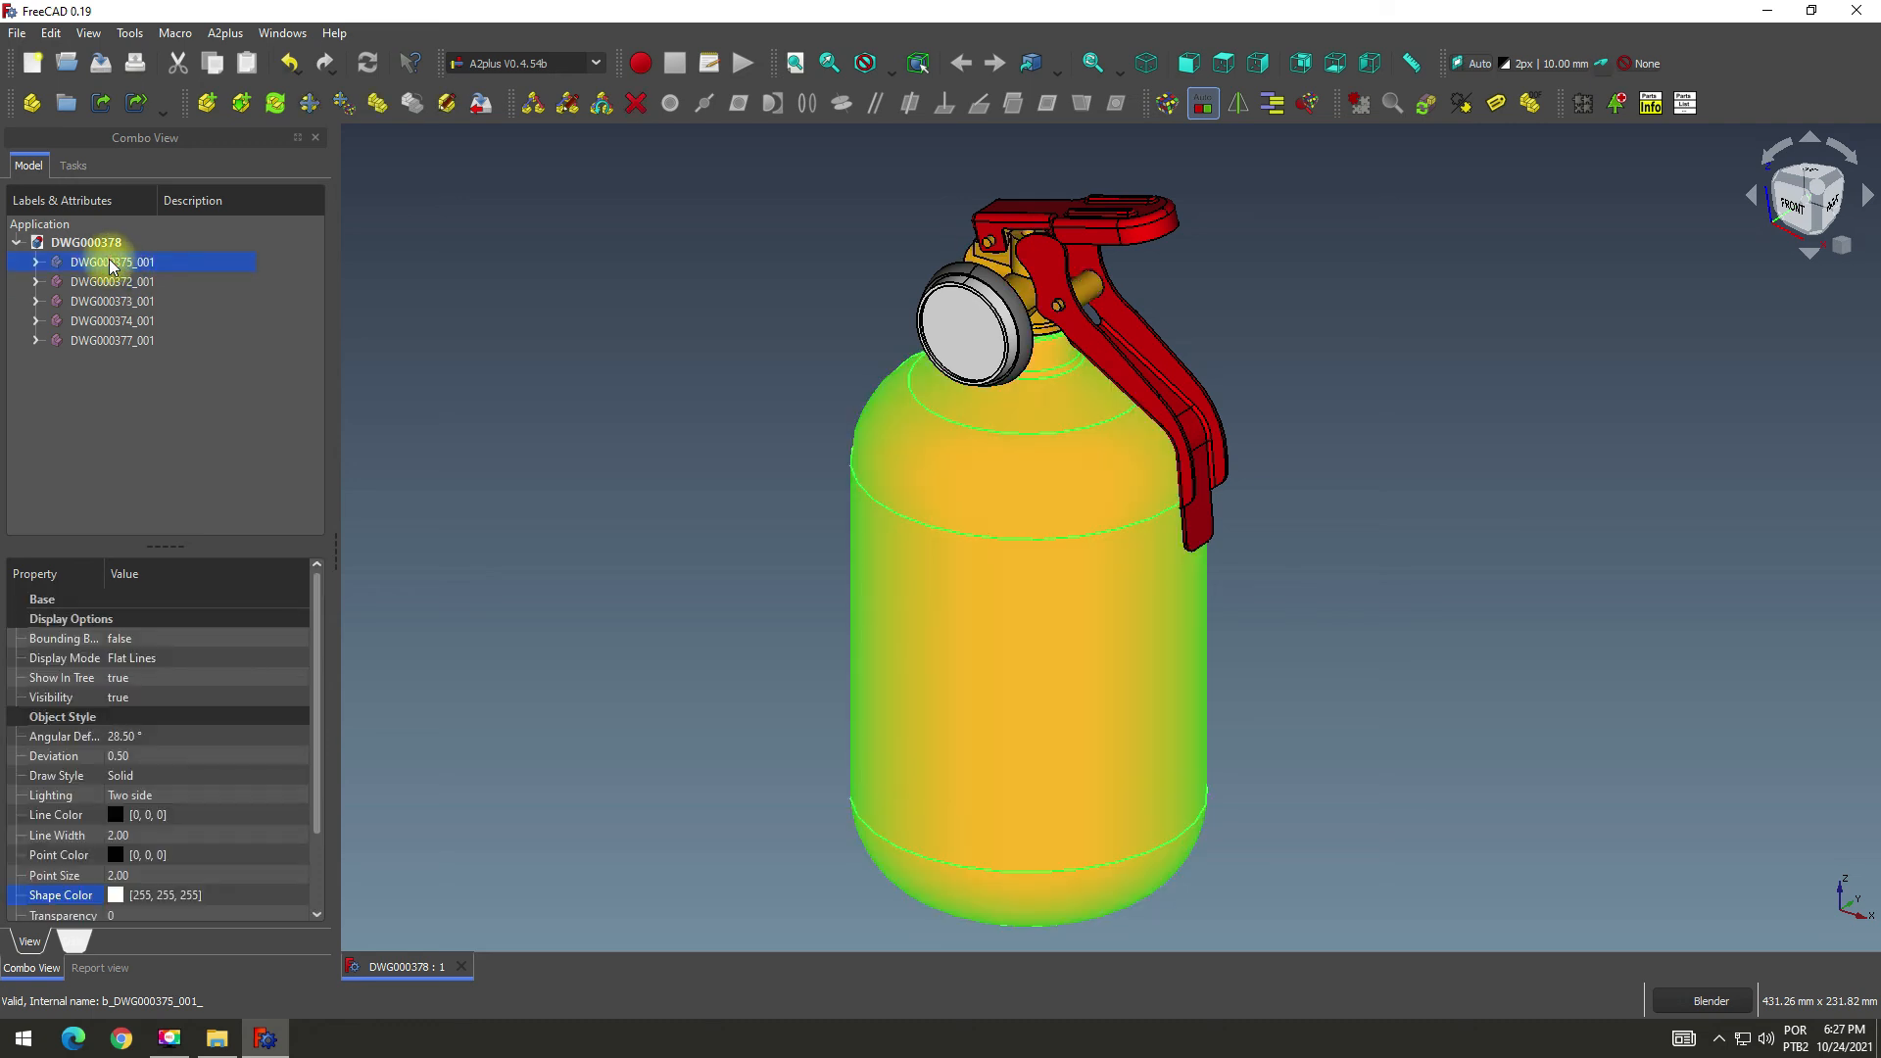
{"action": "left_click", "coordinate": [101, 302]}
{"action": "right_click", "coordinate": [101, 303]}
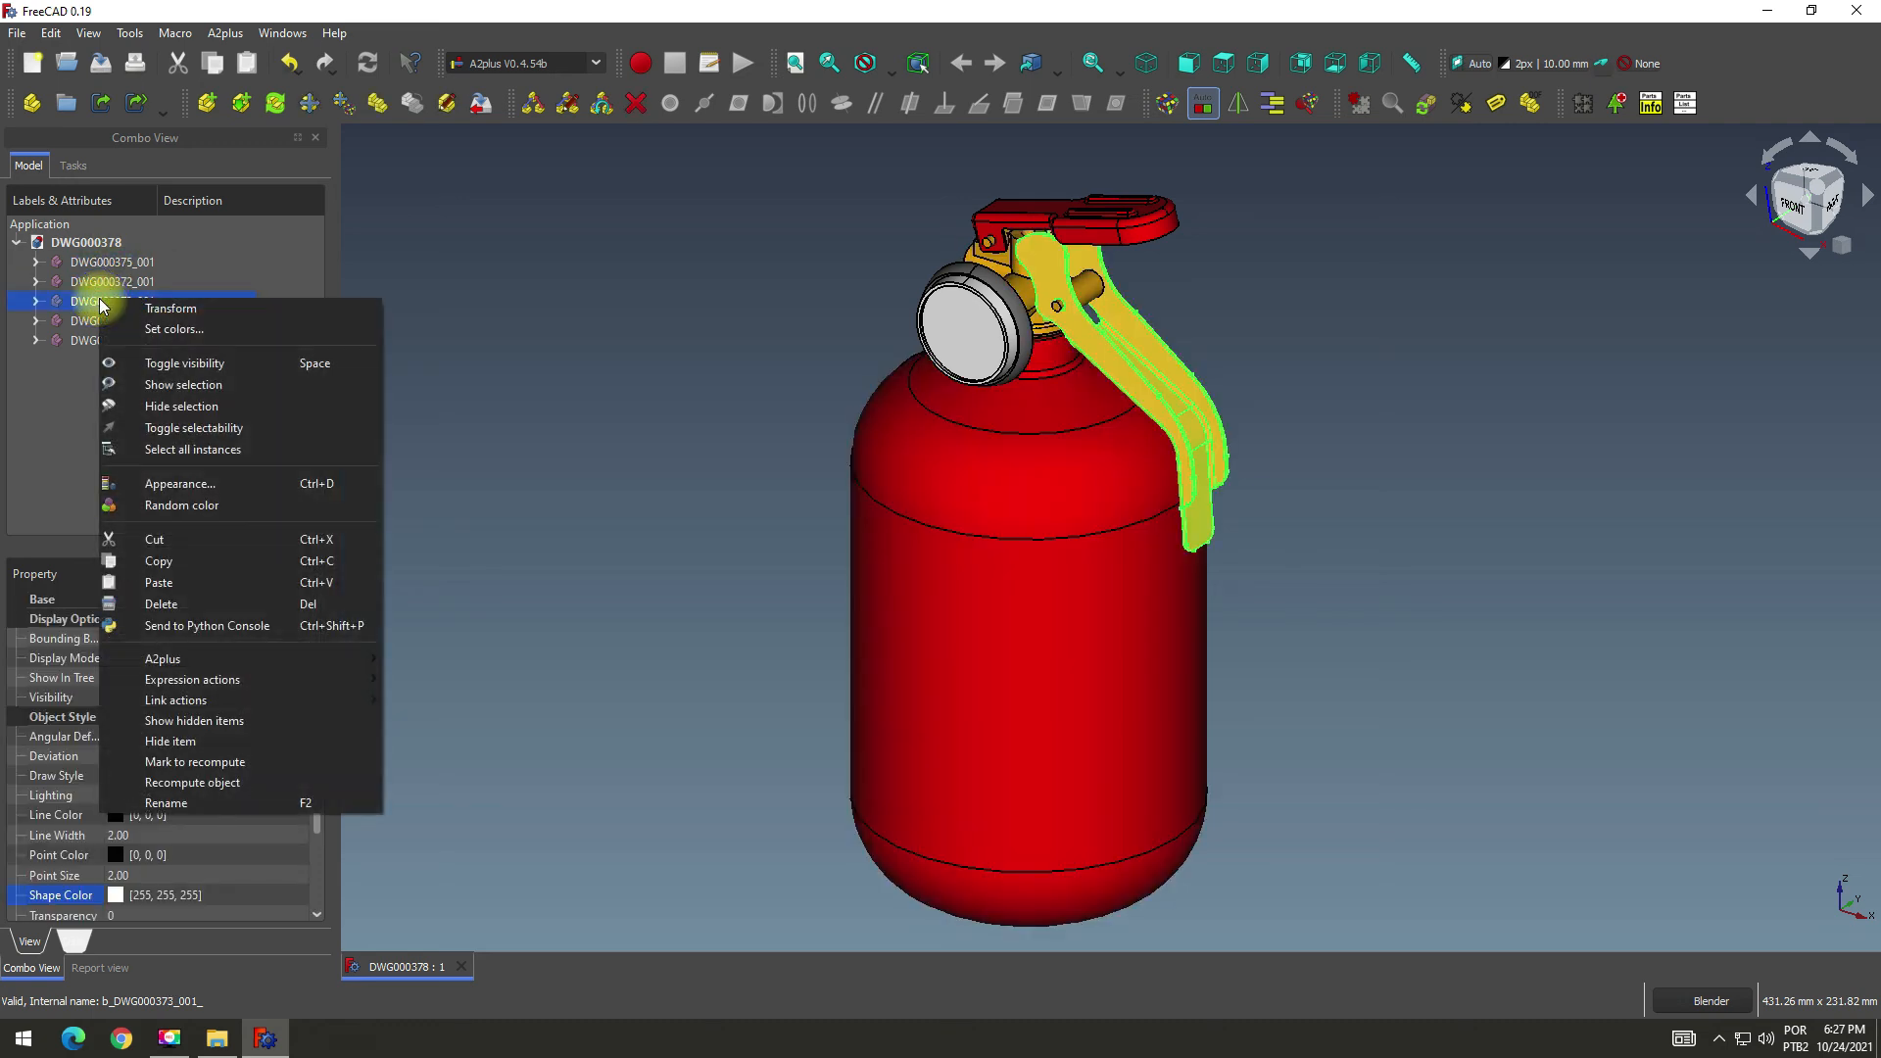
{"action": "mouse_move", "coordinate": [193, 663]}
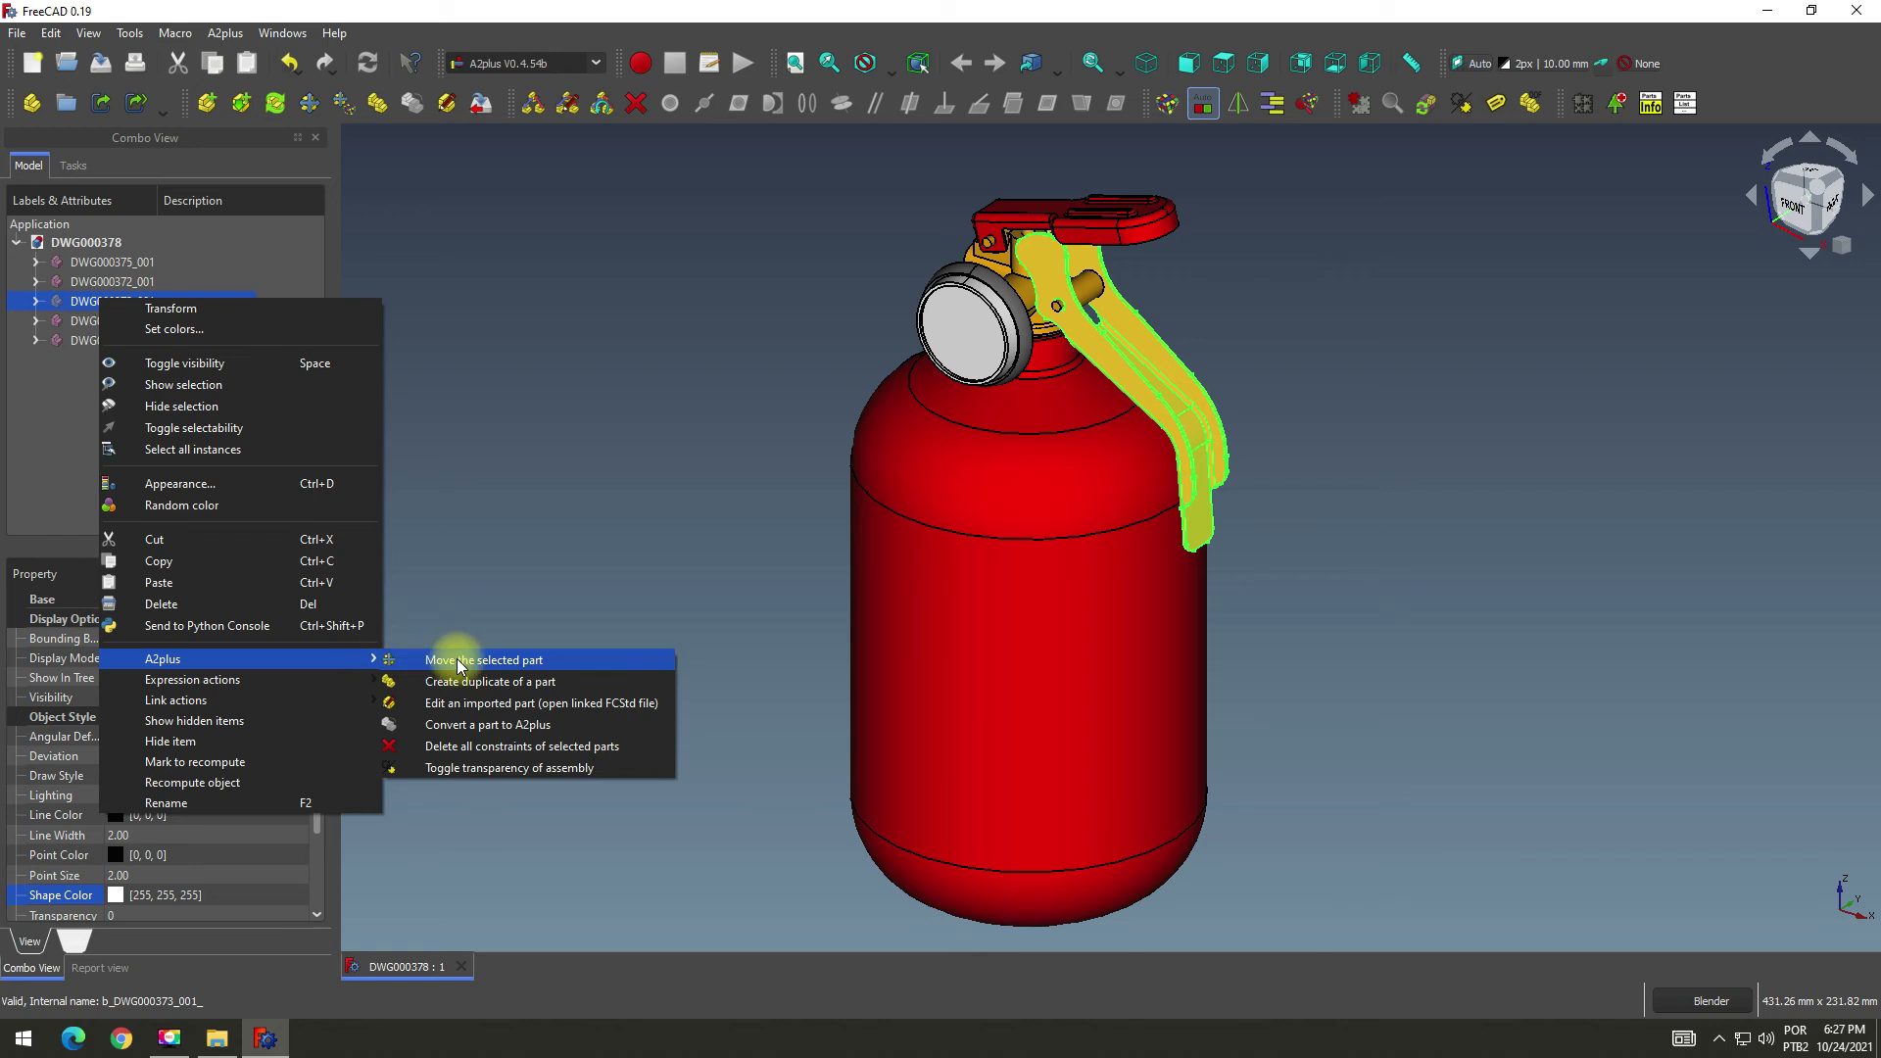
{"action": "left_click", "coordinate": [467, 712]}
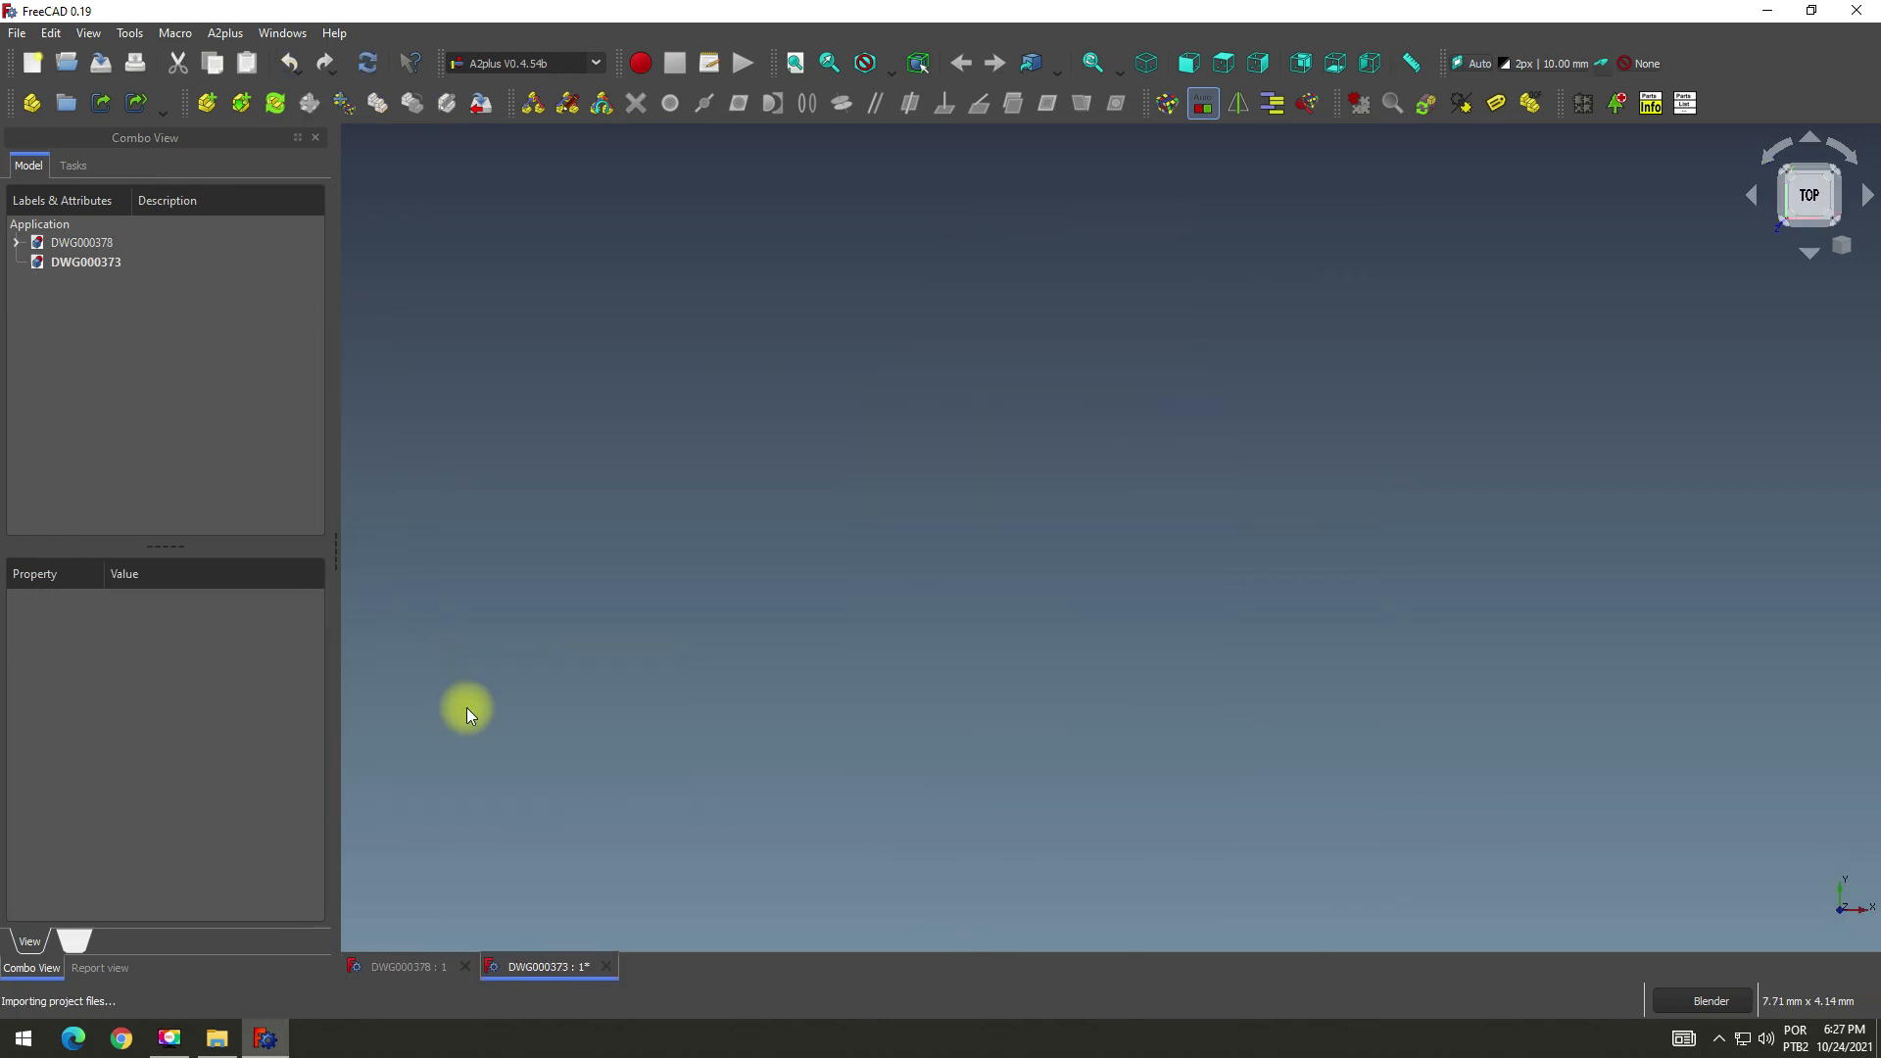
Set the shape color of the handle's Fillet002 to white (#ffffff), then save and close the DWG000373 file.
{"action": "left_click", "coordinate": [55, 299]}
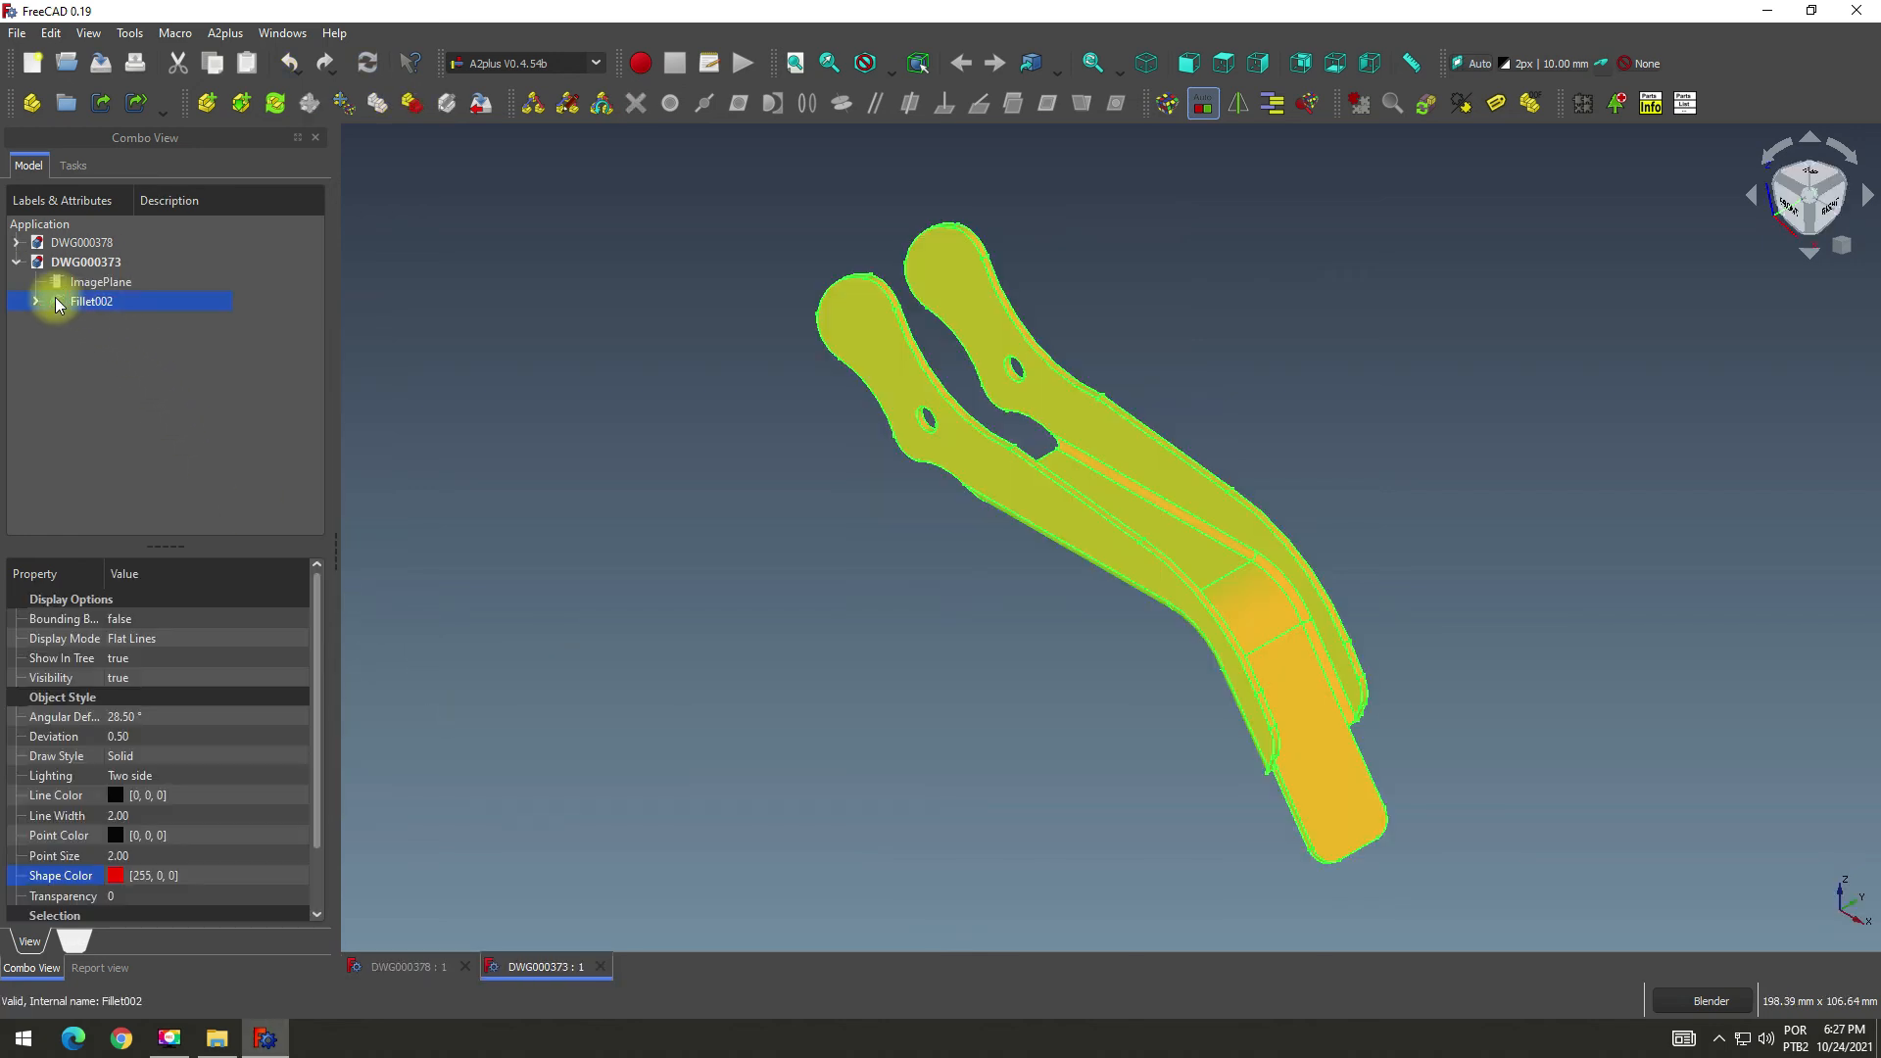
{"action": "left_click", "coordinate": [119, 875]}
{"action": "left_click", "coordinate": [217, 875]}
{"action": "left_click", "coordinate": [844, 475]}
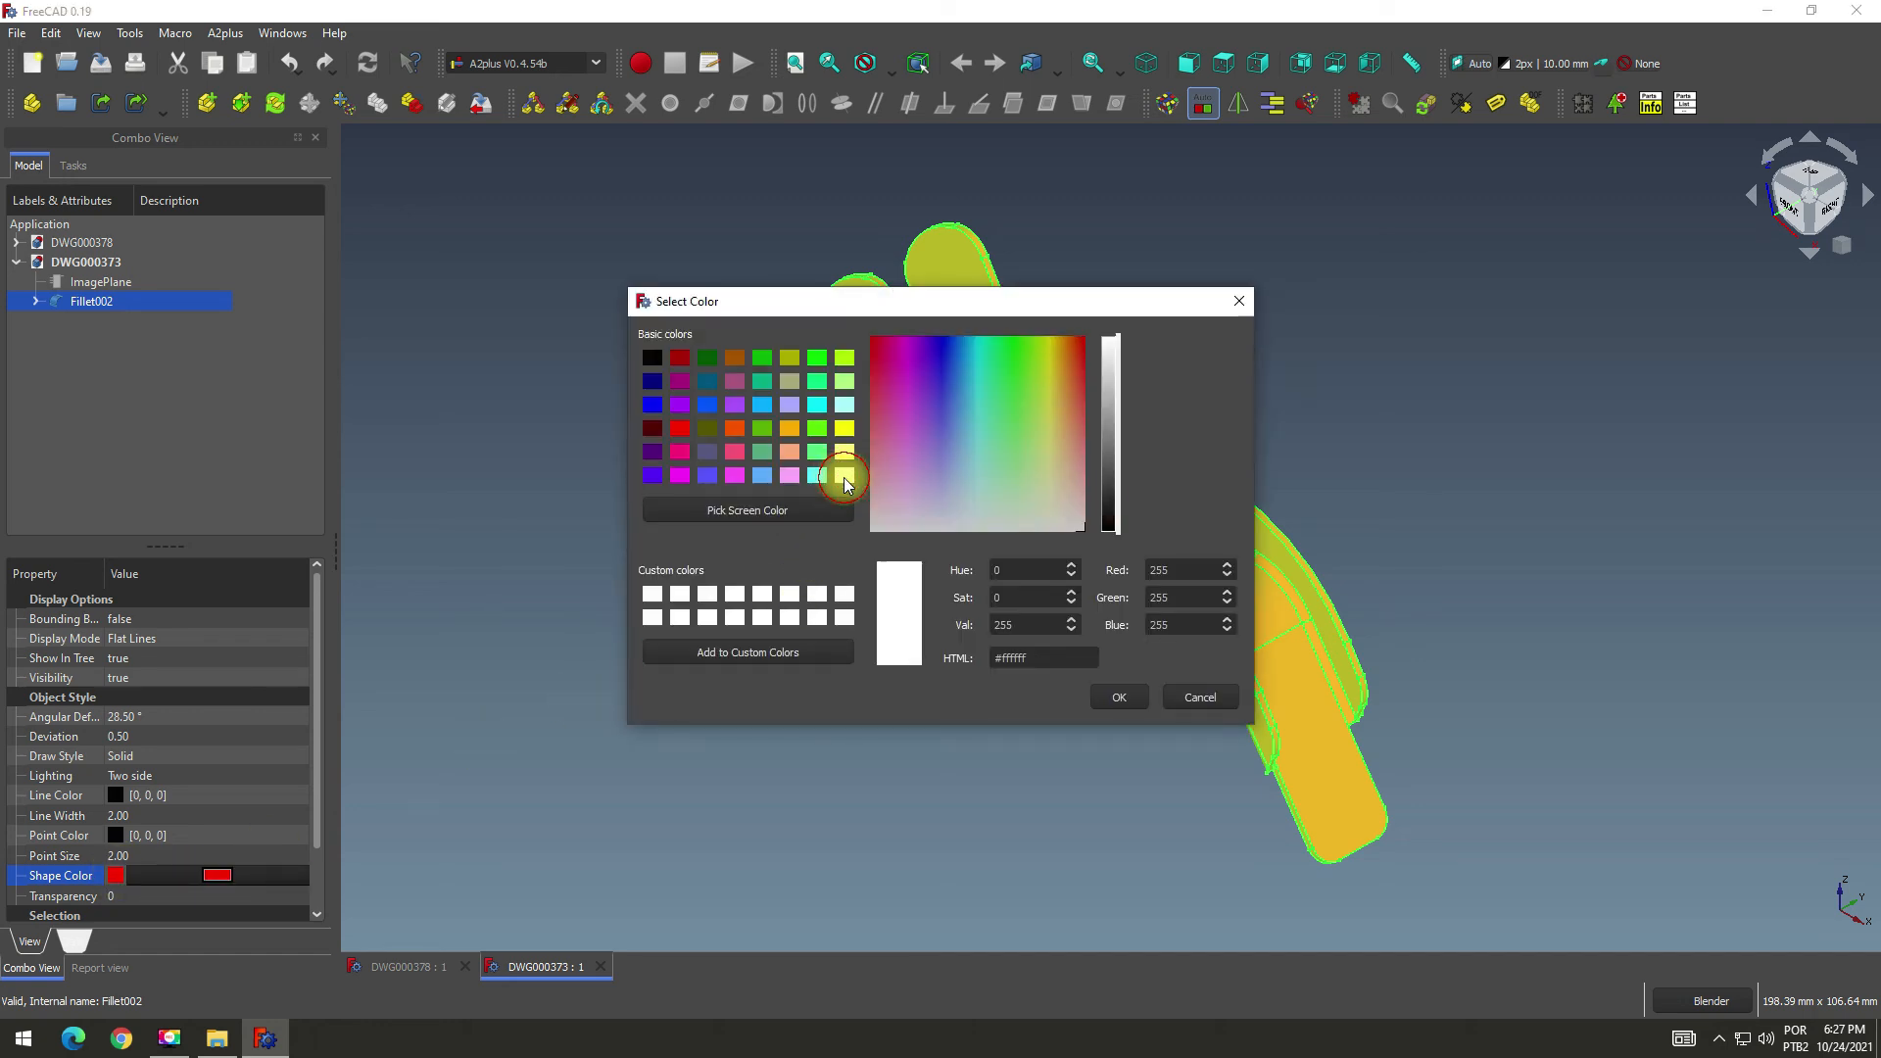
{"action": "left_click", "coordinate": [1118, 697]}
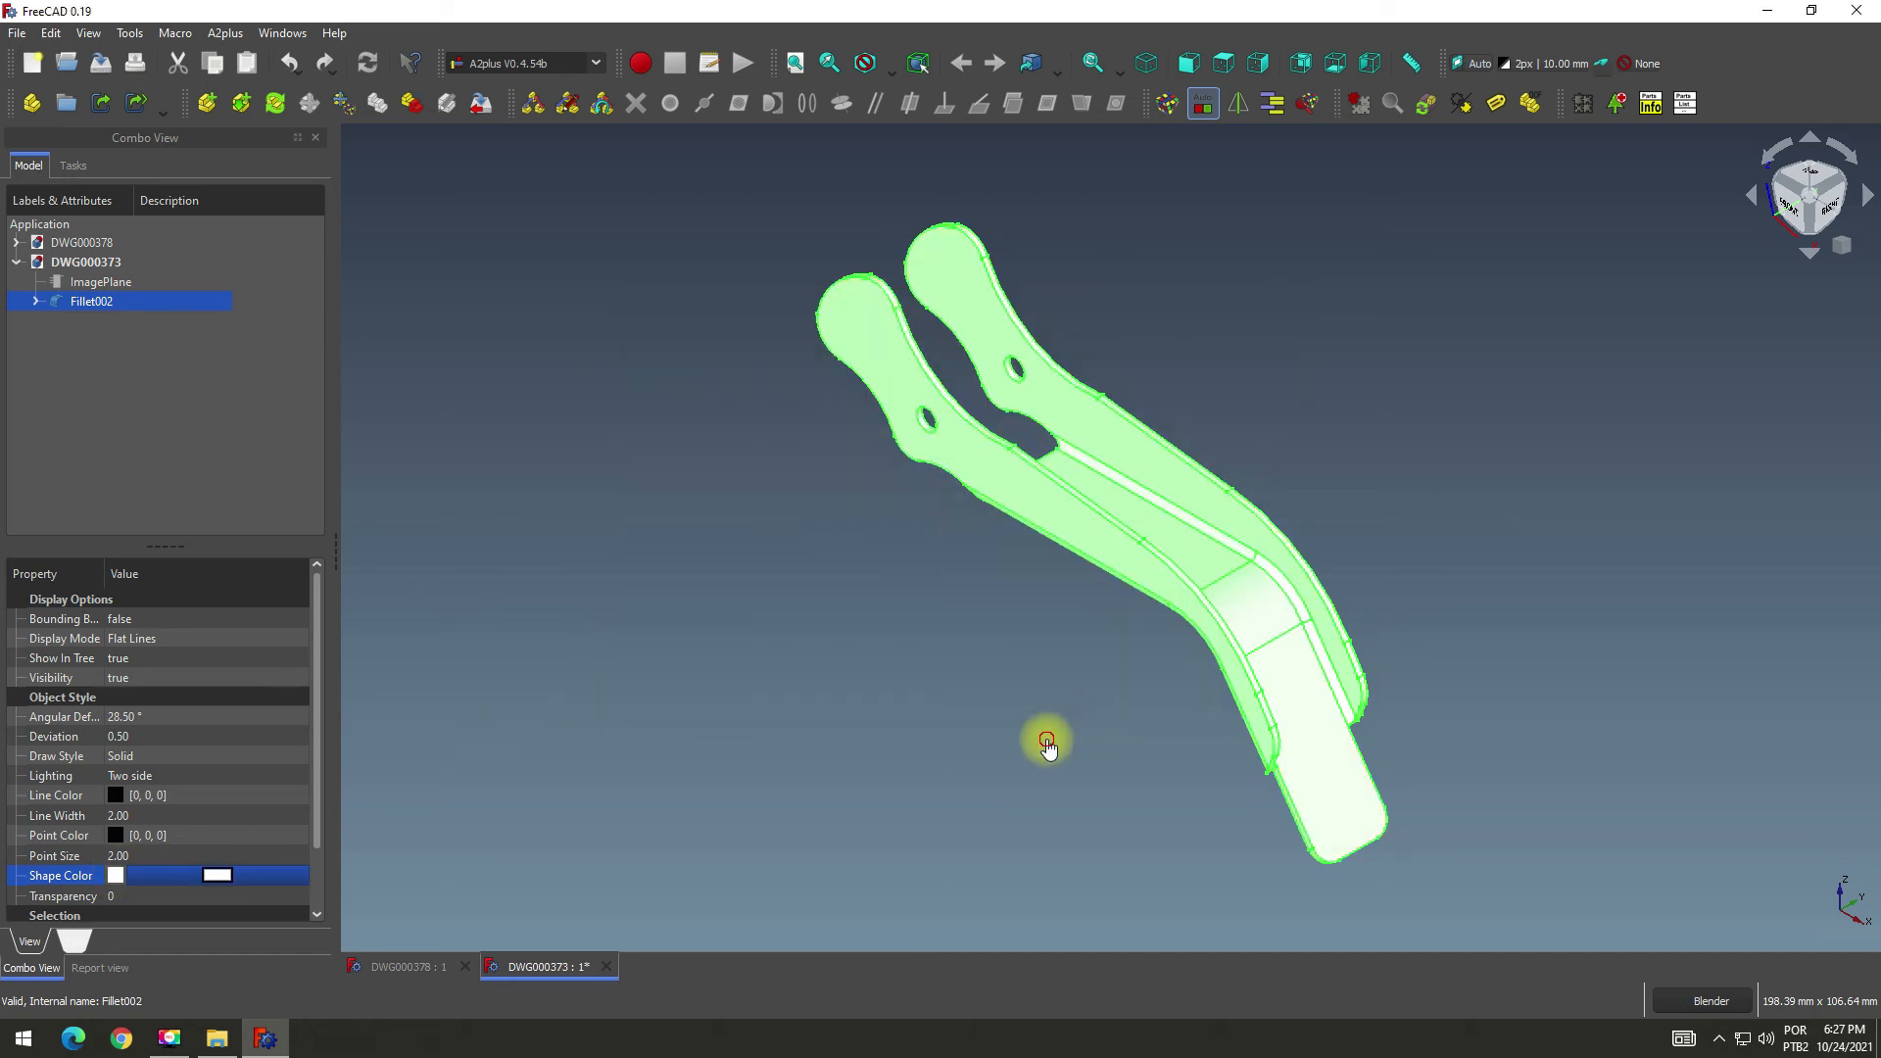
{"action": "left_click", "coordinate": [938, 683]}
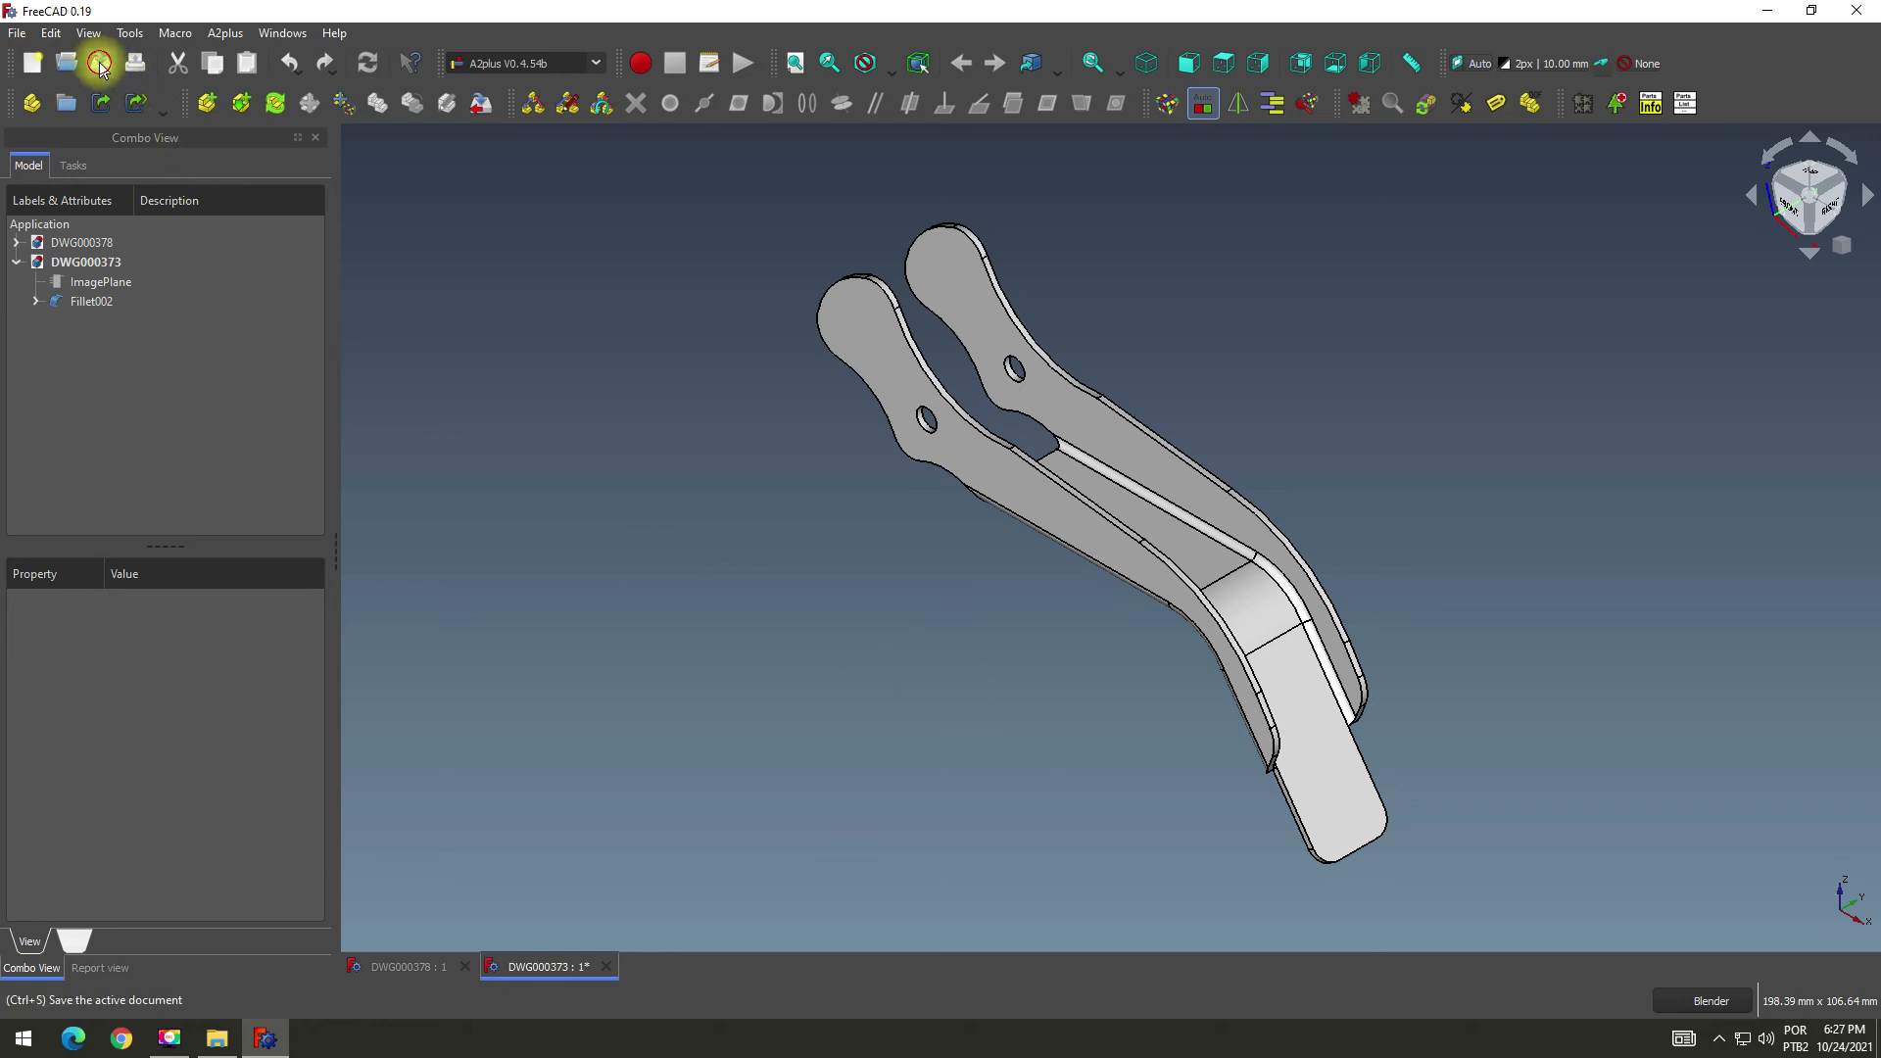
{"action": "left_click", "coordinate": [601, 966]}
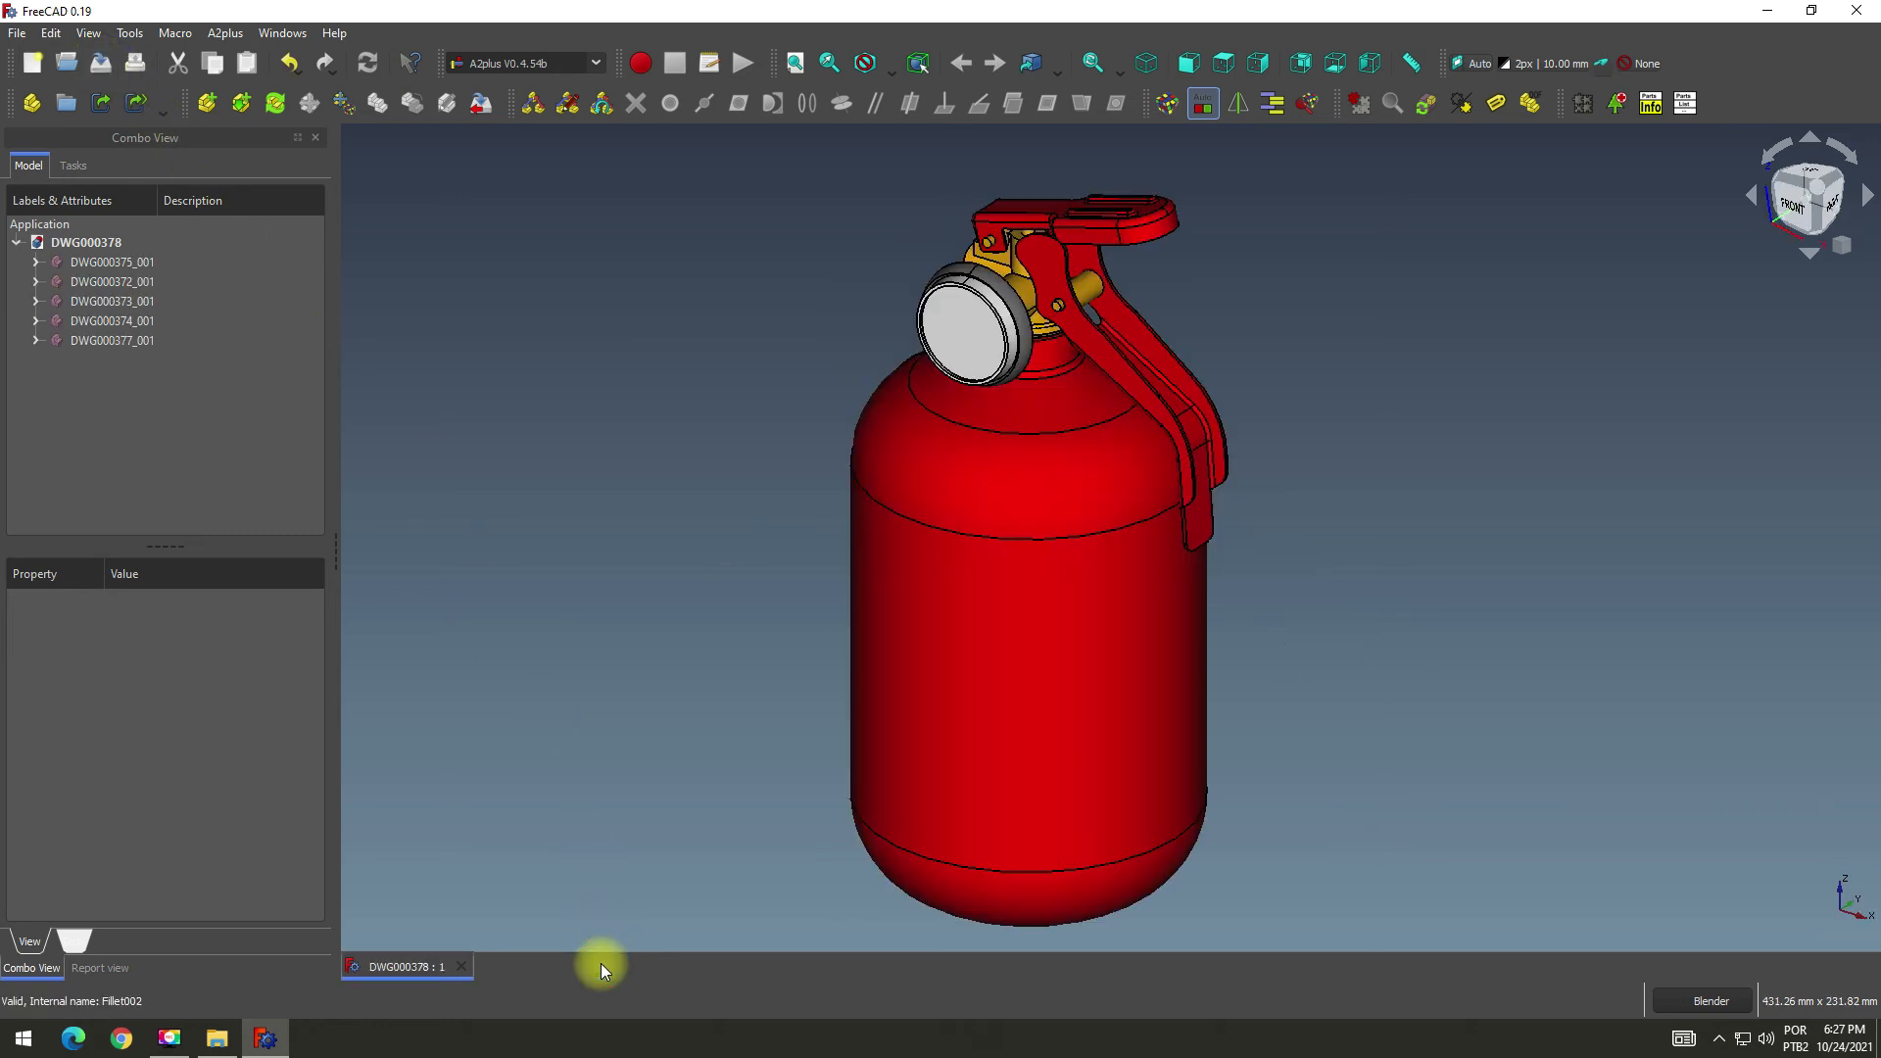
Update the imported parts in DWG000378 so the handle takes on its white color, and check it up close.
{"action": "left_click", "coordinate": [274, 101]}
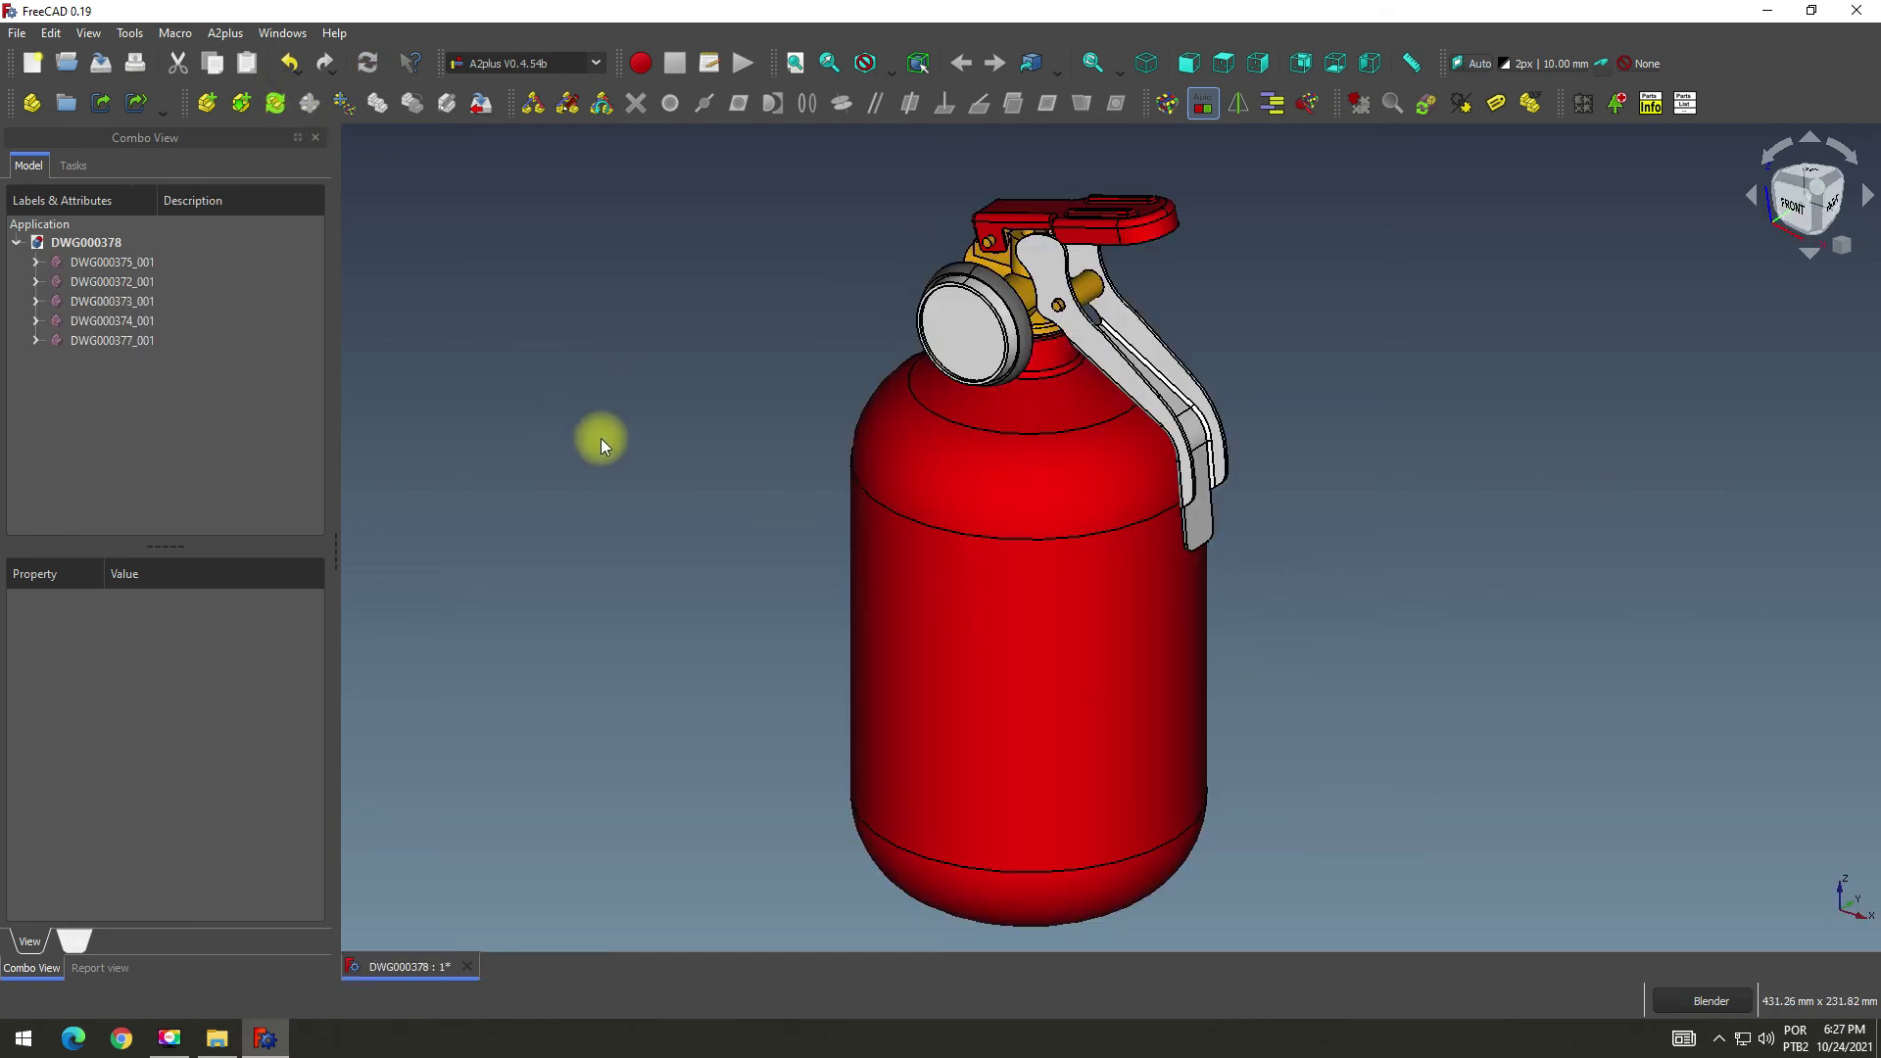
{"action": "scroll", "coordinate": [1097, 372], "scroll_direction": "up", "scroll_amount": 3}
{"action": "scroll", "coordinate": [1234, 450], "scroll_direction": "down", "scroll_amount": 1}
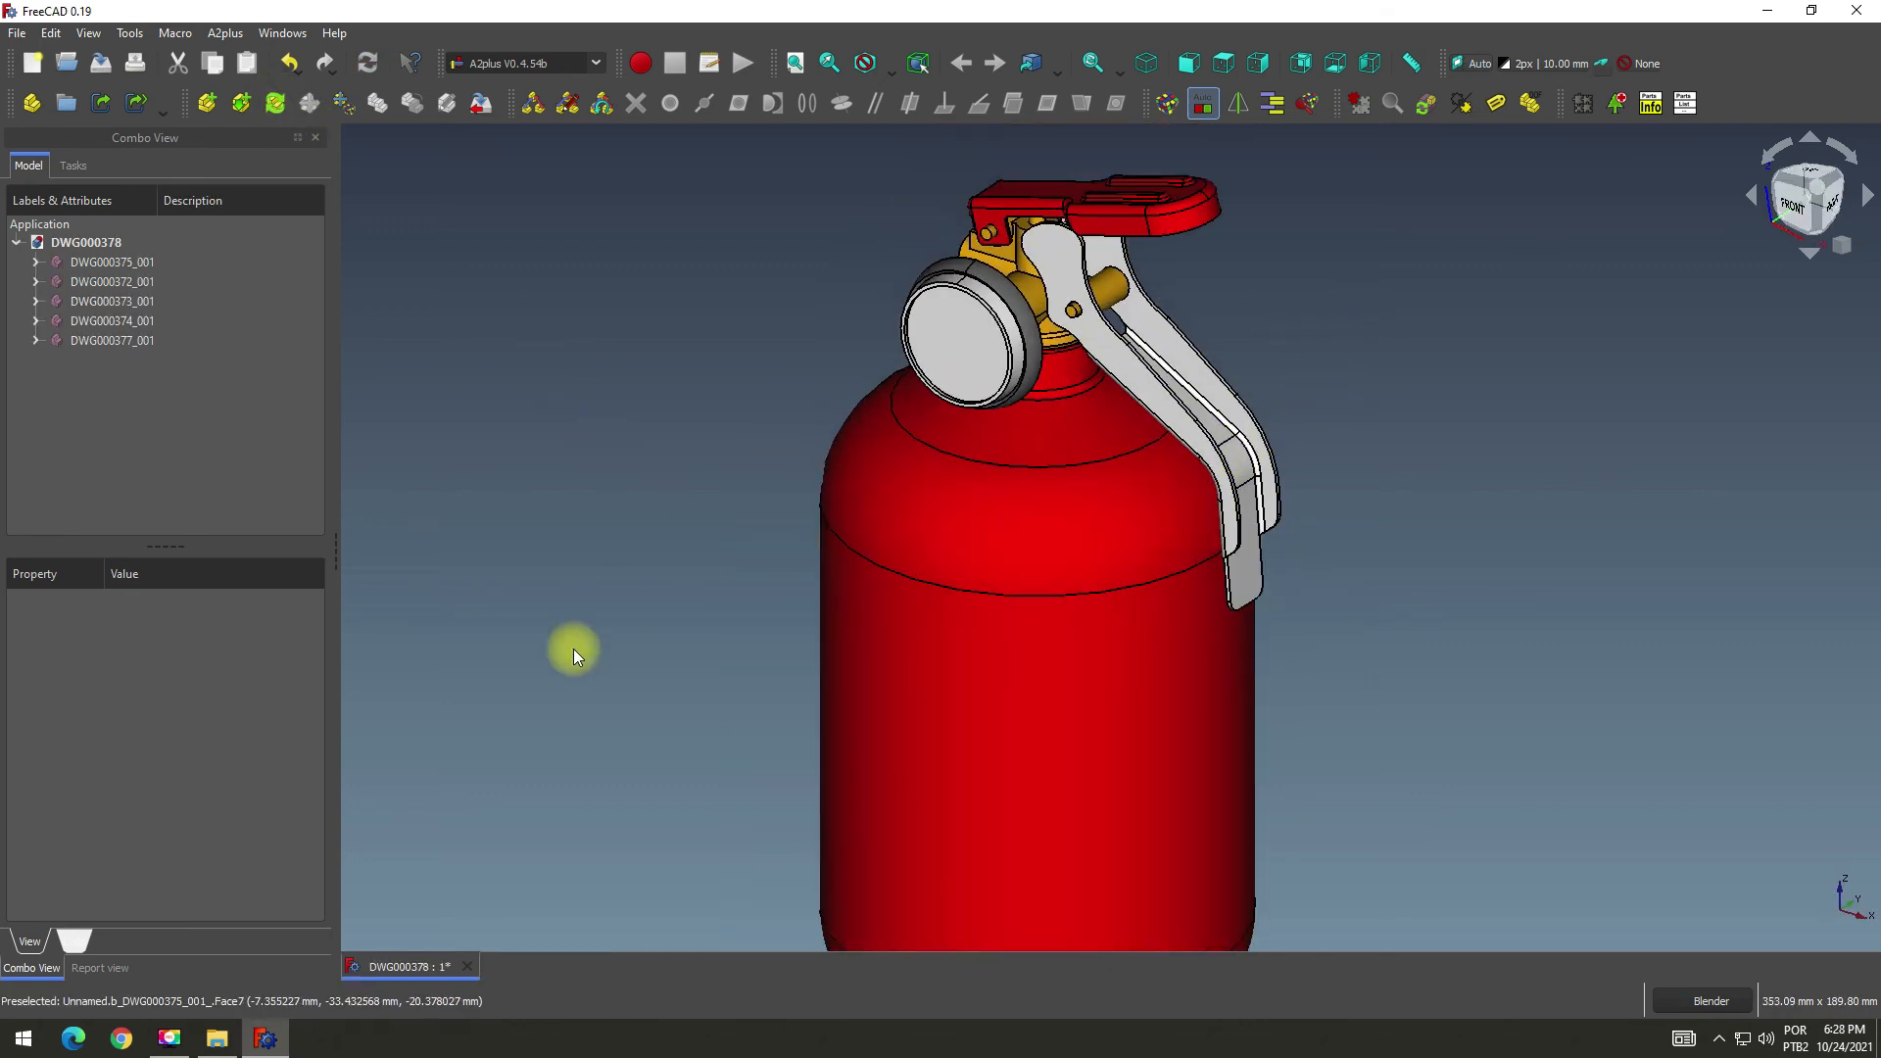
Highlight the imported parts of DWG000378 one after another to identify which entry is the handle.
{"action": "left_click", "coordinate": [119, 319]}
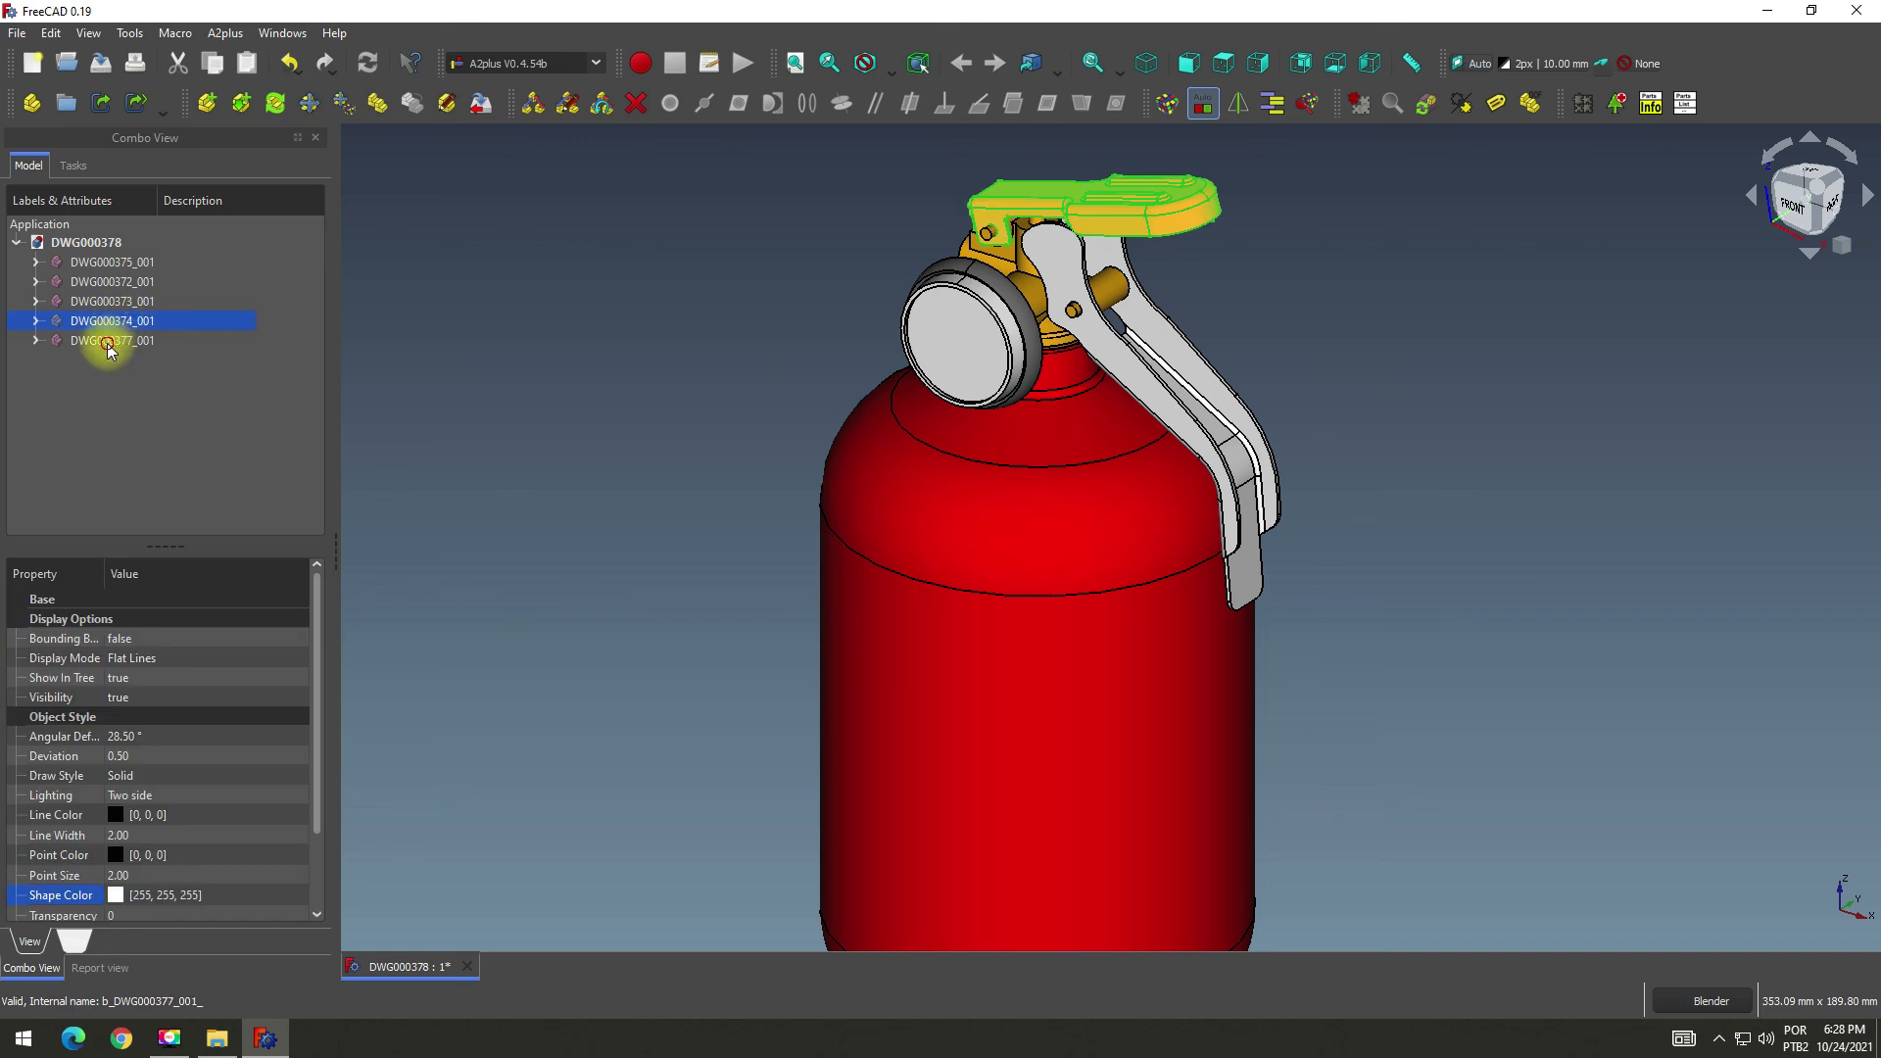
{"action": "left_click", "coordinate": [108, 343]}
{"action": "left_click", "coordinate": [113, 280]}
{"action": "left_click", "coordinate": [113, 263]}
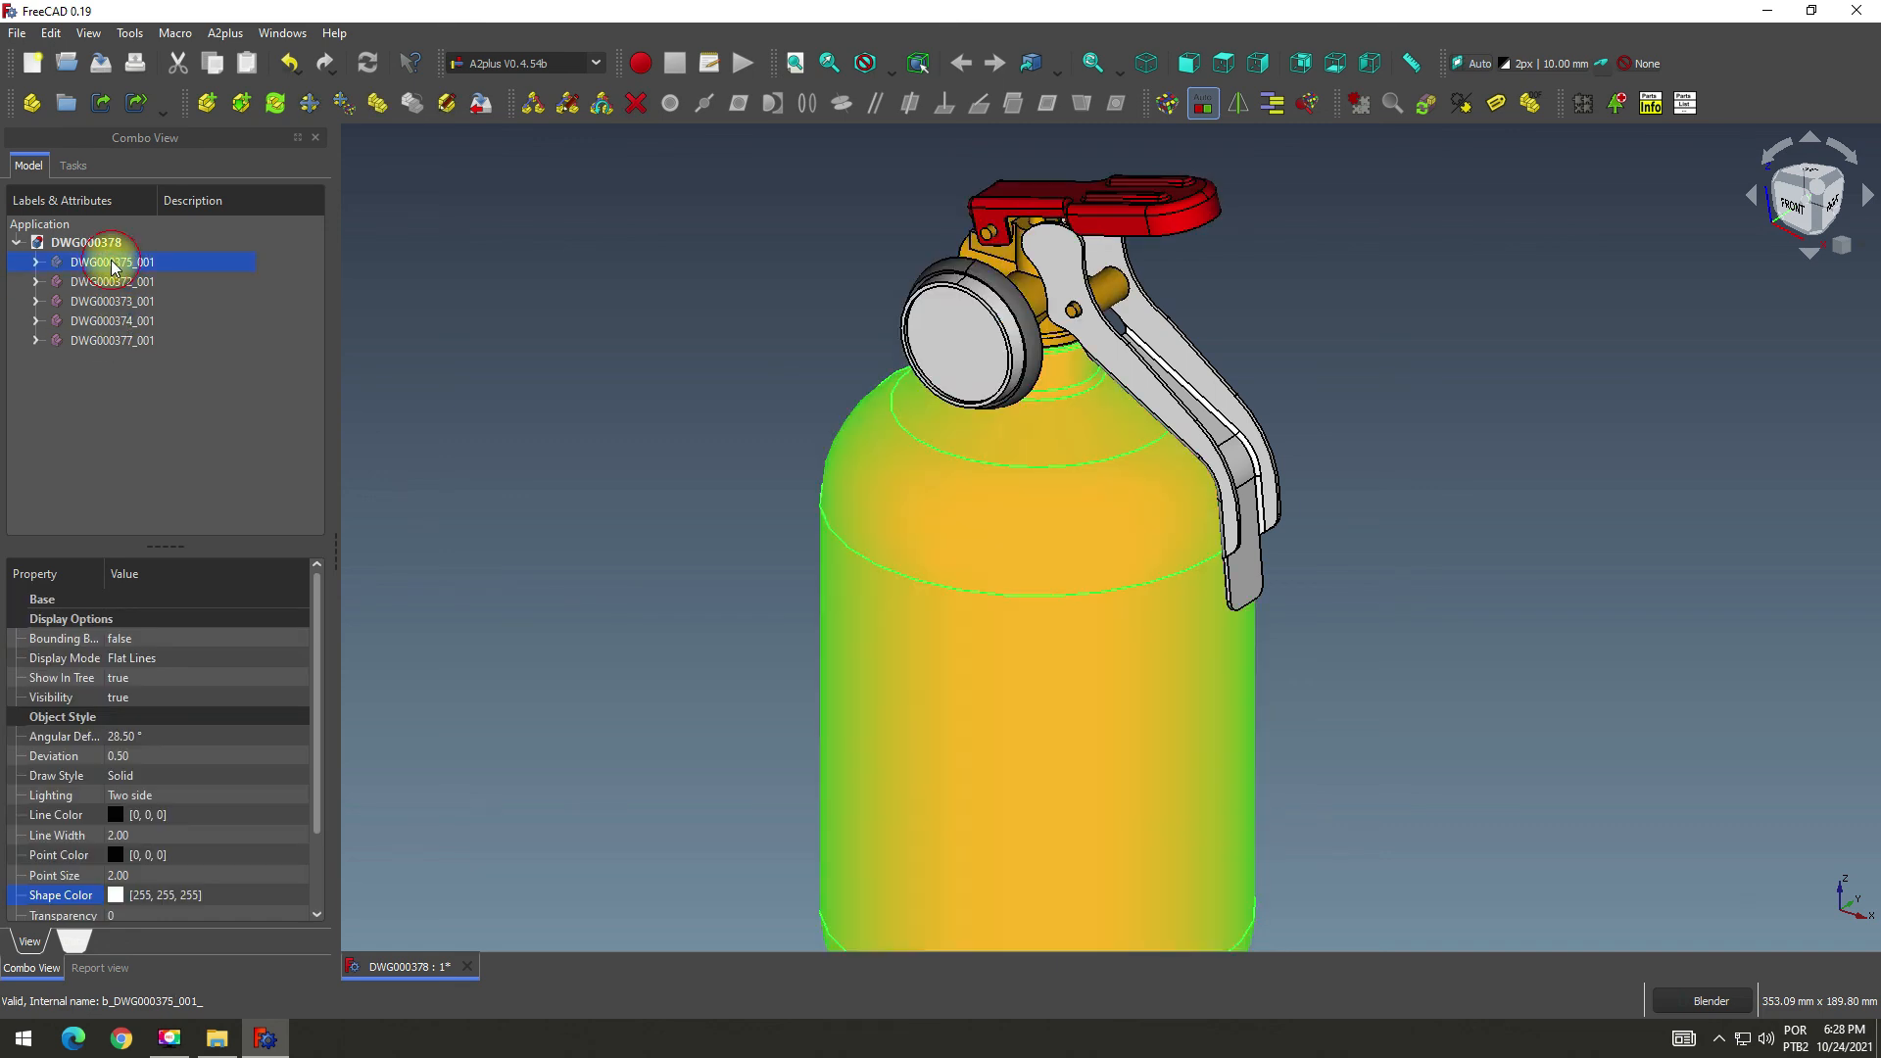
{"action": "left_click", "coordinate": [98, 320]}
{"action": "left_click", "coordinate": [98, 340]}
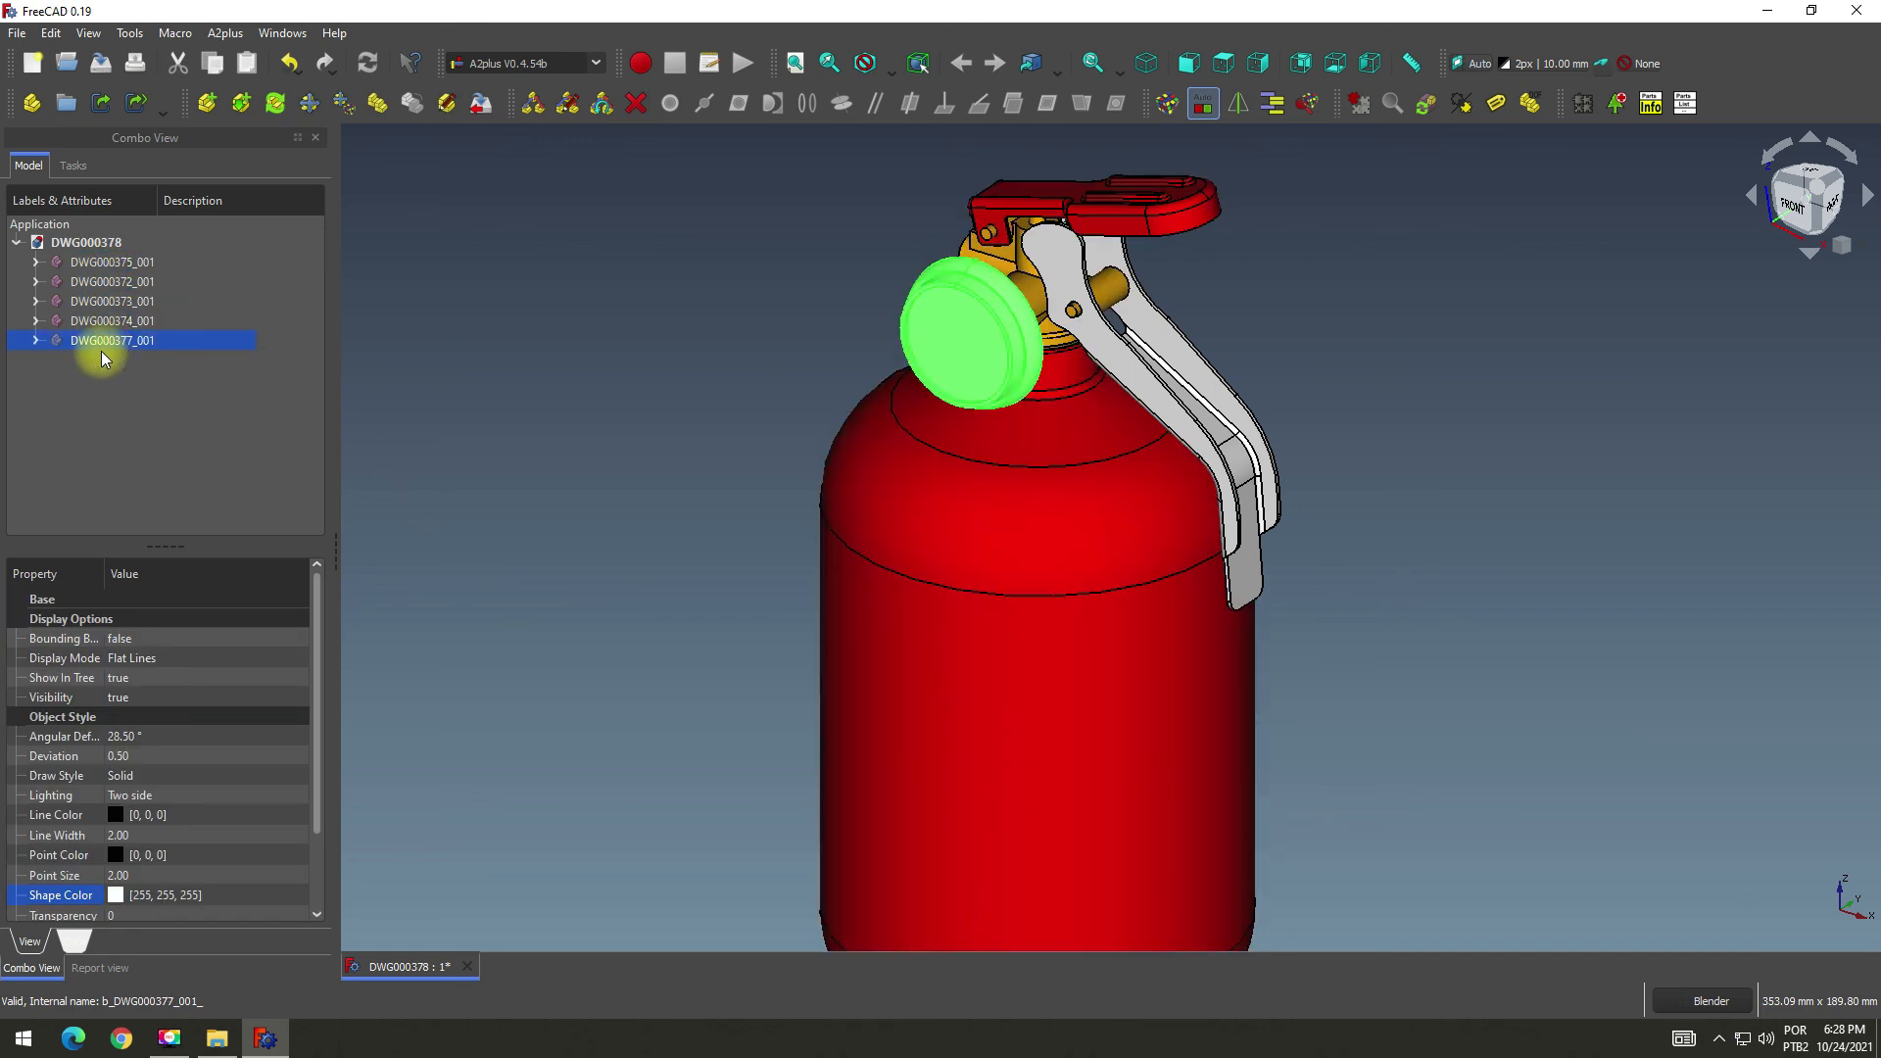
{"action": "left_click", "coordinate": [101, 321]}
Open the linked FCStd file of the handle part DWG000373_001 for editing through A2plus.
{"action": "left_click", "coordinate": [103, 302]}
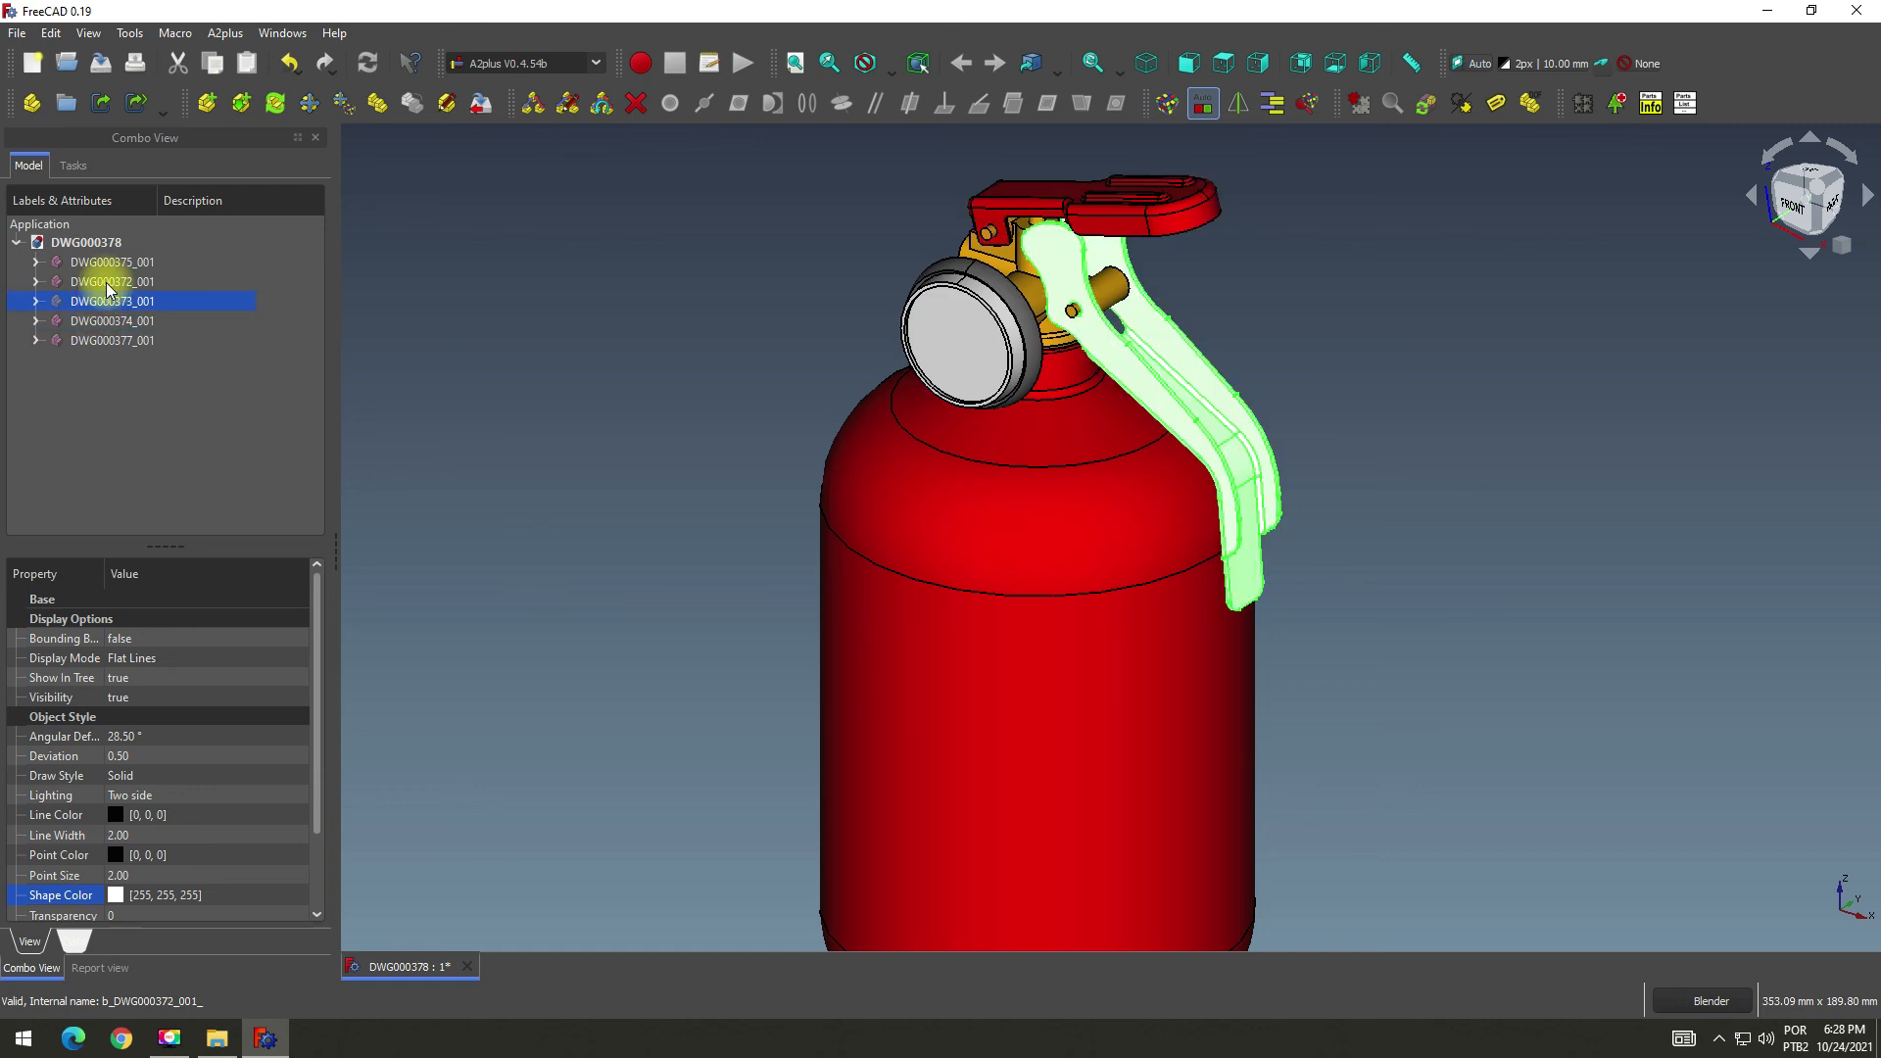
{"action": "right_click", "coordinate": [106, 305]}
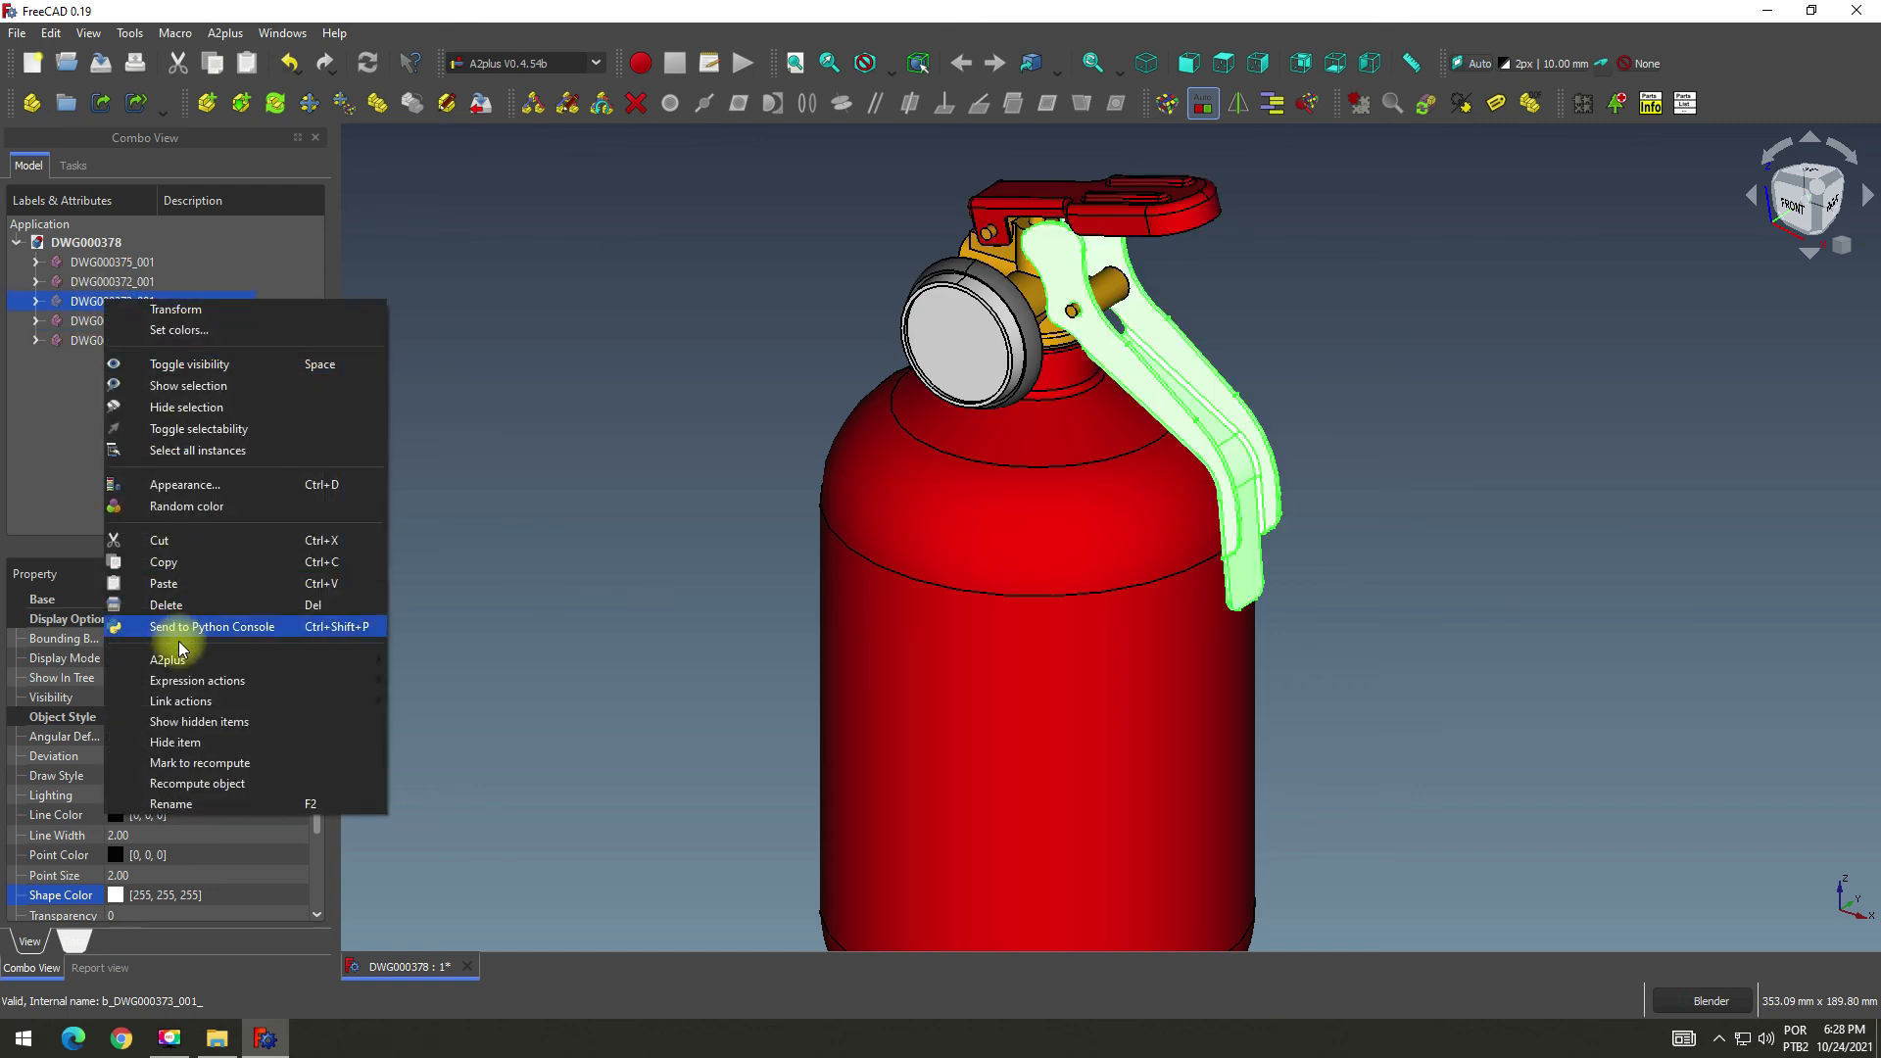
{"action": "mouse_move", "coordinate": [196, 659]}
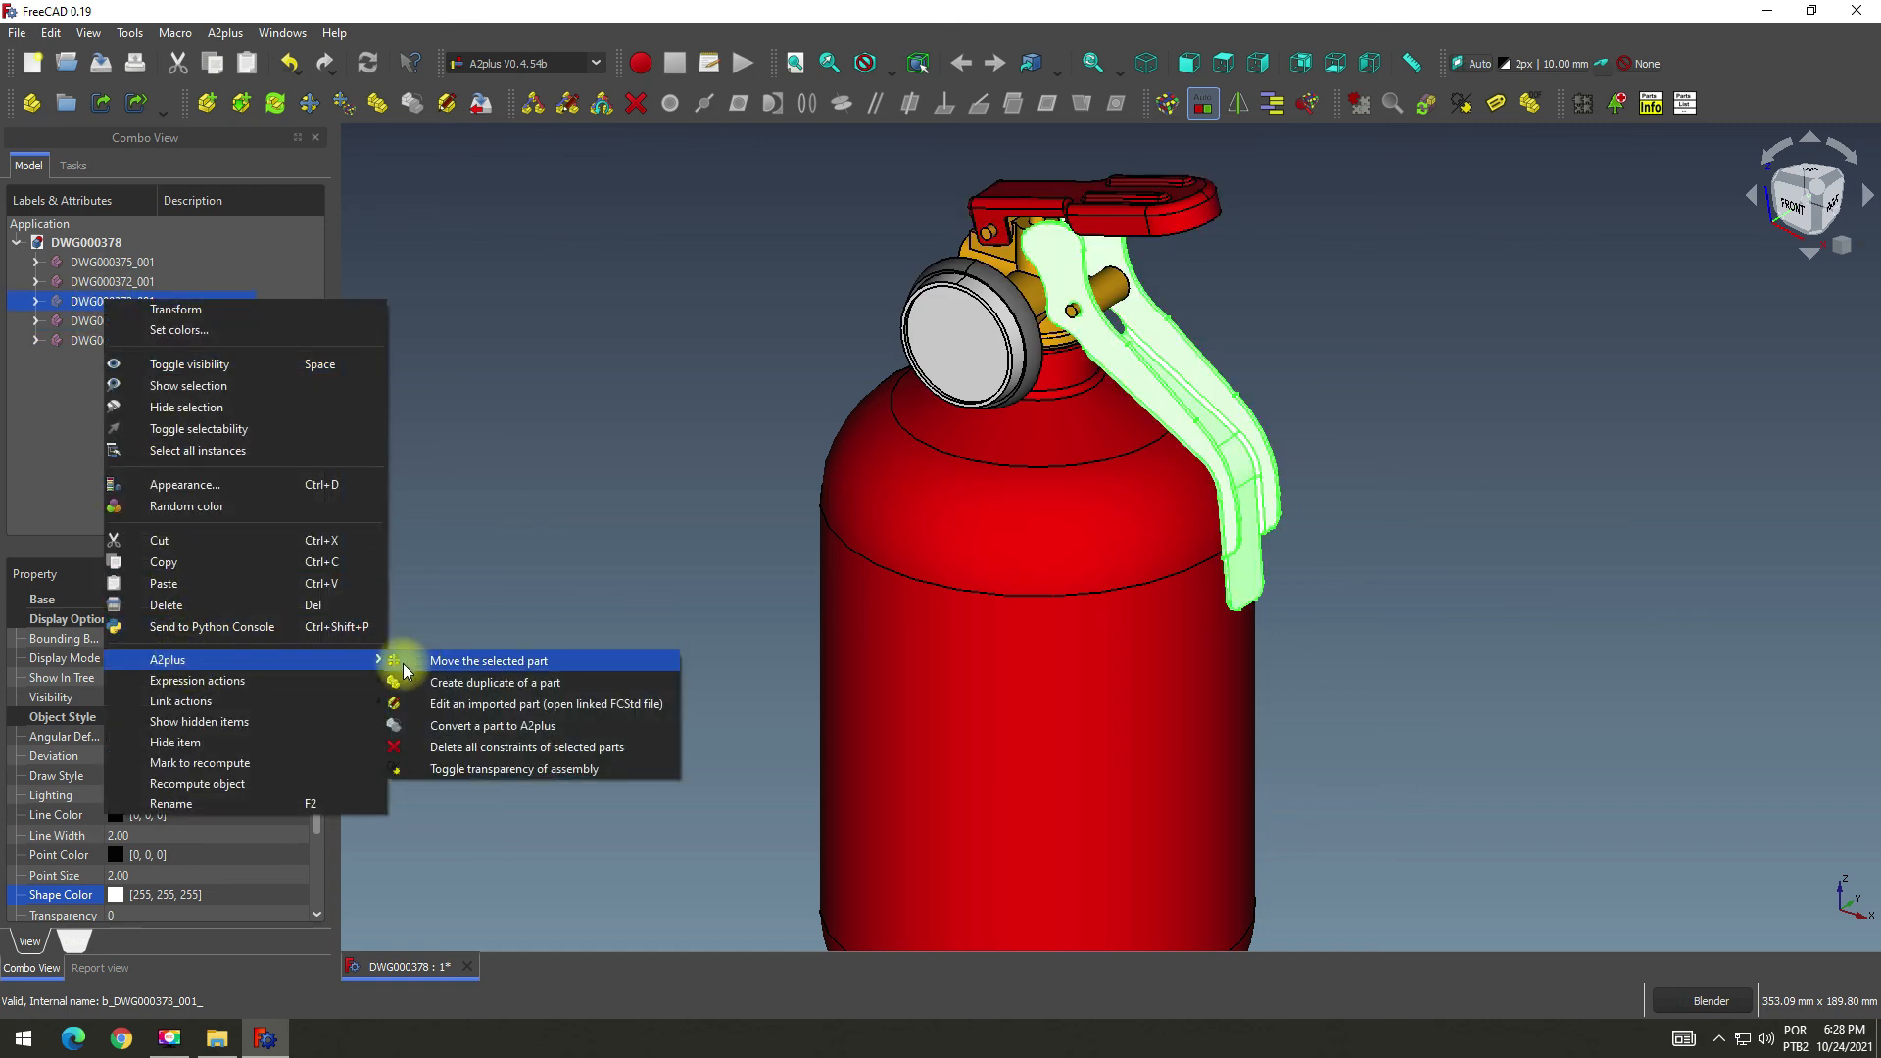
{"action": "left_click", "coordinate": [468, 703]}
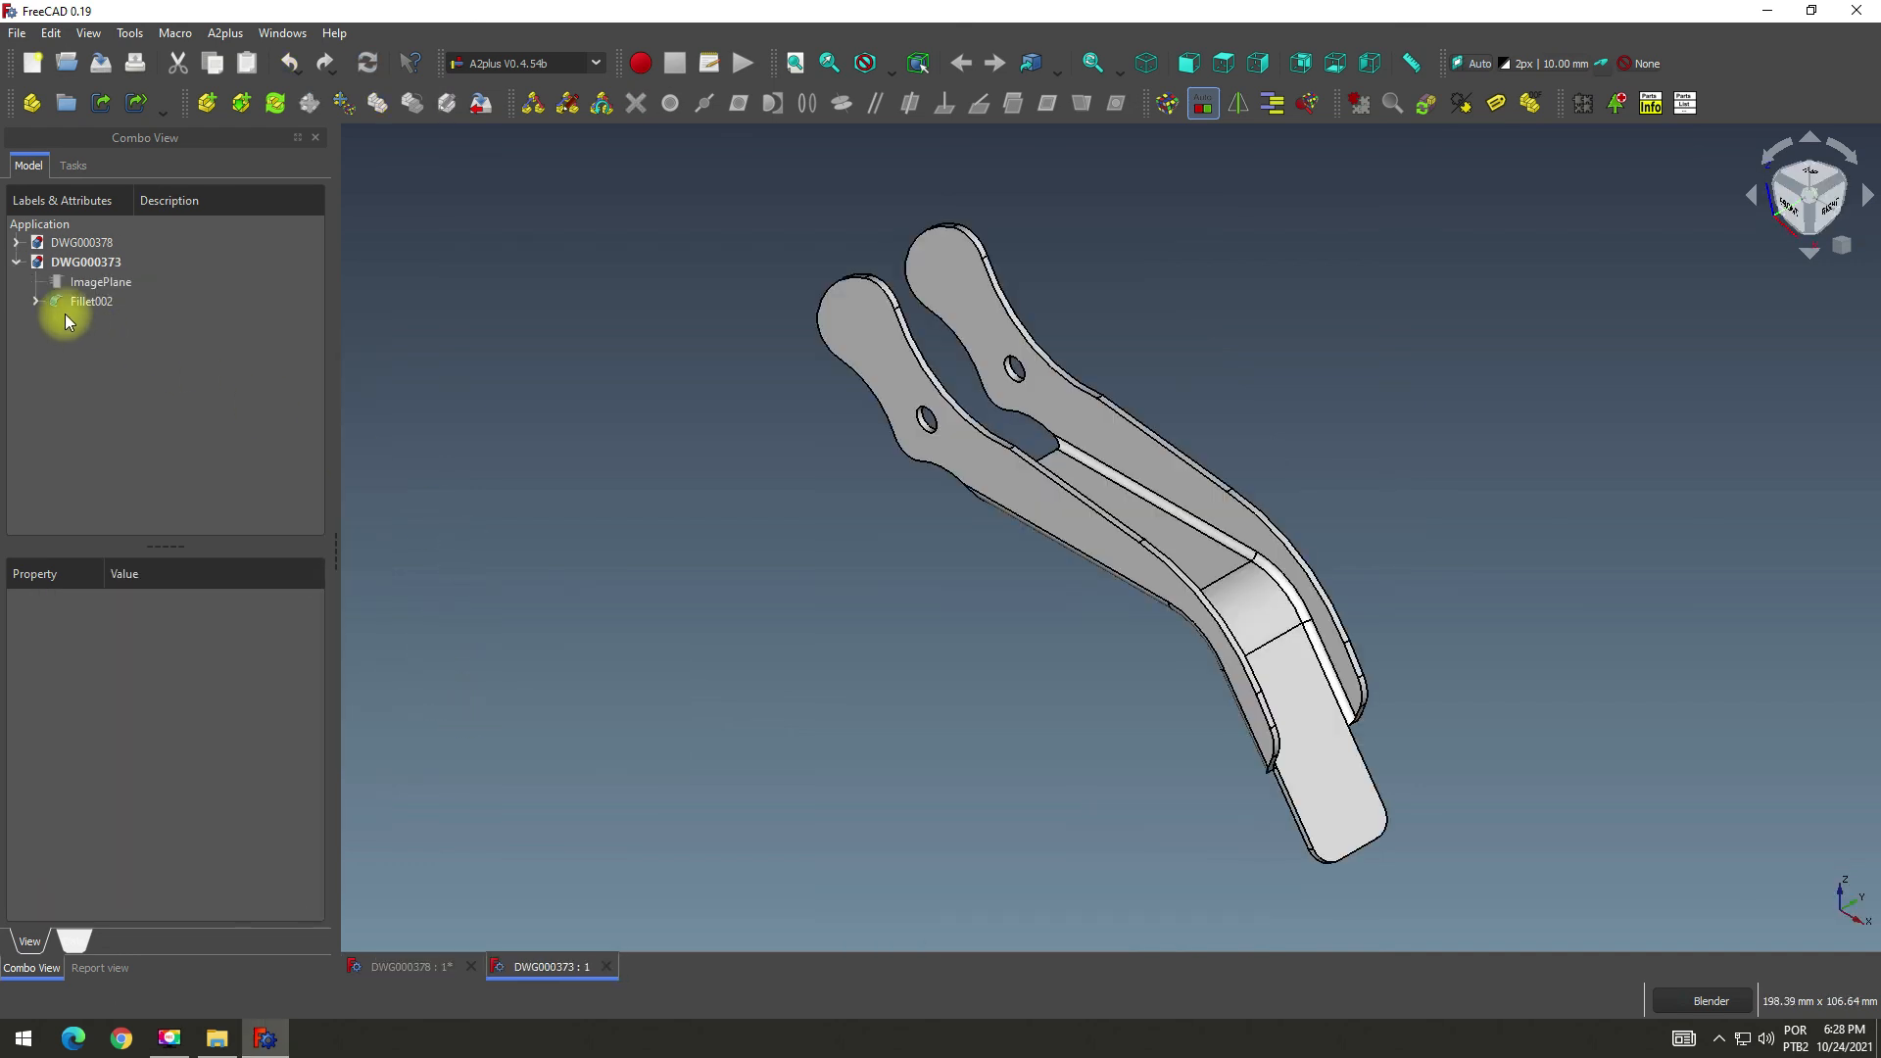
Set the shape color of the handle's Fillet002 to red (255, 0, 0), then save and close the DWG000373 file.
{"action": "left_click", "coordinate": [59, 300]}
{"action": "left_click", "coordinate": [116, 877]}
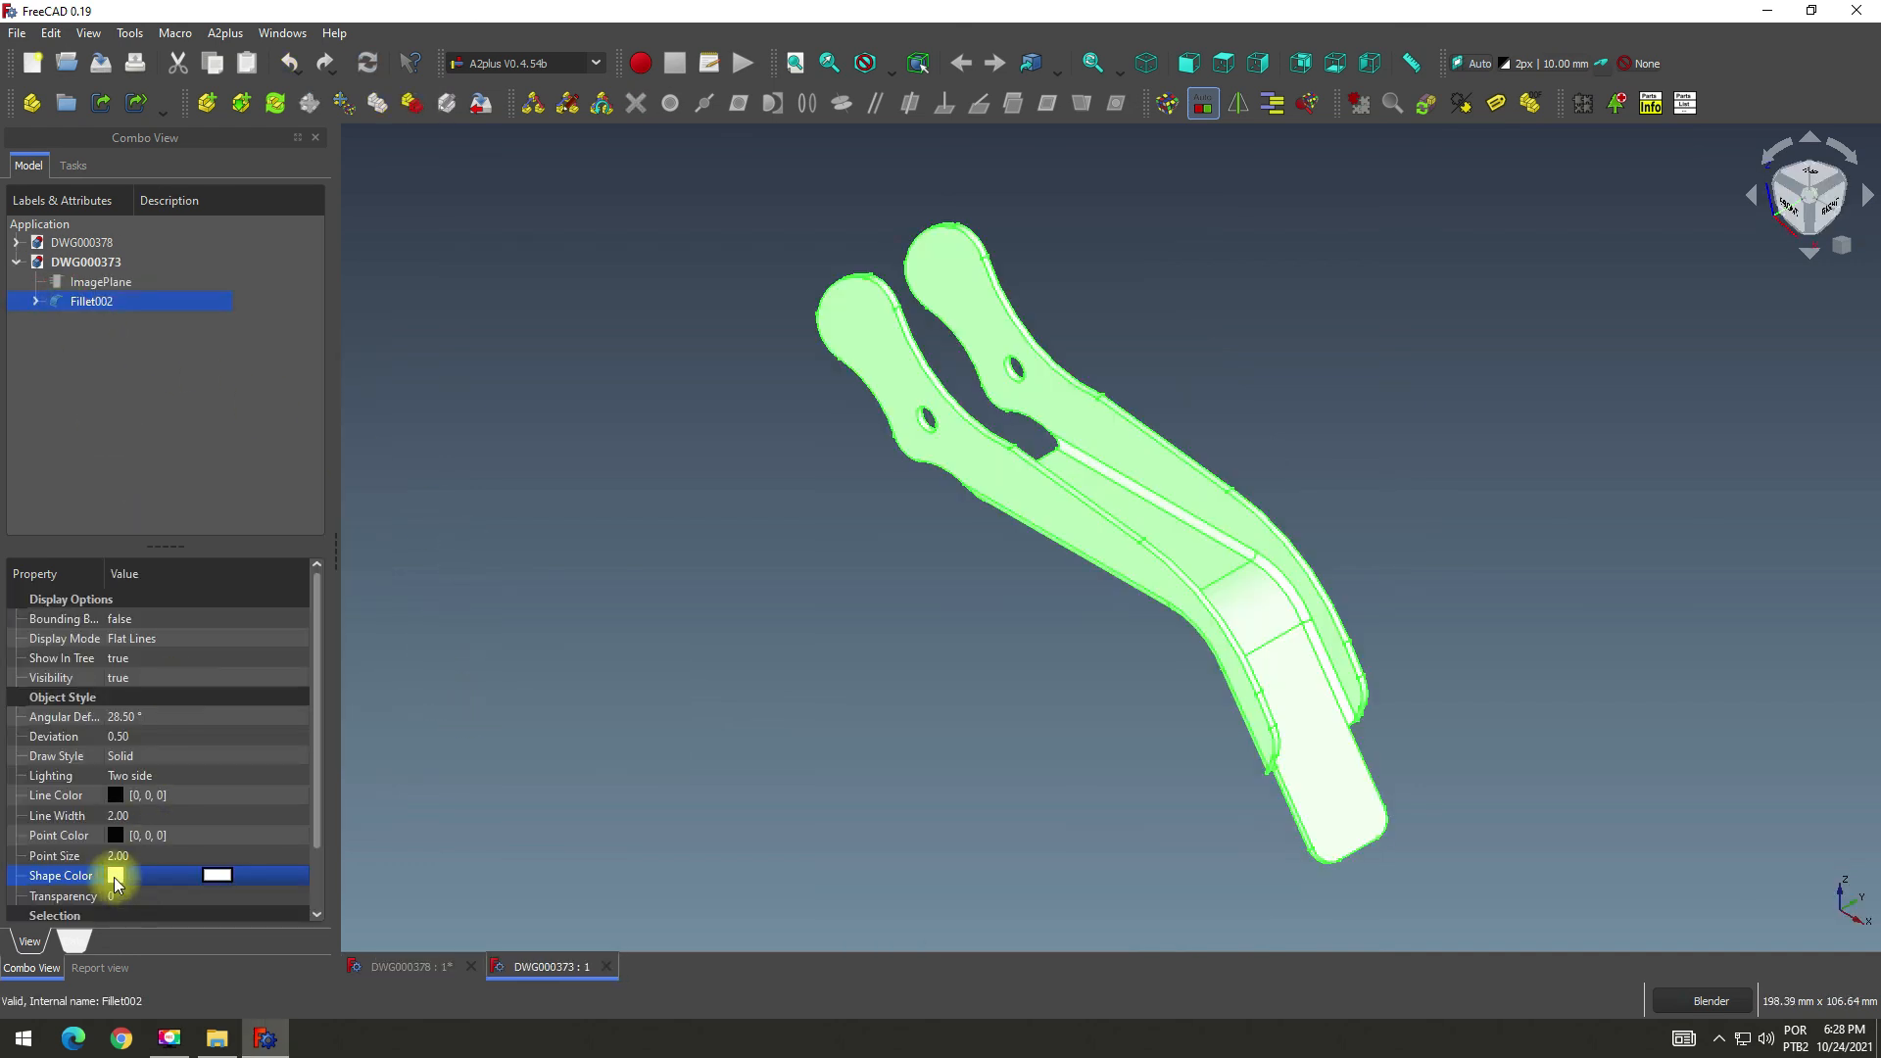
{"action": "left_click", "coordinate": [217, 881]}
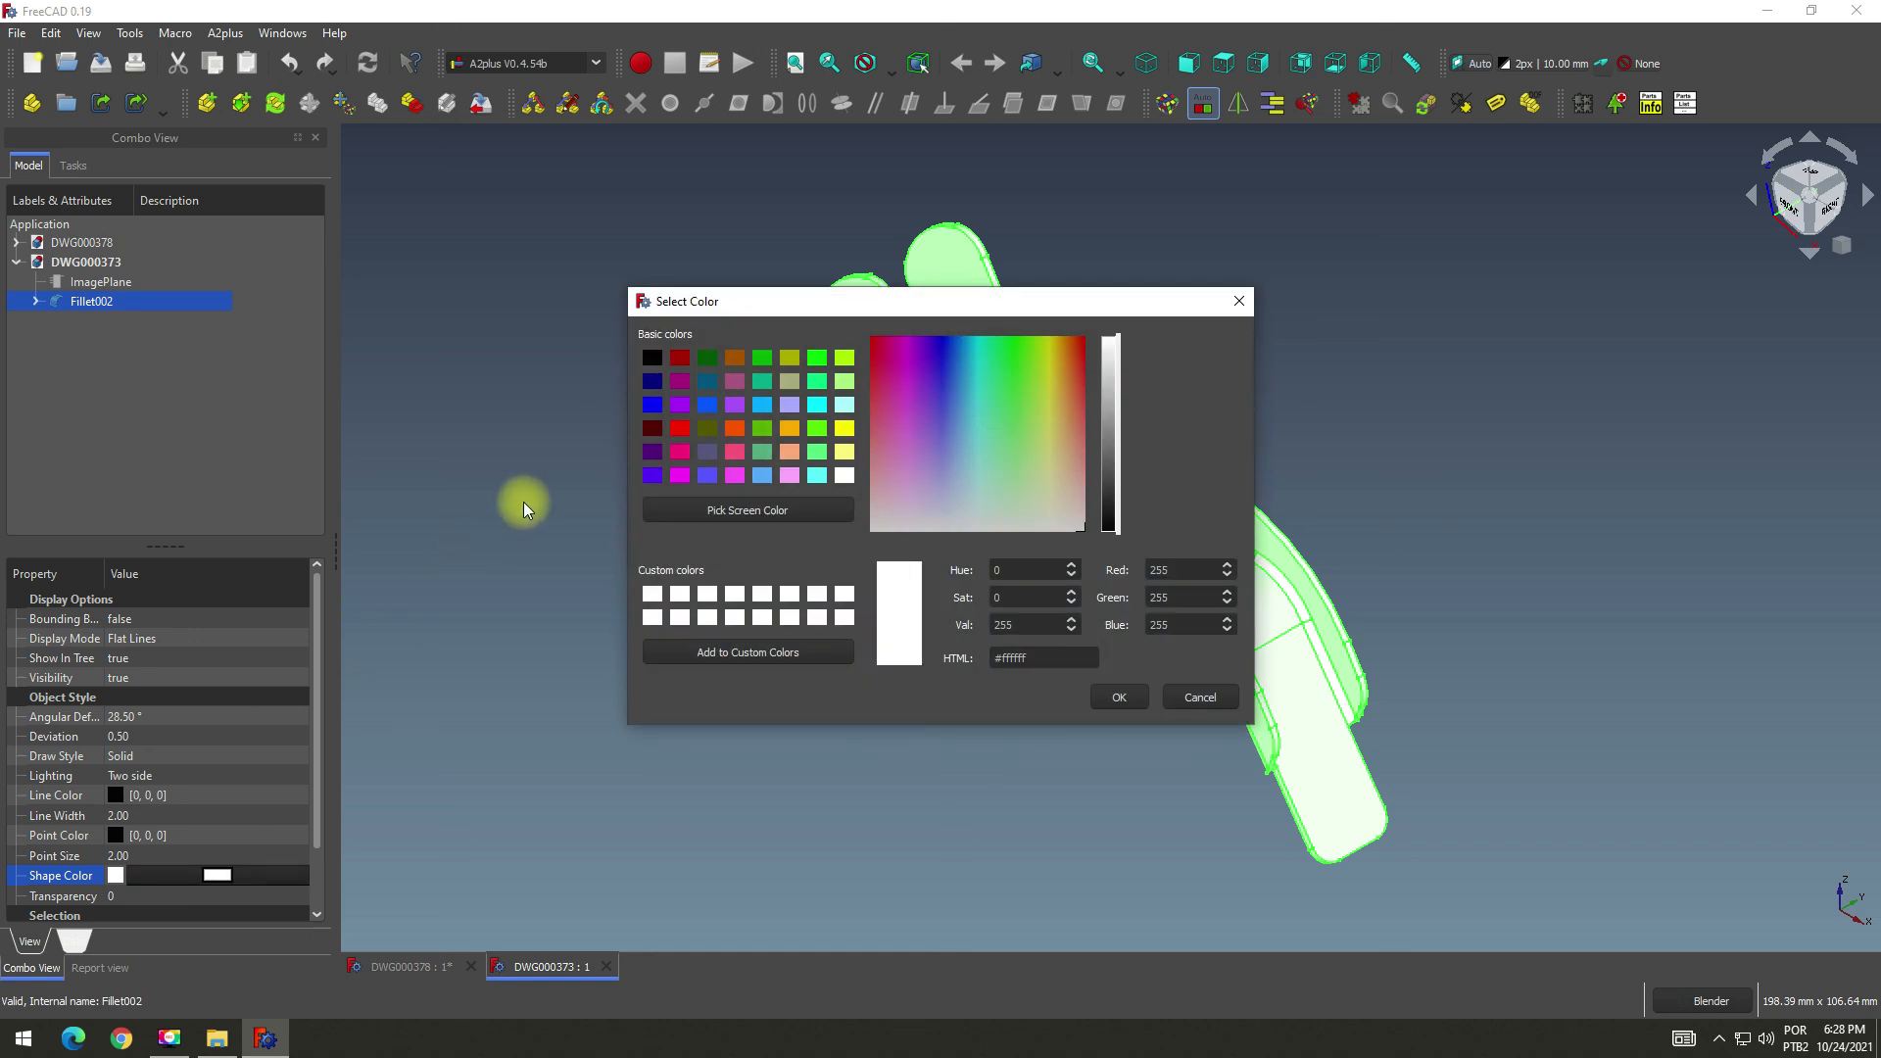
{"action": "left_click", "coordinate": [680, 428]}
{"action": "left_click", "coordinate": [1117, 697]}
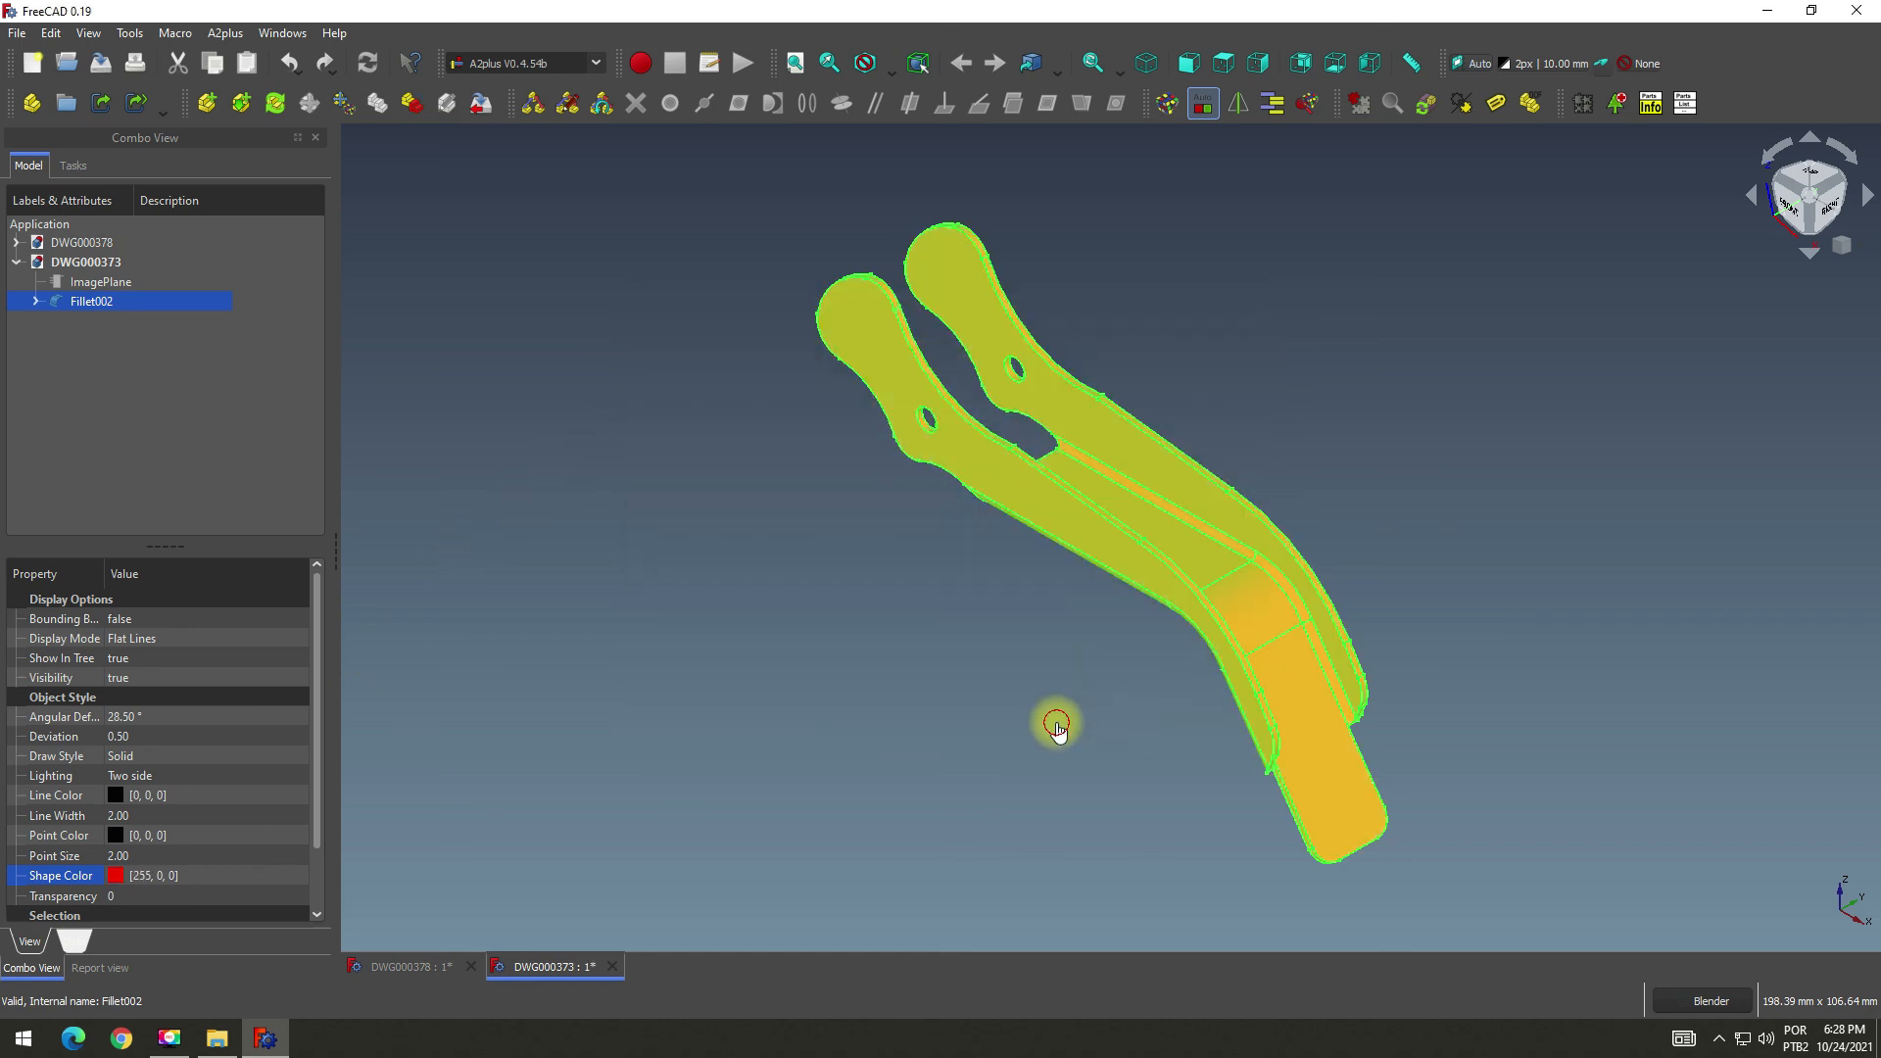
{"action": "left_click", "coordinate": [1058, 722]}
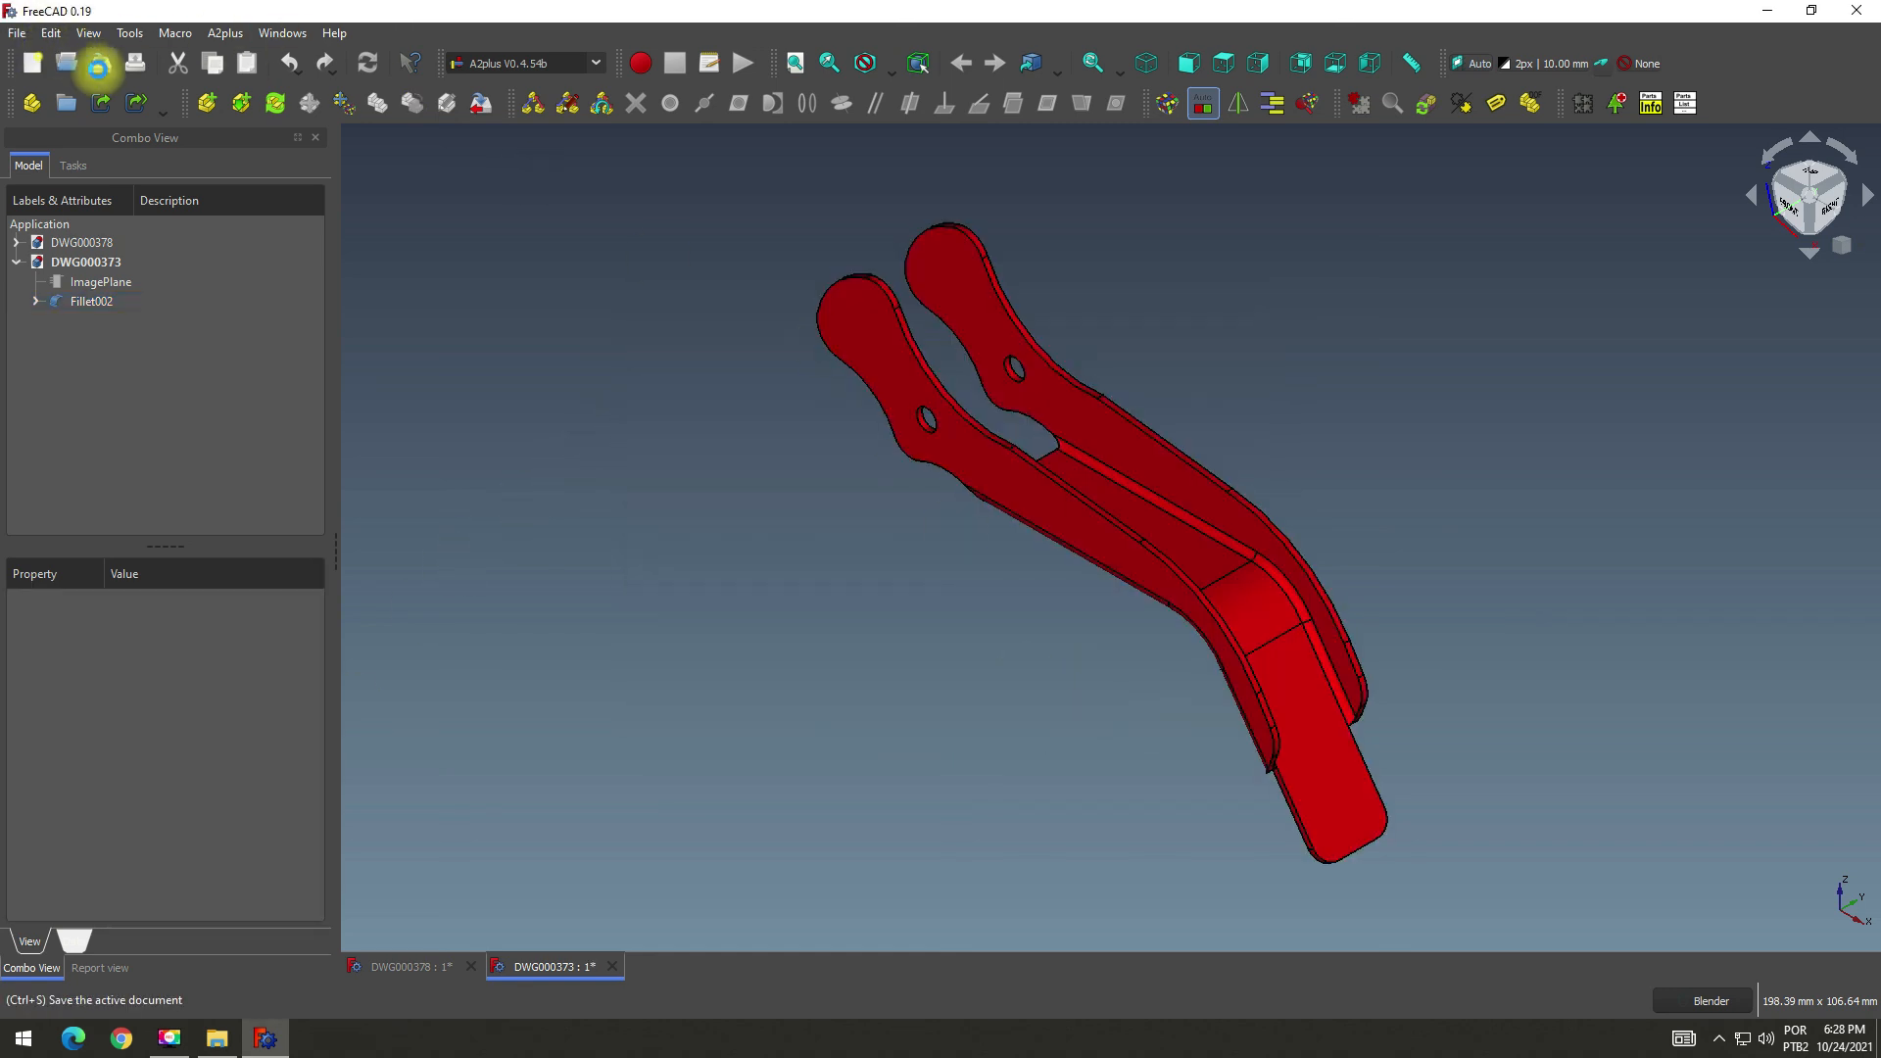
{"action": "left_click", "coordinate": [98, 64]}
{"action": "left_click", "coordinate": [607, 967]}
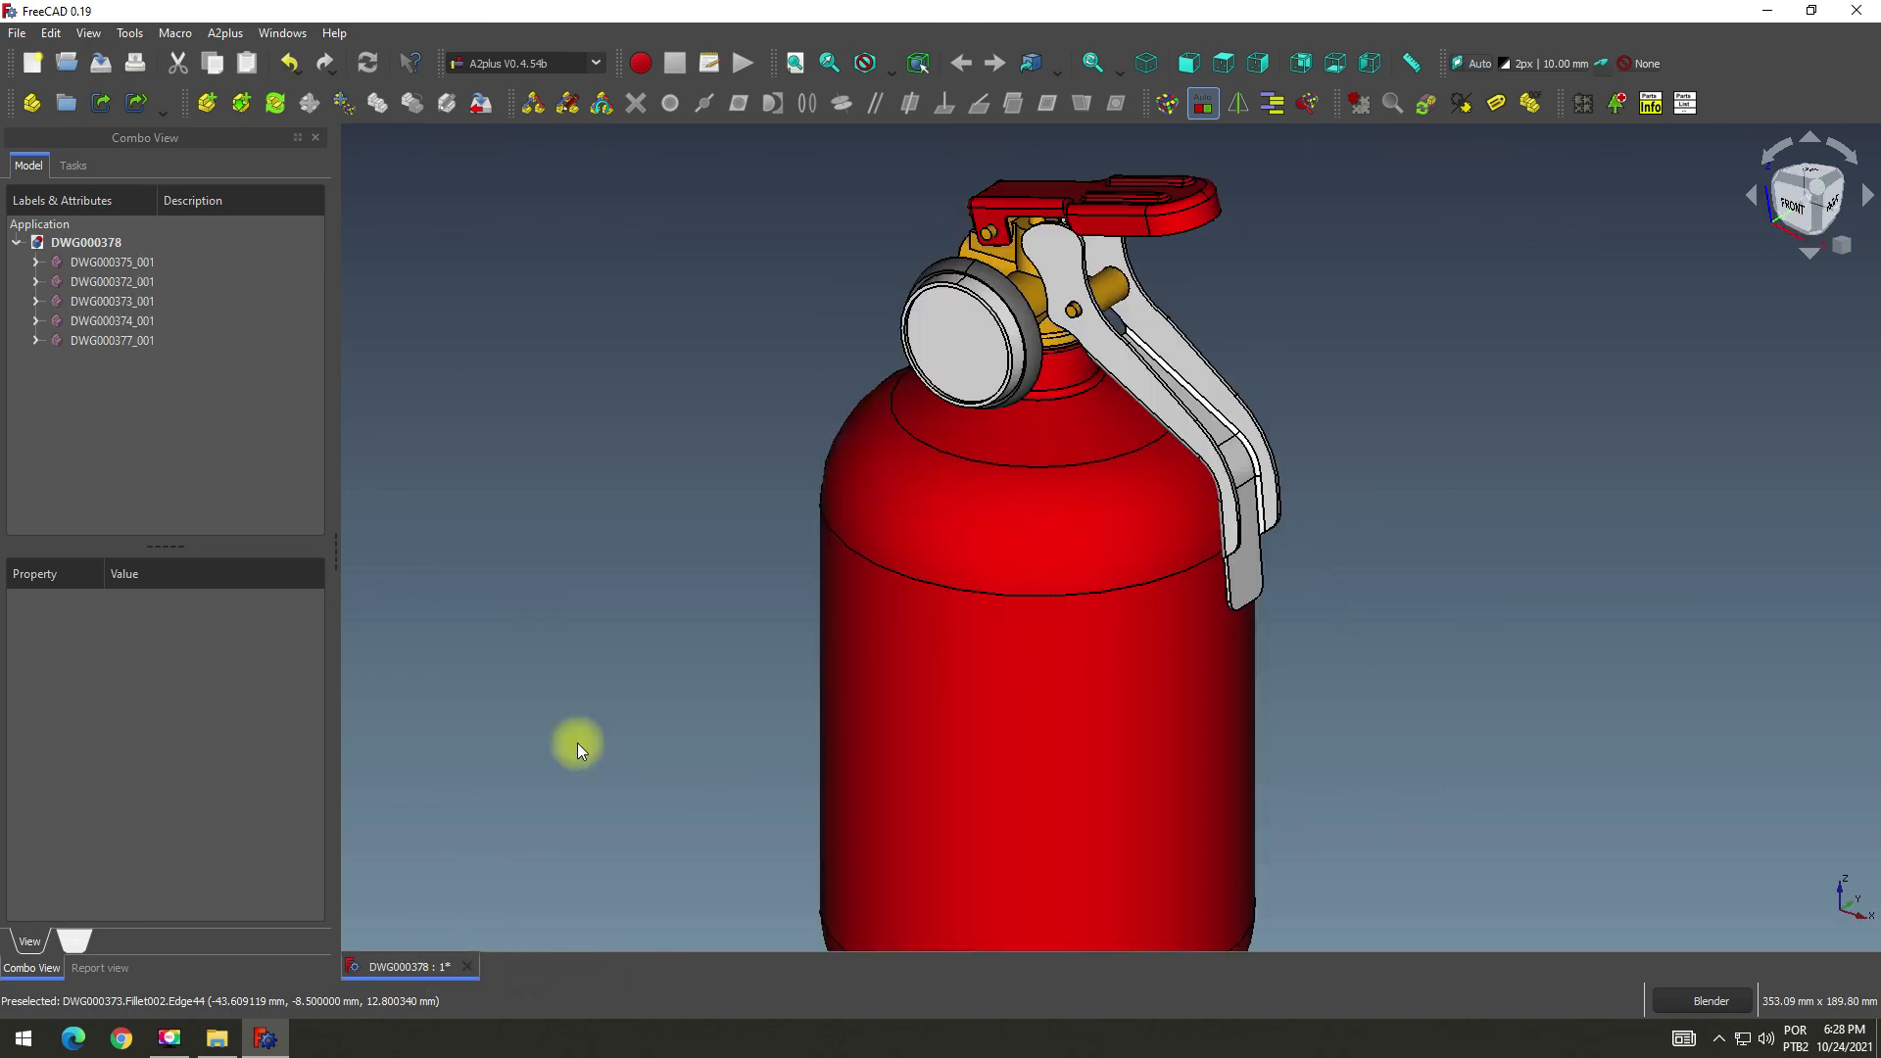
Update the imported parts in DWG000378 with the handle's red color and view the whole extinguisher from its gauge side.
{"action": "left_click", "coordinate": [272, 104]}
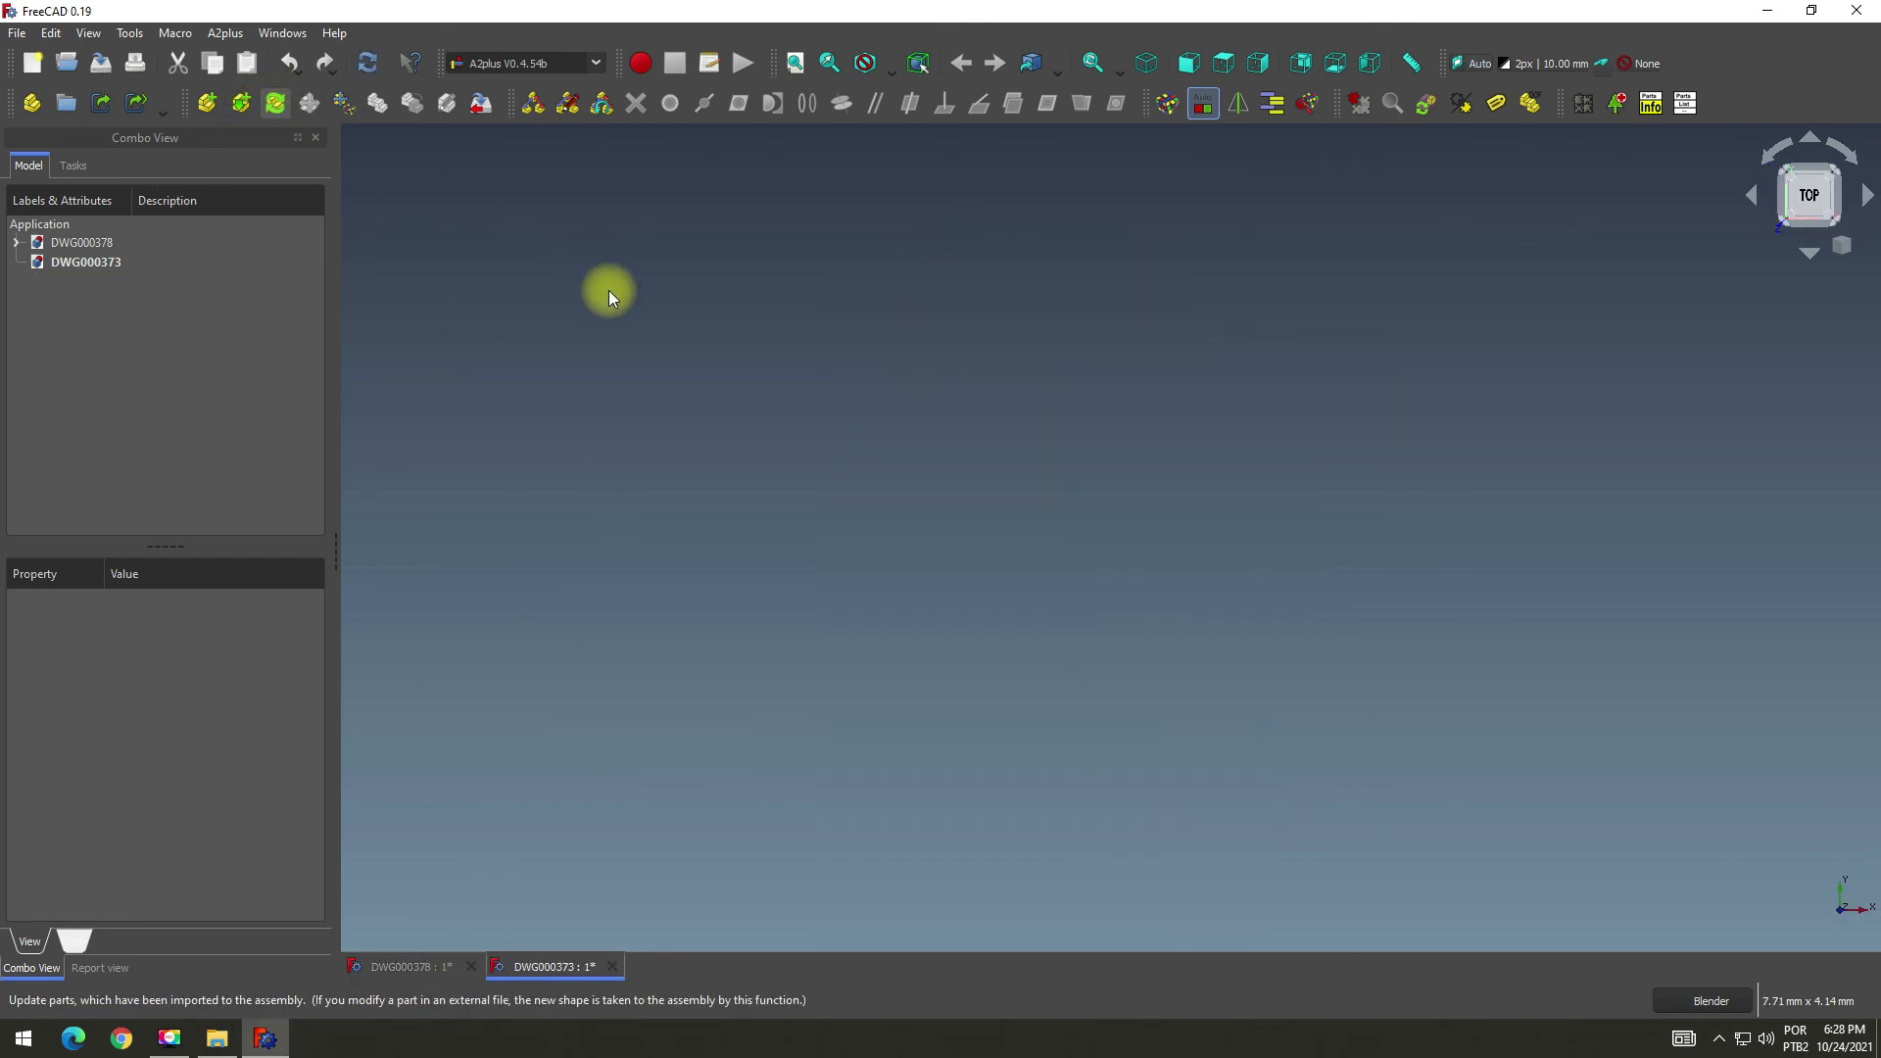
{"action": "middle_click_drag", "start_coordinate": [652, 456], "coordinate": [1225, 356]}
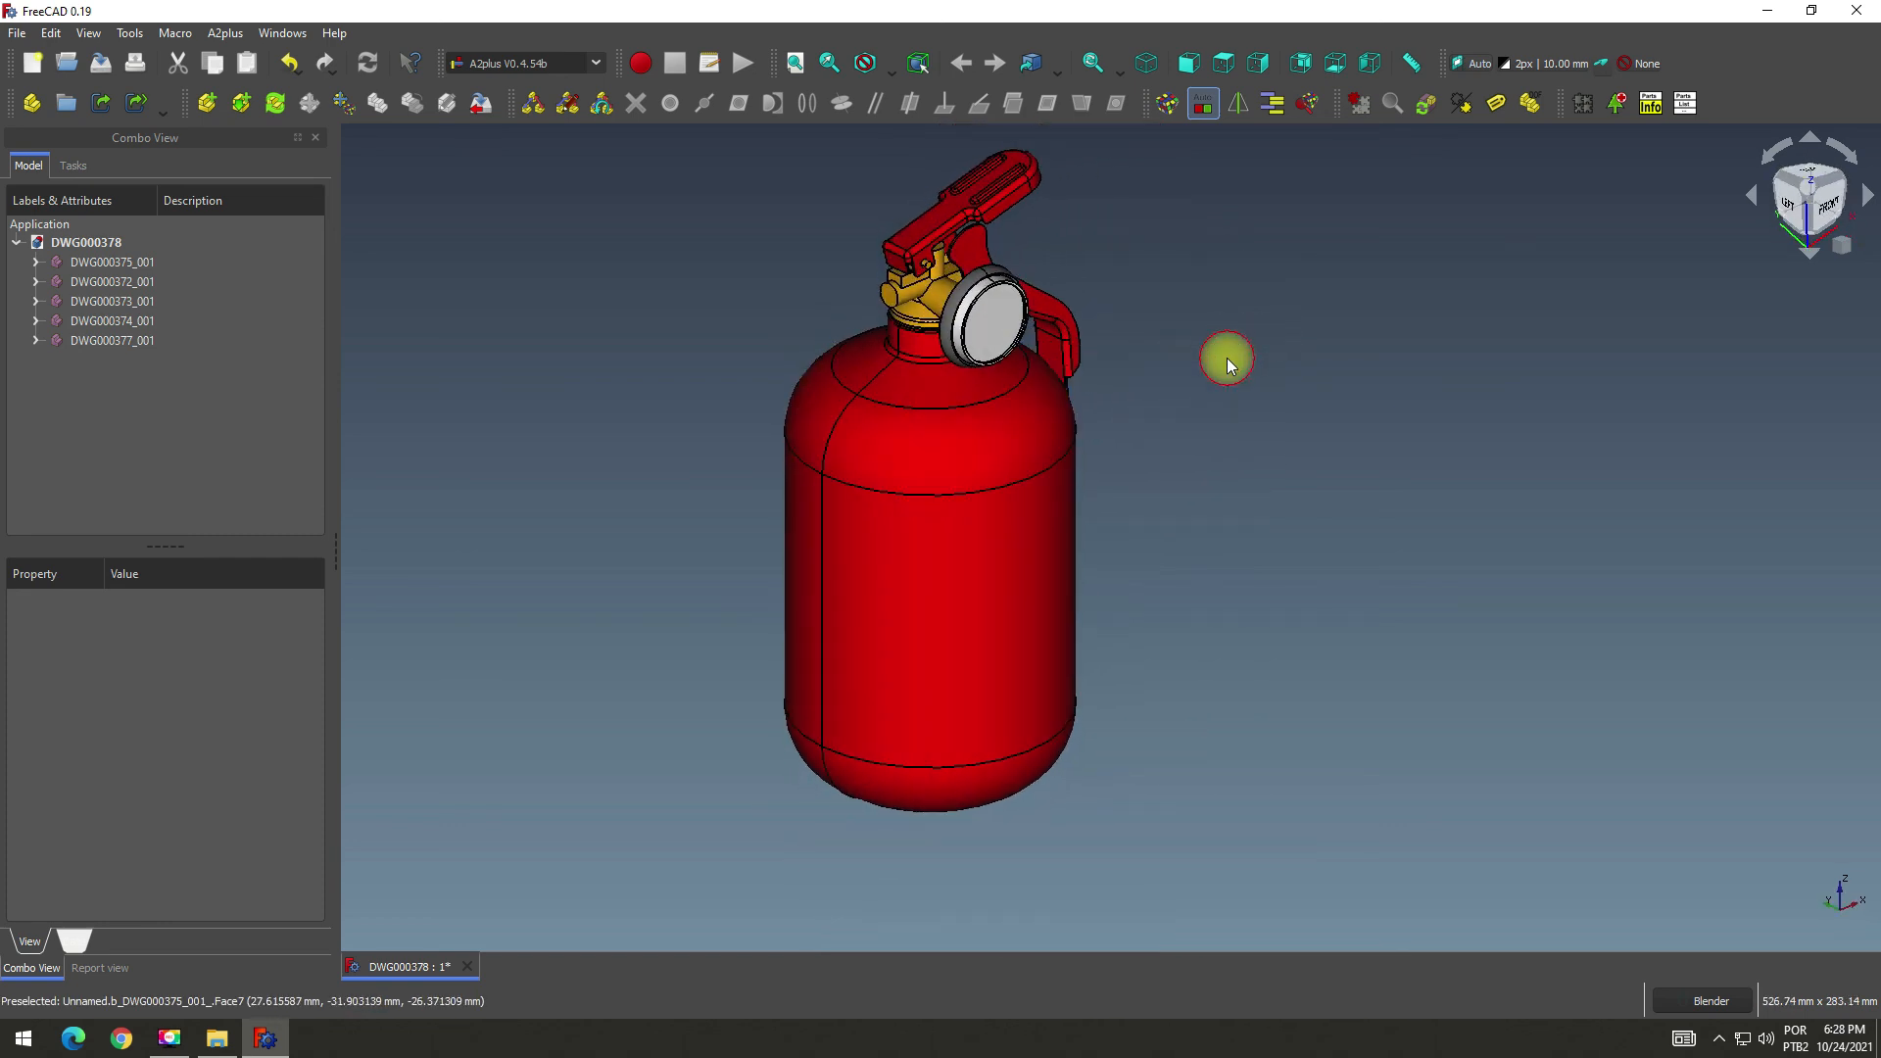
{"action": "scroll", "coordinate": [1192, 289], "scroll_direction": "down", "scroll_amount": 3}
{"action": "scroll", "coordinate": [1150, 292], "scroll_direction": "up", "scroll_amount": 2}
{"action": "scroll", "coordinate": [1151, 293], "scroll_direction": "up", "scroll_amount": 1}
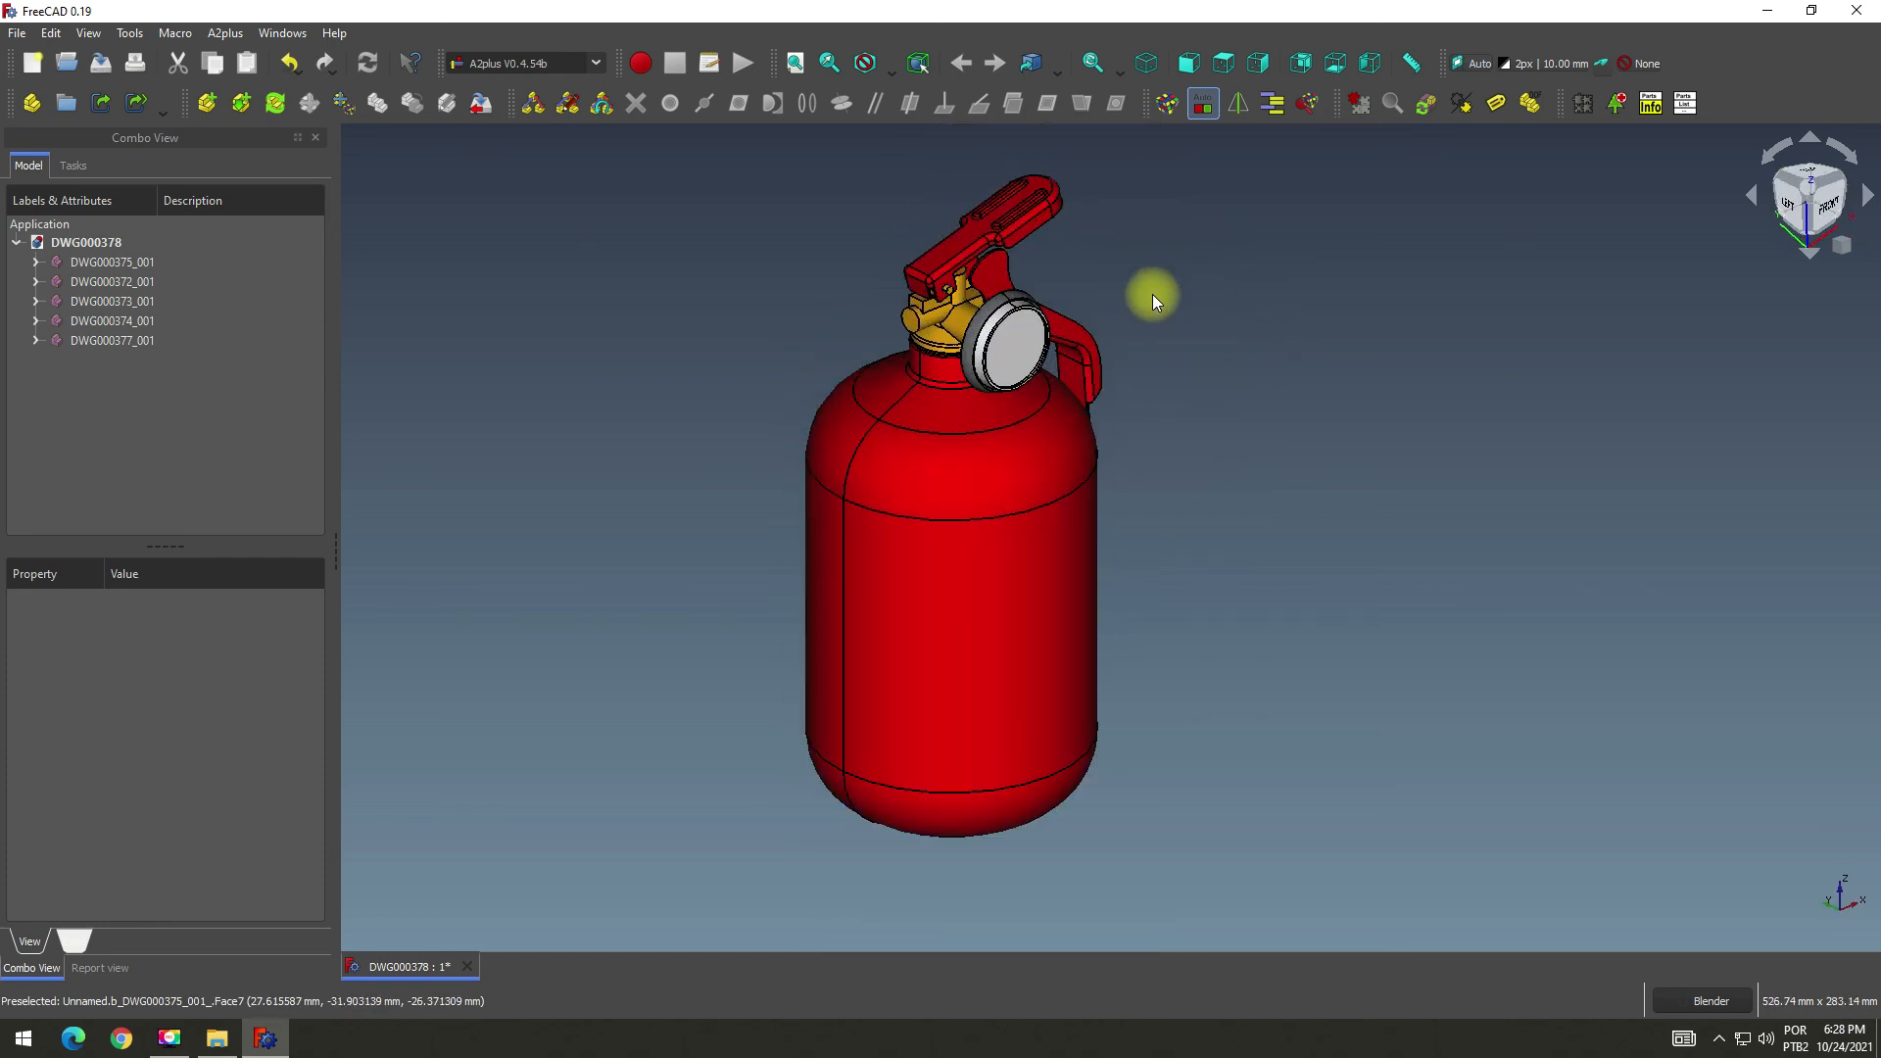